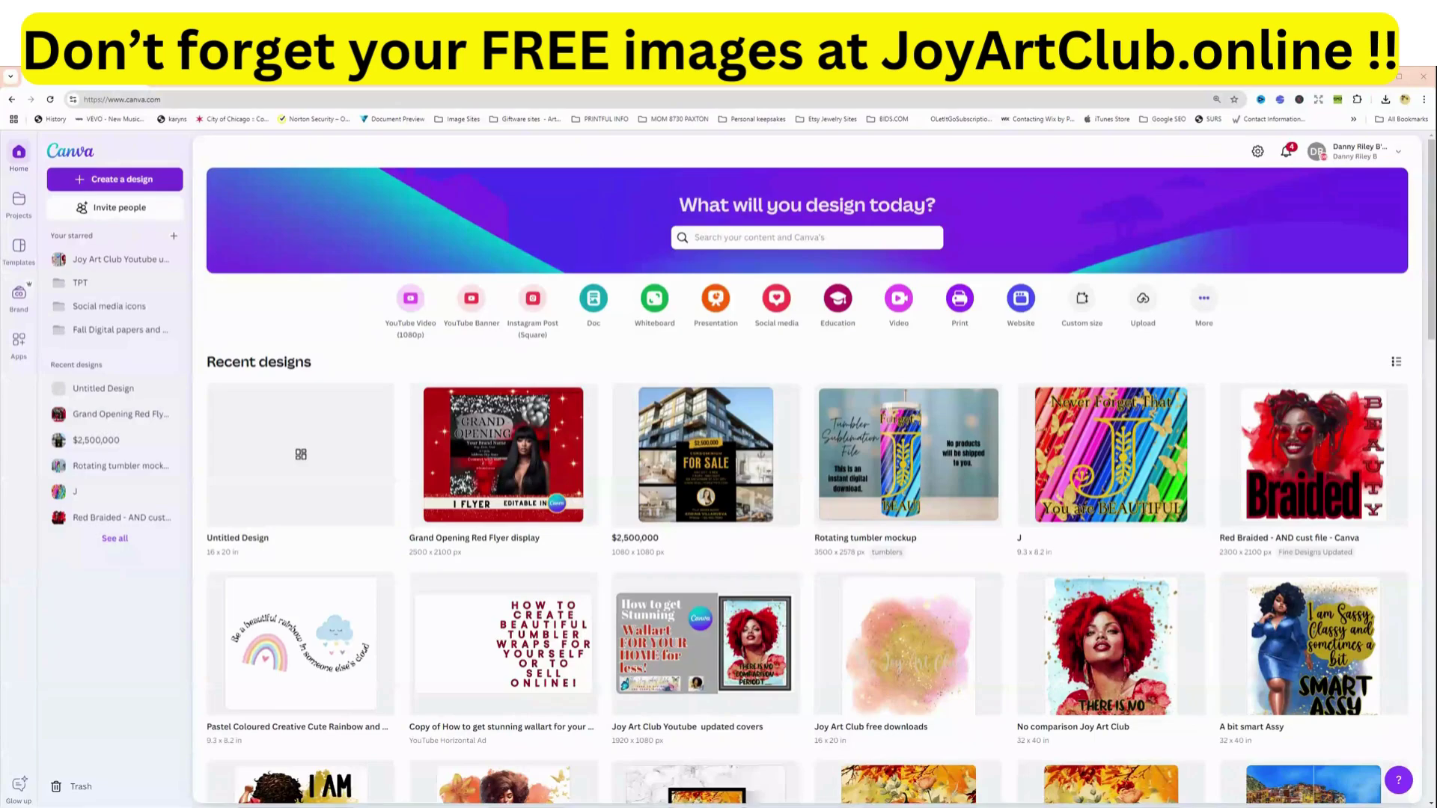
- Create a new custom-size design 32 in wide and 40 in high
{"action": "left_click", "coordinate": [109, 181]}
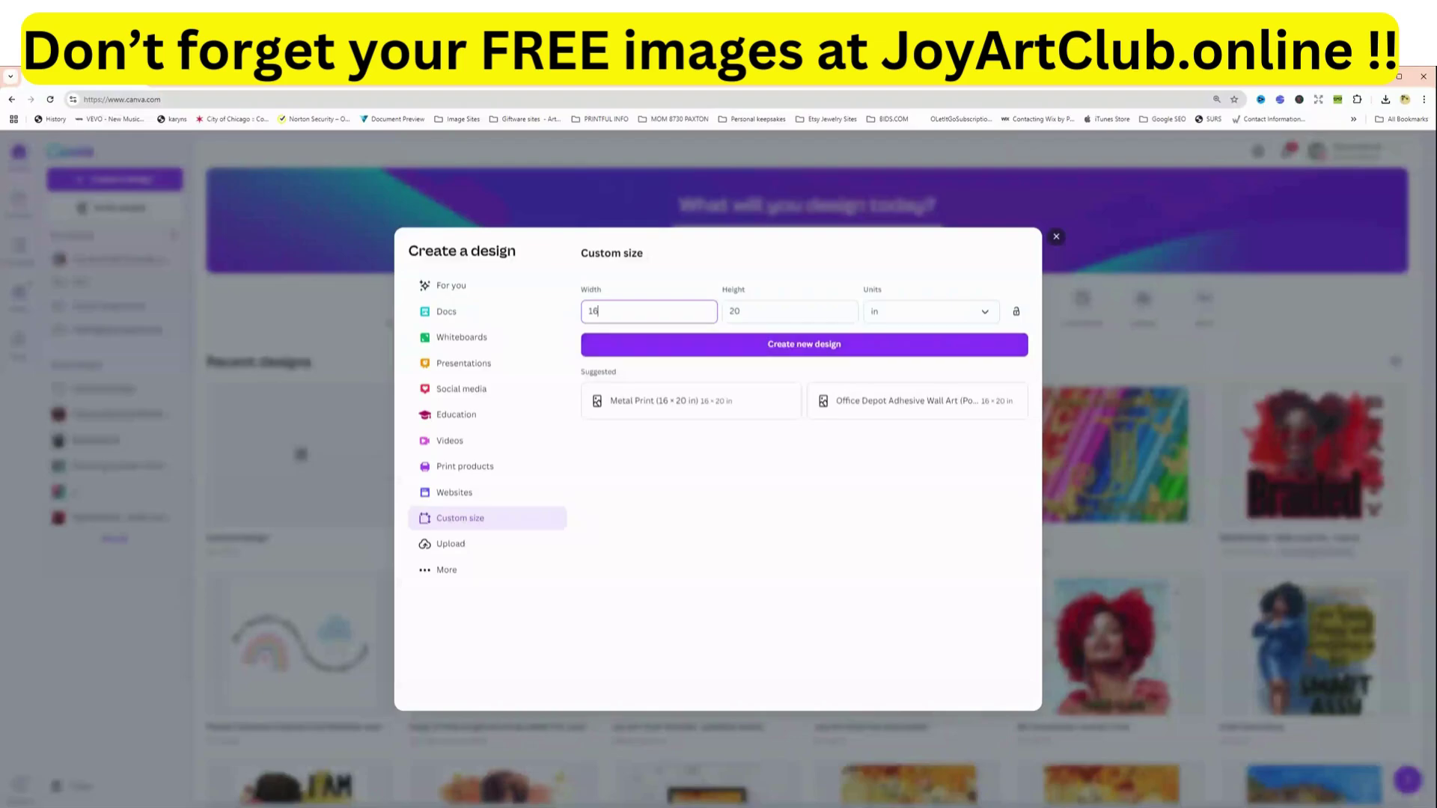
{"action": "left_click_drag", "start_coordinate": [601, 312], "coordinate": [553, 315]}
{"action": "type", "text": "32"}
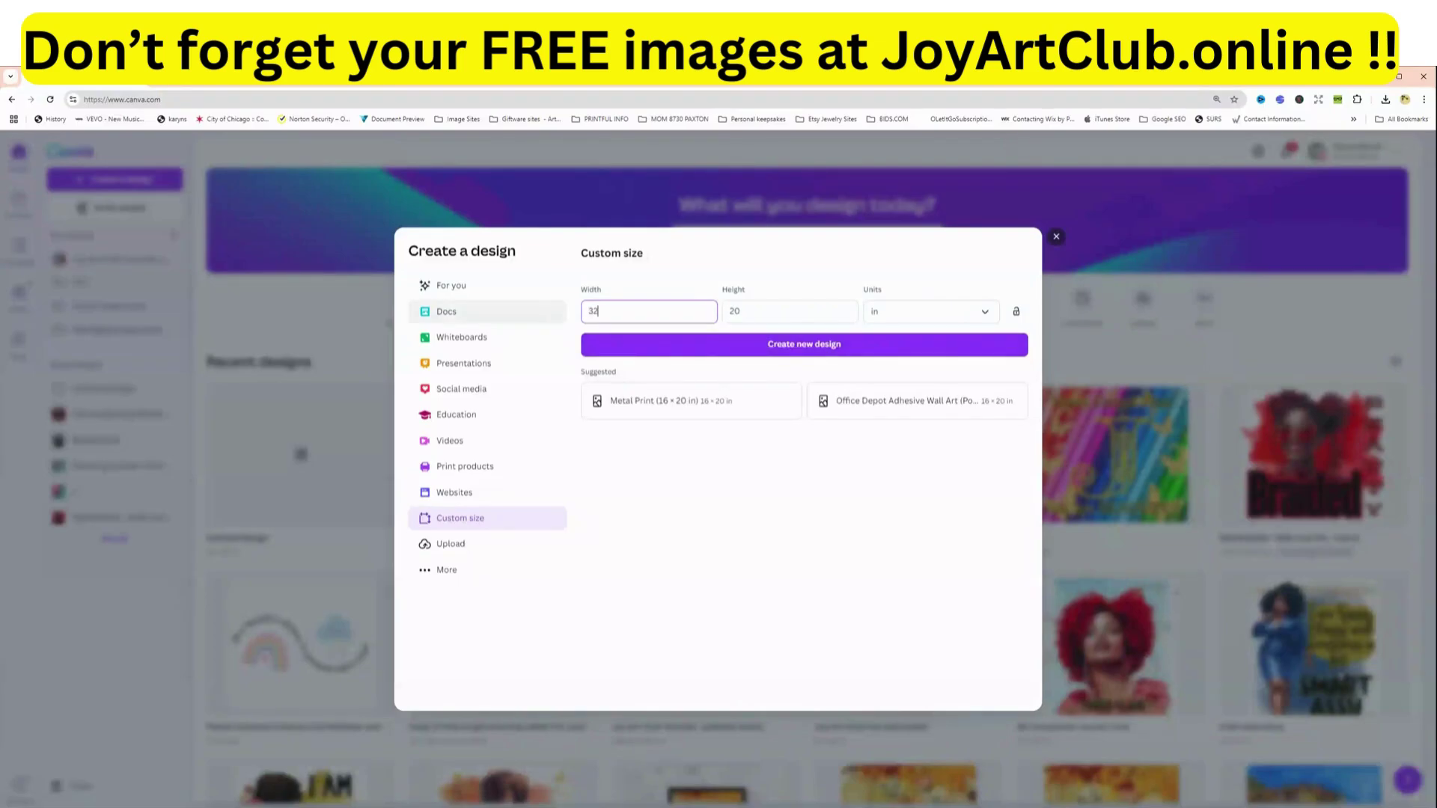
{"action": "key", "text": "Tab"}
{"action": "type", "text": "4"}
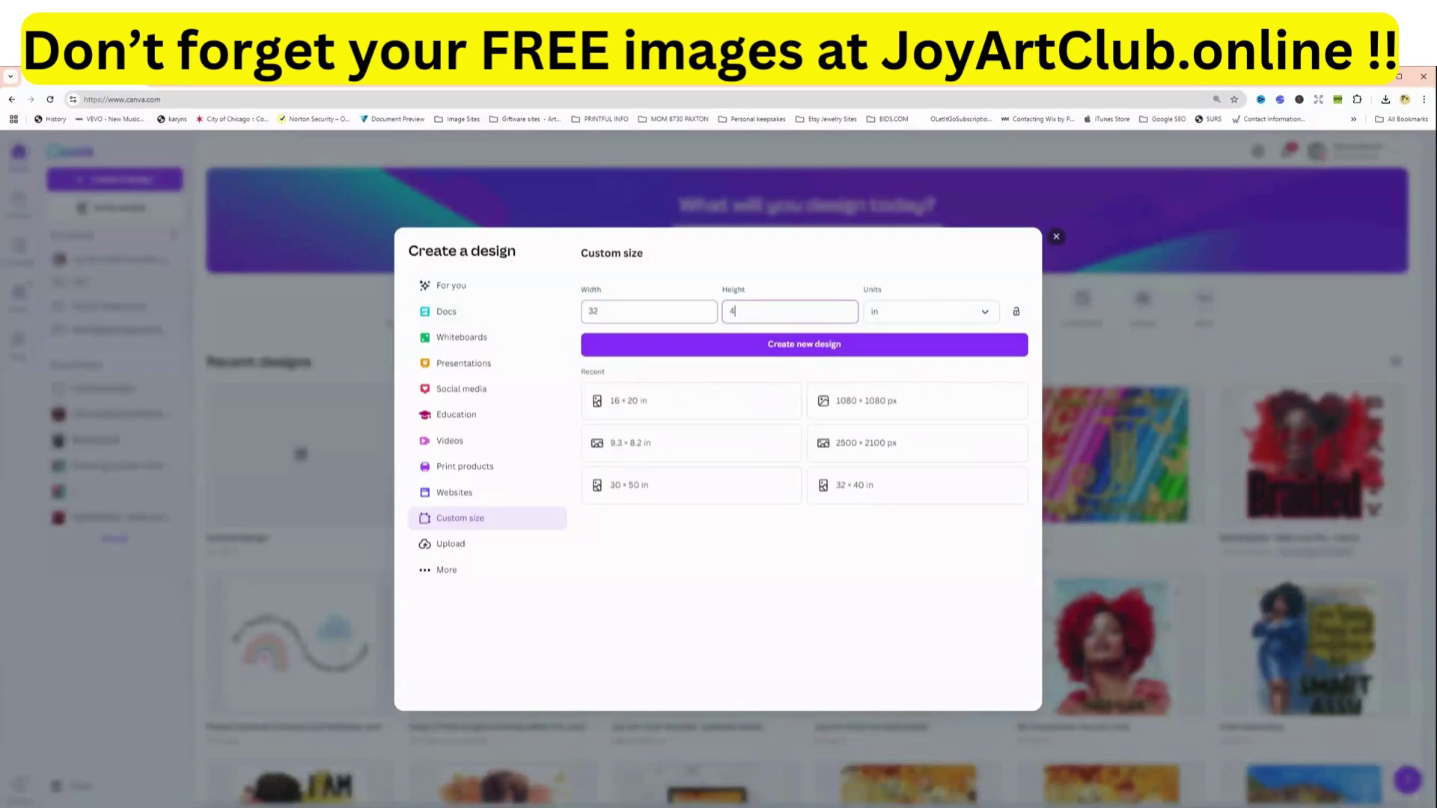
{"action": "type", "text": "0"}
{"action": "left_click", "coordinate": [786, 348]}
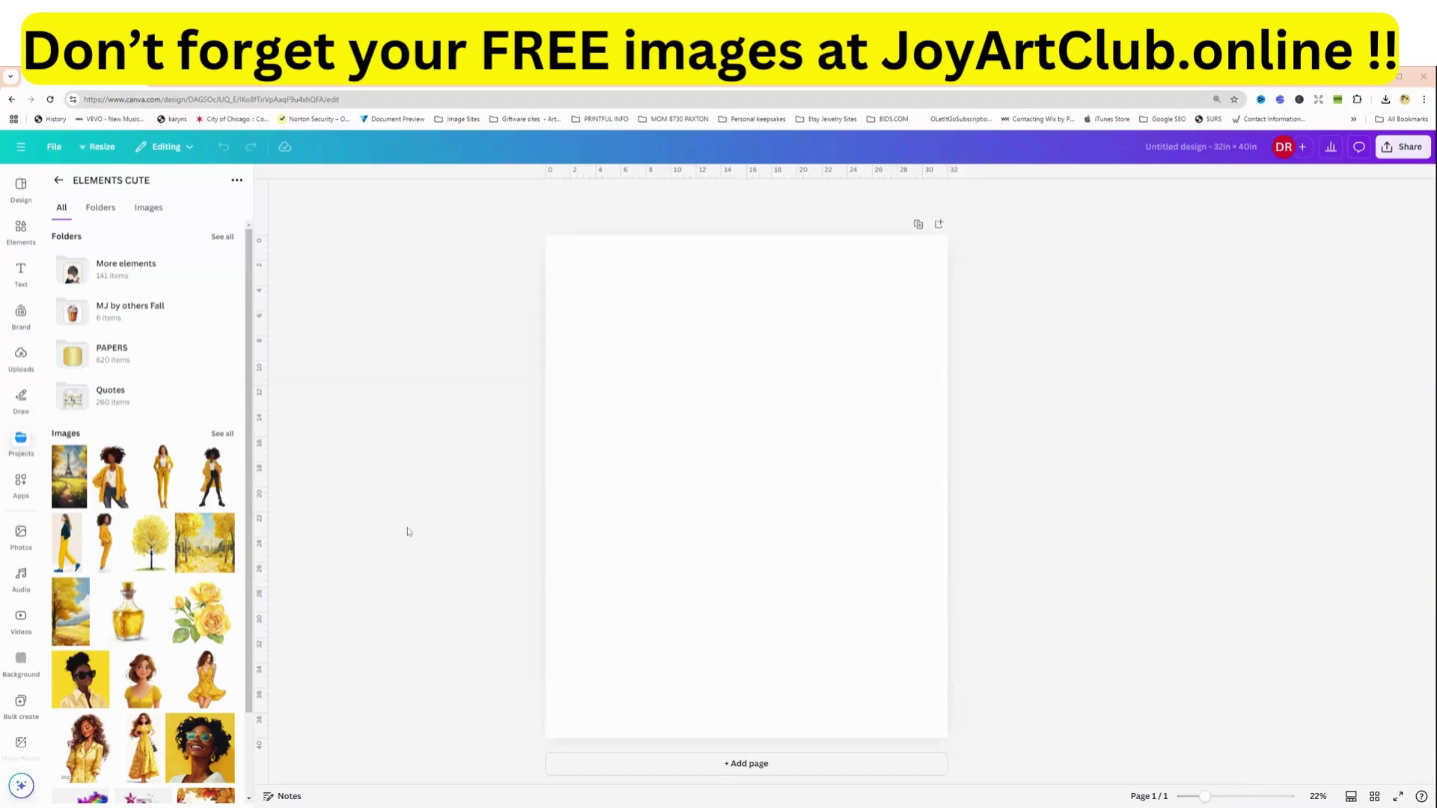
- Add the orange flower image with the cream glow from the ELEMENTS CUTE folder and set it as the page background
{"action": "scroll", "coordinate": [120, 644], "scroll_direction": "down", "scroll_amount": 2}
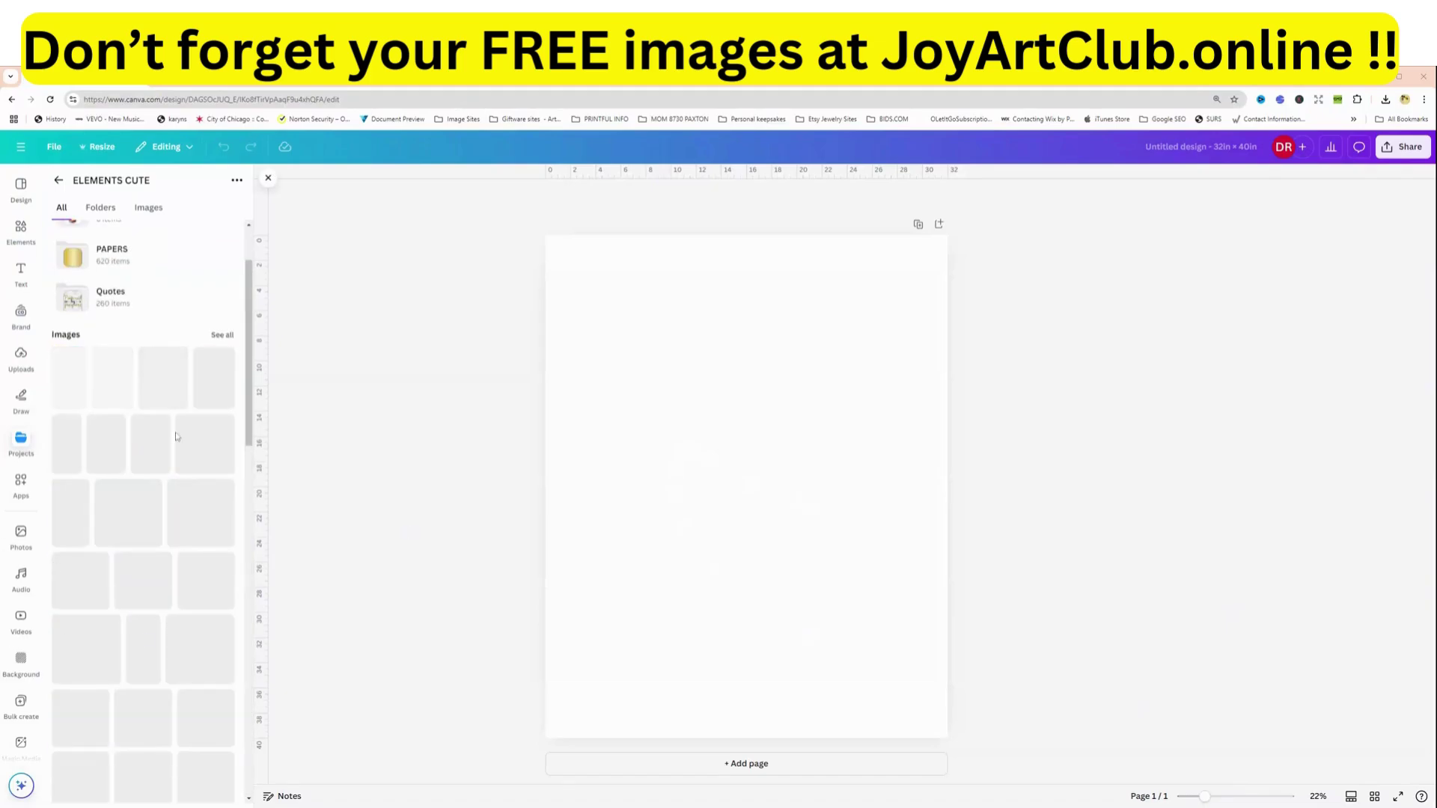
{"action": "mouse_move", "coordinate": [197, 659]}
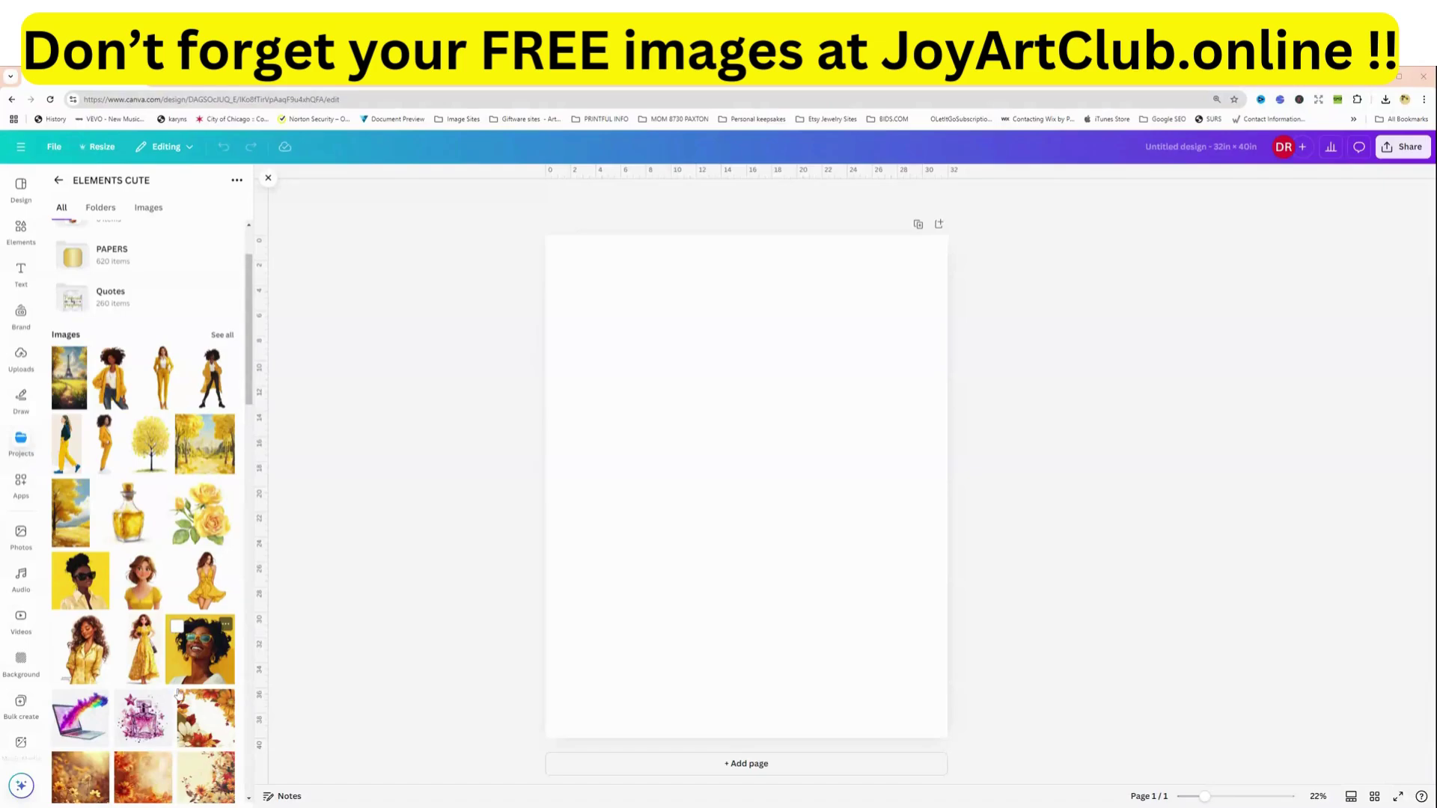
{"action": "mouse_move", "coordinate": [142, 778]}
{"action": "left_click", "coordinate": [144, 783]}
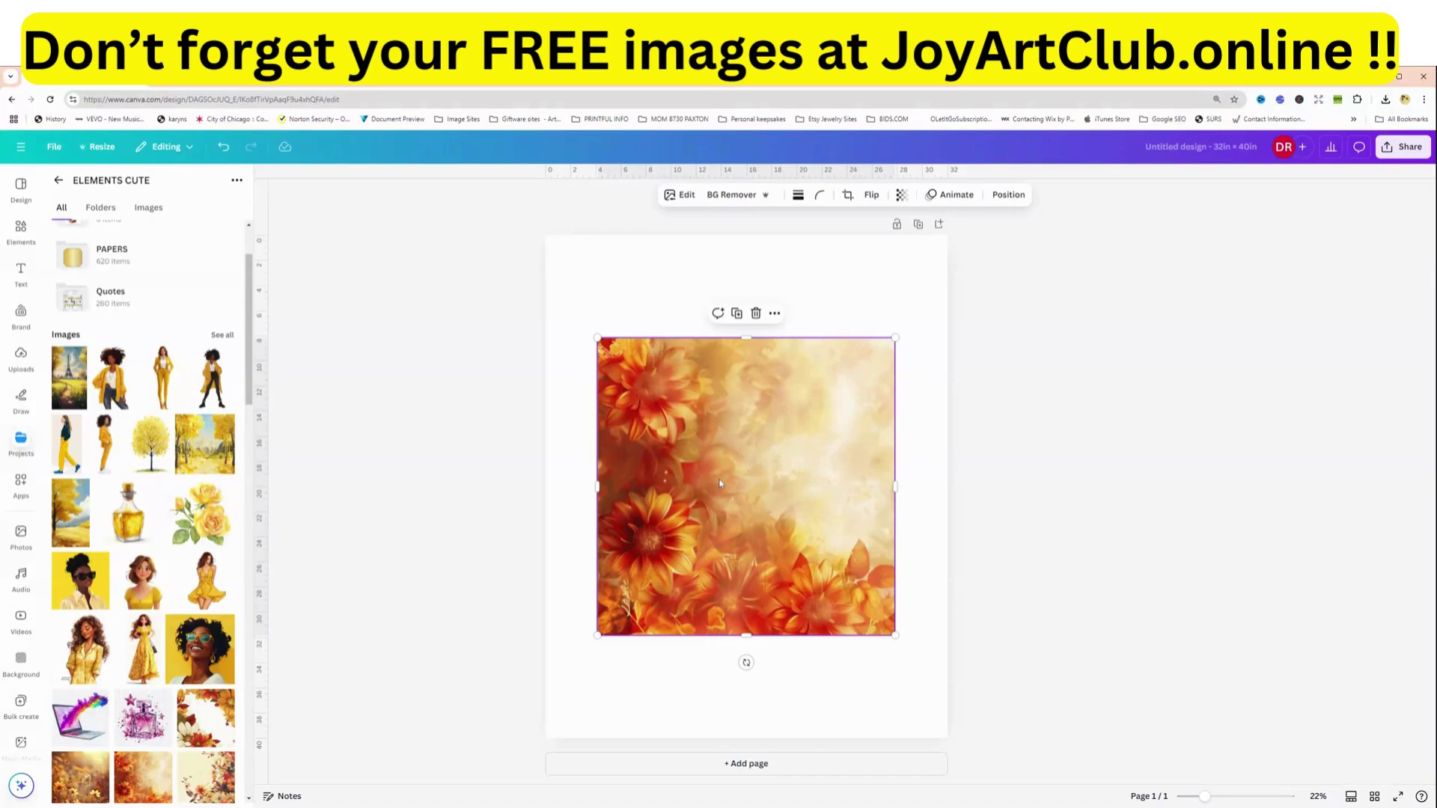
{"action": "scroll", "coordinate": [162, 762], "scroll_direction": "down", "scroll_amount": 3}
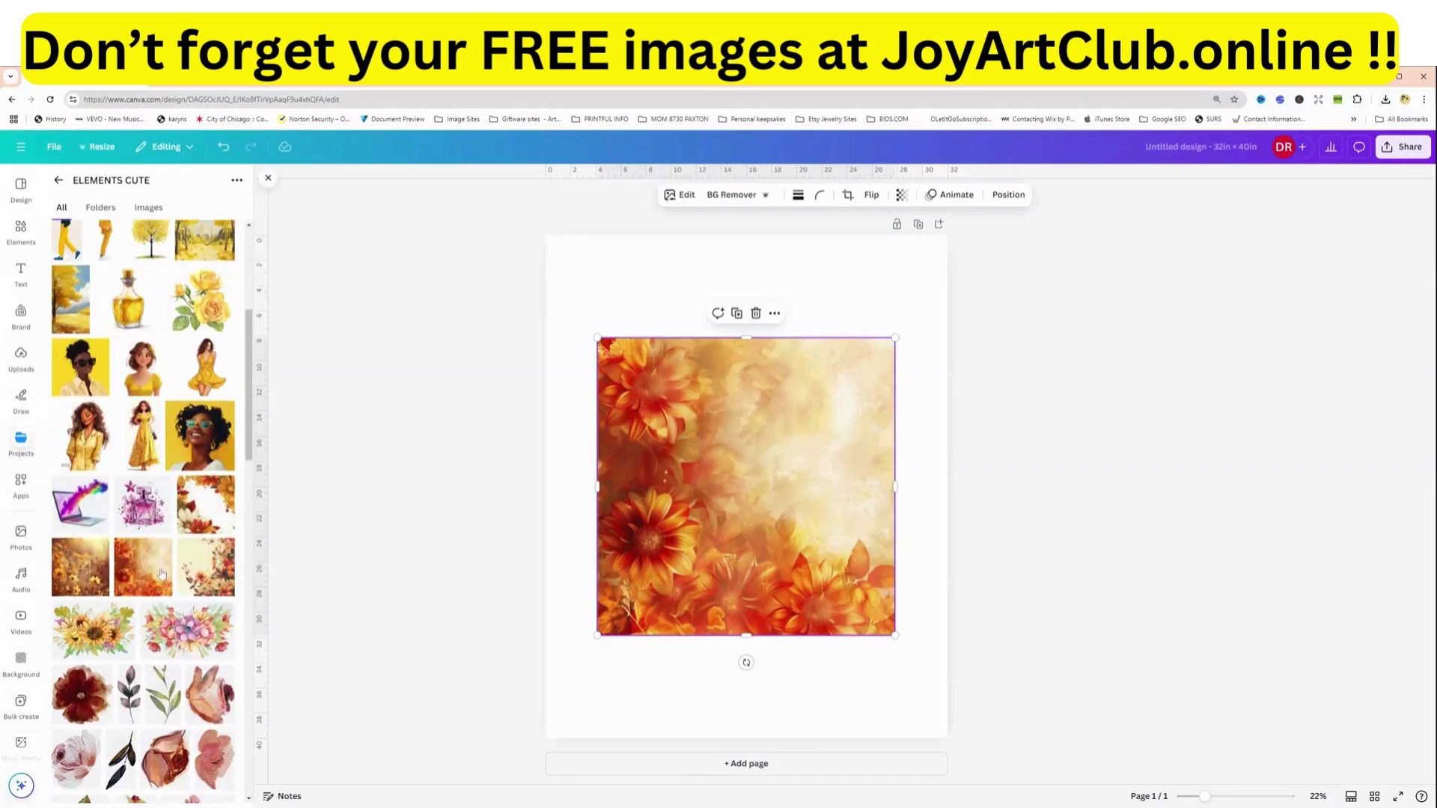
{"action": "mouse_move", "coordinate": [161, 574]}
{"action": "right_click", "coordinate": [728, 495]}
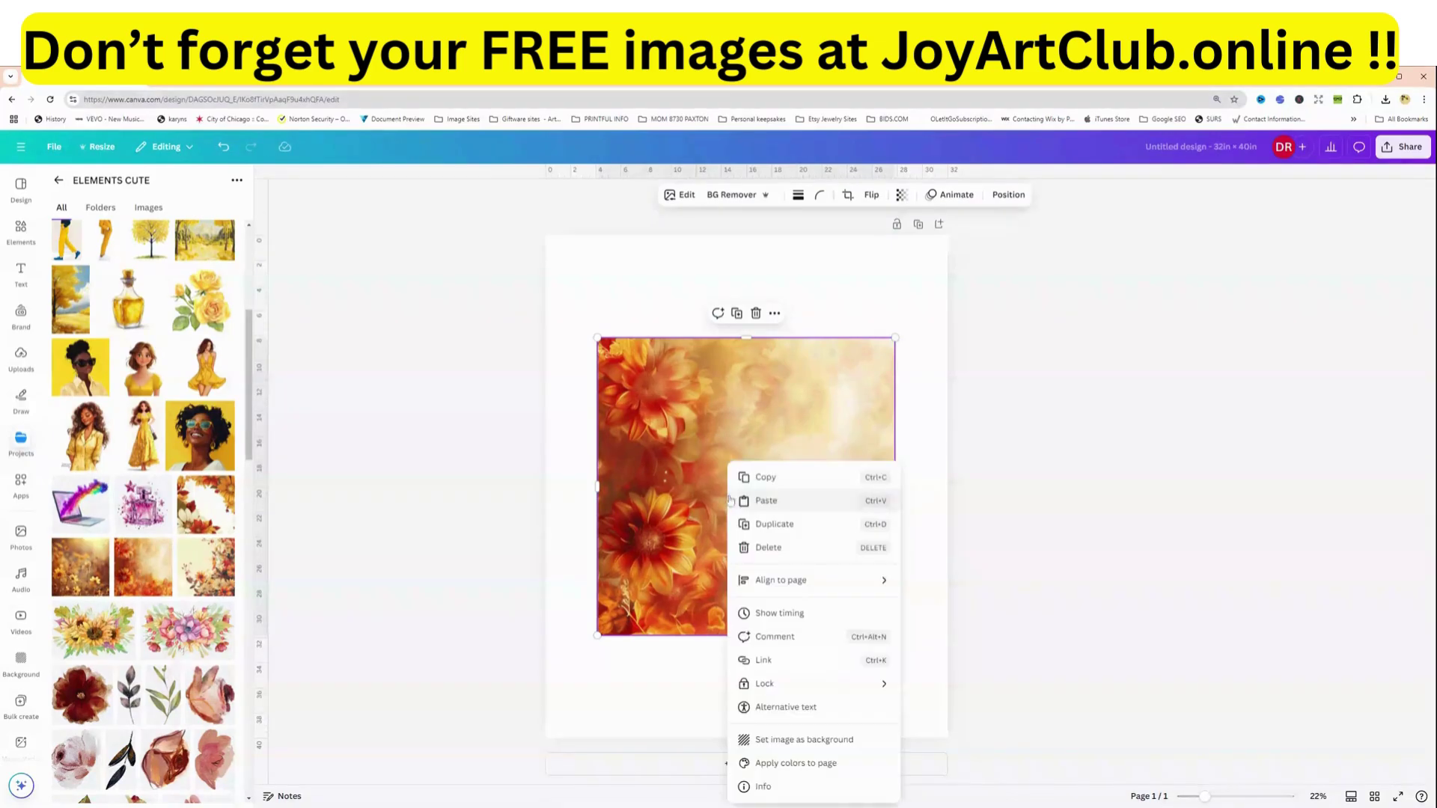
{"action": "left_click", "coordinate": [641, 307]}
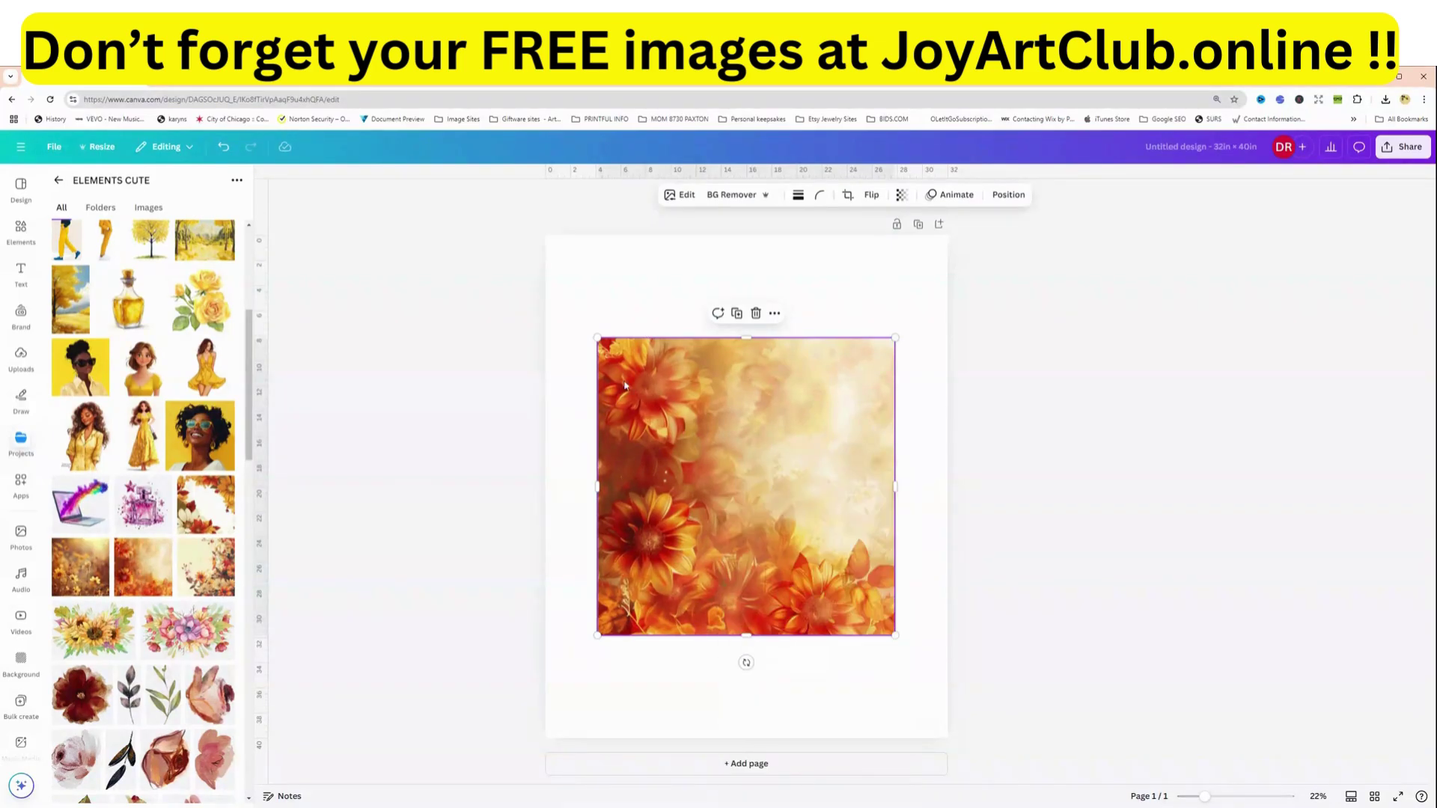
{"action": "right_click", "coordinate": [710, 504]}
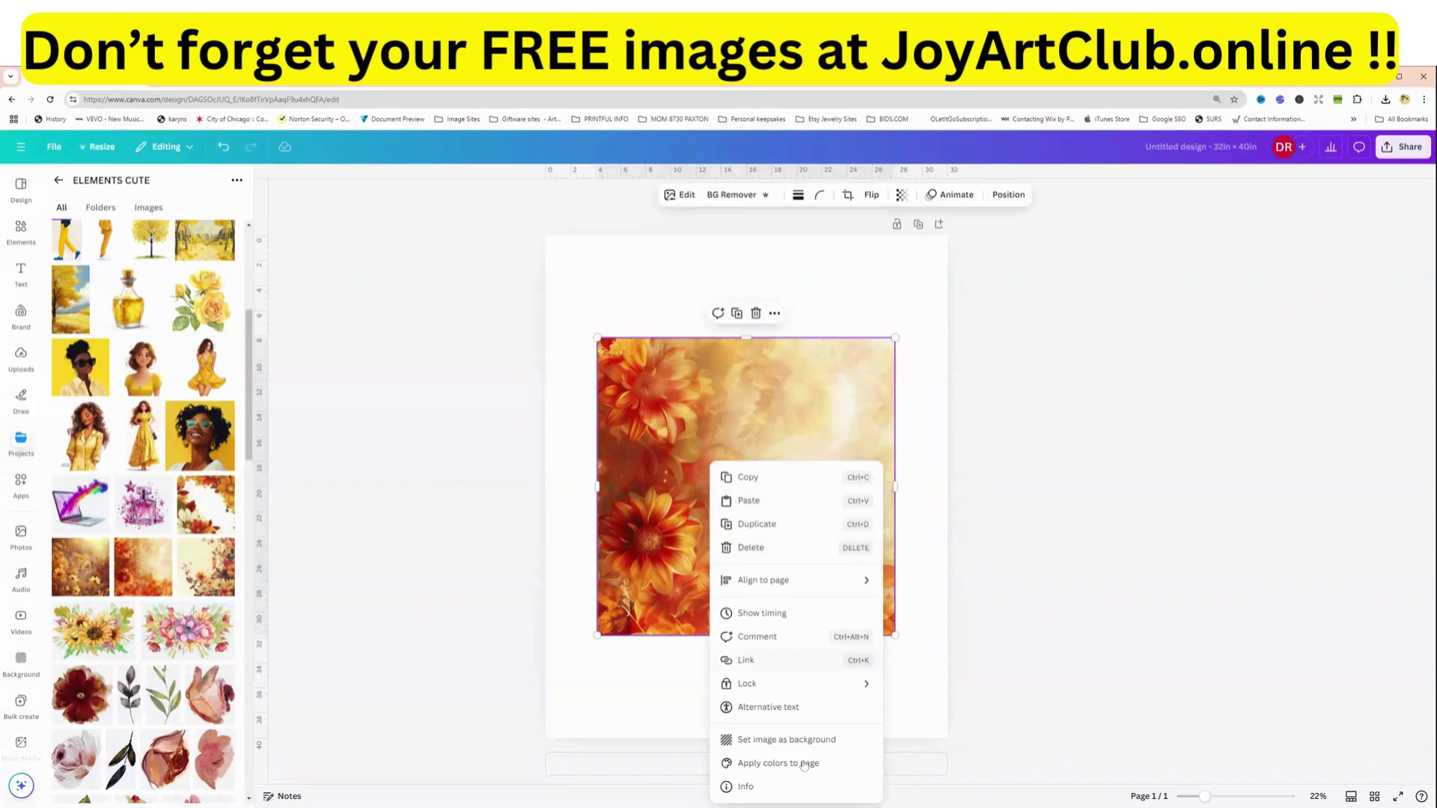
{"action": "left_click", "coordinate": [779, 739]}
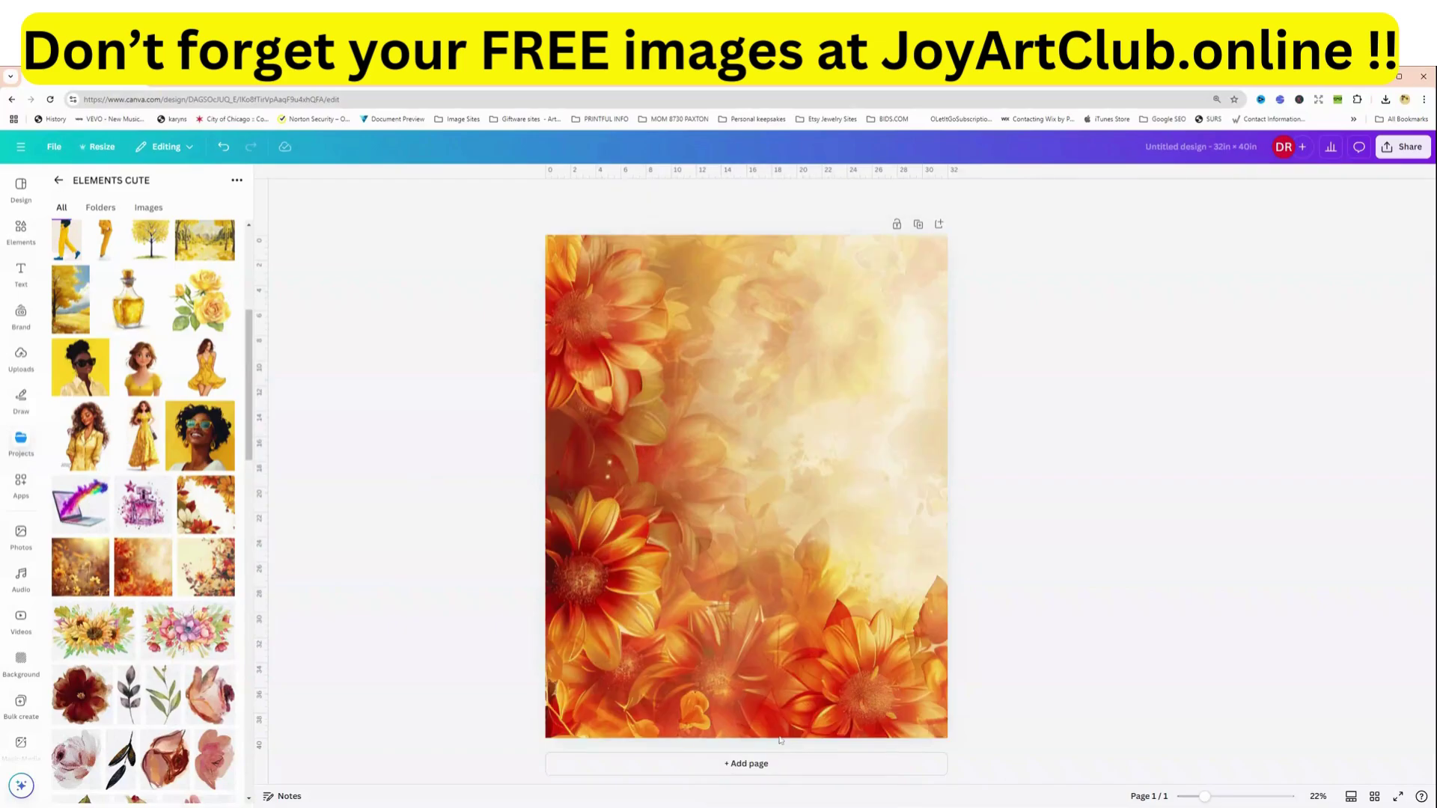
- Add the image of the smiling woman in yellow sunglasses and remove its yellow background
{"action": "left_click", "coordinate": [207, 438]}
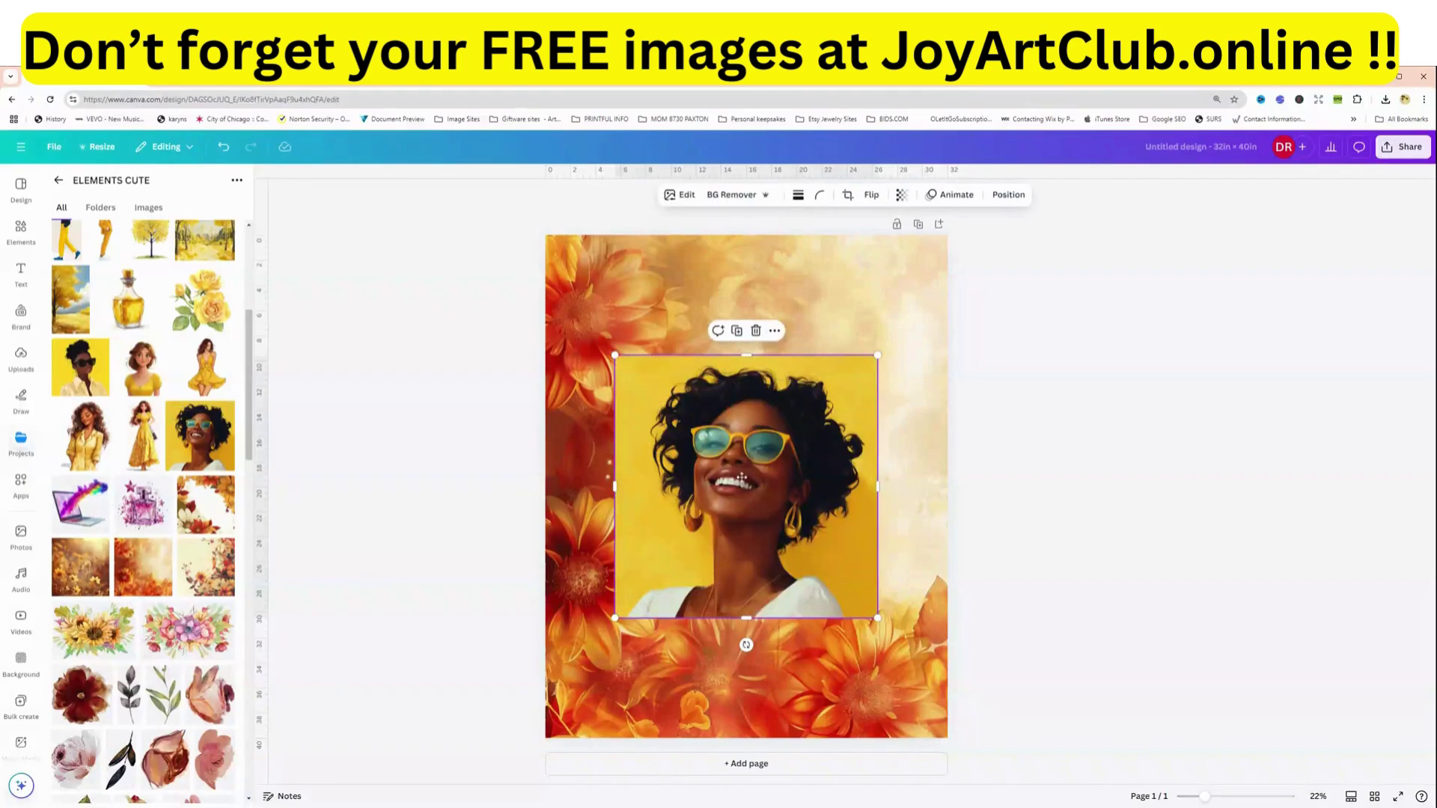
{"action": "mouse_move", "coordinate": [773, 533]}
{"action": "left_mouse_down"}
{"action": "mouse_move", "coordinate": [757, 490]}
{"action": "mouse_move", "coordinate": [767, 527]}
{"action": "mouse_move", "coordinate": [752, 517]}
{"action": "left_mouse_up"}
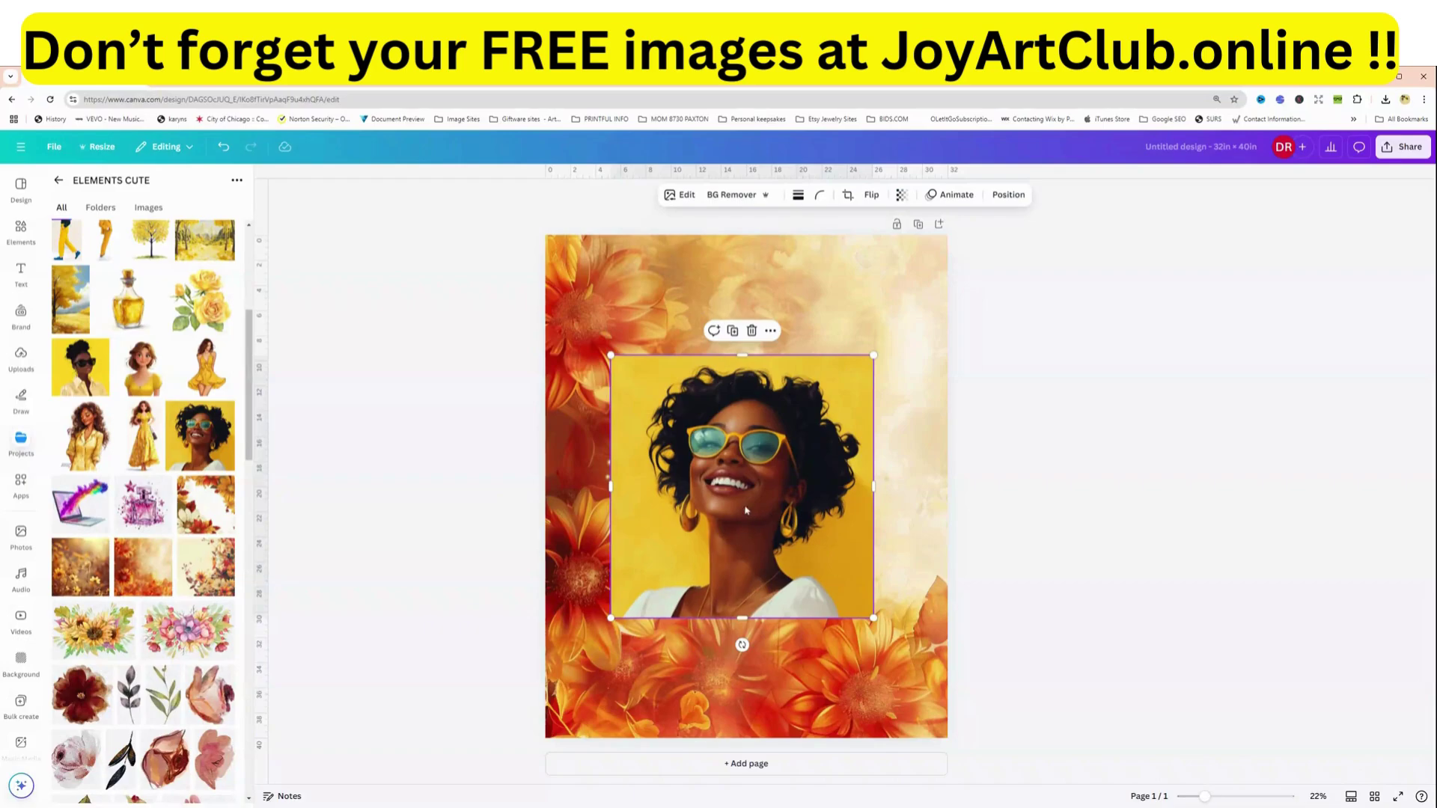
{"action": "left_click", "coordinate": [728, 196]}
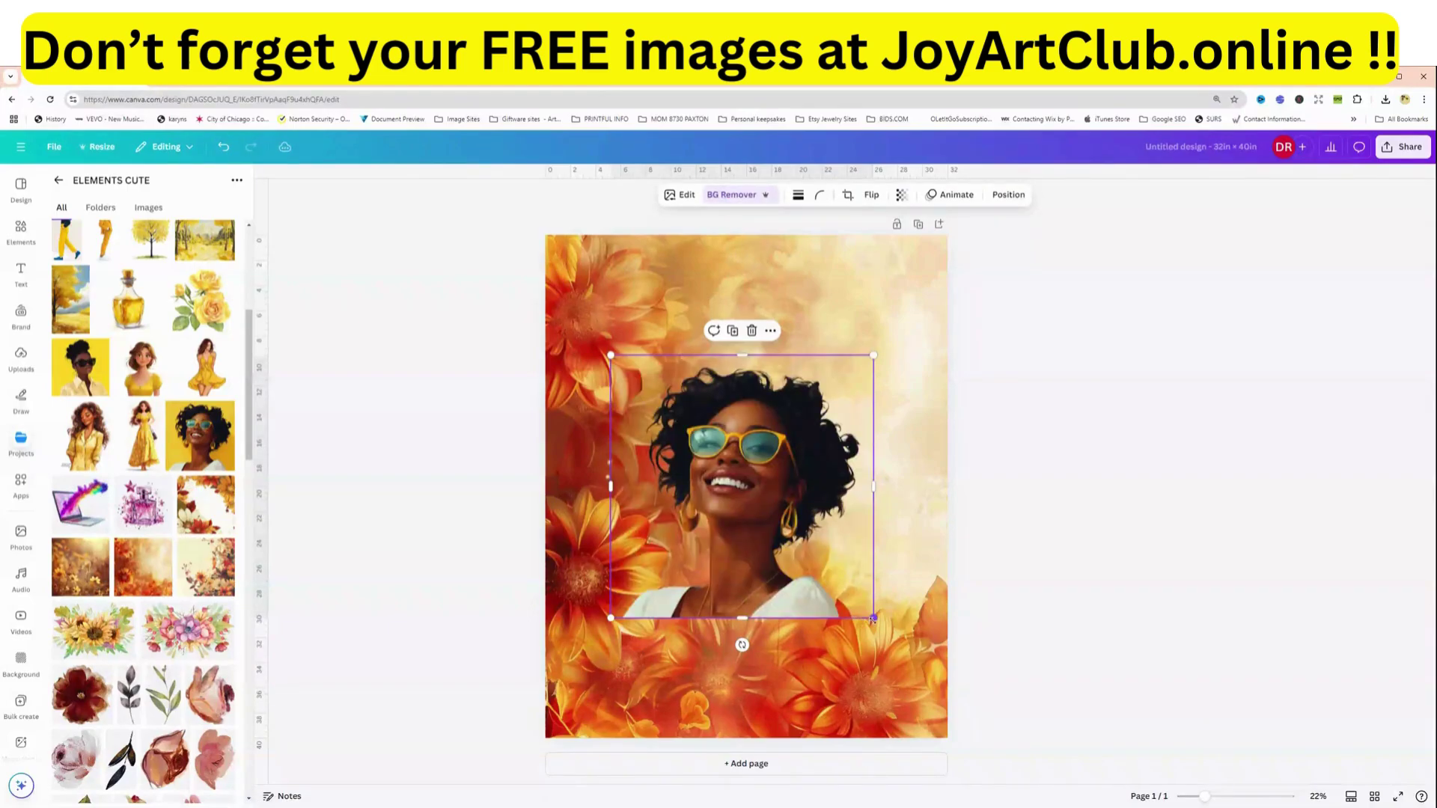
- Enlarge the woman's cutout and place it in the upper part of the page, slightly right of centre
{"action": "left_click_drag", "start_coordinate": [873, 618], "coordinate": [907, 651]}
{"action": "left_click_drag", "start_coordinate": [772, 550], "coordinate": [760, 462]}
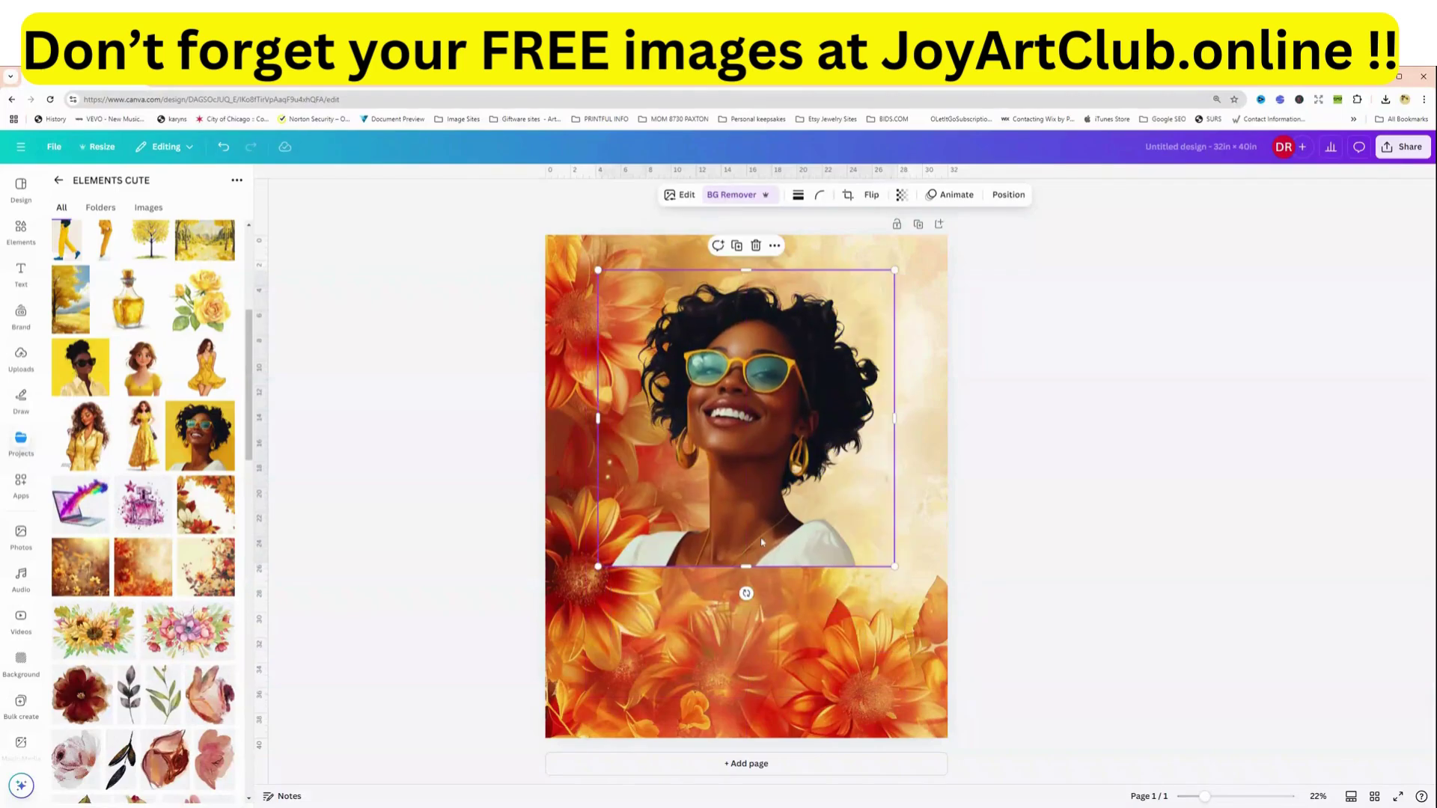
{"action": "left_click_drag", "start_coordinate": [761, 516], "coordinate": [761, 506]}
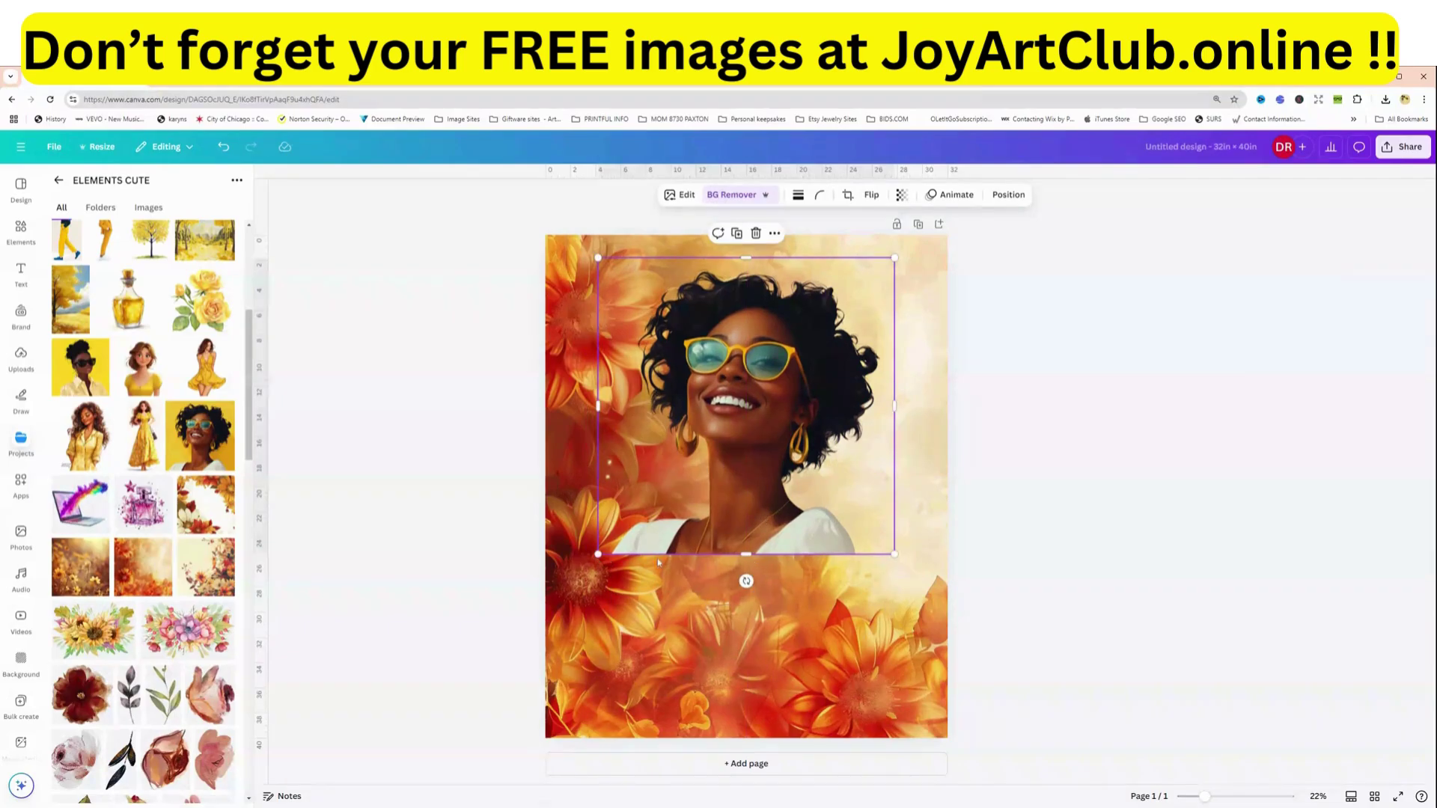
{"action": "left_click_drag", "start_coordinate": [771, 511], "coordinate": [782, 508]}
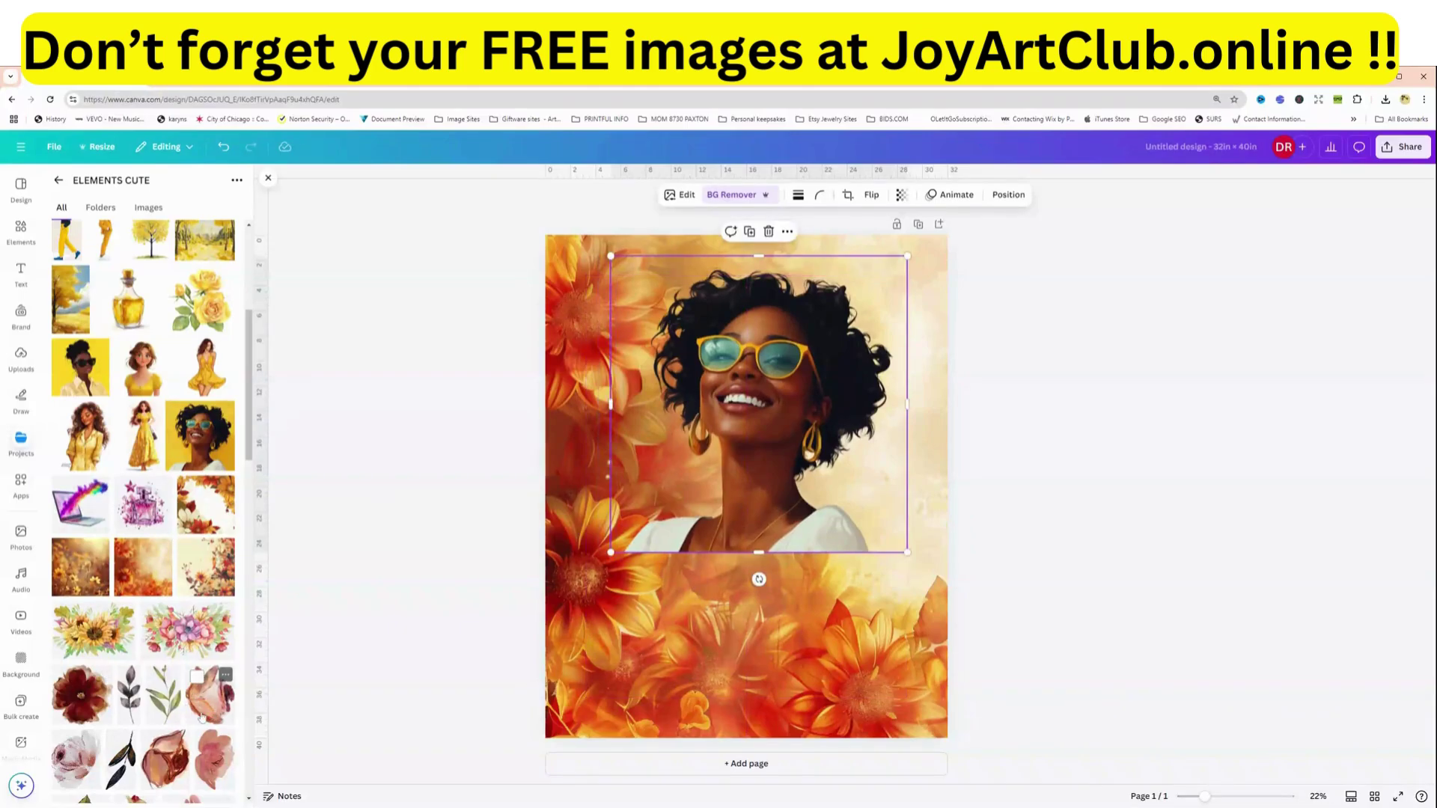
{"action": "scroll", "coordinate": [201, 716], "scroll_direction": "down", "scroll_amount": 2}
{"action": "left_click", "coordinate": [758, 600]}
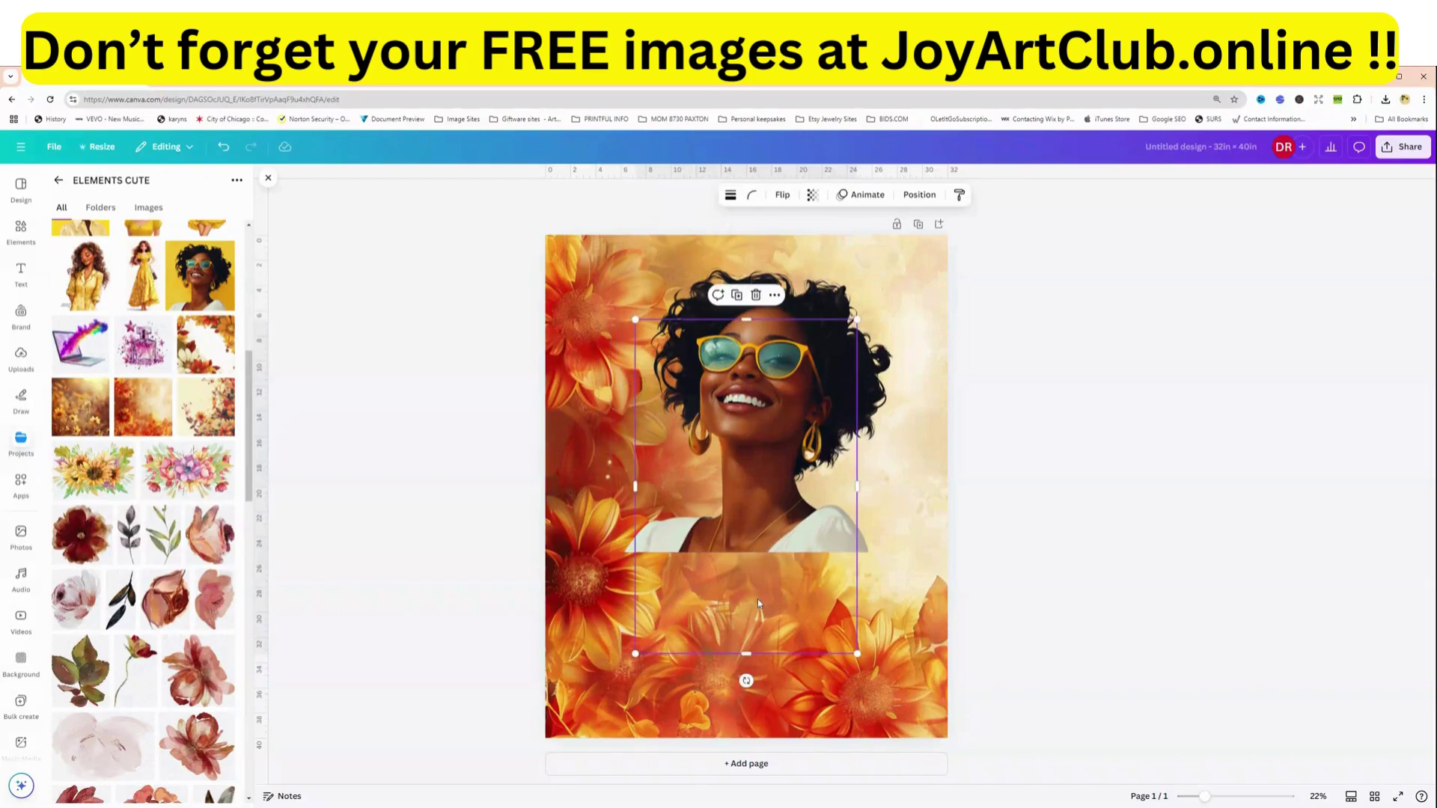
{"action": "left_click_drag", "start_coordinate": [745, 563], "coordinate": [717, 582]}
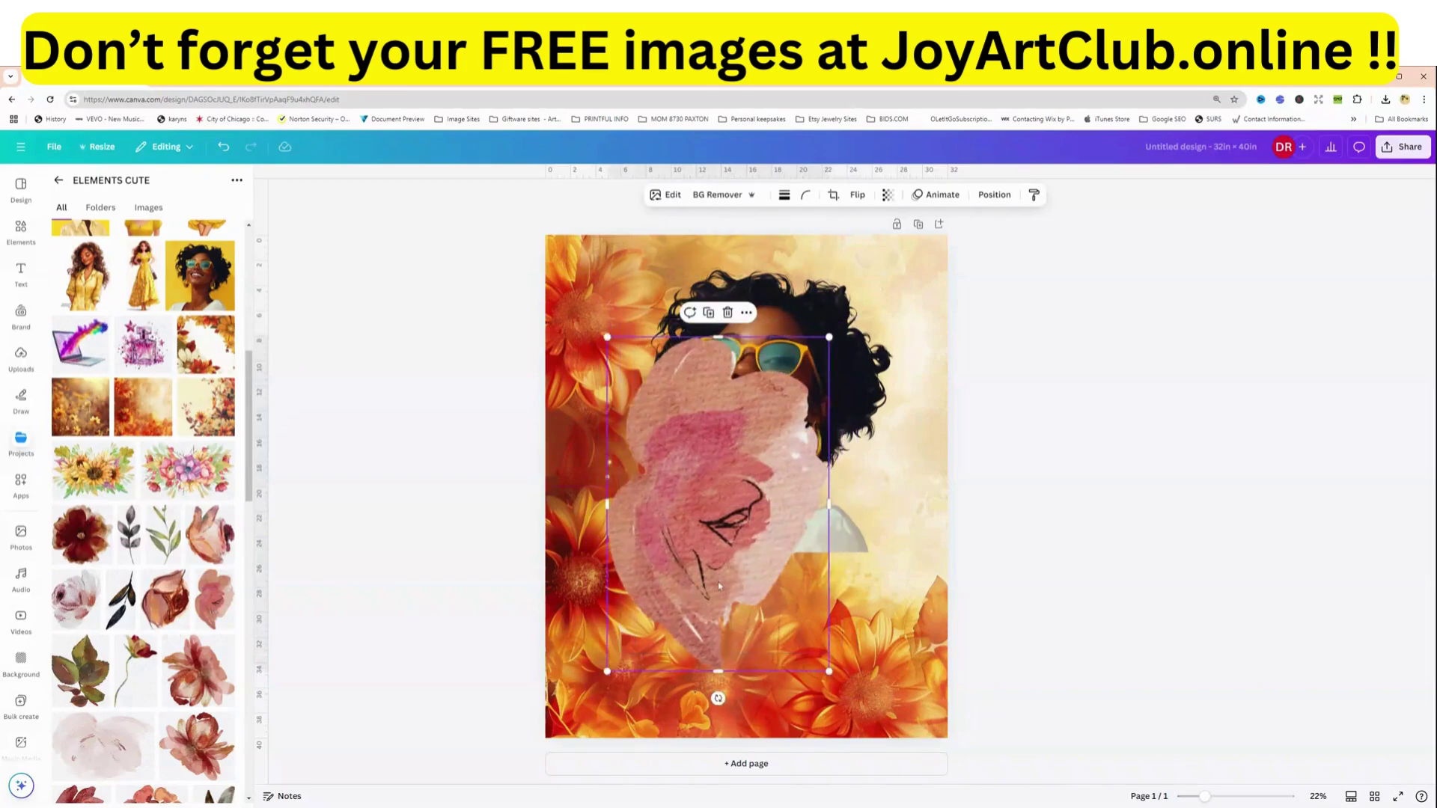
{"action": "key", "text": "Delete"}
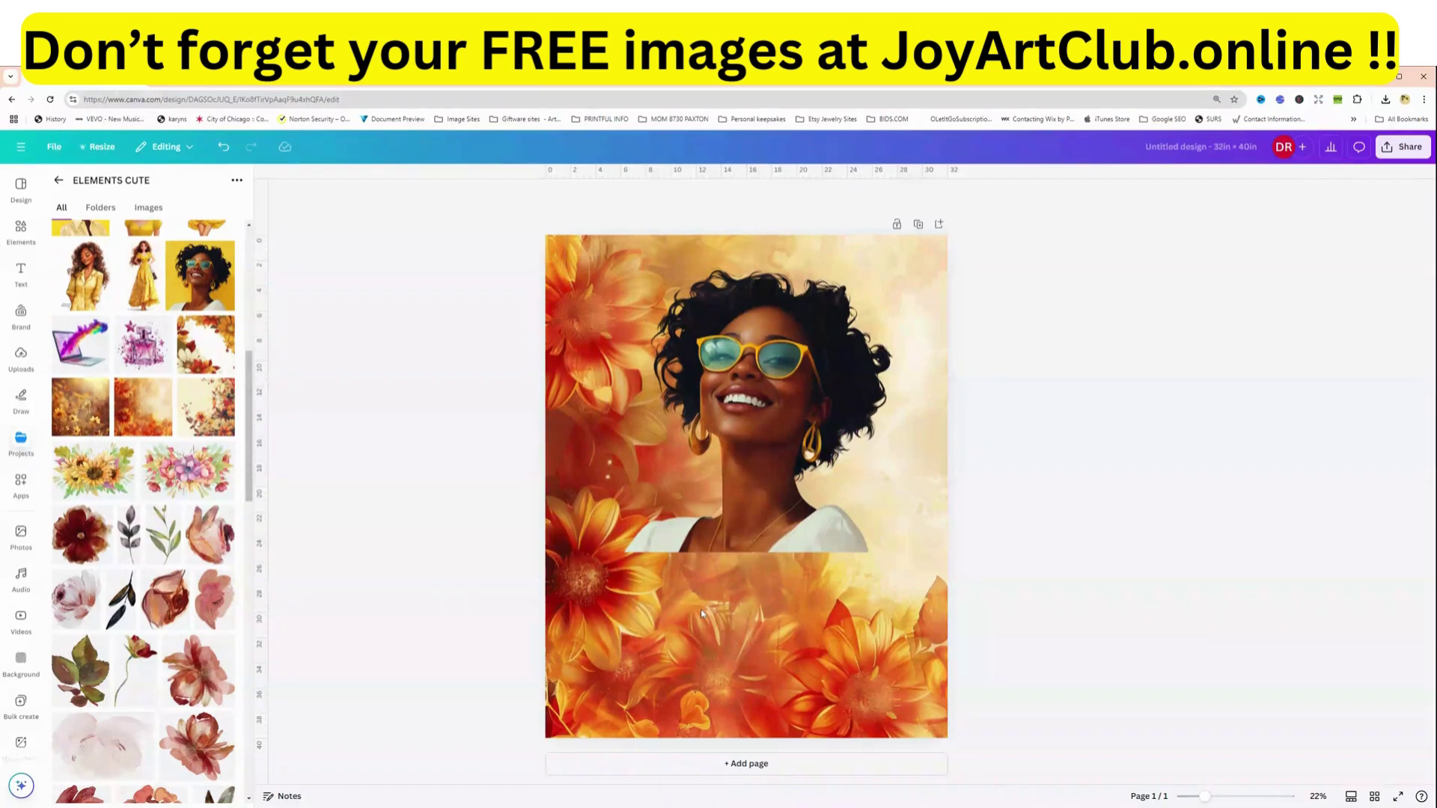
{"action": "left_click", "coordinate": [702, 613]}
- Add two gold glitter graphics, one over the lower flowers and one along the page's top edge, enlarged to the full page width
{"action": "left_click", "coordinate": [21, 228]}
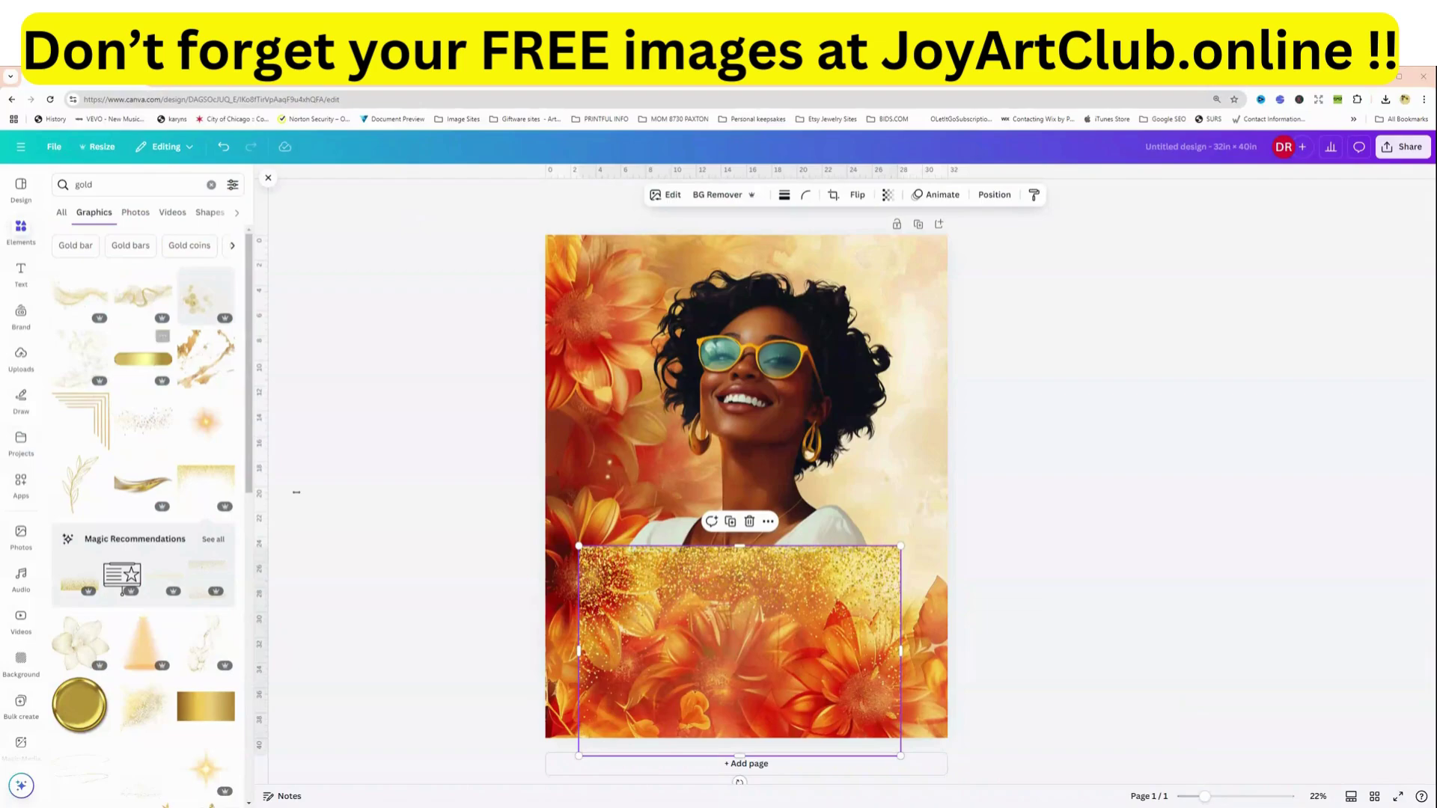
{"action": "left_click", "coordinate": [205, 482]}
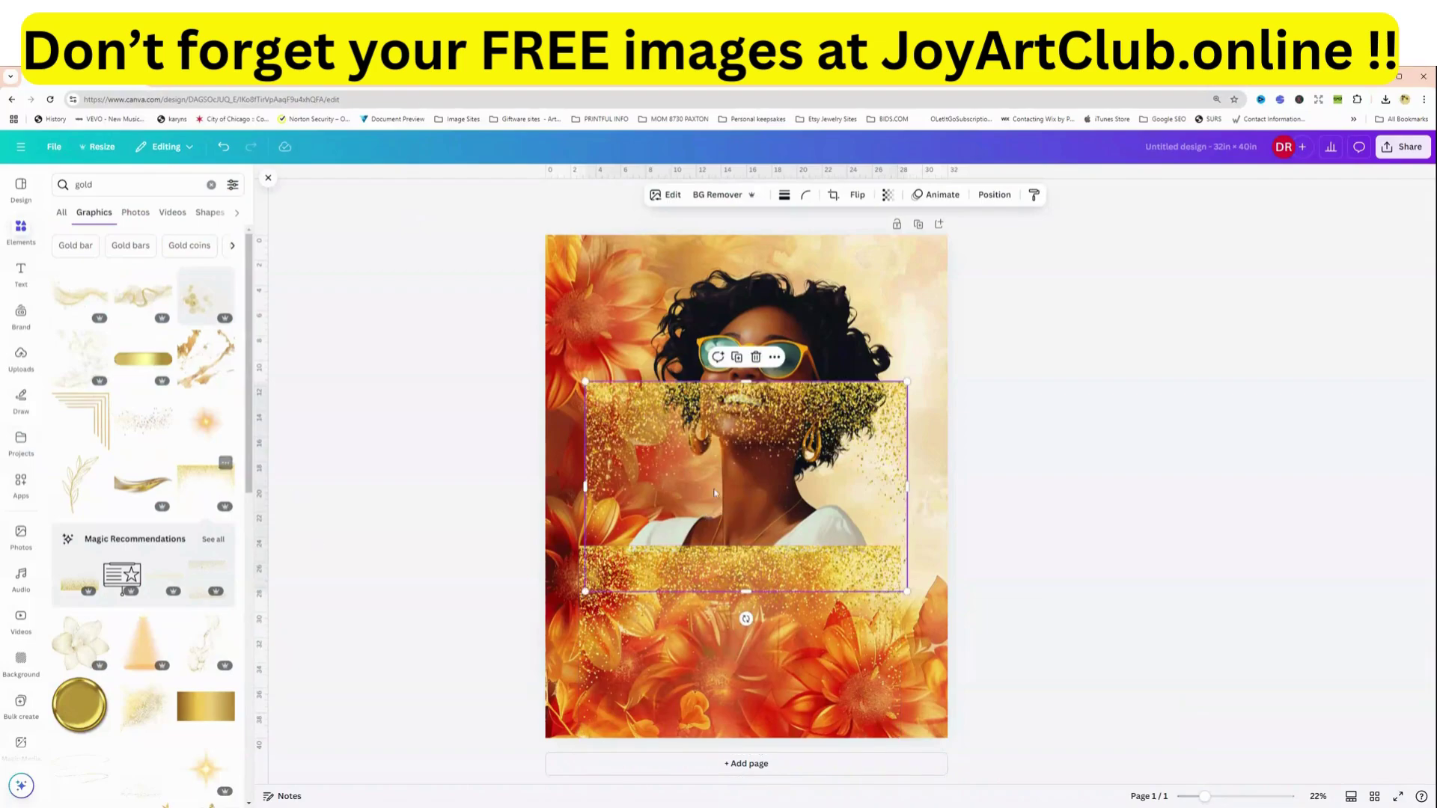
{"action": "left_click_drag", "start_coordinate": [749, 401], "coordinate": [695, 253]}
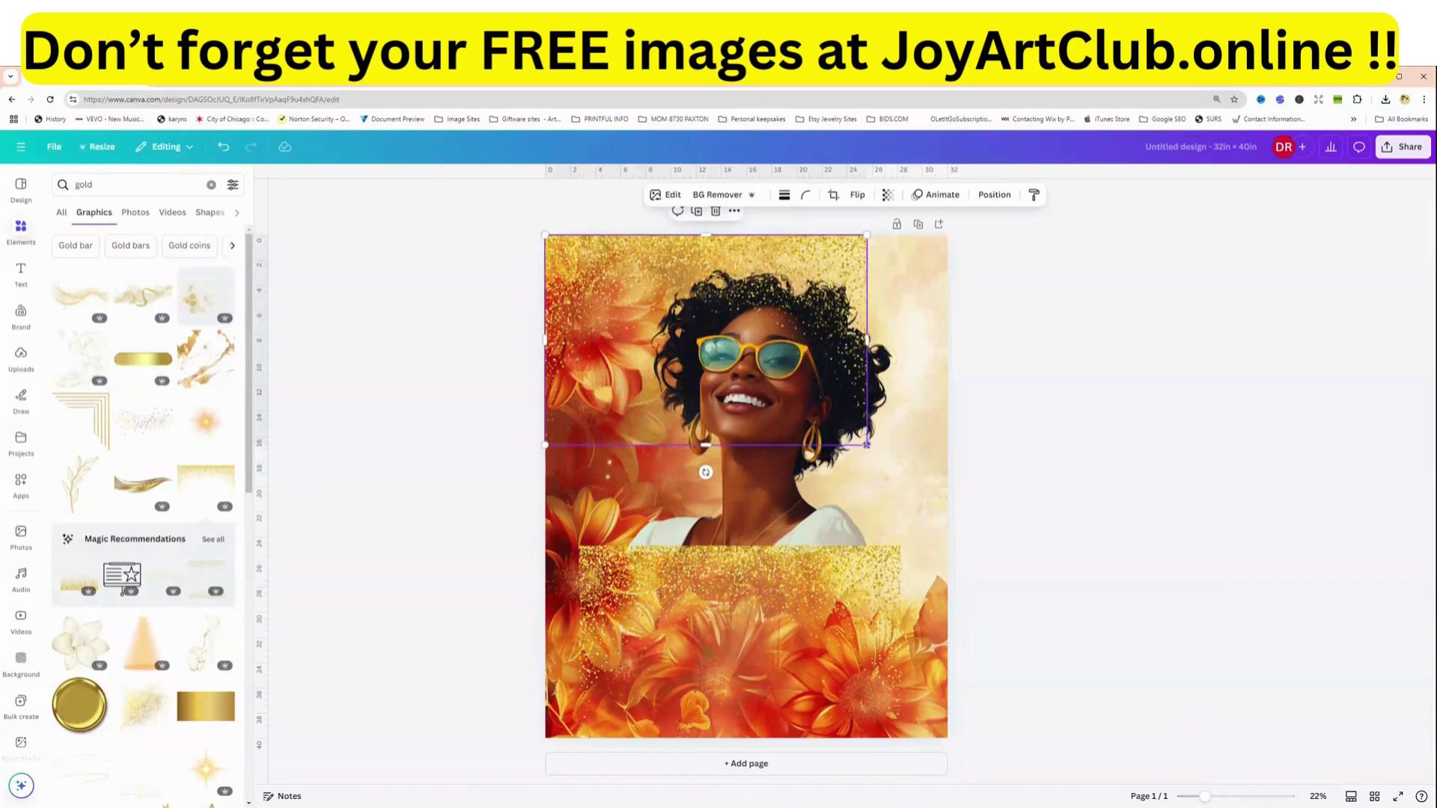
{"action": "left_click_drag", "start_coordinate": [865, 444], "coordinate": [939, 507]}
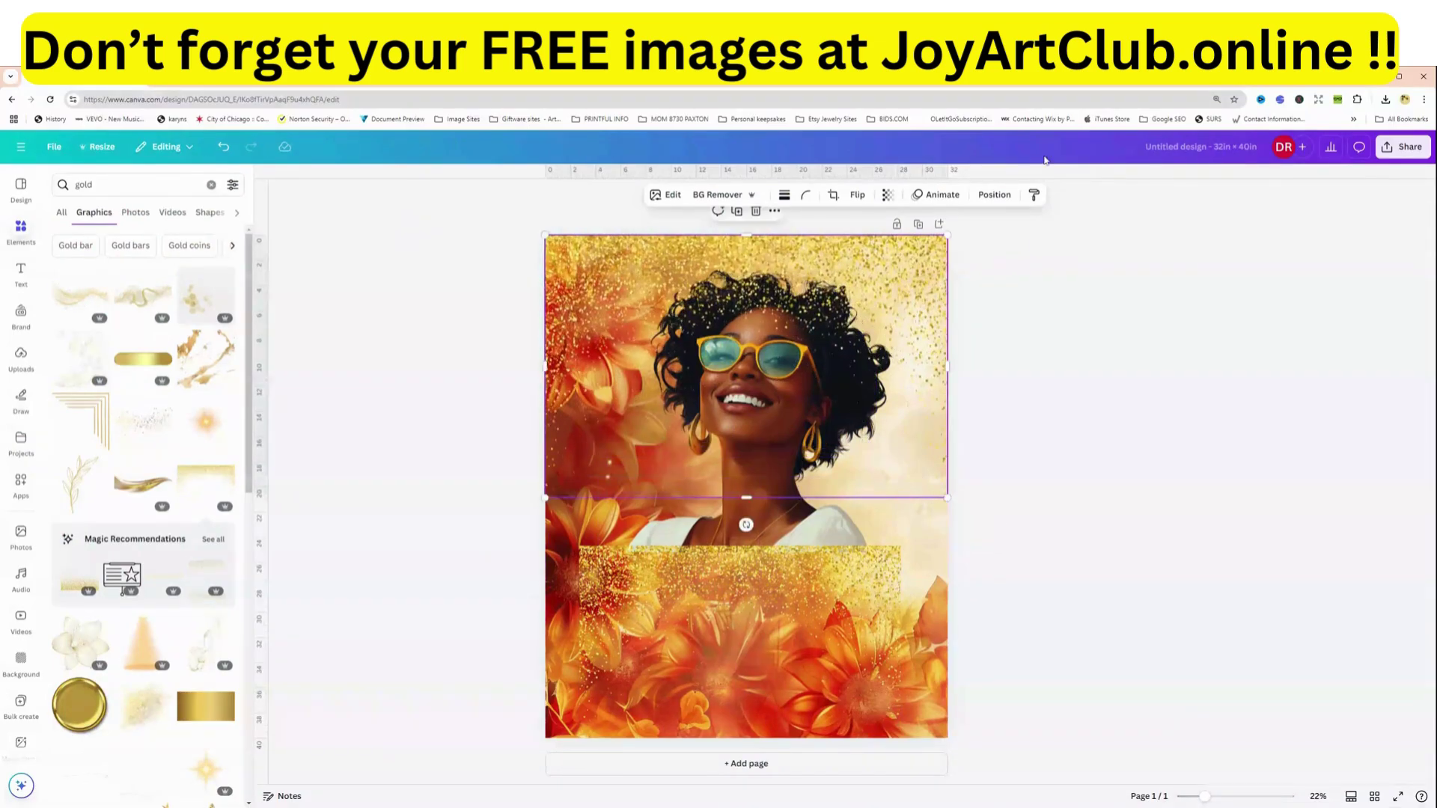
- Flip the lower gold glitter graphic vertically and fit it along the page's bottom edge at the full 32 in width
{"action": "left_click", "coordinate": [994, 195]}
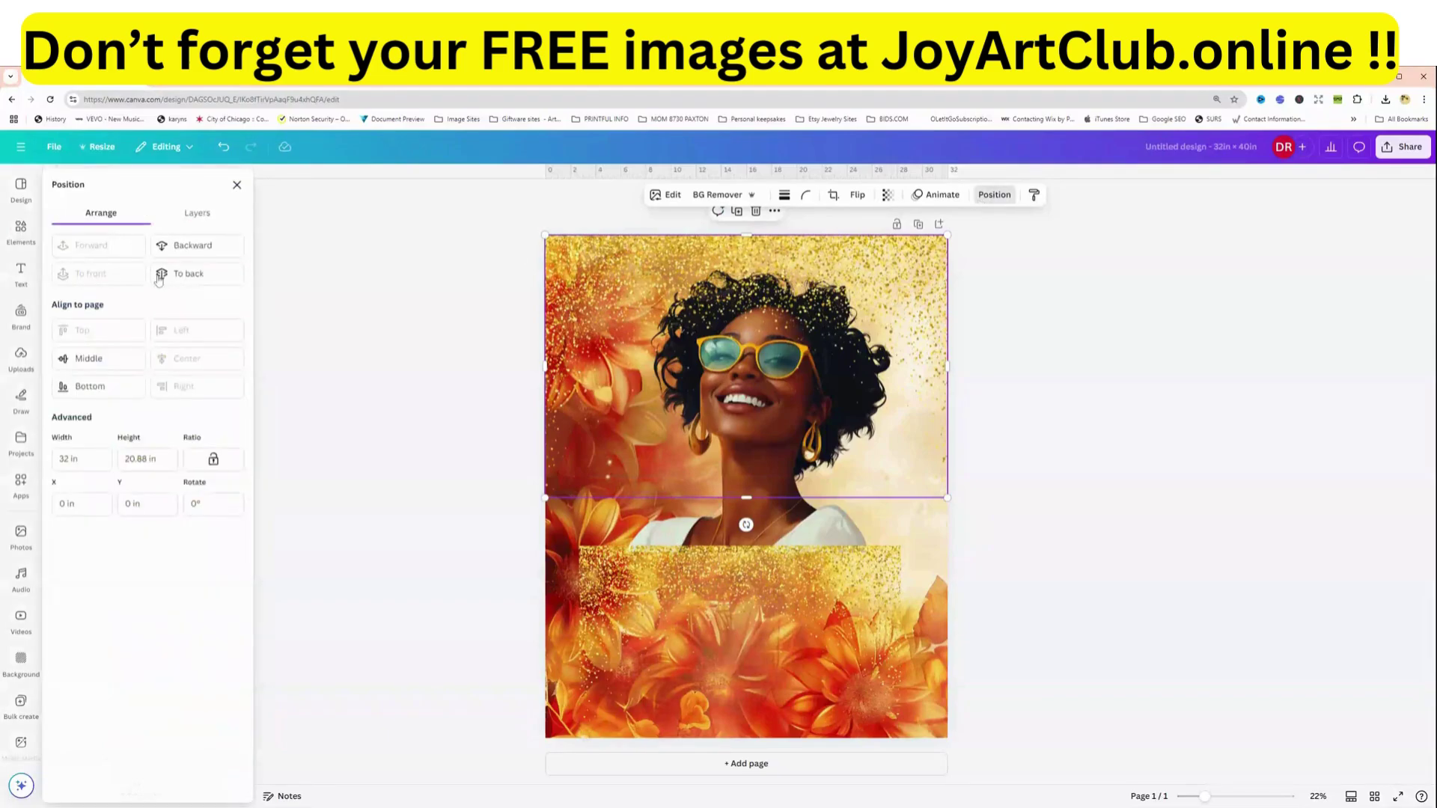
{"action": "left_click", "coordinate": [720, 673]}
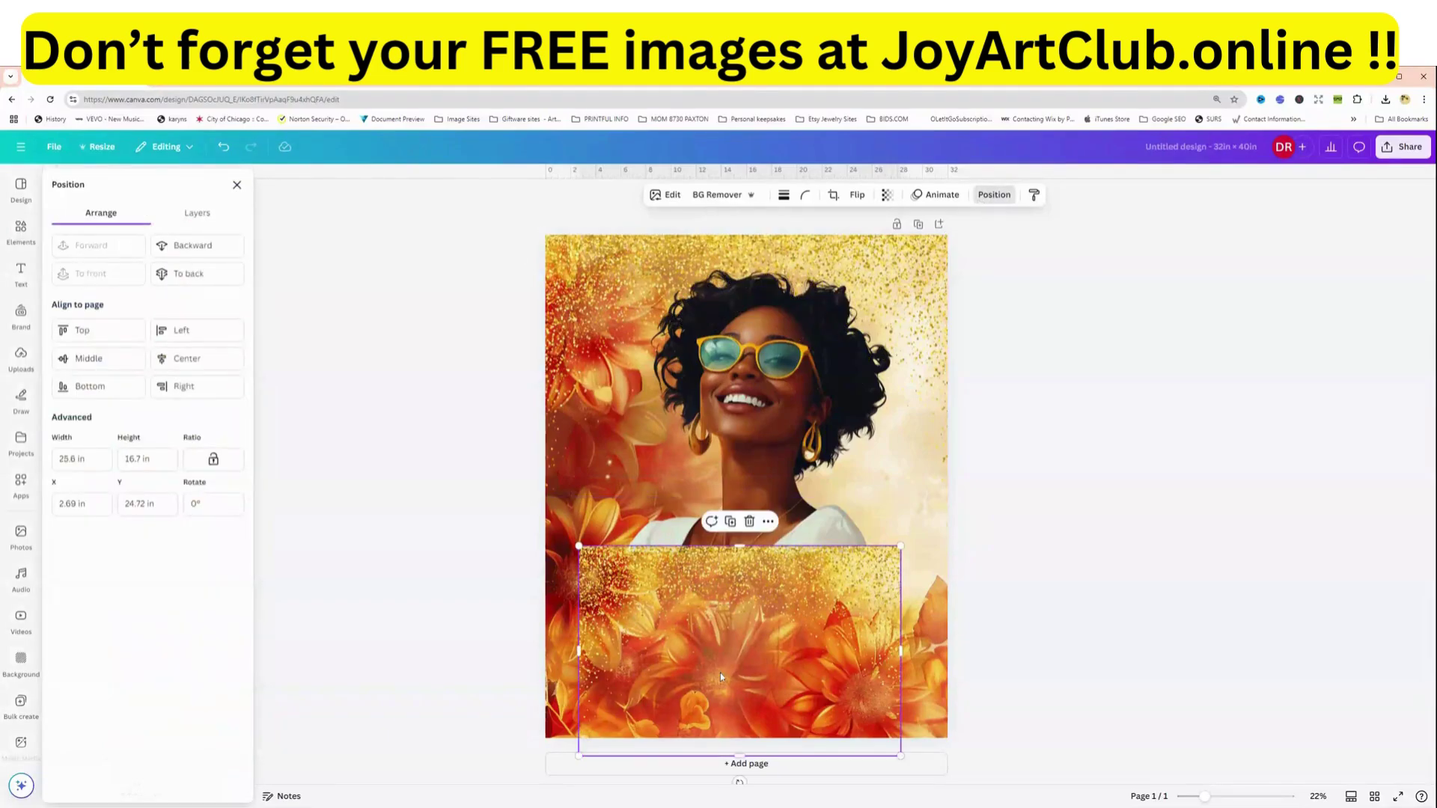
{"action": "left_click", "coordinate": [857, 196]}
{"action": "left_click", "coordinate": [840, 255]}
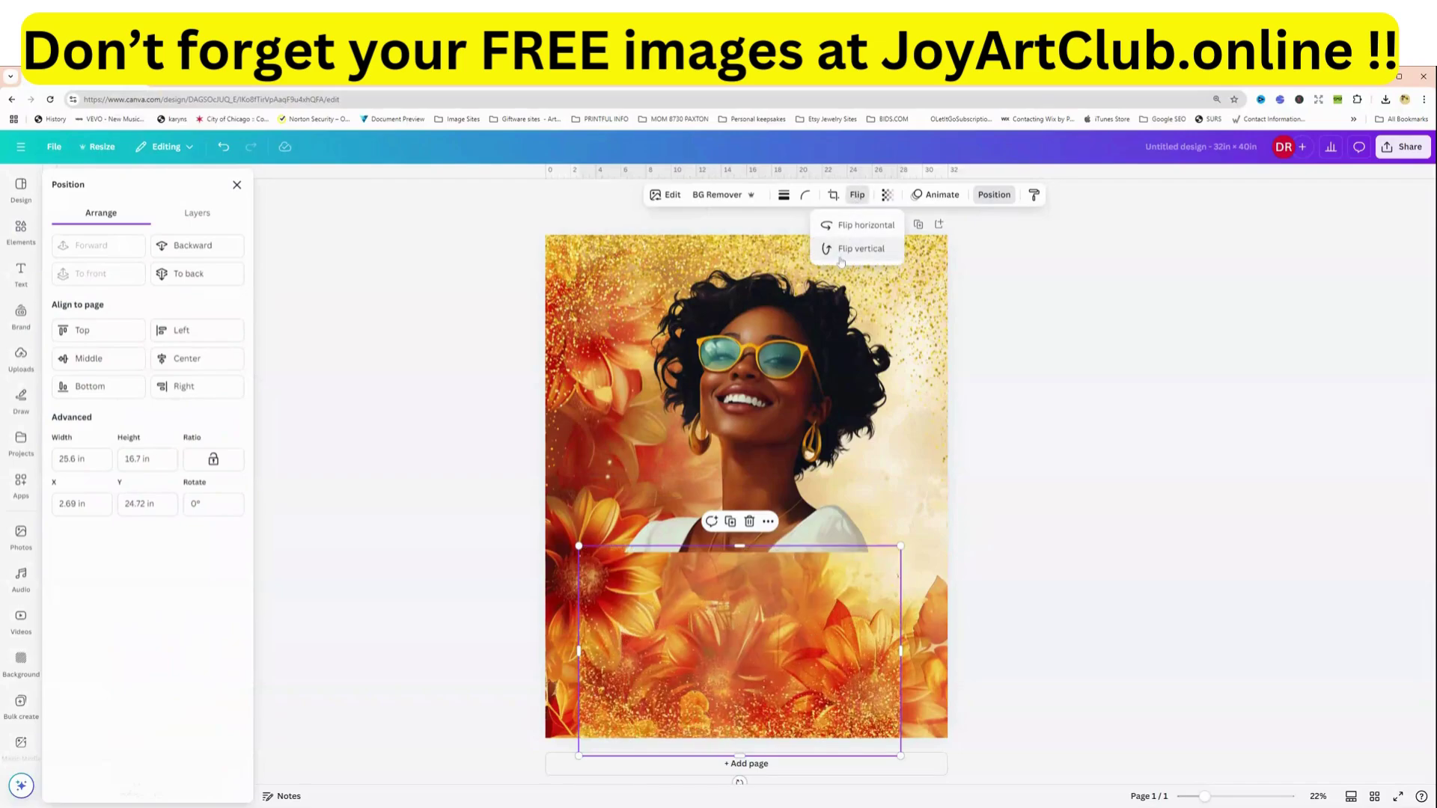
{"action": "left_click_drag", "start_coordinate": [614, 639], "coordinate": [574, 622]}
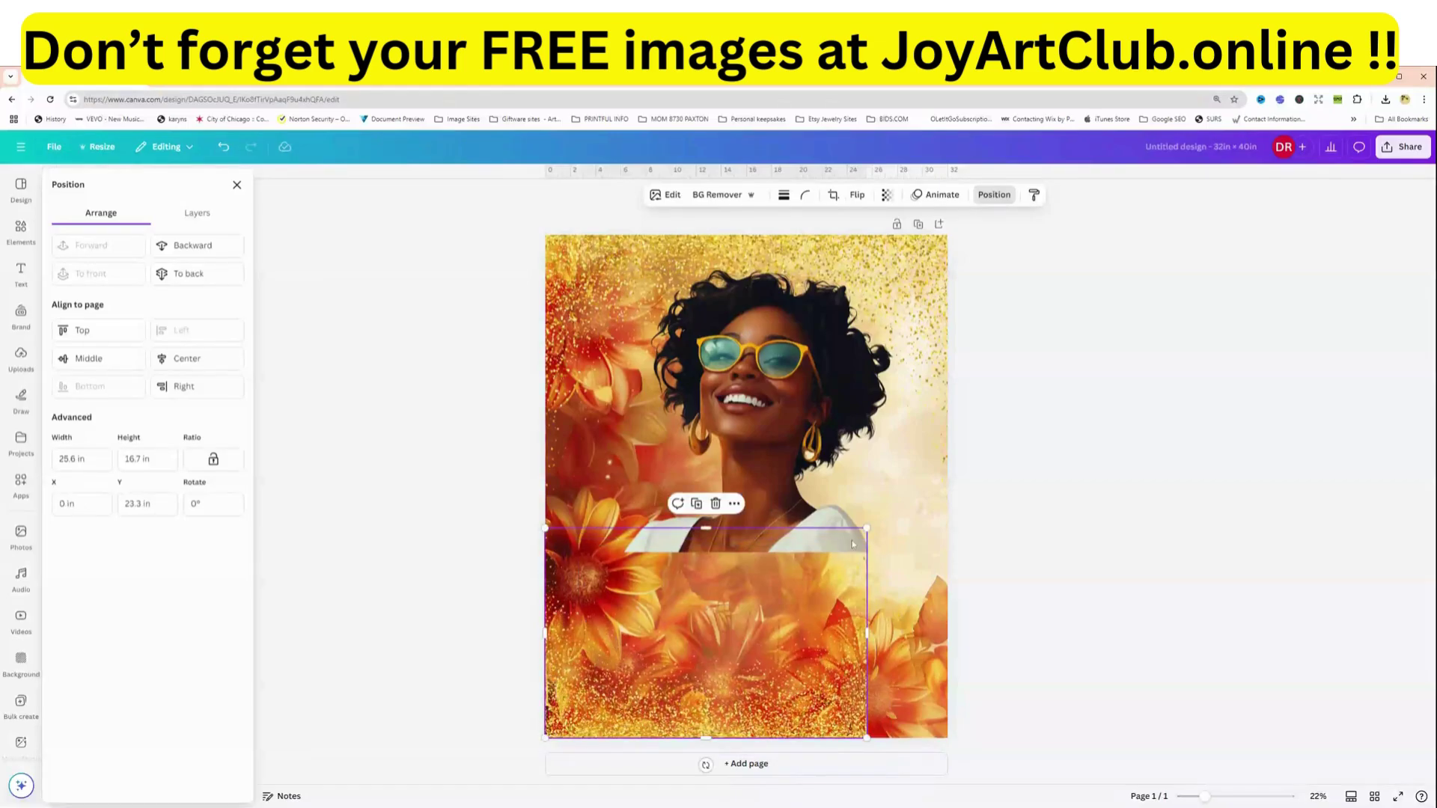
{"action": "left_click_drag", "start_coordinate": [894, 516], "coordinate": [950, 487]}
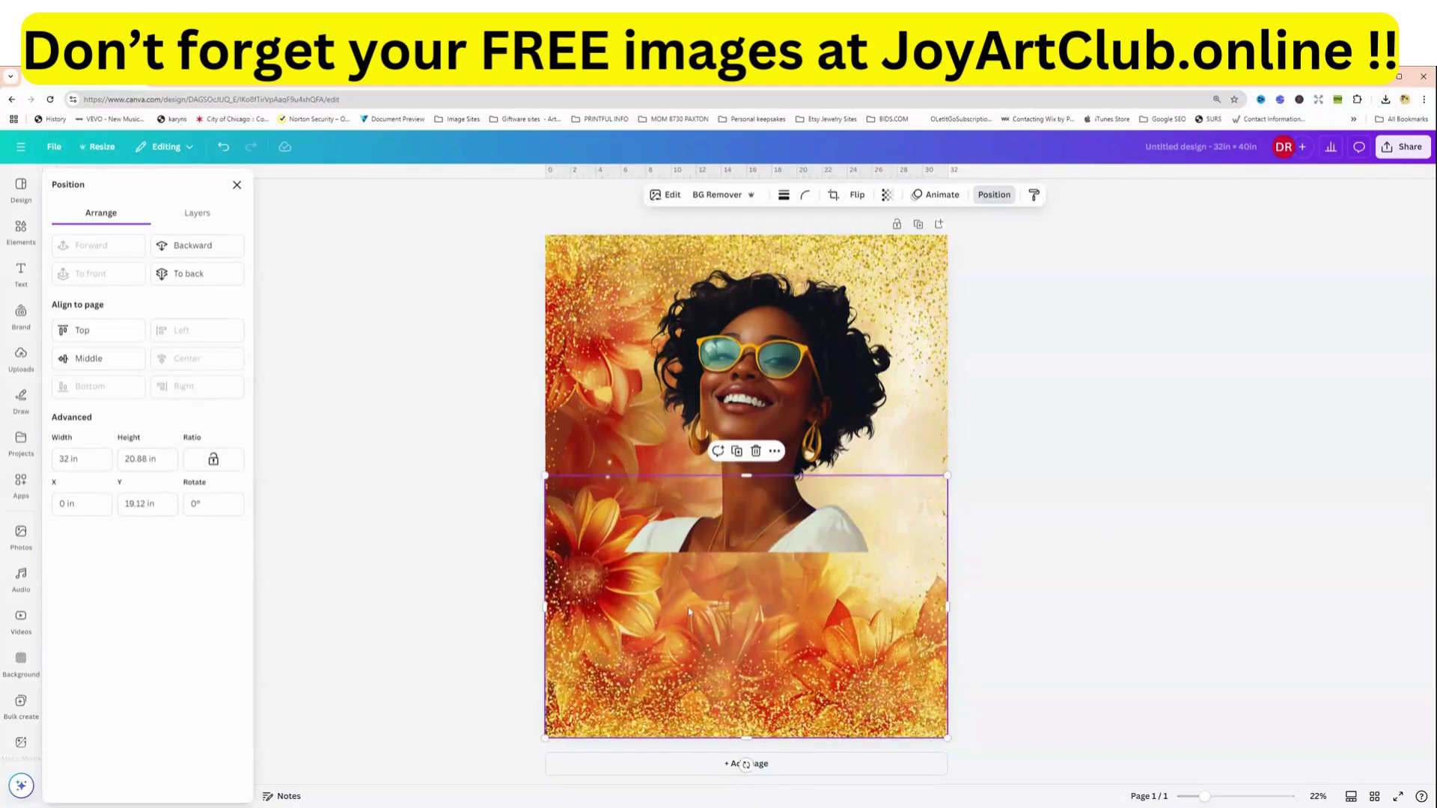
{"action": "left_click", "coordinate": [491, 565]}
{"action": "left_click", "coordinate": [561, 437]}
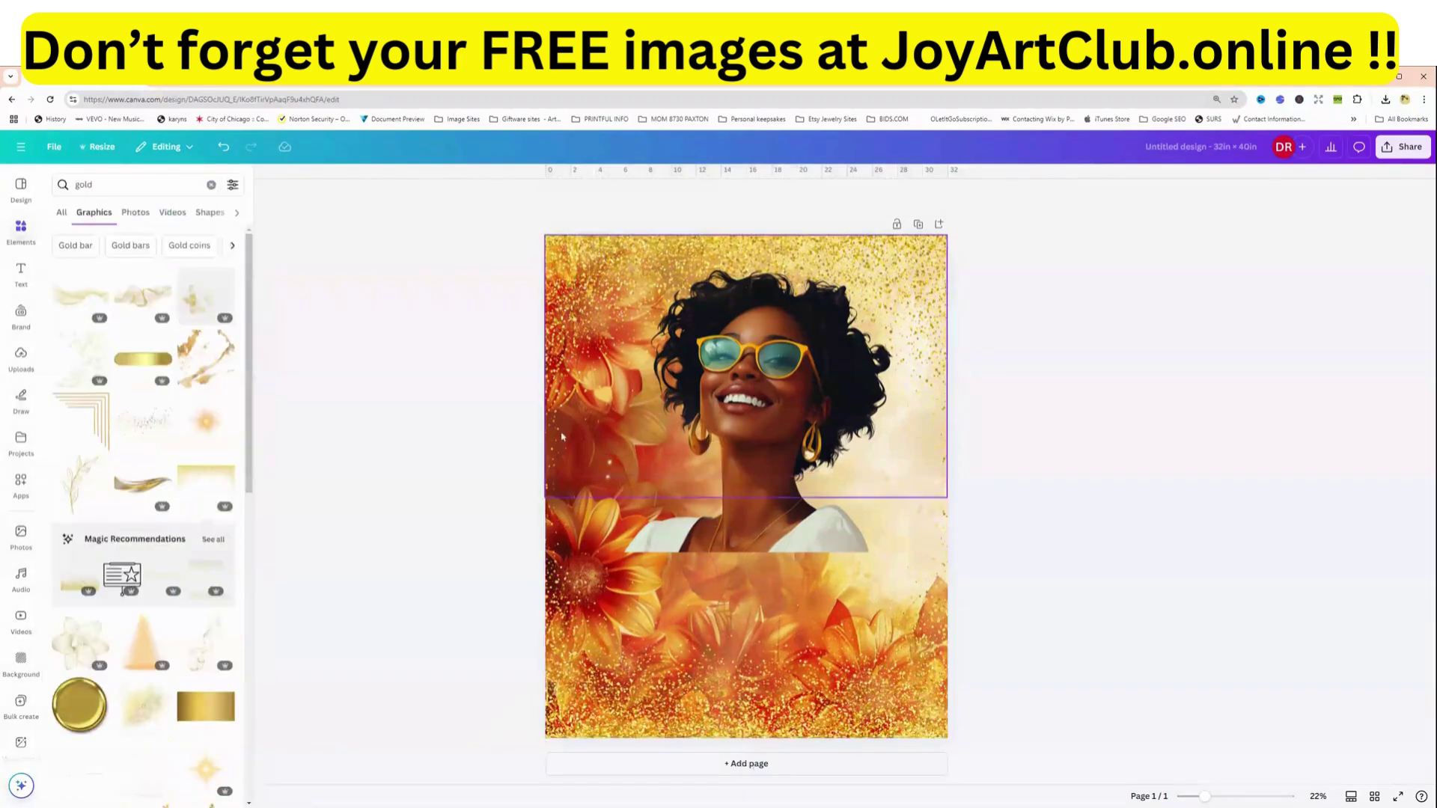
{"action": "left_click", "coordinate": [613, 523]}
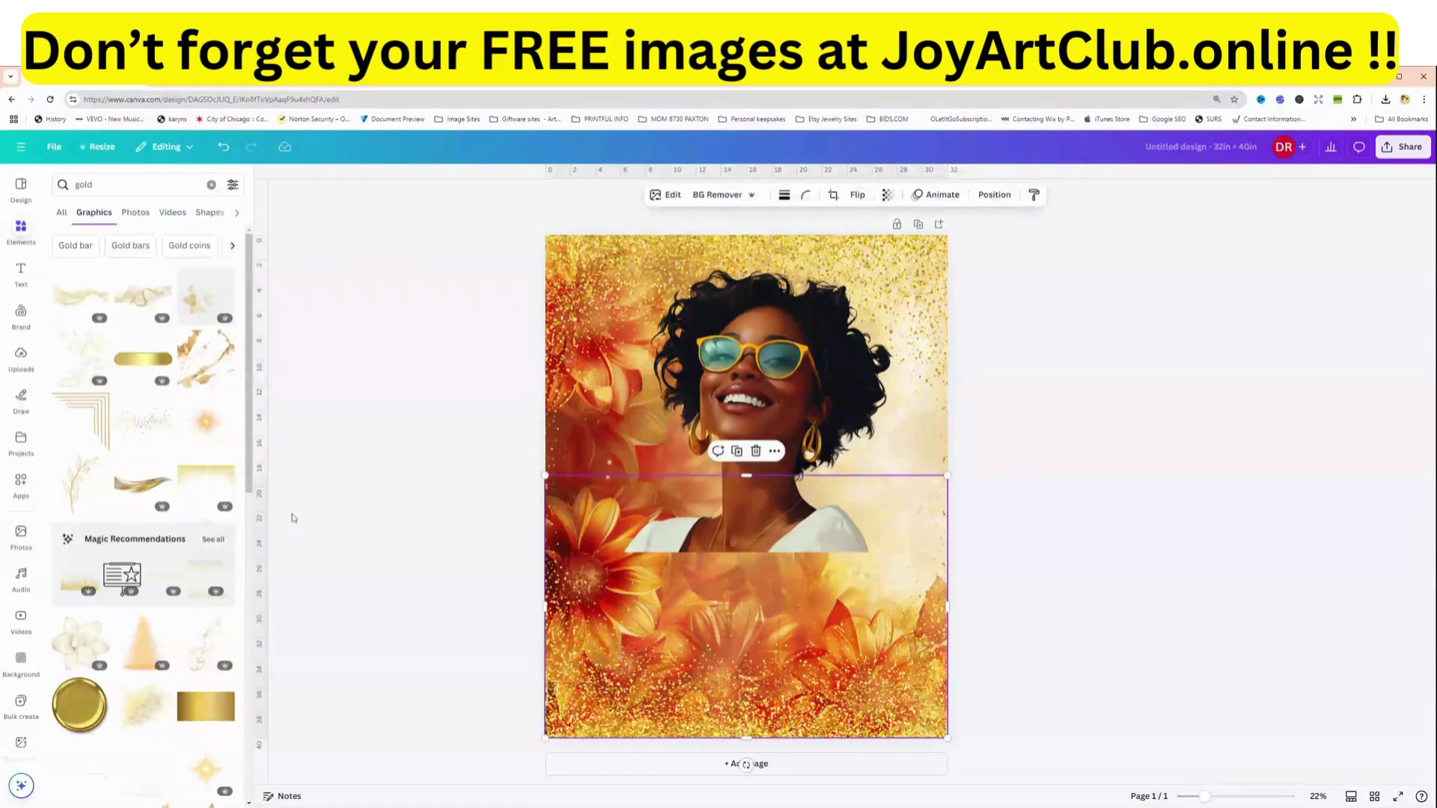
- Replace the "gold" element search with a search for "frame alphabet"
{"action": "left_click", "coordinate": [22, 234]}
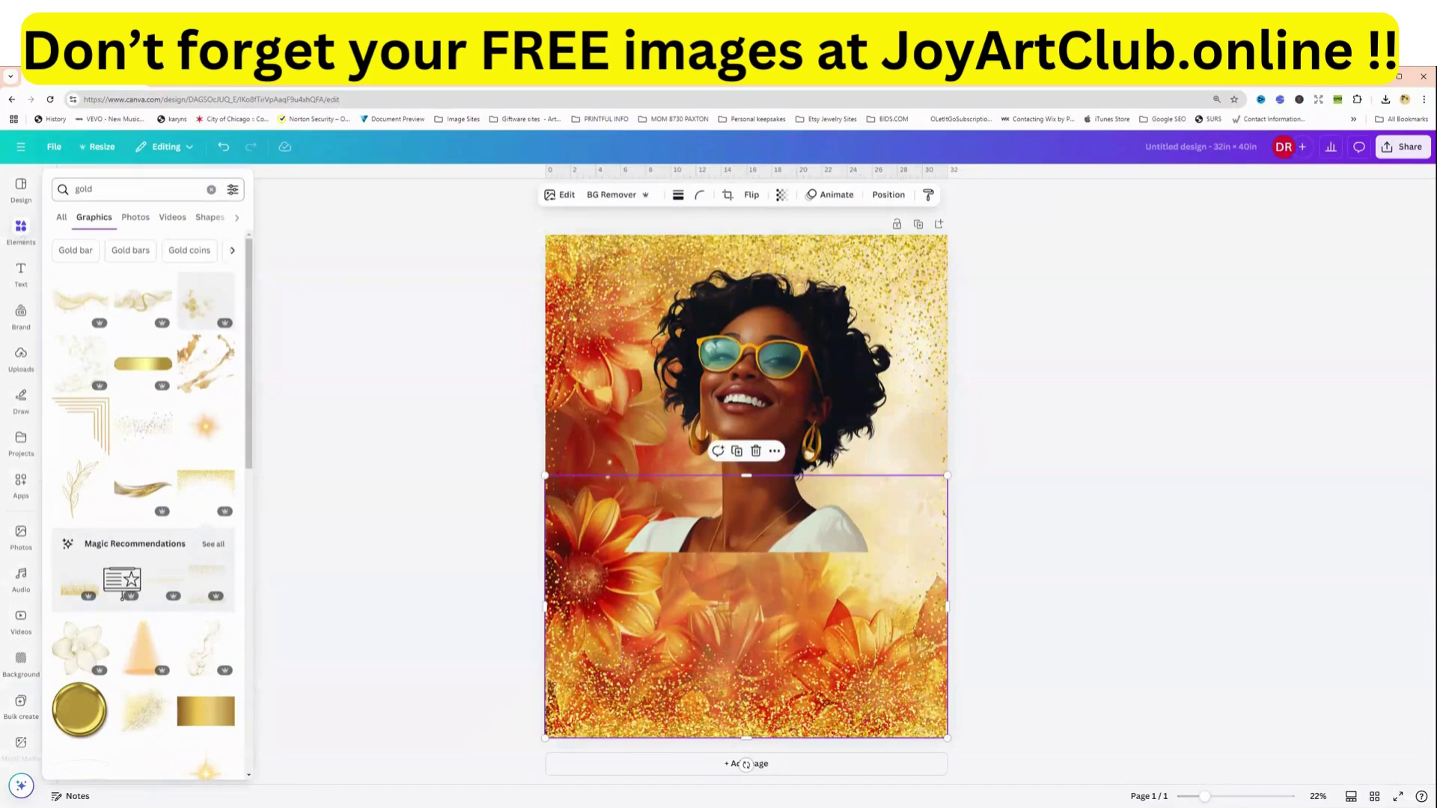
{"action": "left_click", "coordinate": [211, 189]}
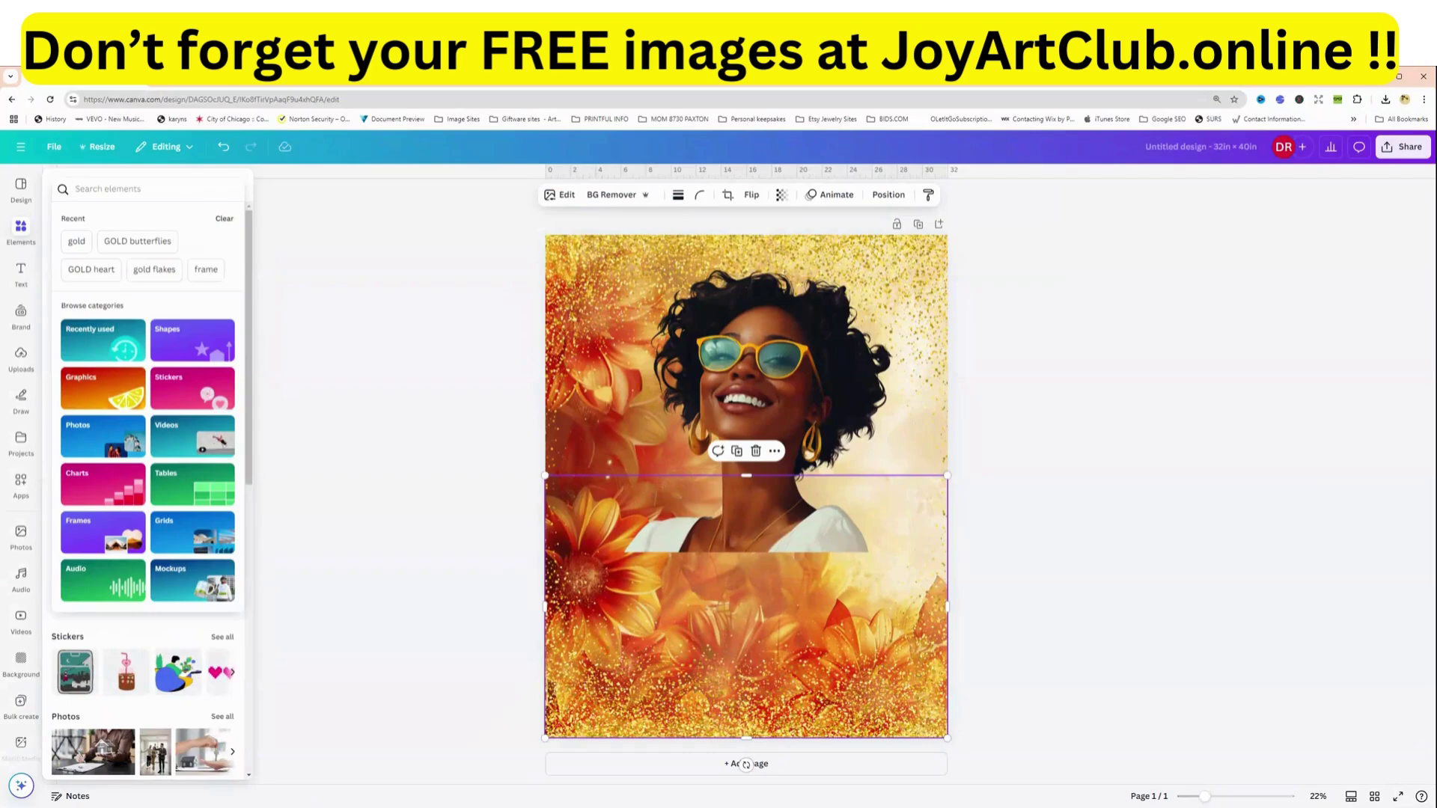
{"action": "type", "text": "frame"}
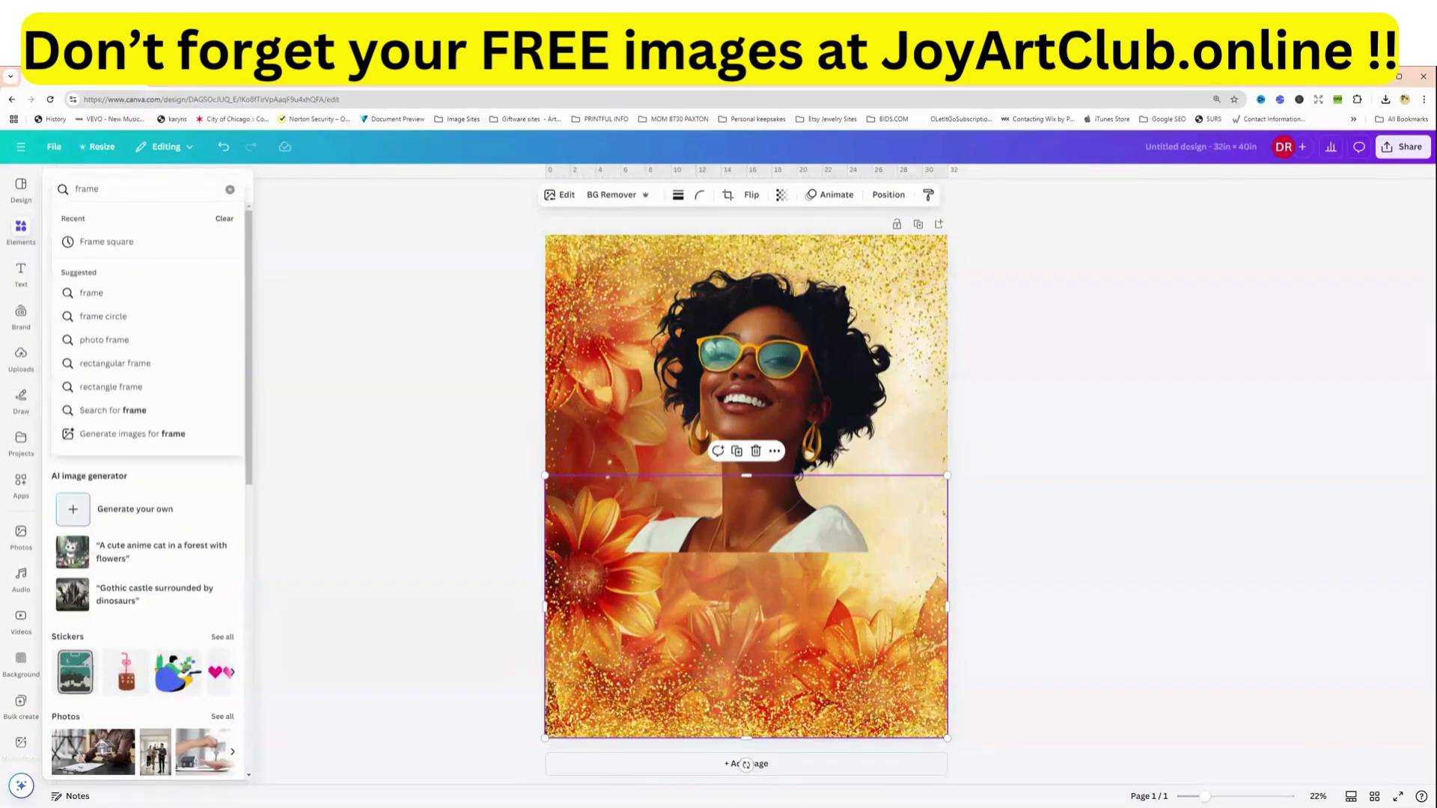
{"action": "type", "text": " al"}
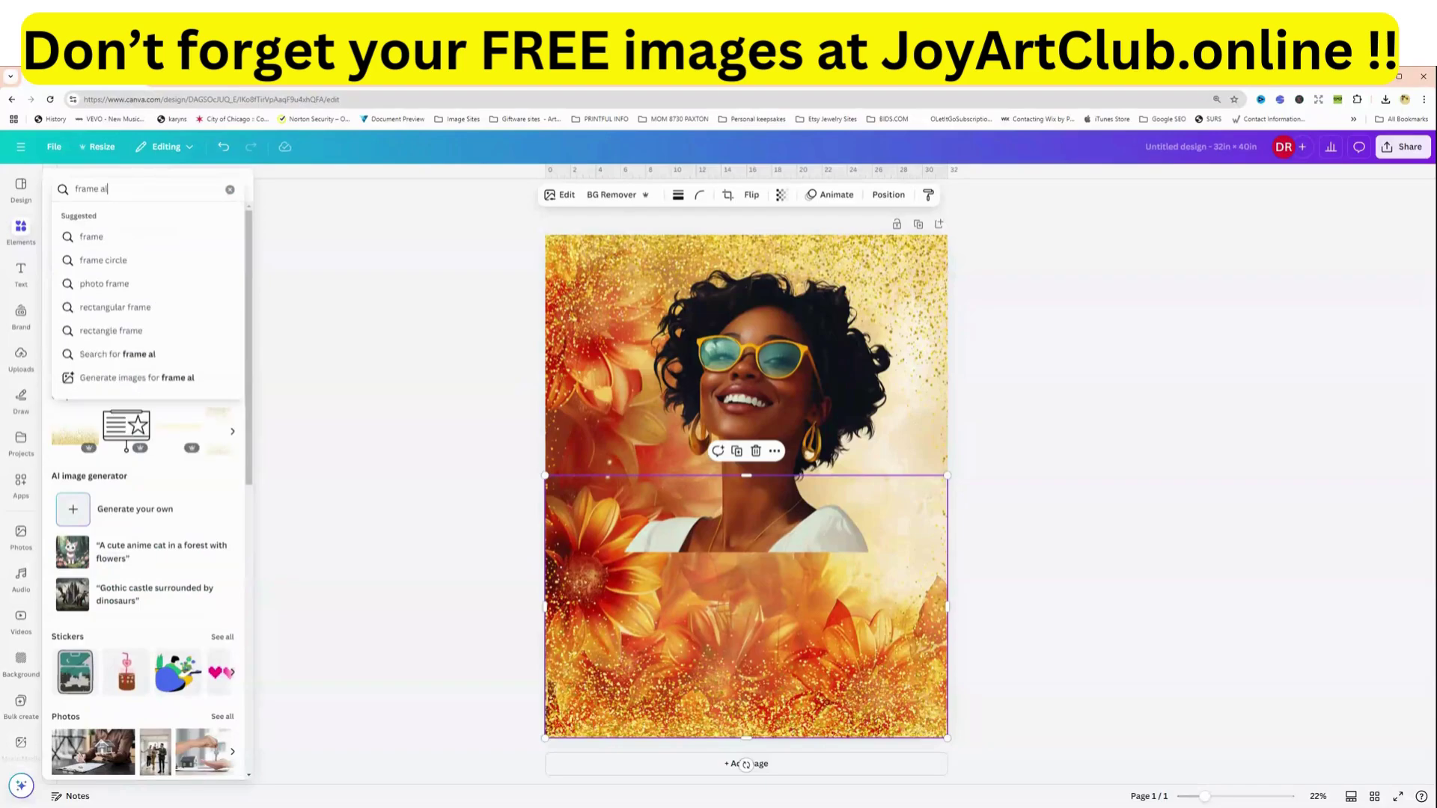
{"action": "type", "text": "phabet"}
{"action": "key", "text": "Return"}
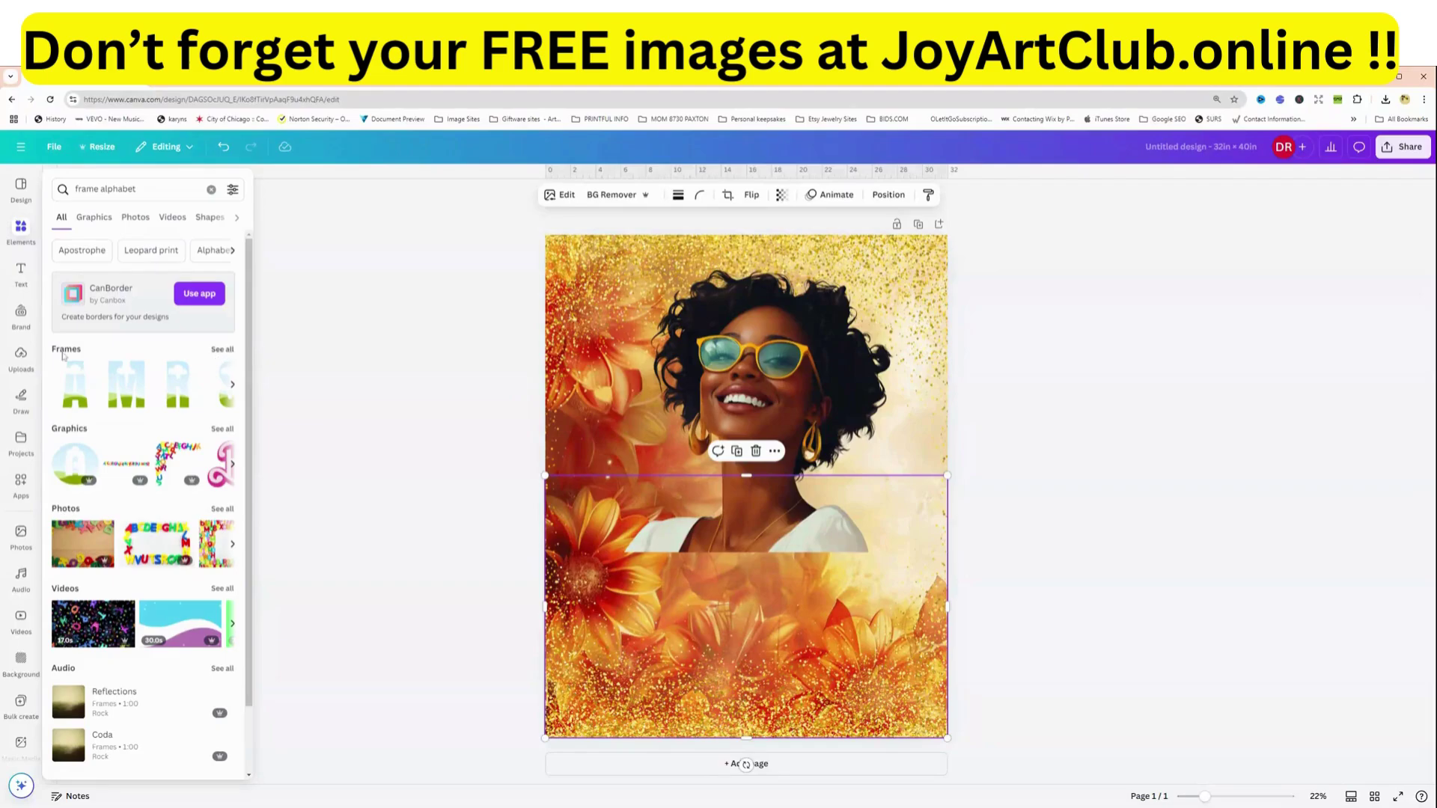
- Show all alphabet frames and look through the letter shapes for a suitable letter F
{"action": "left_click", "coordinate": [21, 357]}
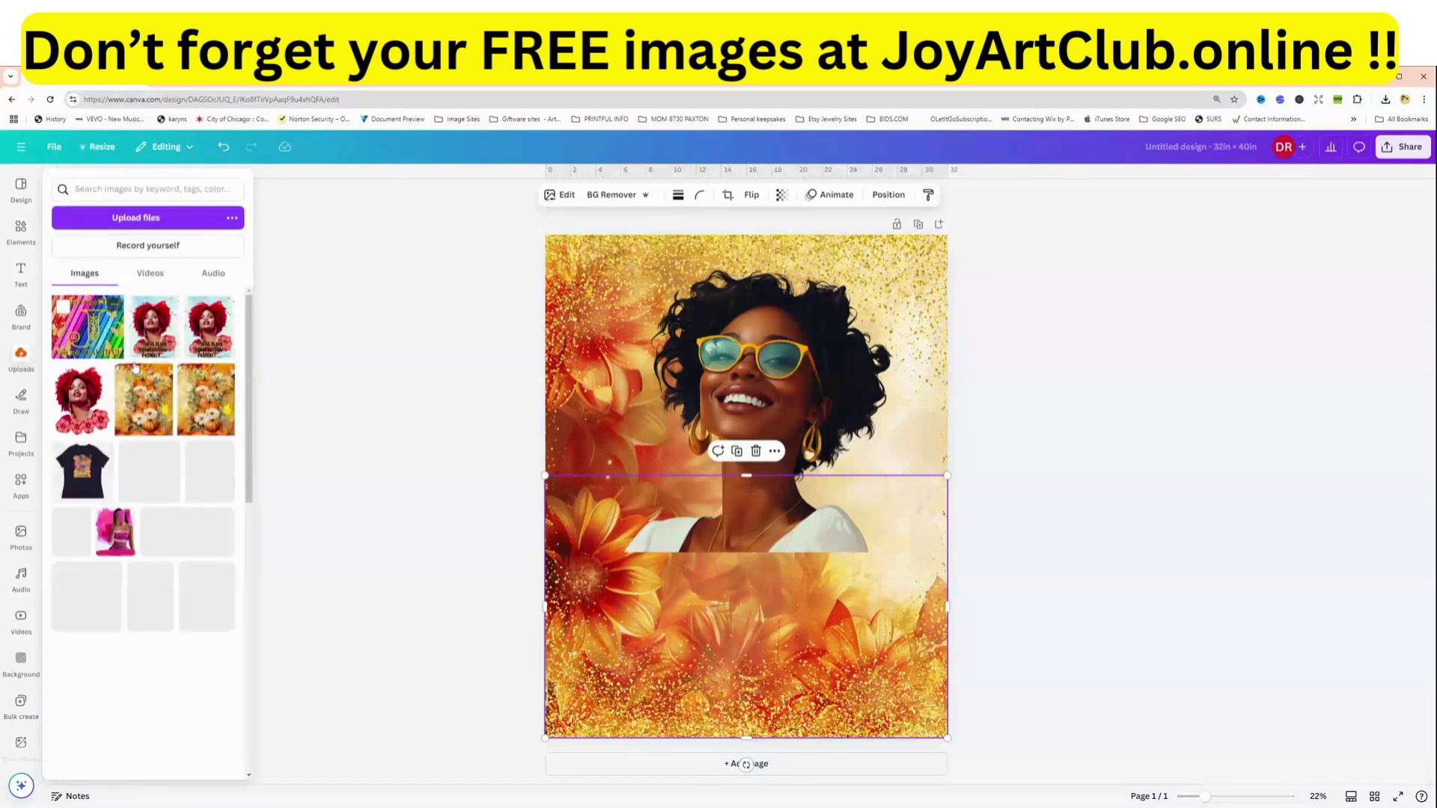
{"action": "left_click", "coordinate": [20, 235]}
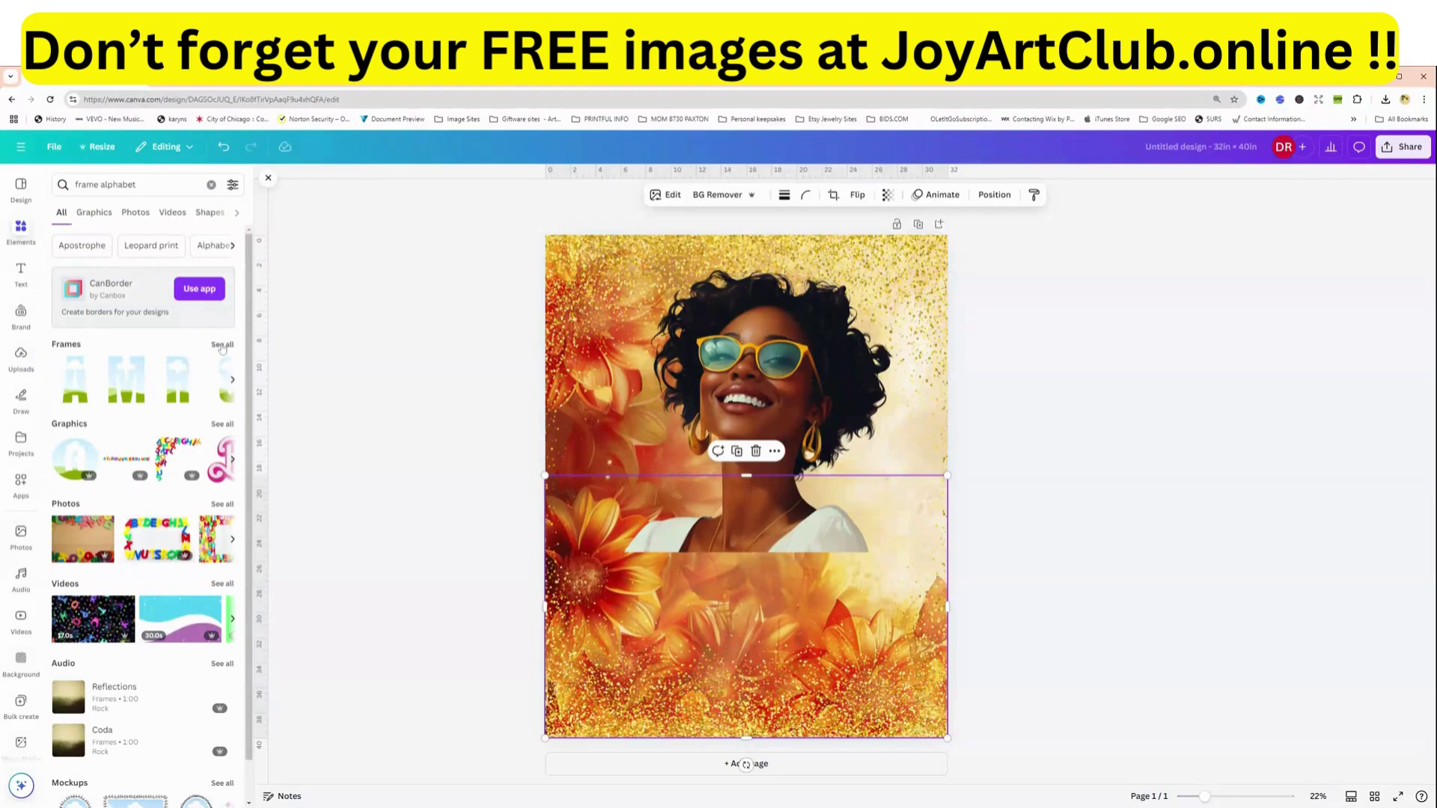
{"action": "left_click", "coordinate": [223, 345]}
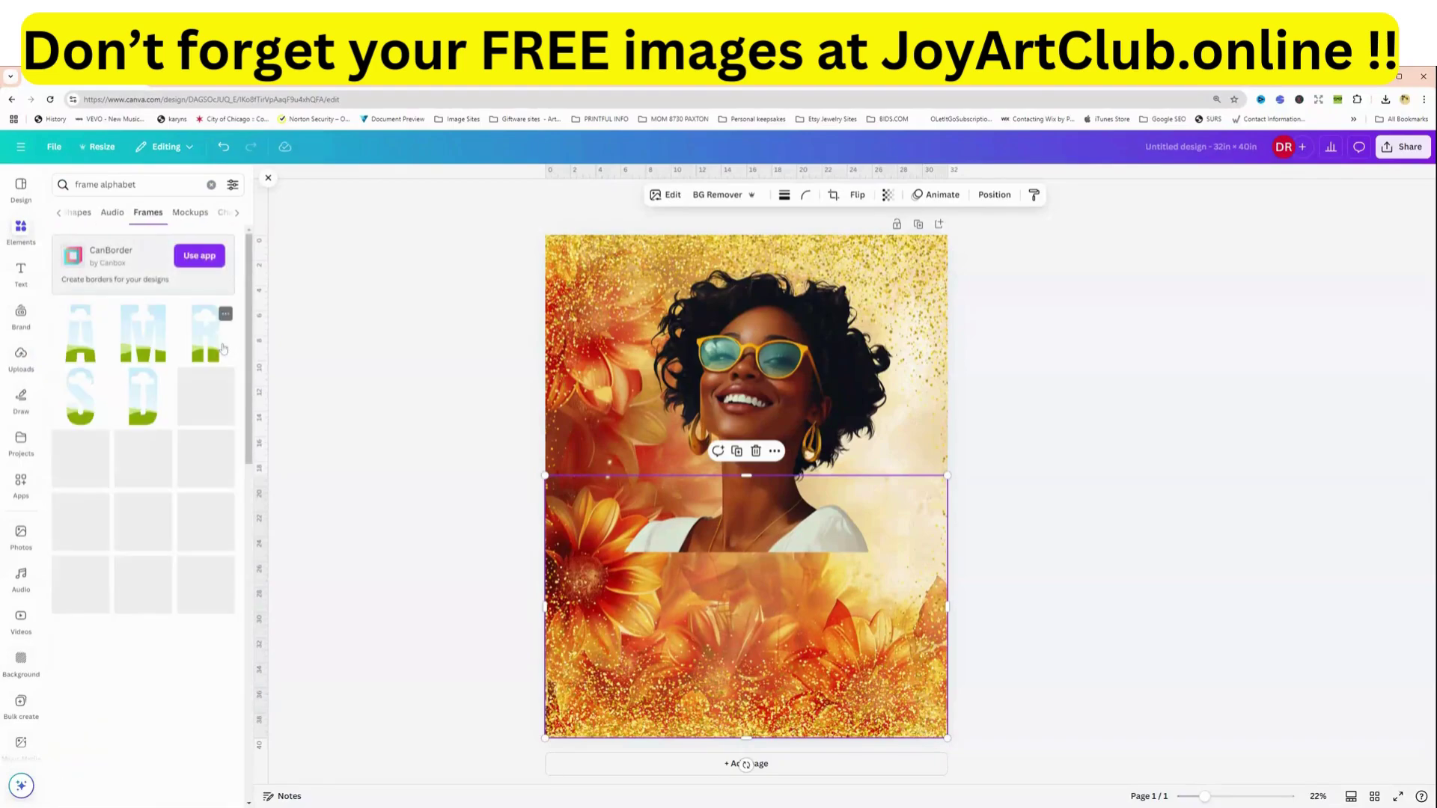
{"action": "scroll", "coordinate": [180, 524], "scroll_direction": "down", "scroll_amount": 10}
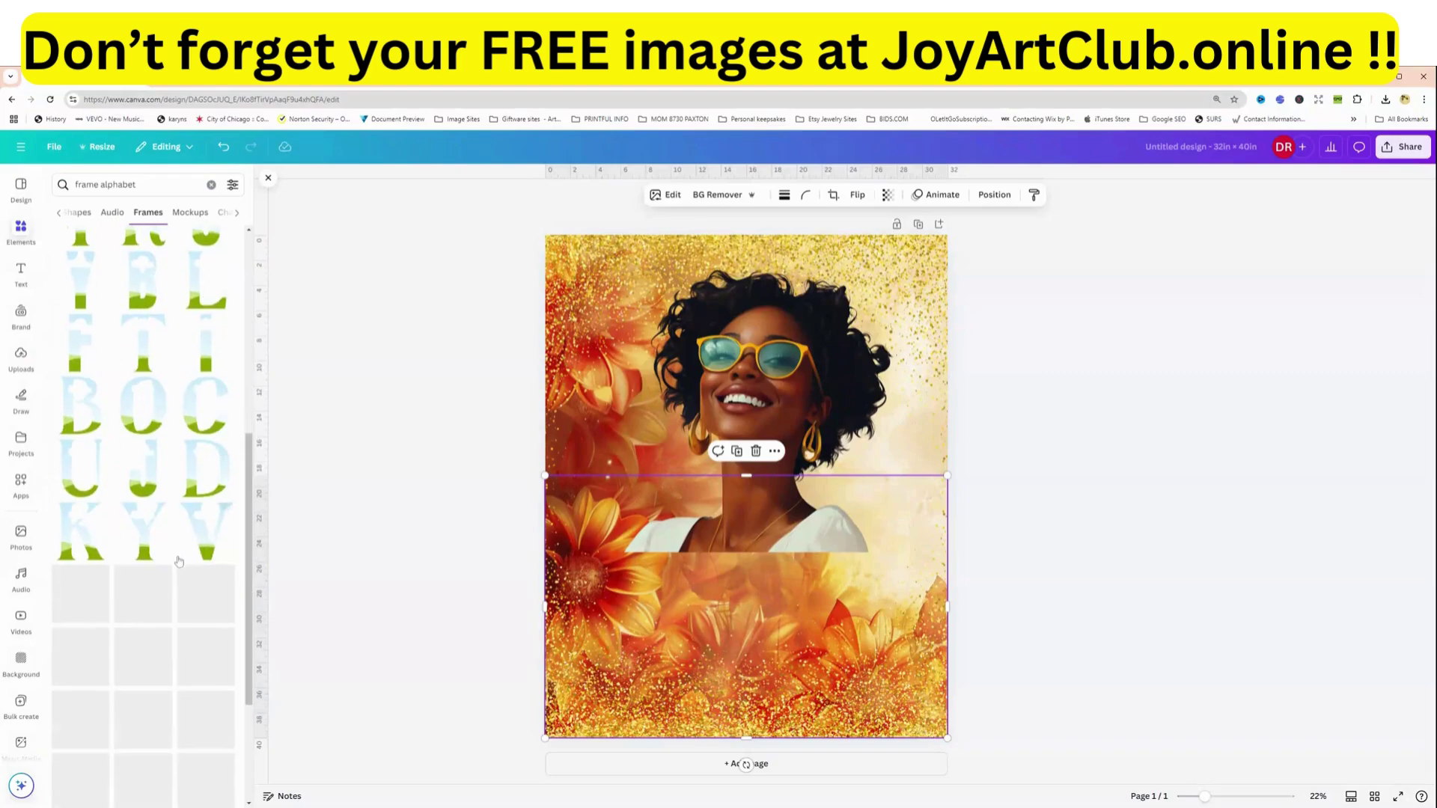
{"action": "scroll", "coordinate": [179, 560], "scroll_direction": "down", "scroll_amount": 5}
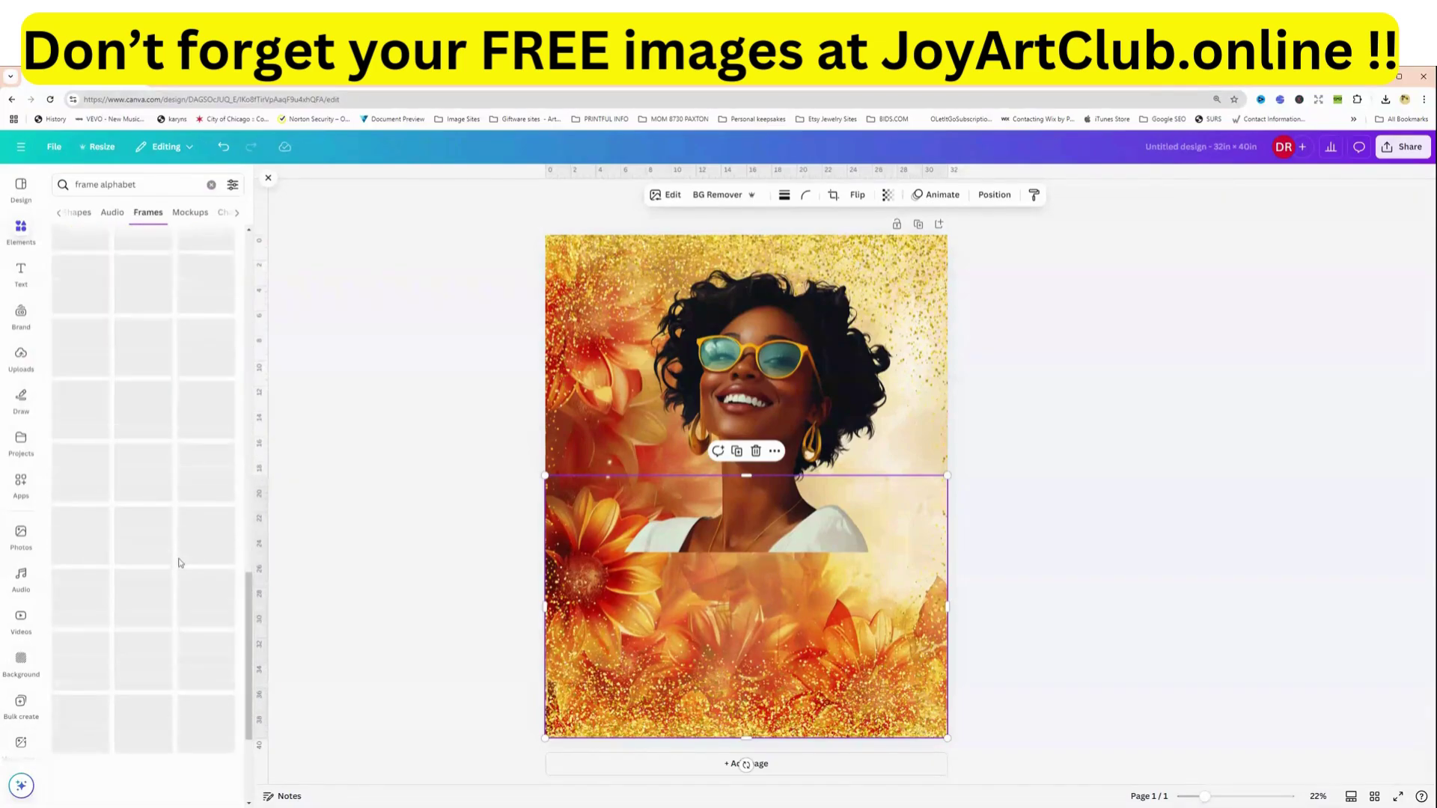
{"action": "scroll", "coordinate": [180, 563], "scroll_direction": "up", "scroll_amount": 12}
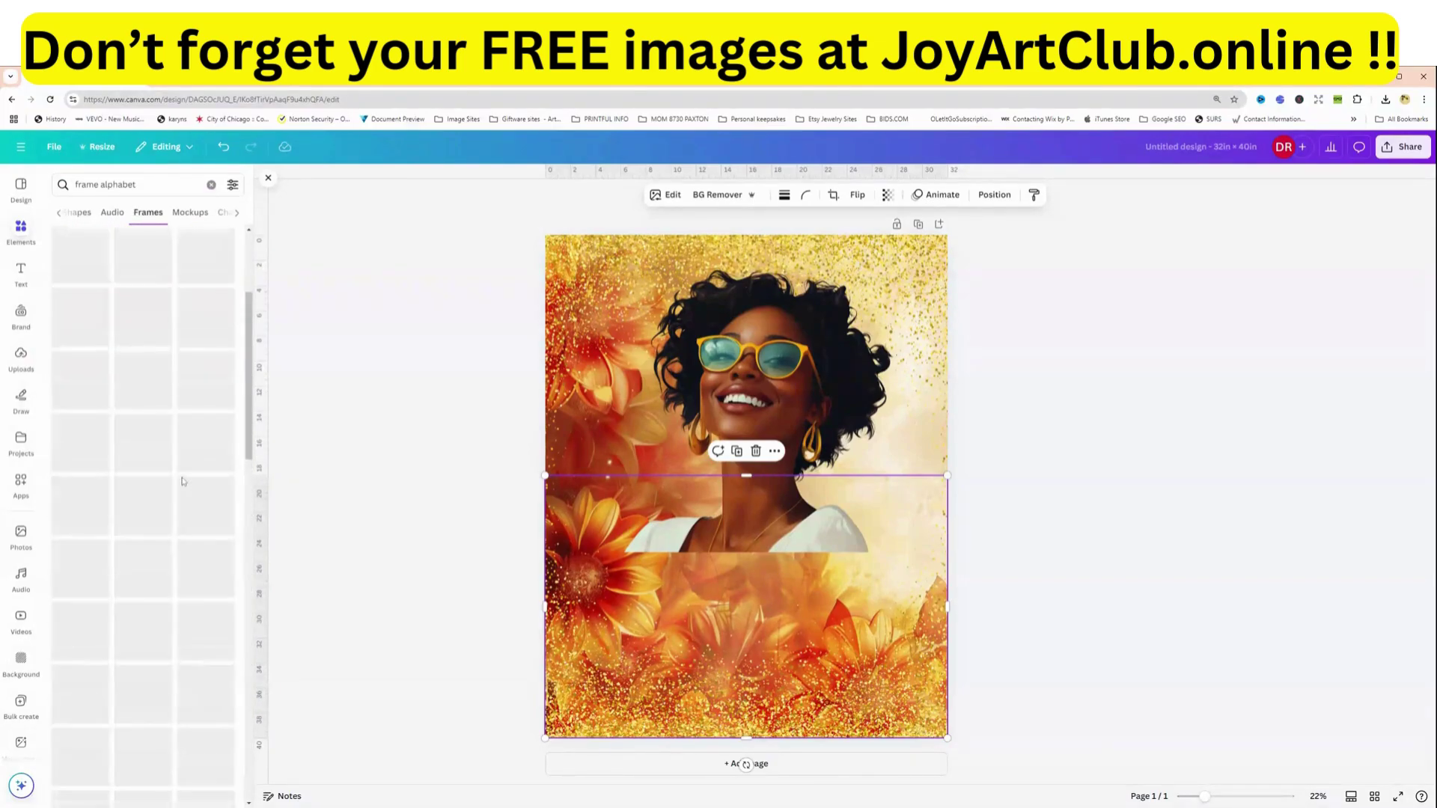
{"action": "scroll", "coordinate": [182, 482], "scroll_direction": "up", "scroll_amount": 3}
{"action": "scroll", "coordinate": [182, 490], "scroll_direction": "down", "scroll_amount": 4}
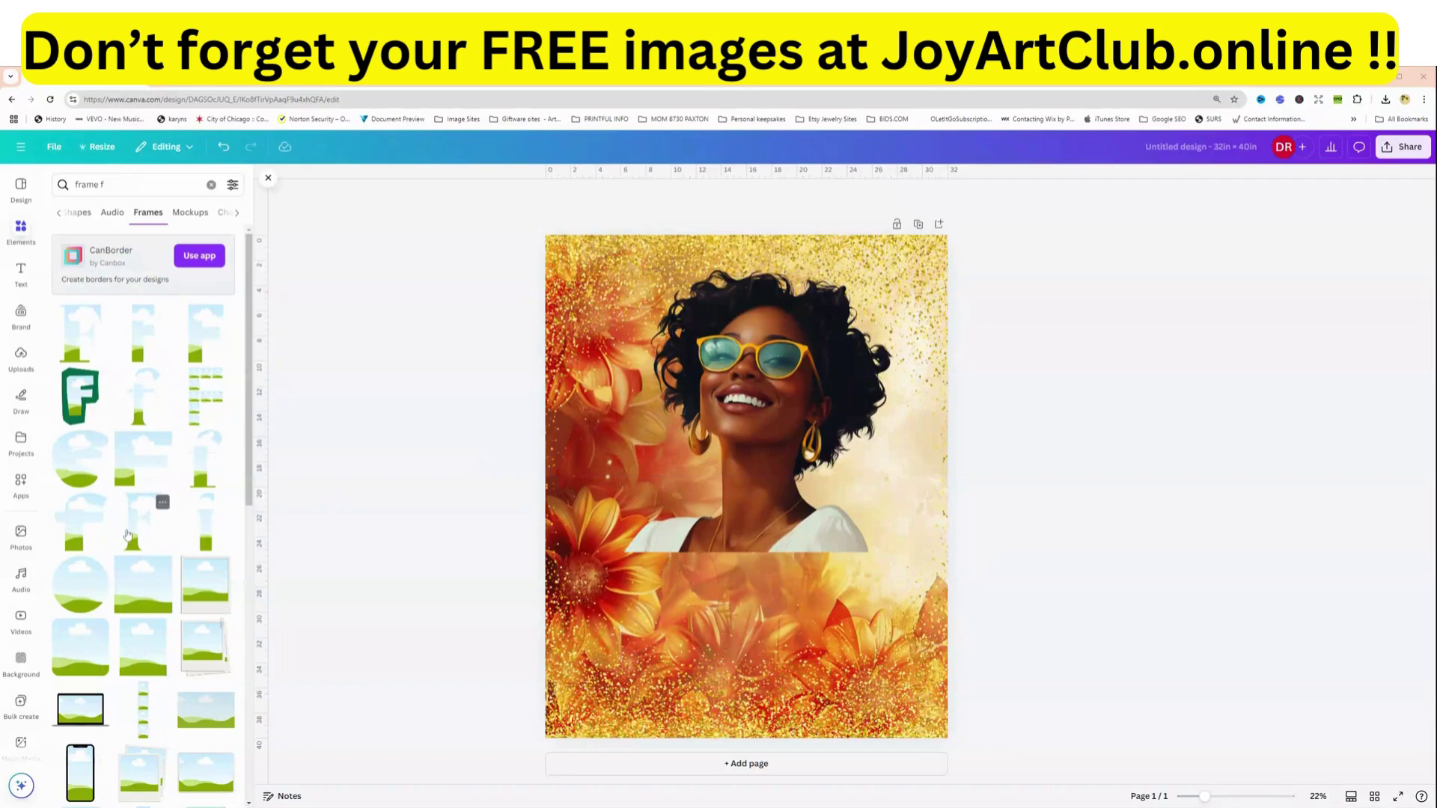
- Add the serif letter F frame from the "frame f" results, shrink it to about 8.5 x 11.9 in and place it below the woman's left shoulder area
{"action": "left_click", "coordinate": [130, 535]}
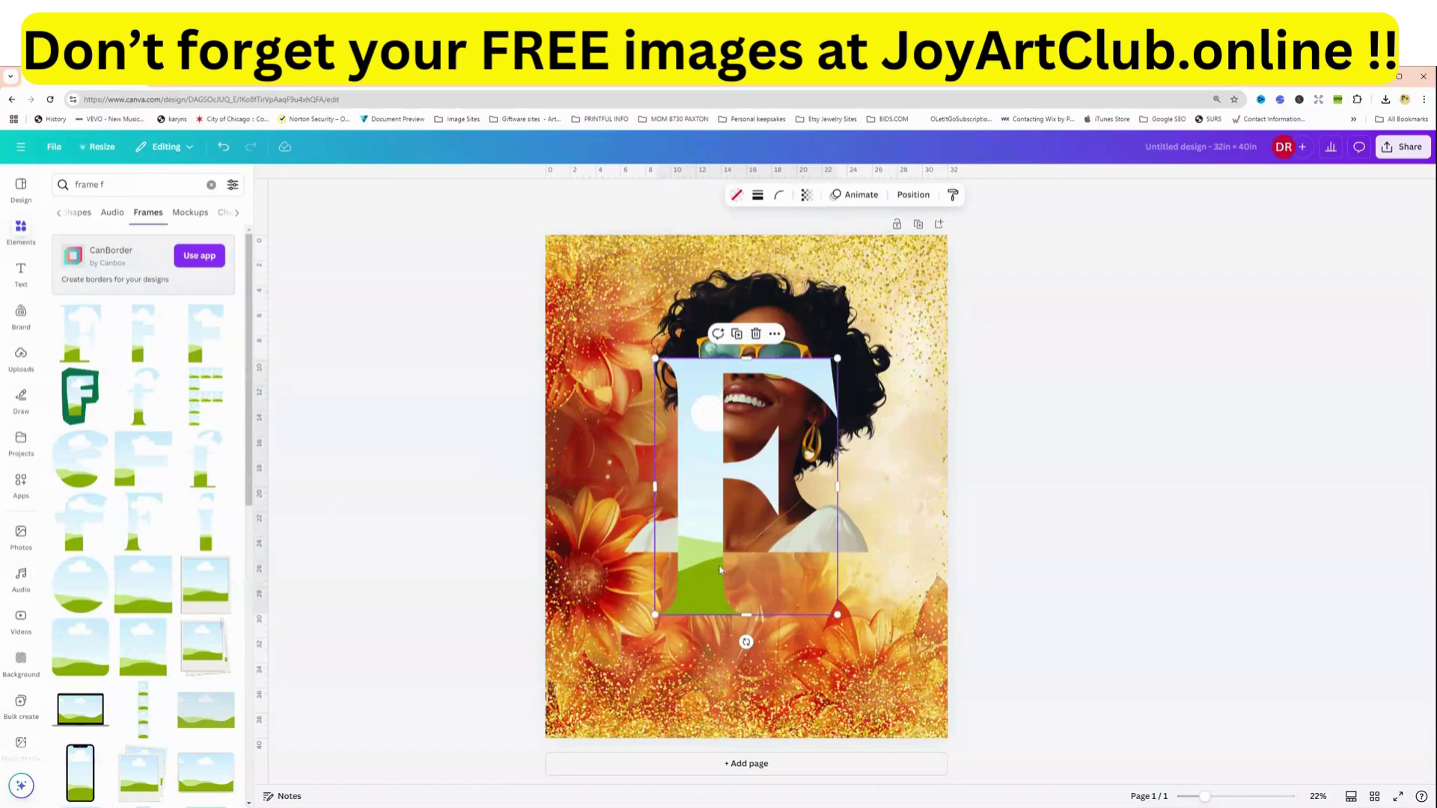
{"action": "left_click_drag", "start_coordinate": [721, 570], "coordinate": [647, 668]}
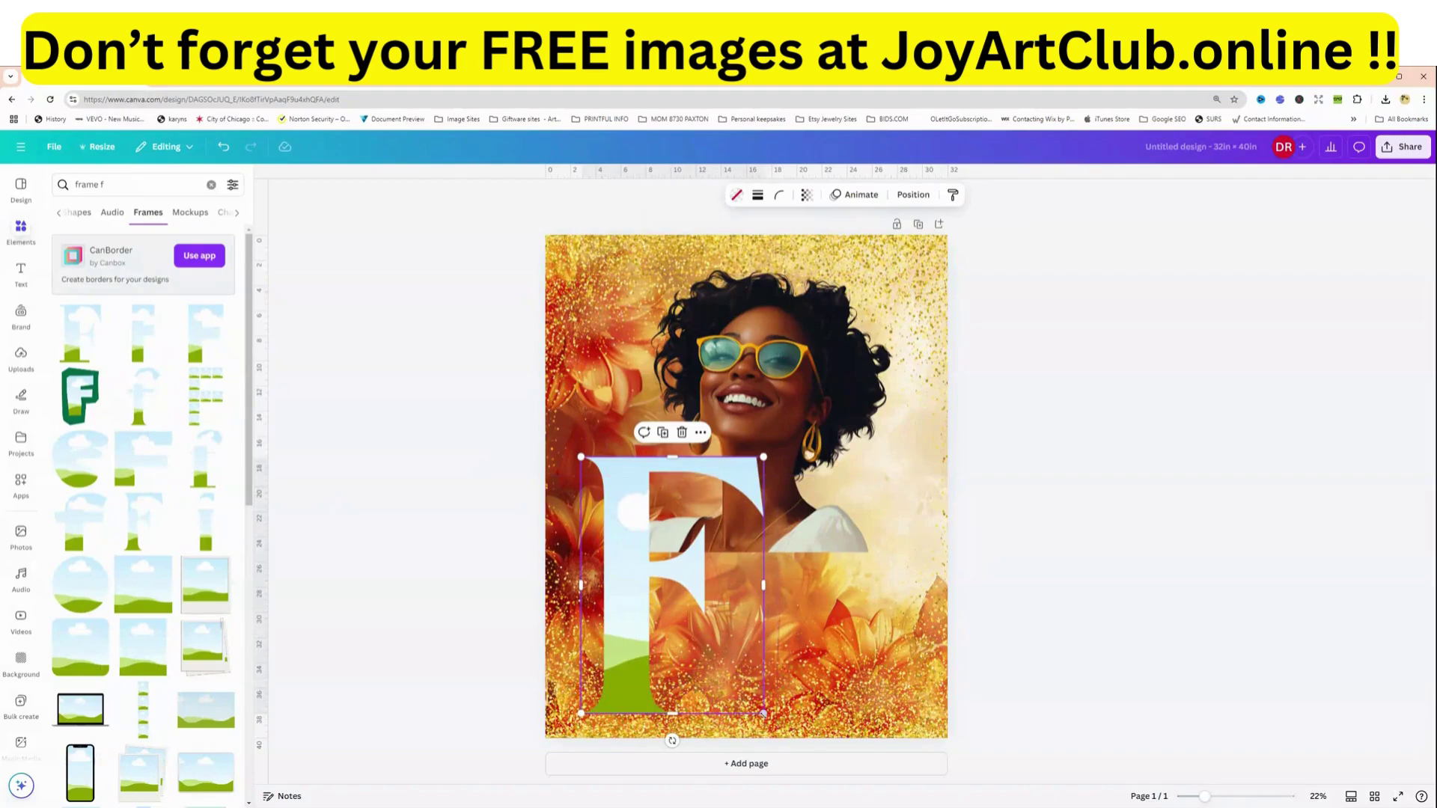
{"action": "left_click_drag", "start_coordinate": [763, 713], "coordinate": [686, 606]}
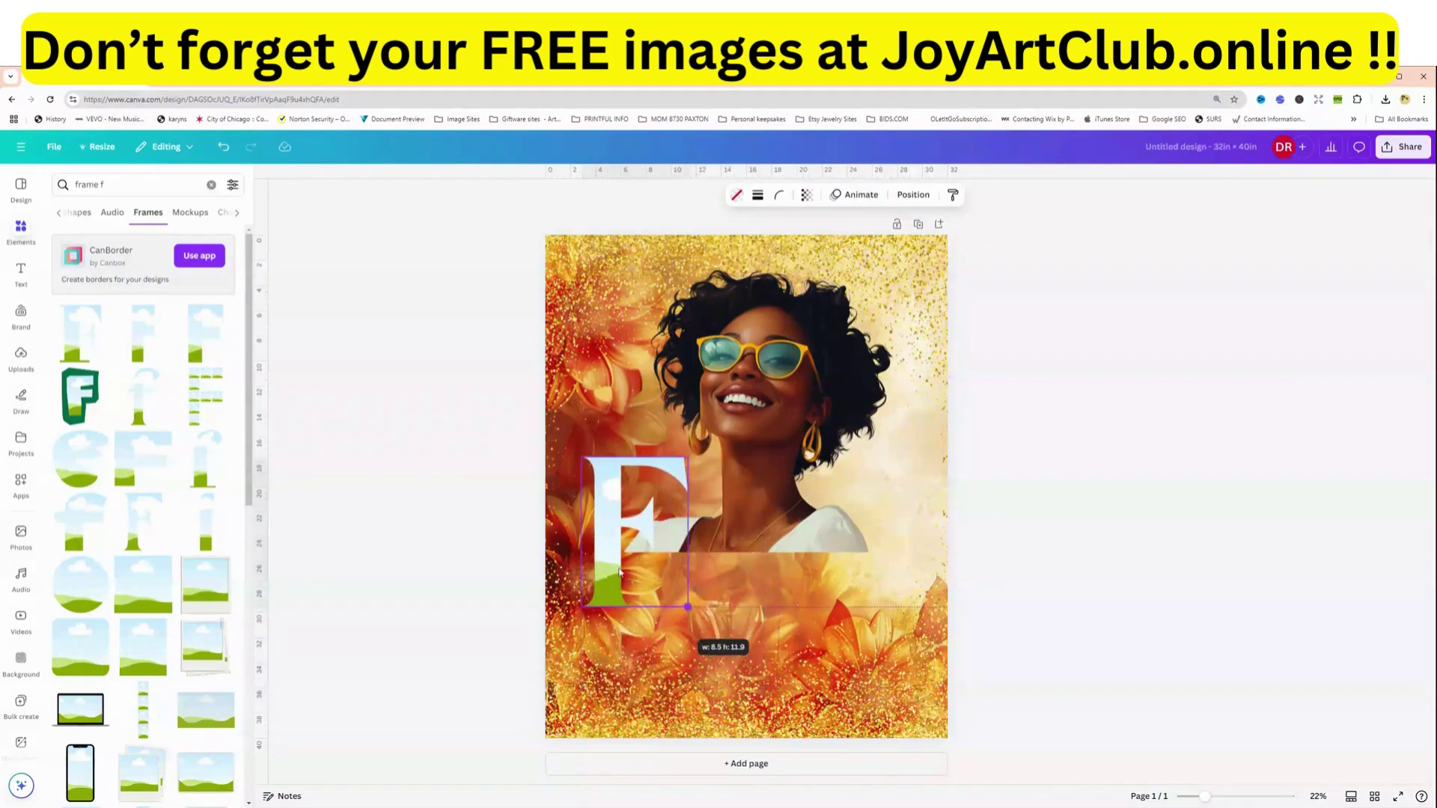
{"action": "left_click_drag", "start_coordinate": [606, 586], "coordinate": [631, 650]}
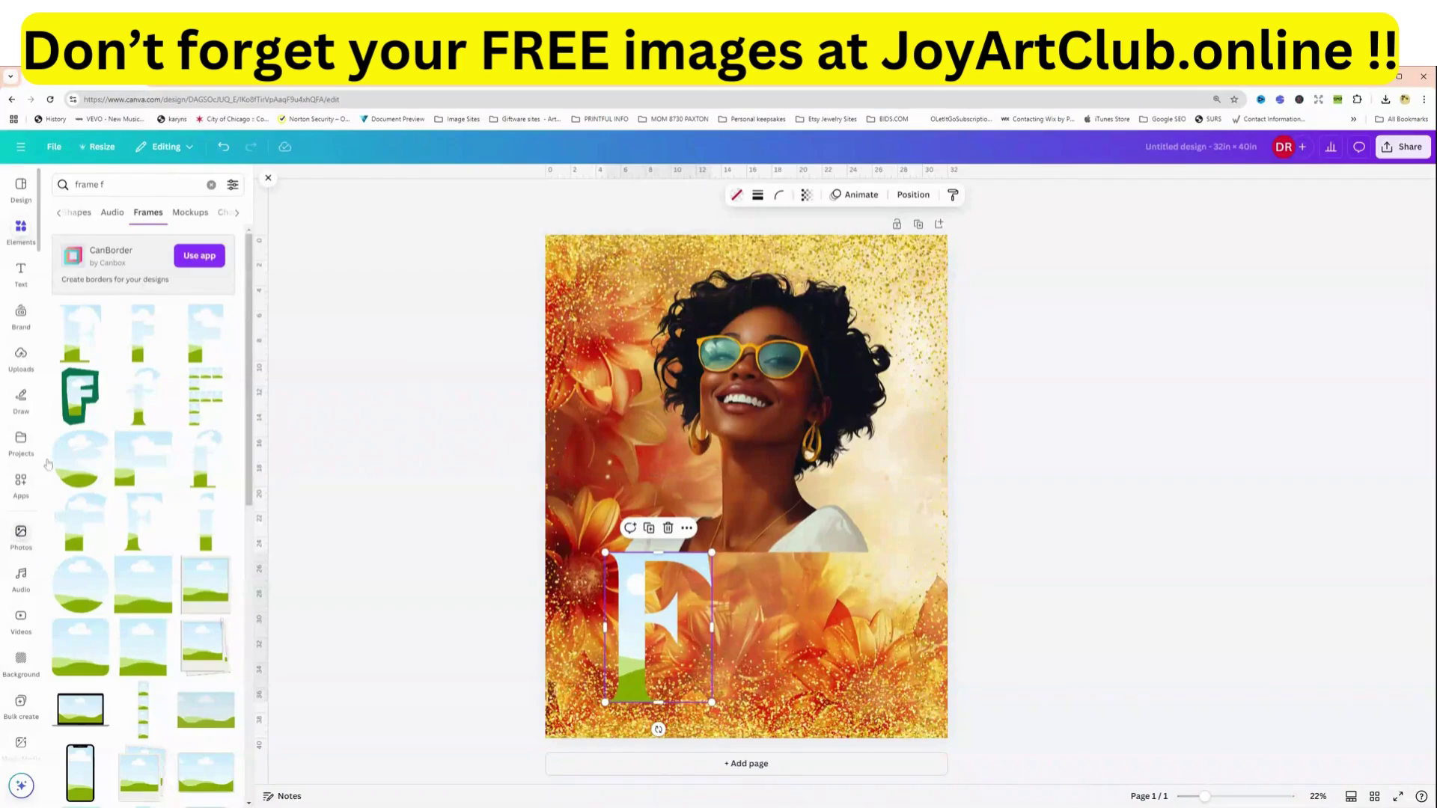
- Search the photos for "brown leather" and try the reddish-brown leather texture as the letter F's fill
{"action": "left_click", "coordinate": [21, 534]}
{"action": "left_click", "coordinate": [142, 184]}
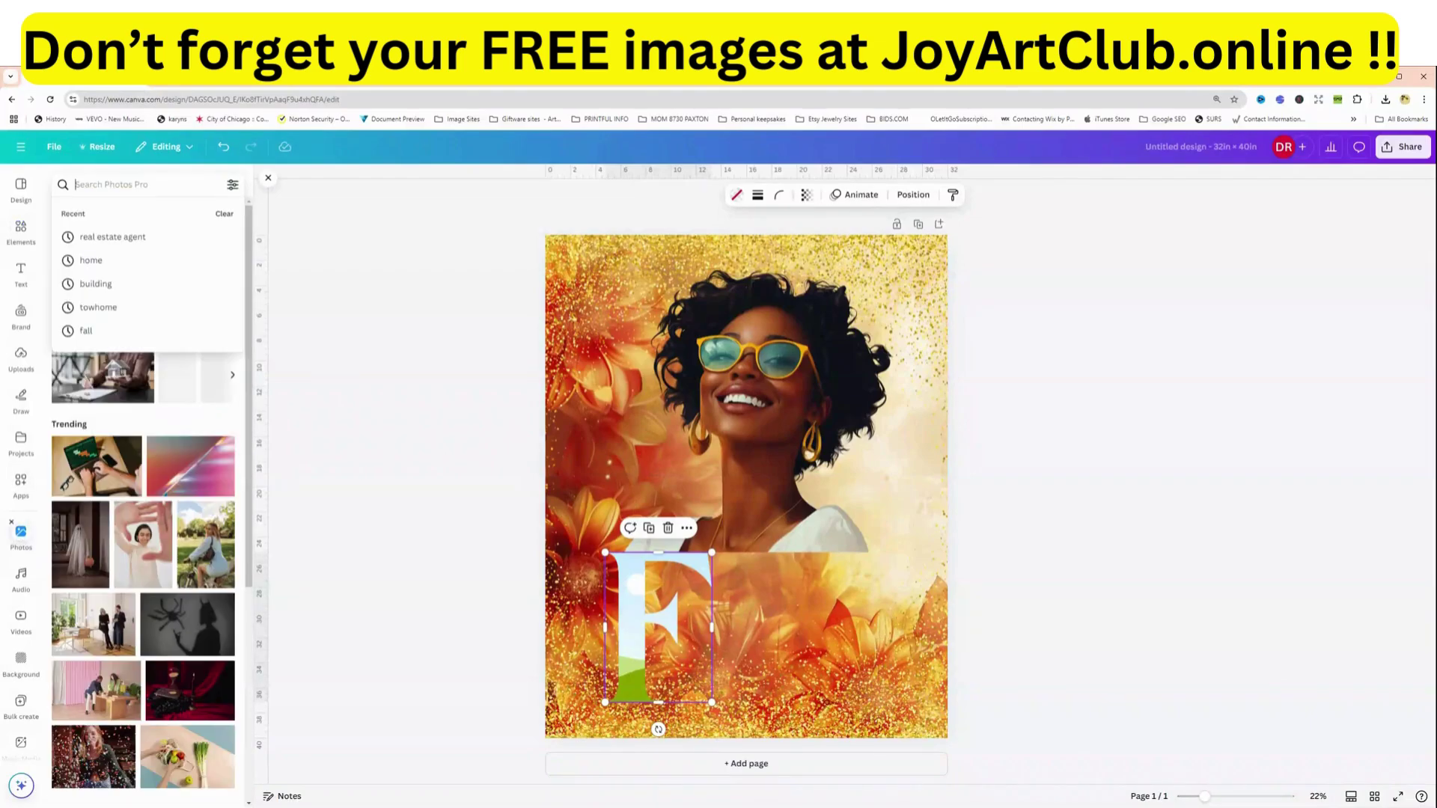
{"action": "type", "text": "brown le"}
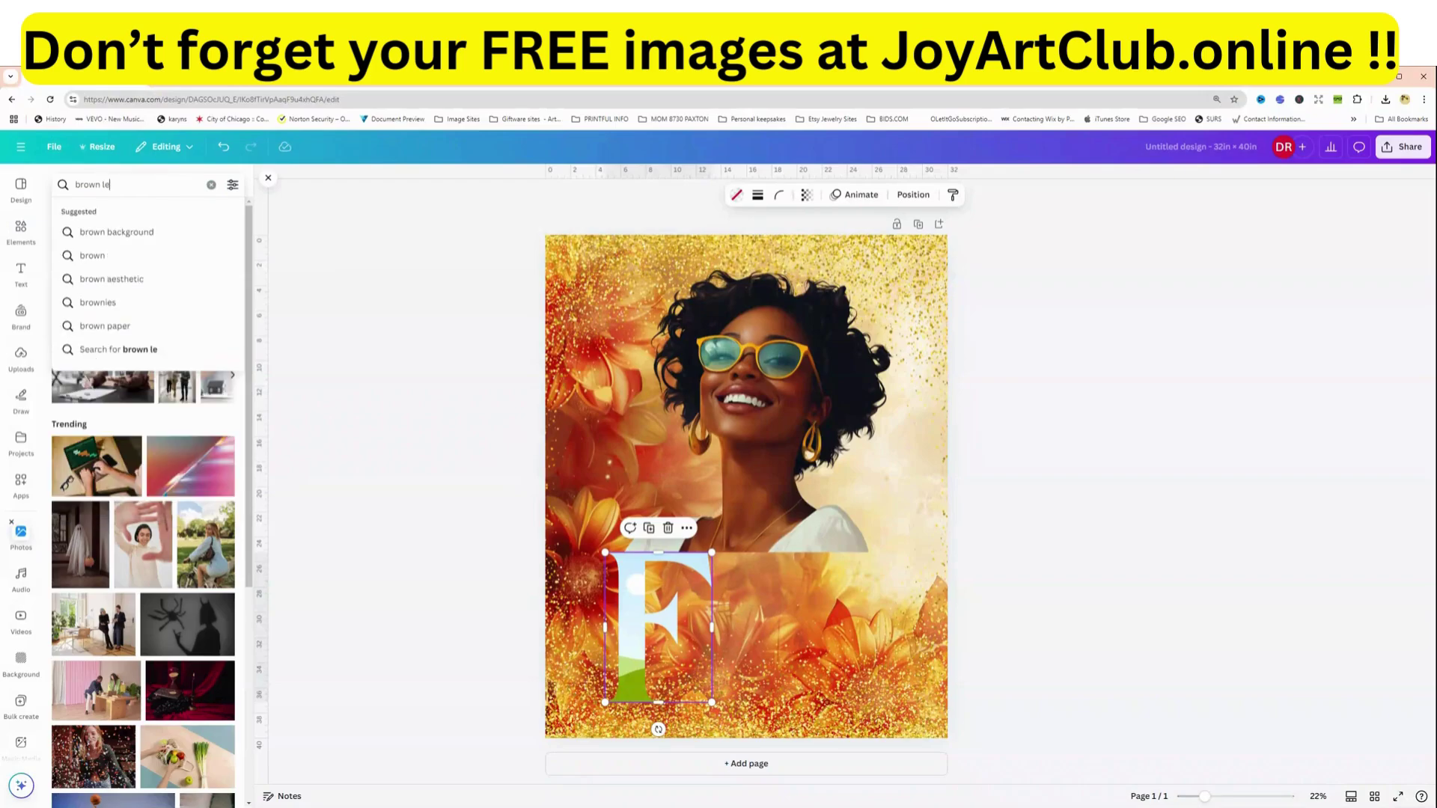
{"action": "type", "text": "ath"}
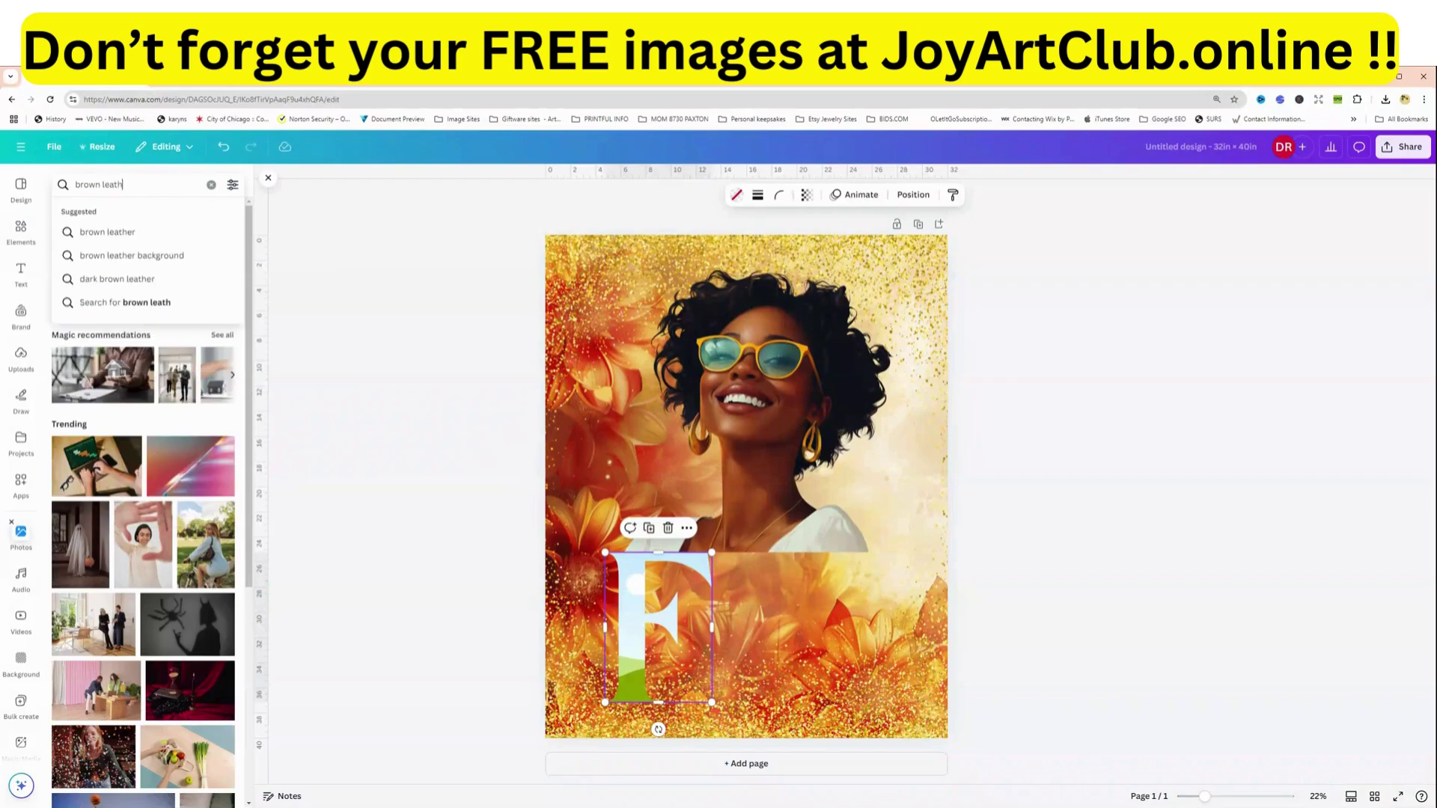
{"action": "type", "text": "er"}
{"action": "key", "text": "Return"}
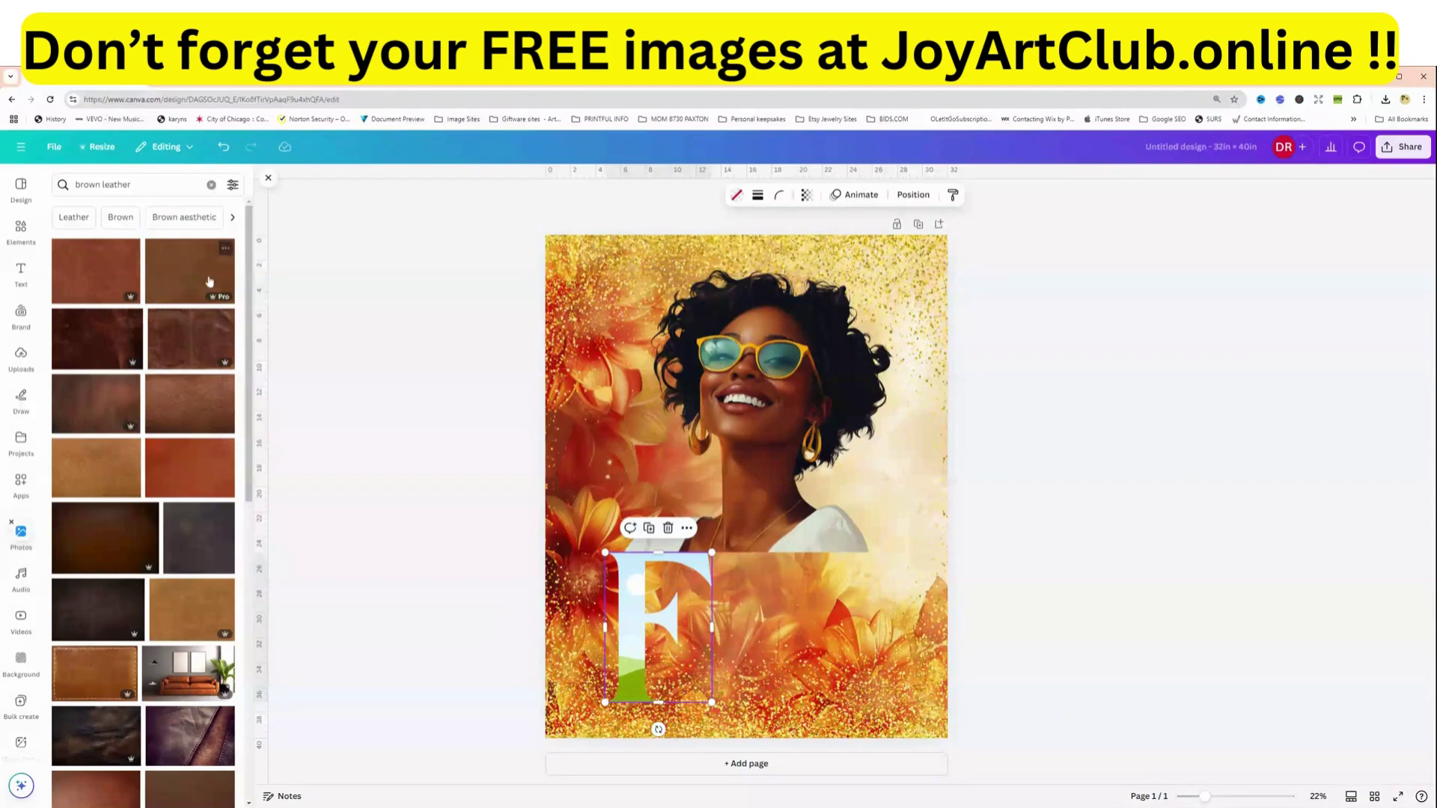
{"action": "left_click_drag", "start_coordinate": [96, 270], "coordinate": [633, 648]}
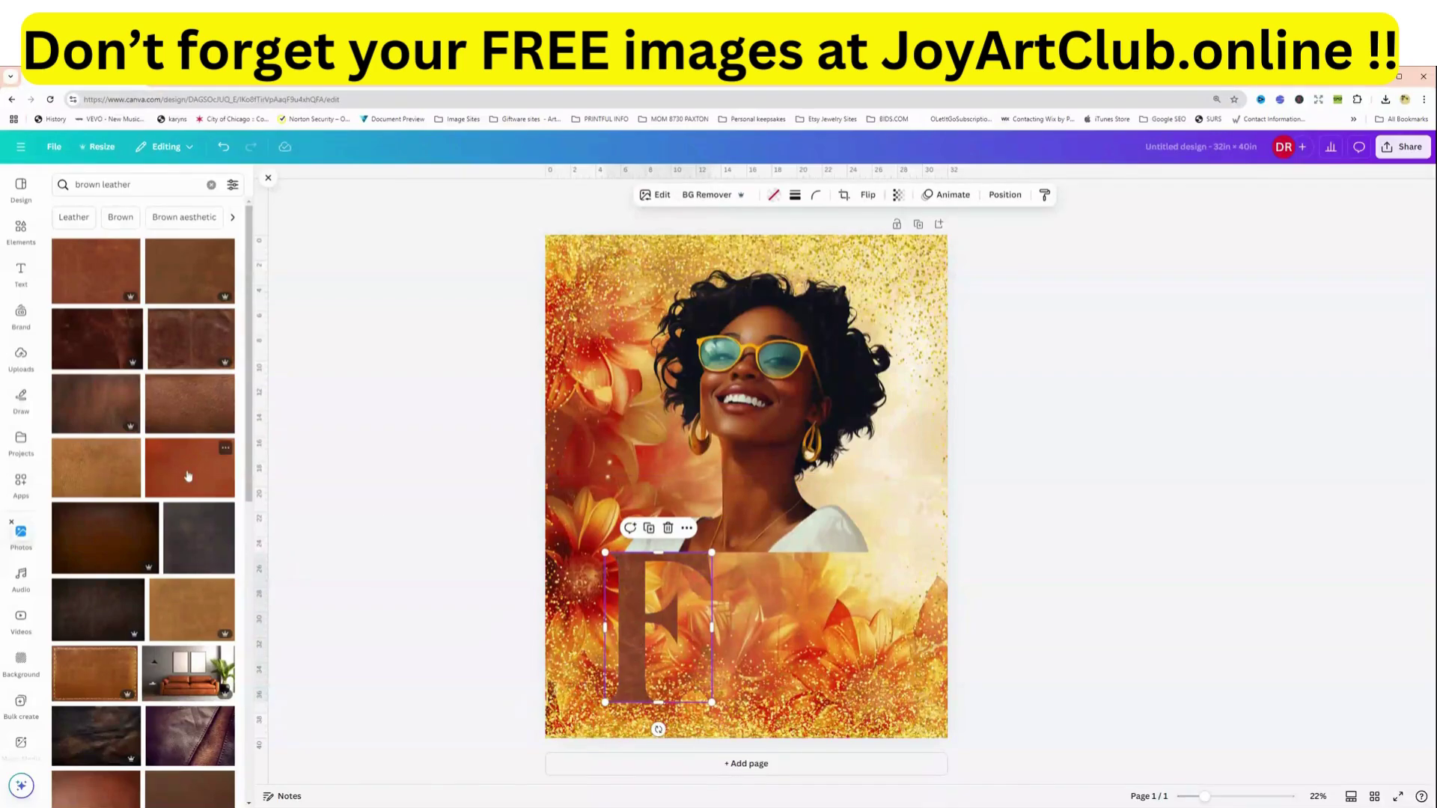
- Try other leather textures from the brown leather results, including tan ones, as the letter F's fill
{"action": "left_click_drag", "start_coordinate": [225, 449], "coordinate": [272, 601]}
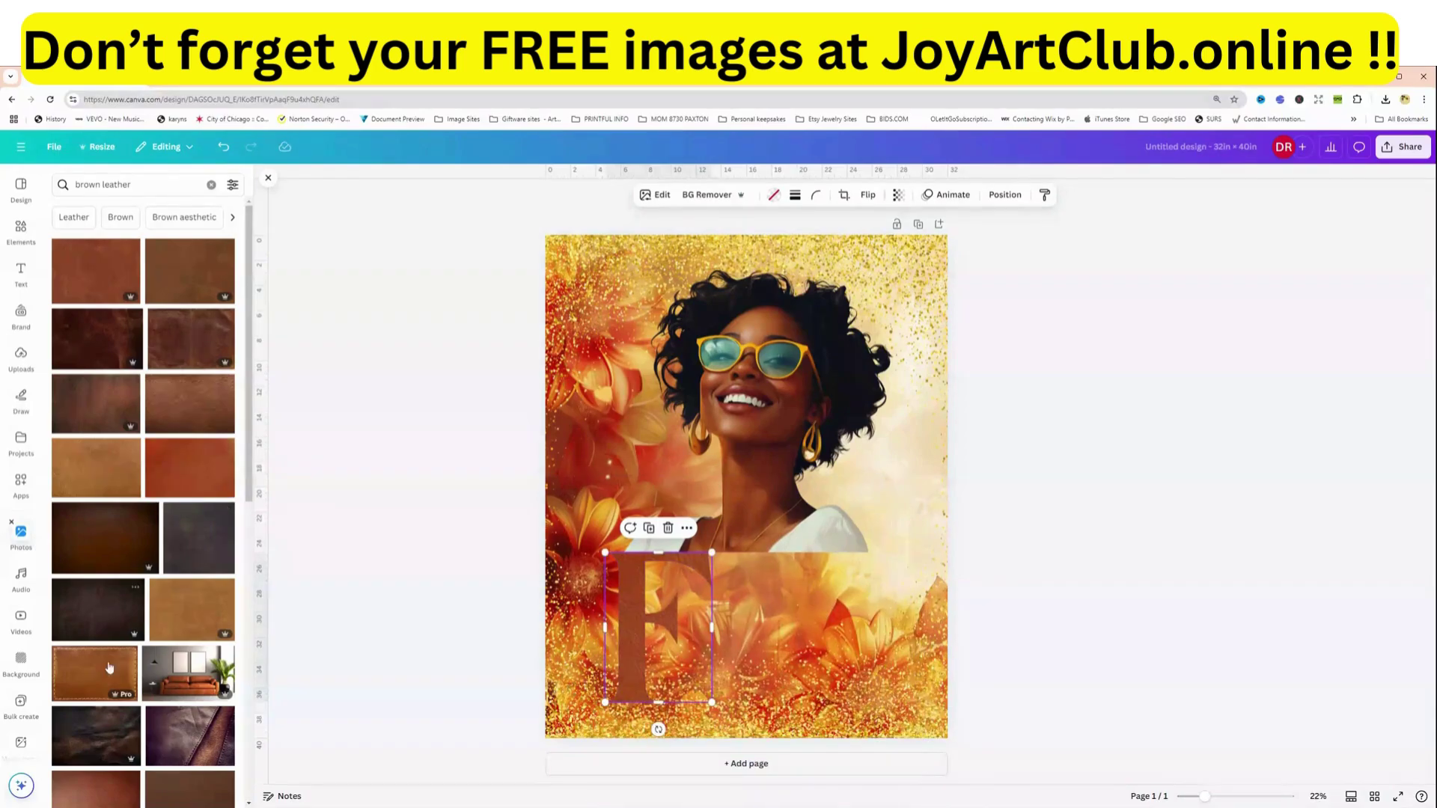
{"action": "left_click_drag", "start_coordinate": [131, 448], "coordinate": [342, 540]}
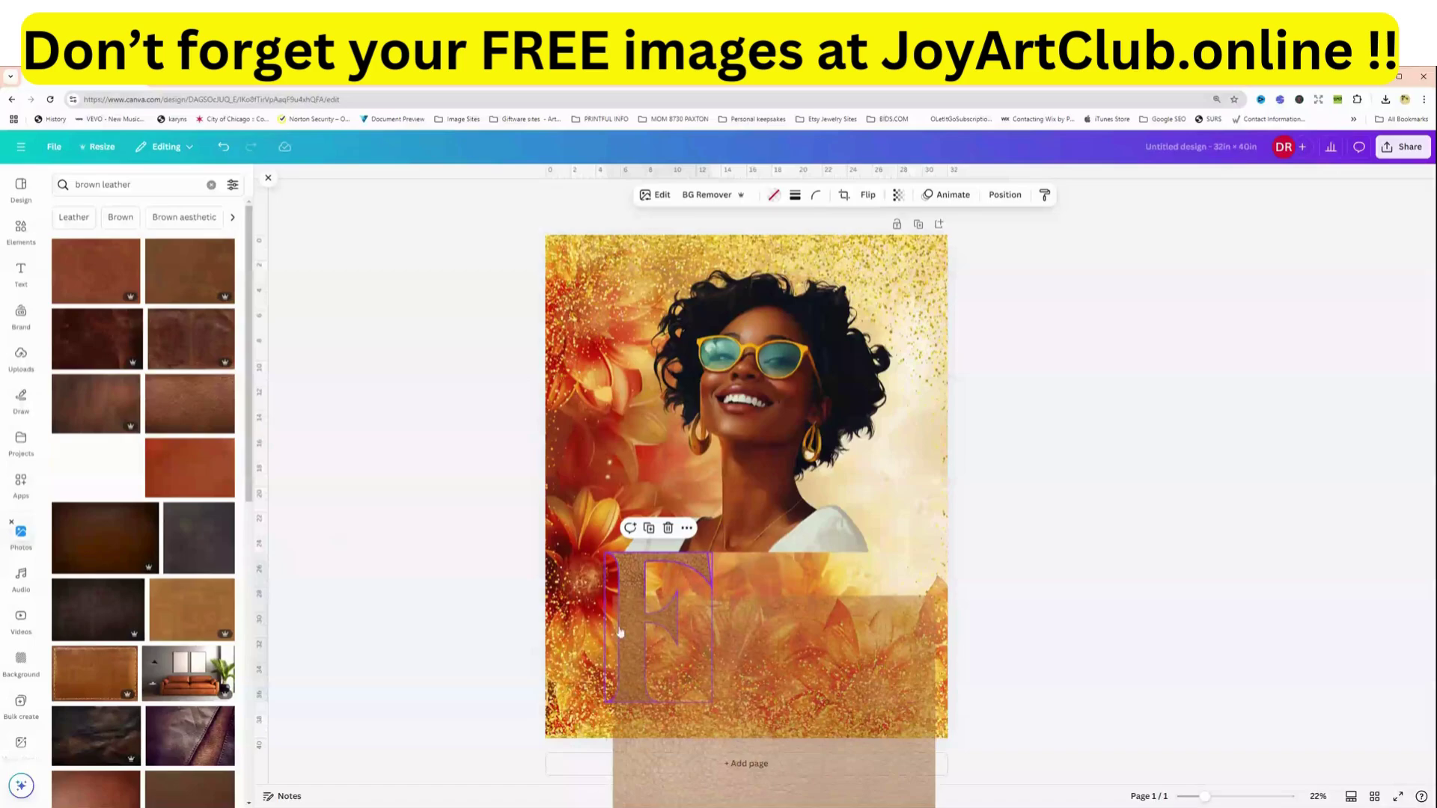
{"action": "left_click_drag", "start_coordinate": [619, 632], "coordinate": [619, 632]}
{"action": "left_click_drag", "start_coordinate": [191, 610], "coordinate": [416, 622]}
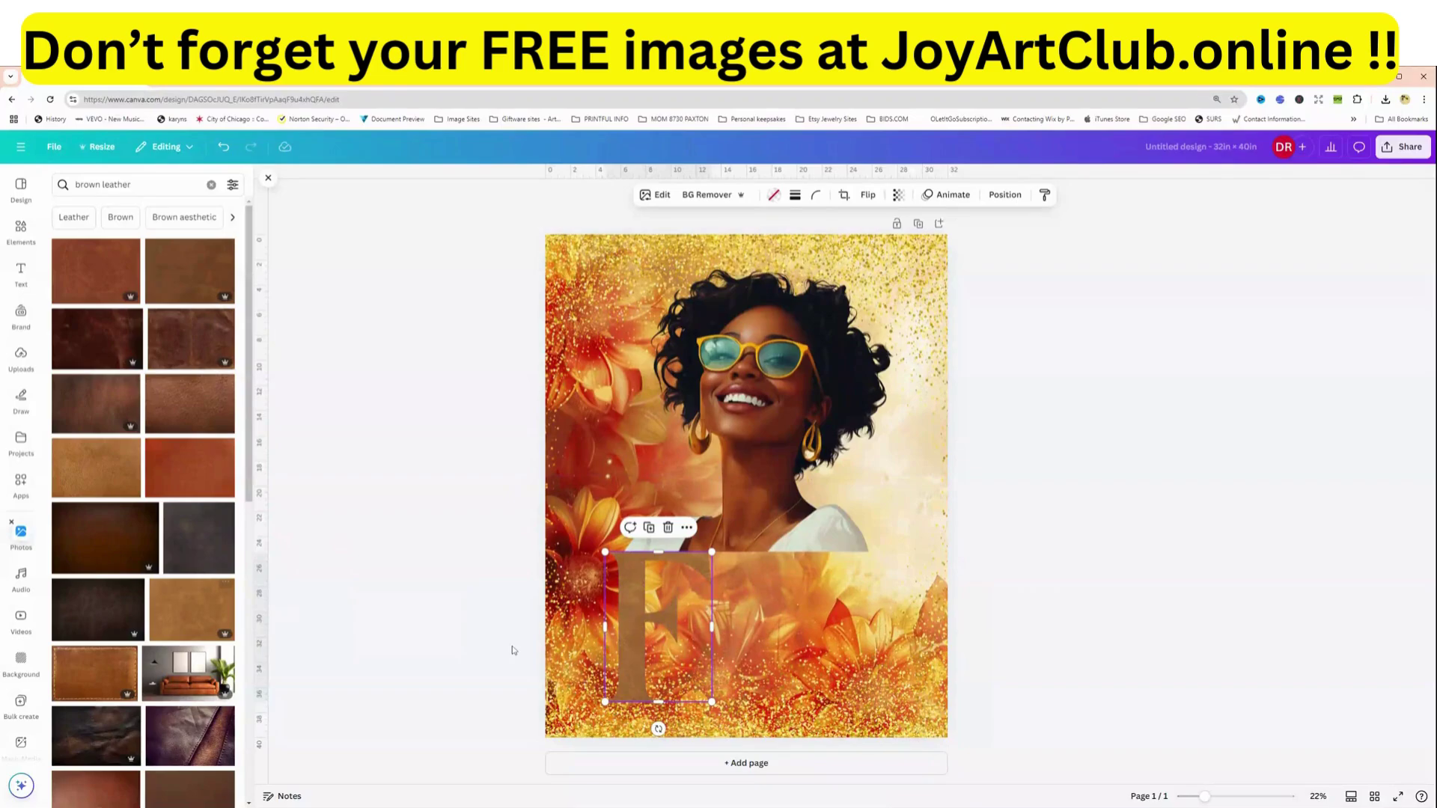
- Search the photos for "orange leather" and try a red and a bright orange leather texture in the letter F
{"action": "type", "text": "orange"}
{"action": "key", "text": "Return"}
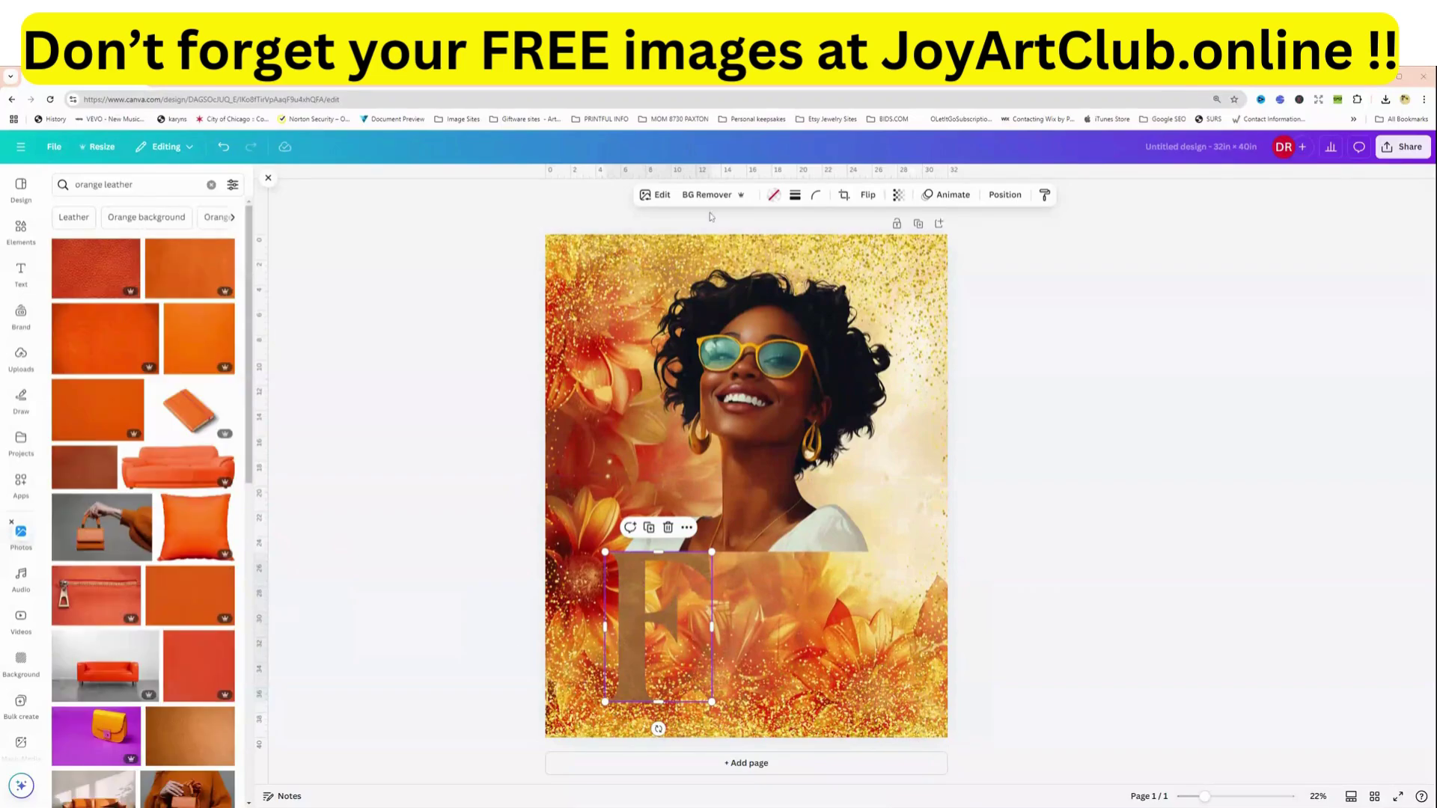
{"action": "left_click_drag", "start_coordinate": [122, 290], "coordinate": [640, 608]}
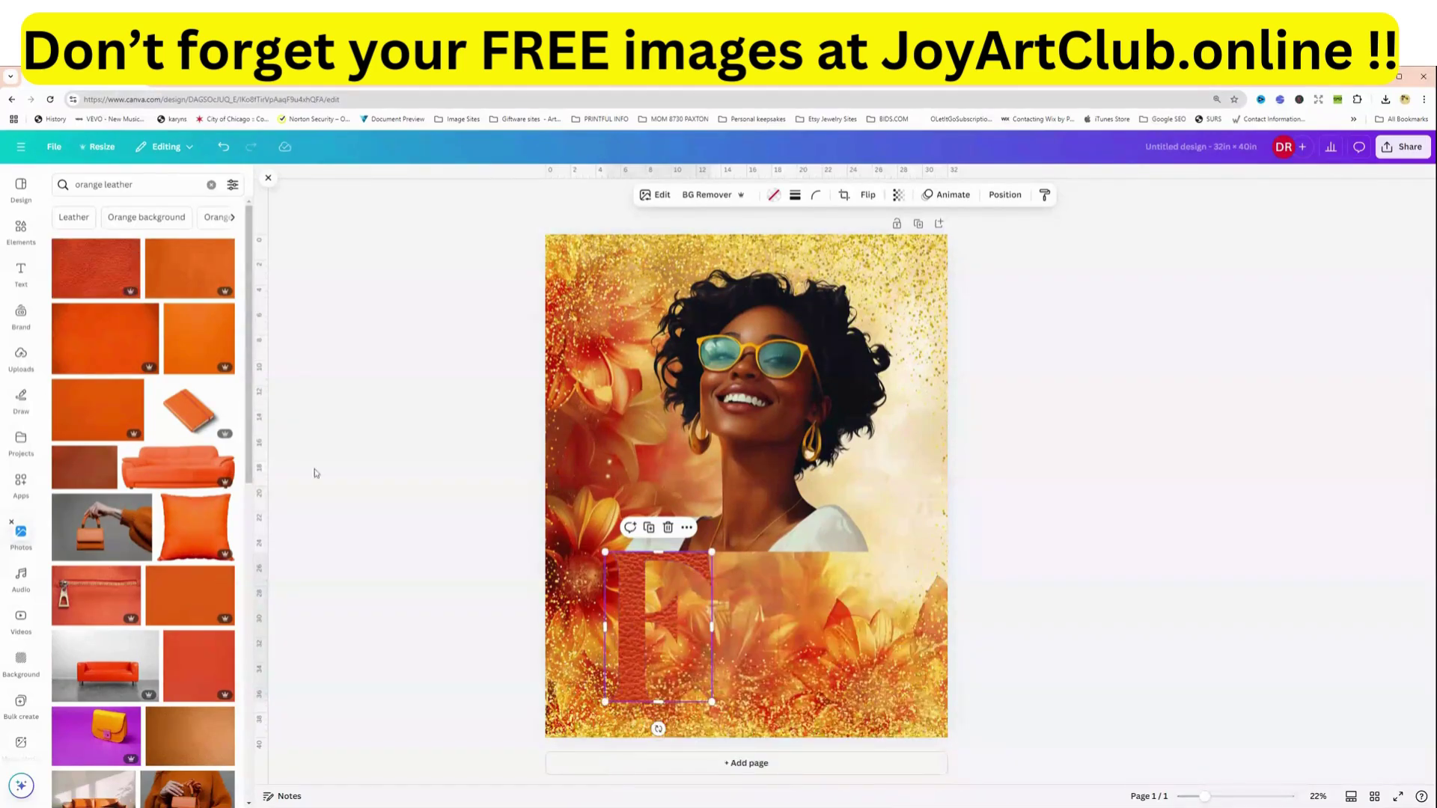
{"action": "left_click_drag", "start_coordinate": [106, 349], "coordinate": [533, 640]}
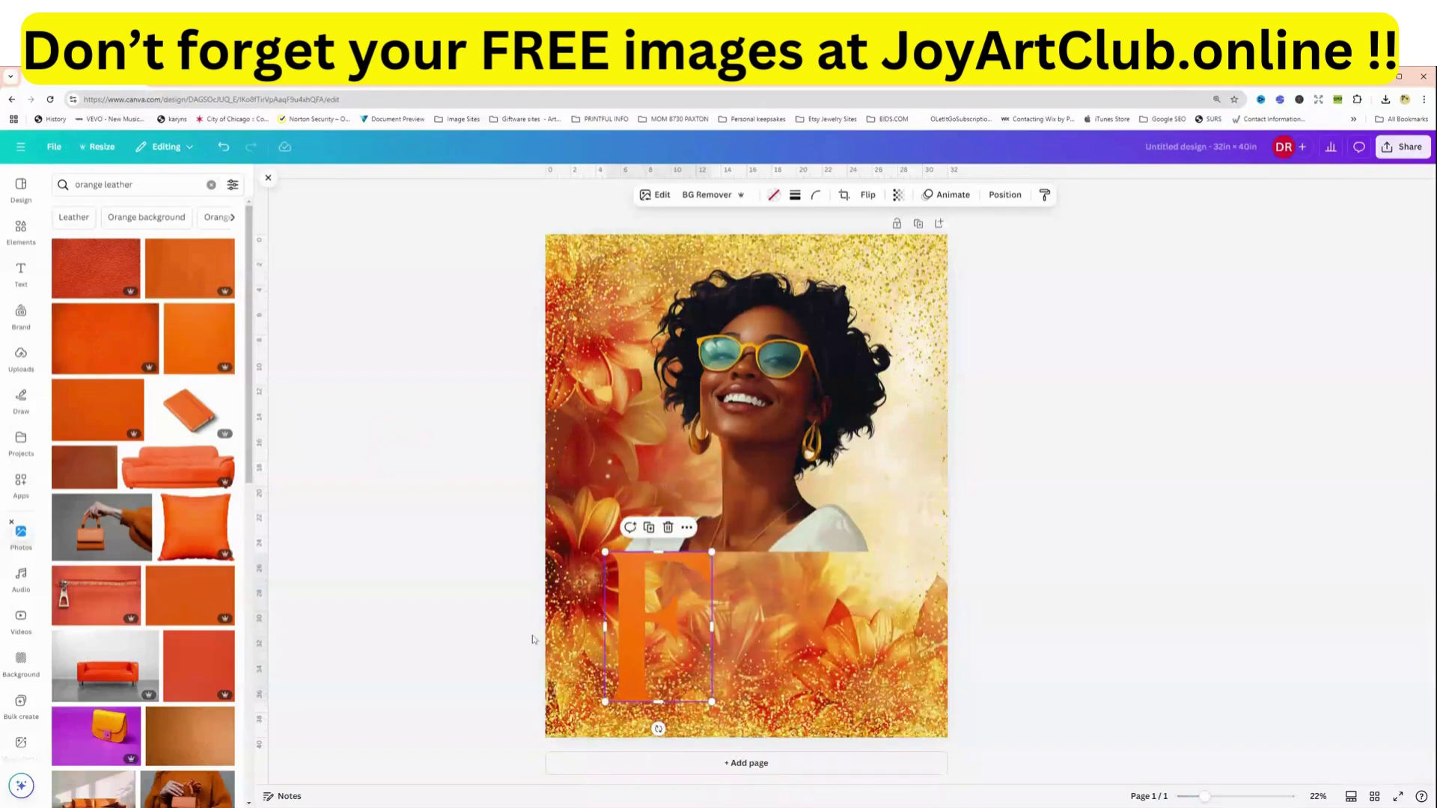
{"action": "left_click_drag", "start_coordinate": [635, 614], "coordinate": [634, 616]}
- Search the photos for "black leather" and fill the letter F frame with the first plain black leather texture
{"action": "left_click", "coordinate": [87, 184]}
{"action": "double_click", "coordinate": [87, 184]}
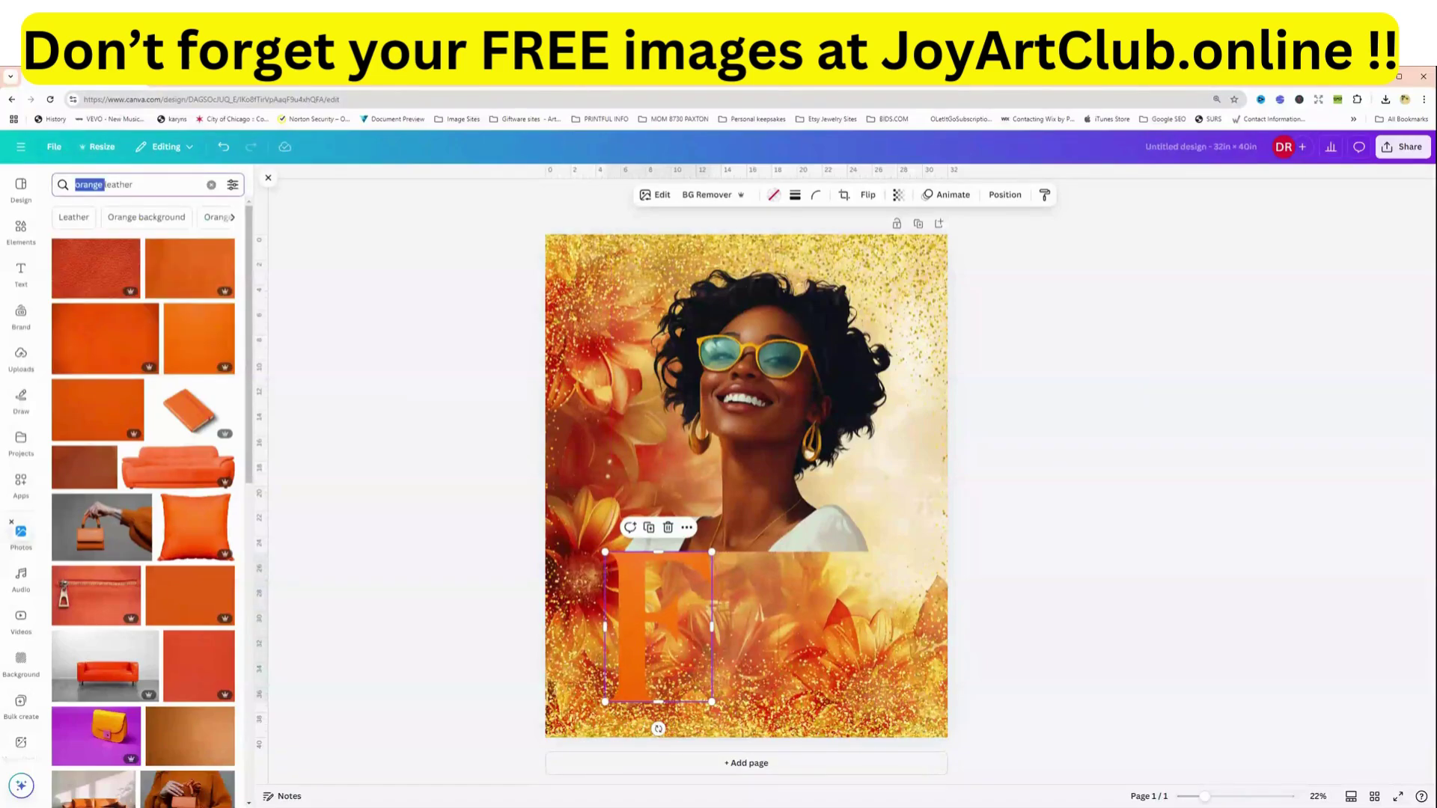
{"action": "type", "text": "black"}
{"action": "key", "text": "Return"}
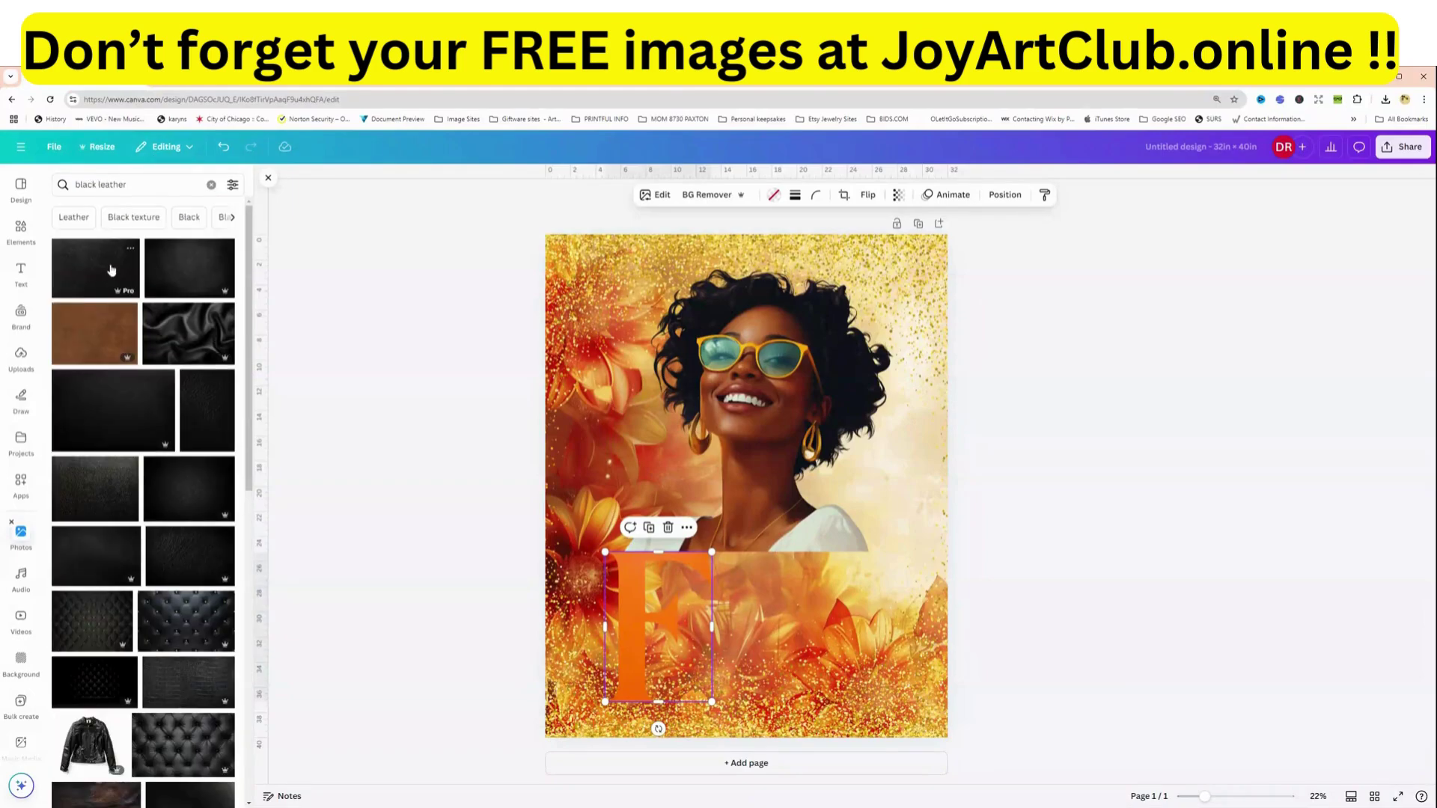
{"action": "left_click_drag", "start_coordinate": [111, 271], "coordinate": [624, 575]}
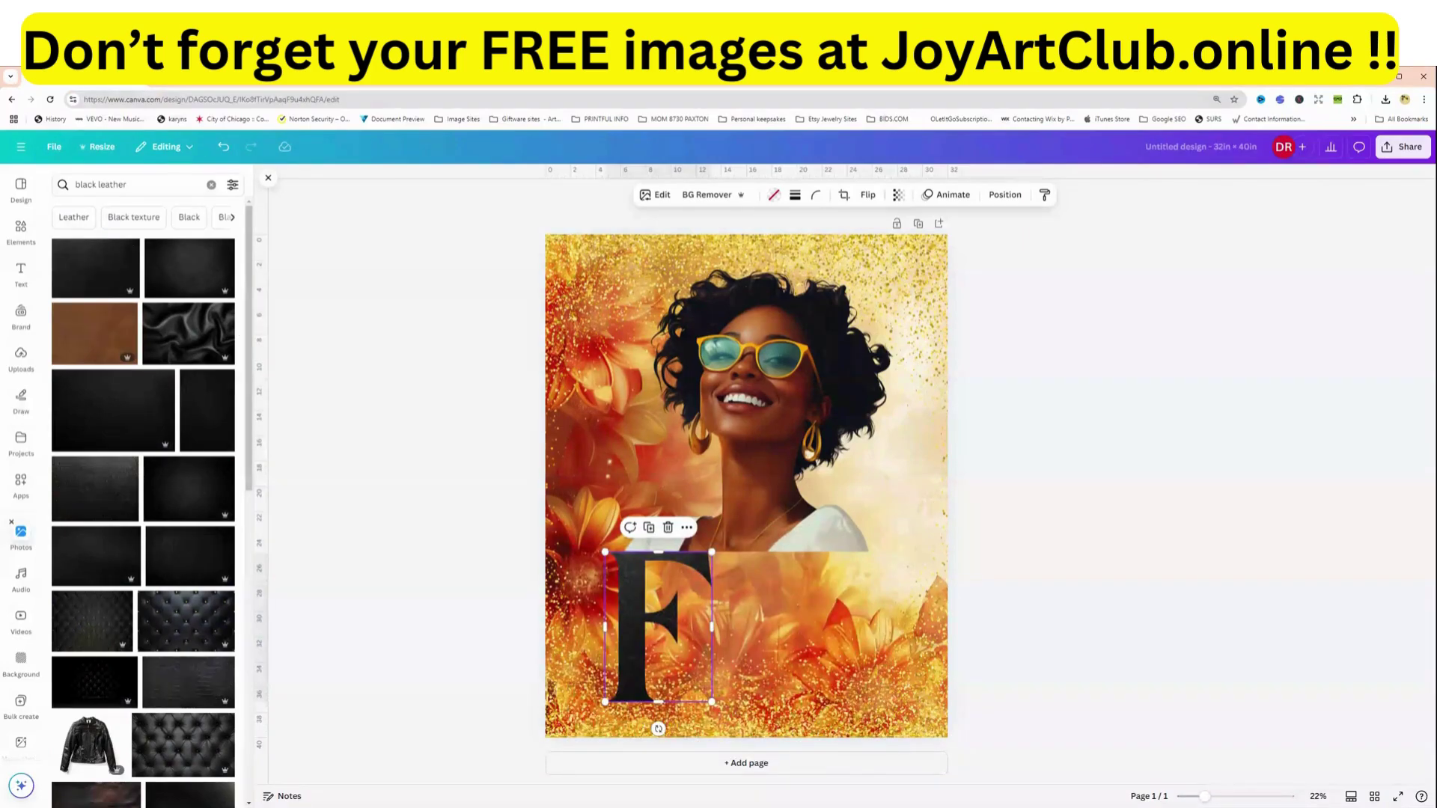
- Search the element frames for "frame a" and look through the letter frames for a style matching the F
{"action": "left_click", "coordinate": [21, 230]}
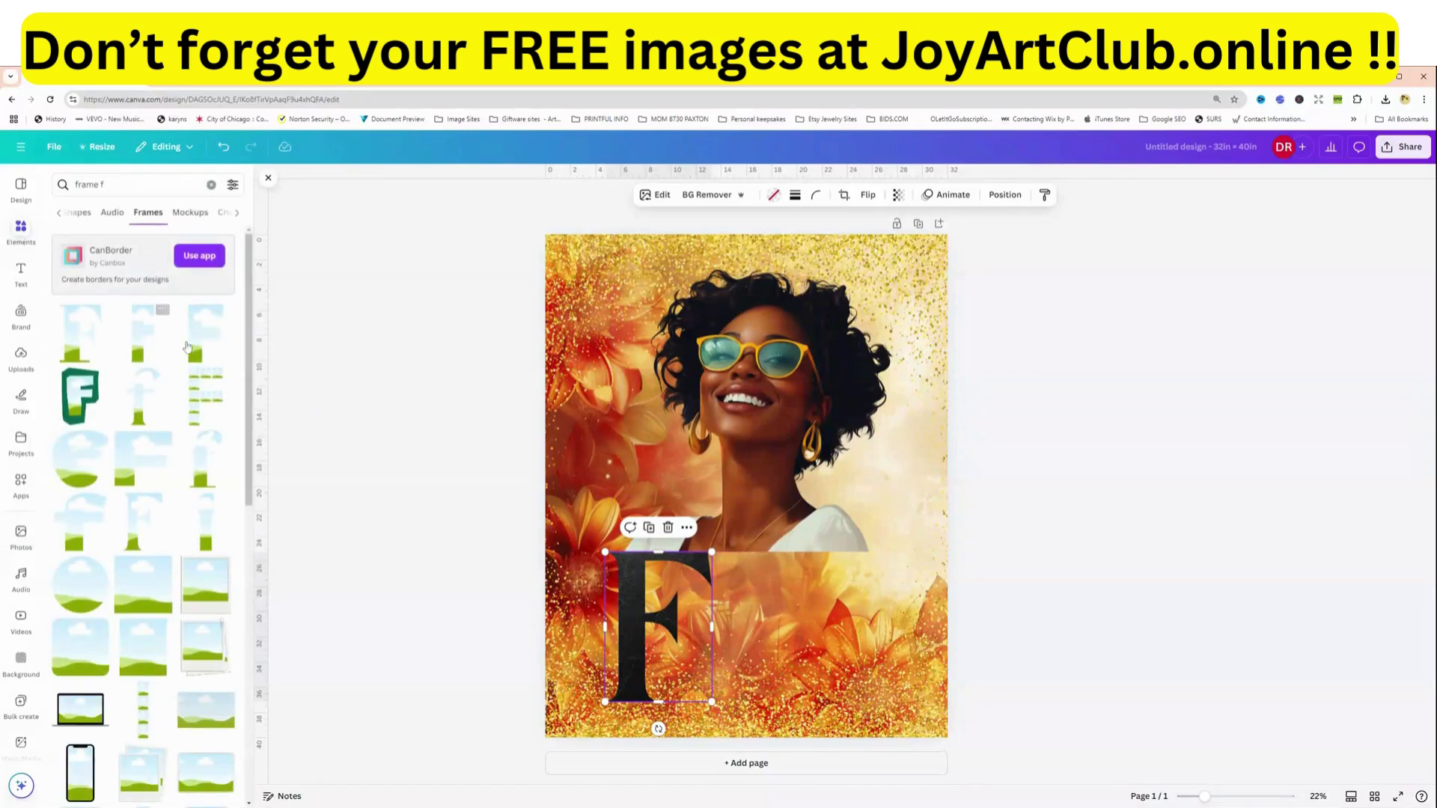
{"action": "left_click", "coordinate": [104, 184]}
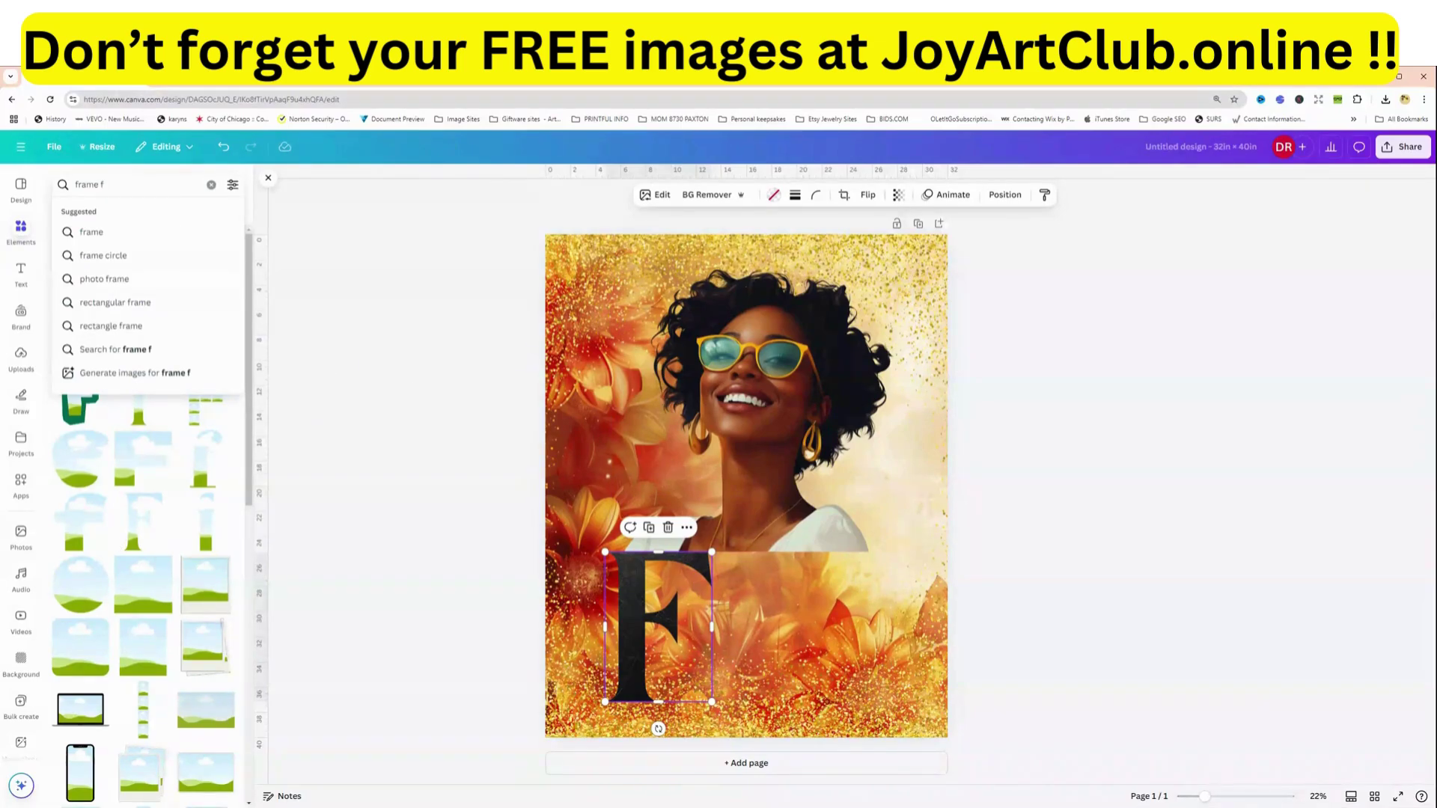
{"action": "key", "text": "BackSpace"}
{"action": "key", "text": "BackSpace"}
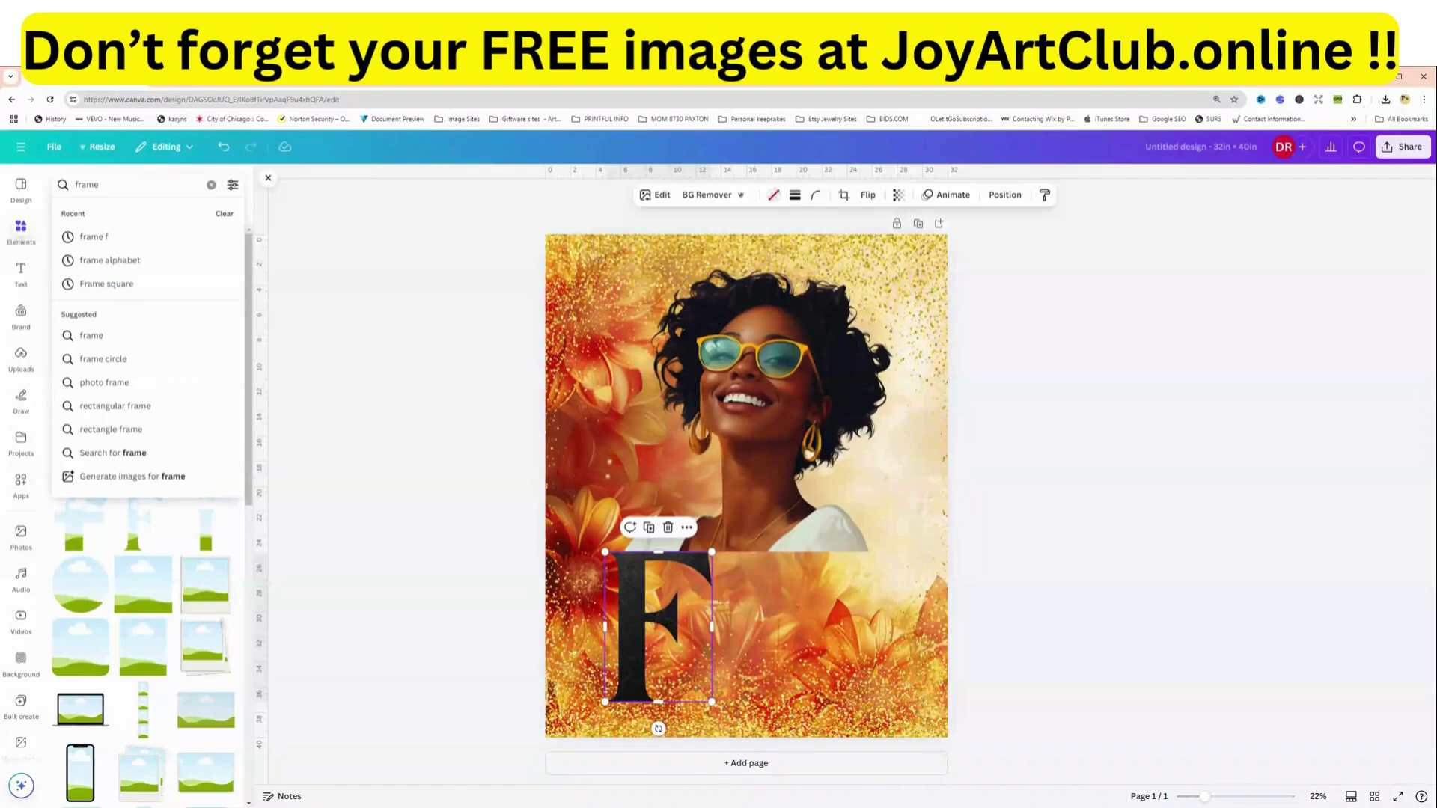
{"action": "type", "text": "a"}
{"action": "key", "text": "Return"}
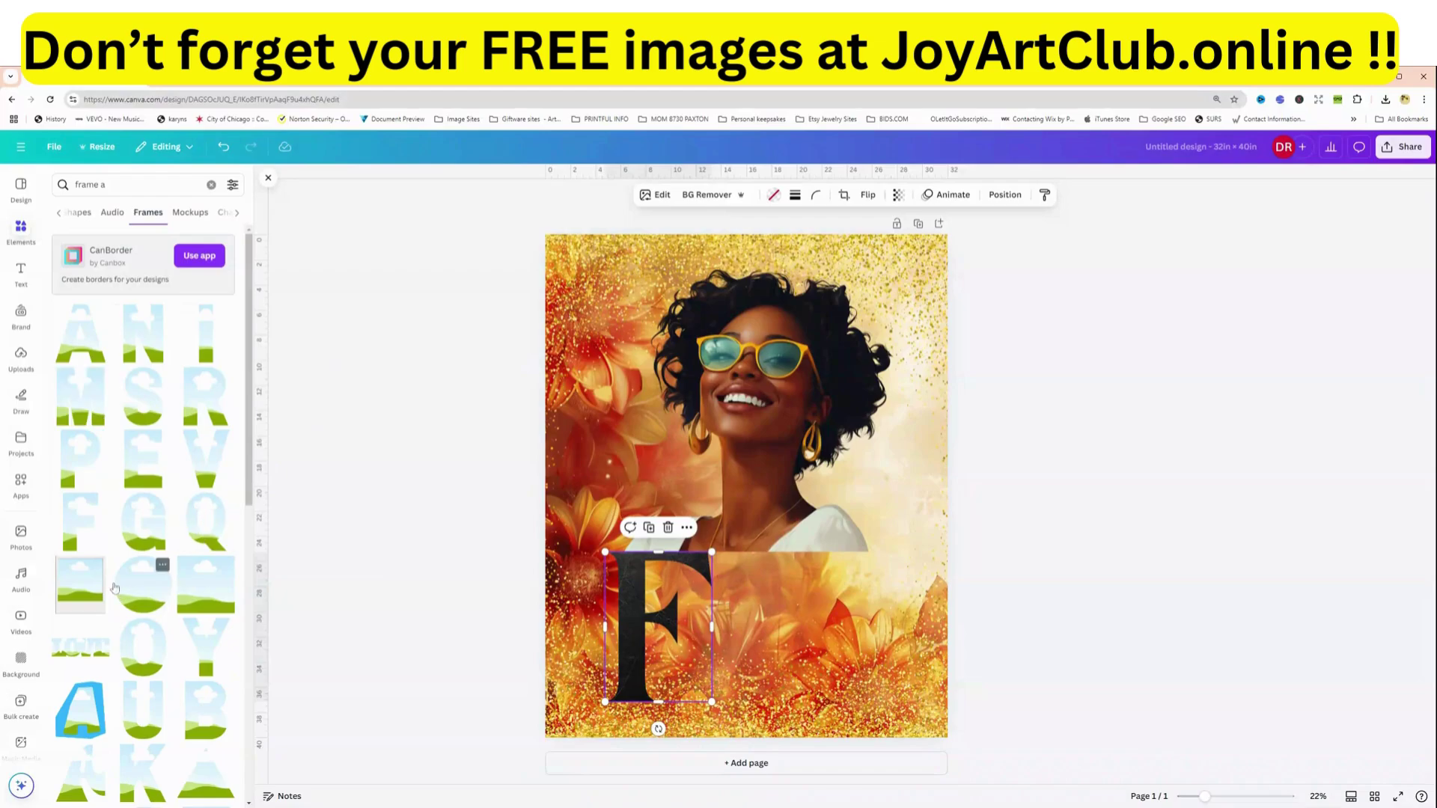
{"action": "mouse_move", "coordinate": [91, 350]}
{"action": "scroll", "coordinate": [187, 509], "scroll_direction": "down", "scroll_amount": 1}
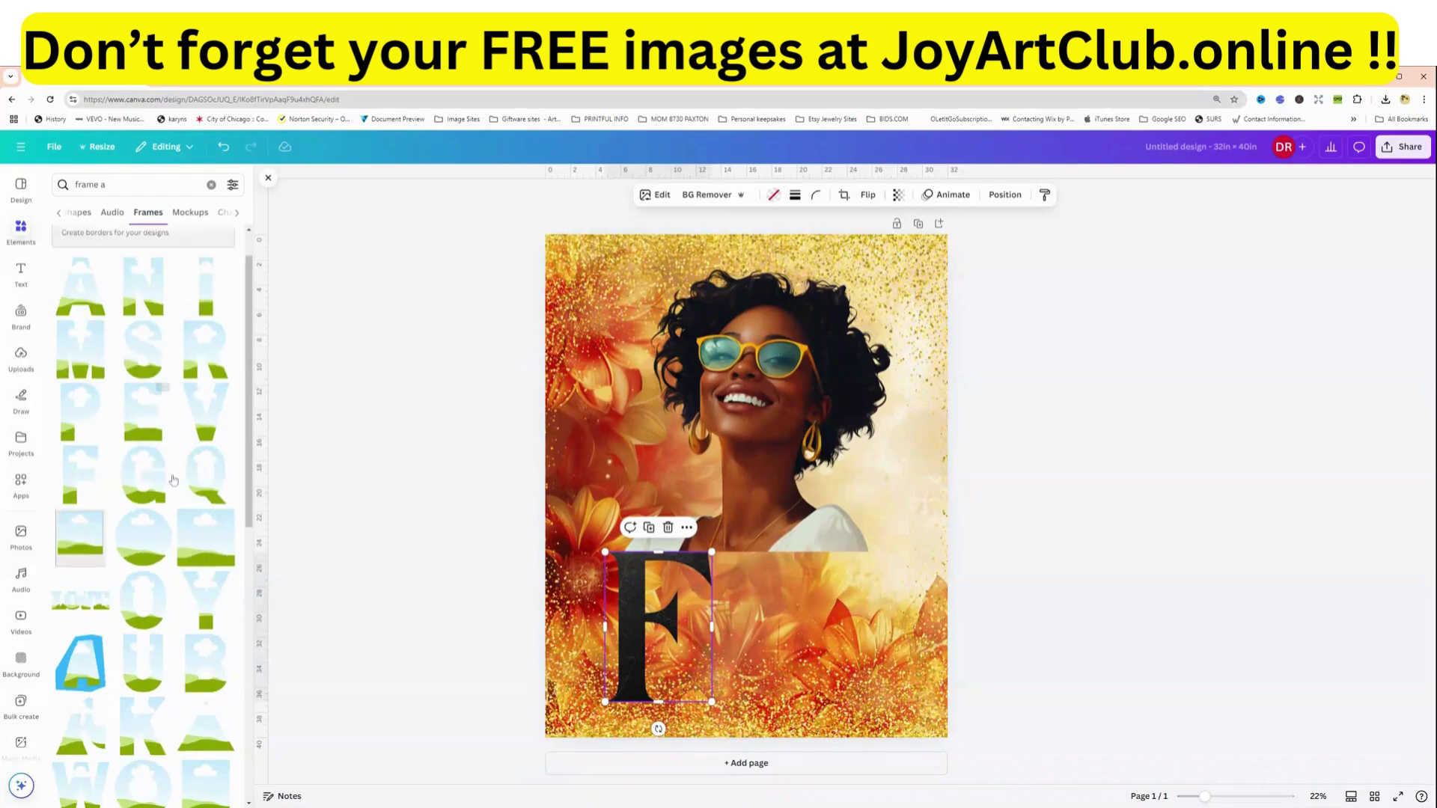
{"action": "scroll", "coordinate": [170, 409], "scroll_direction": "up", "scroll_amount": 1}
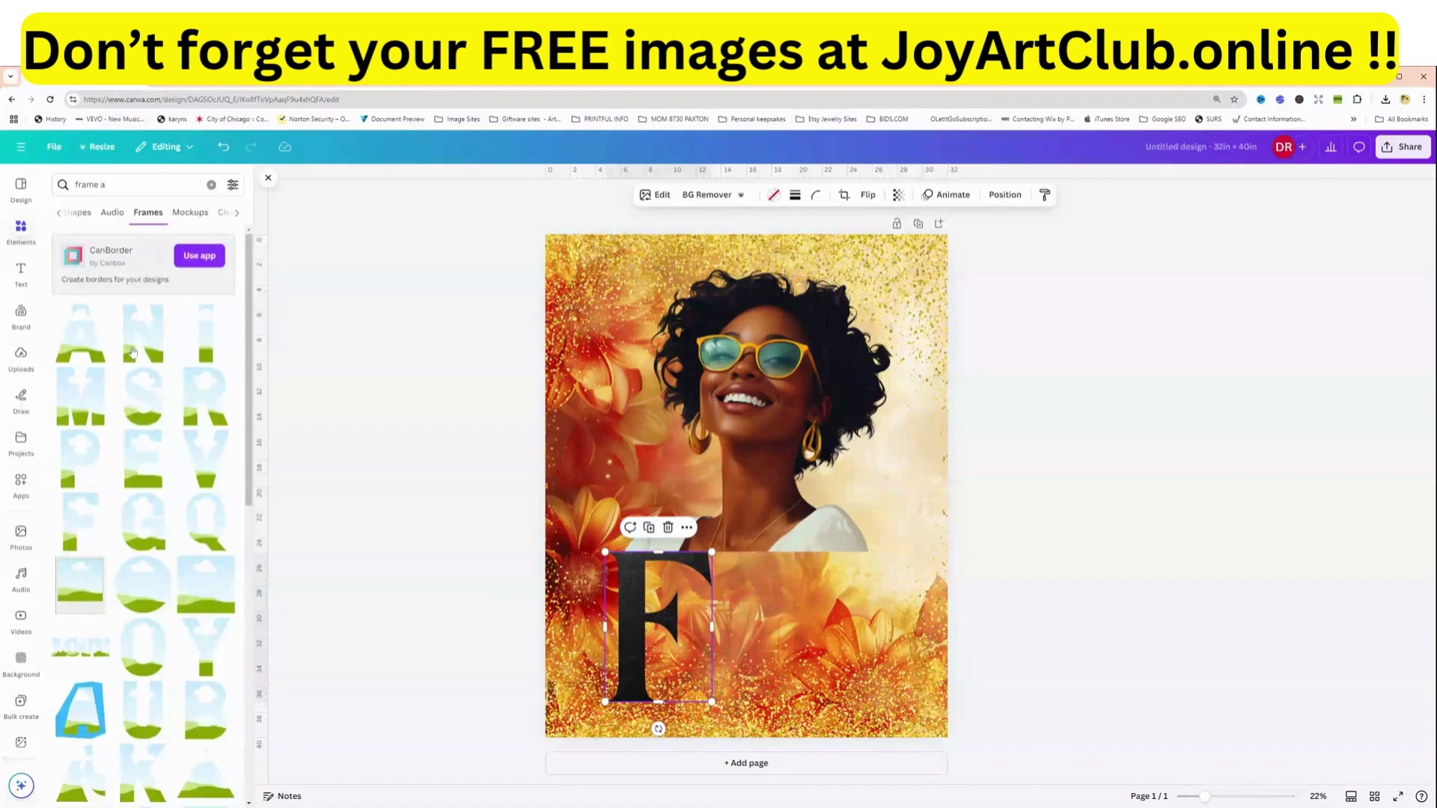
- Refine the frame search to "frame alphabet a" and look through the letter styles
{"action": "left_click", "coordinate": [105, 185]}
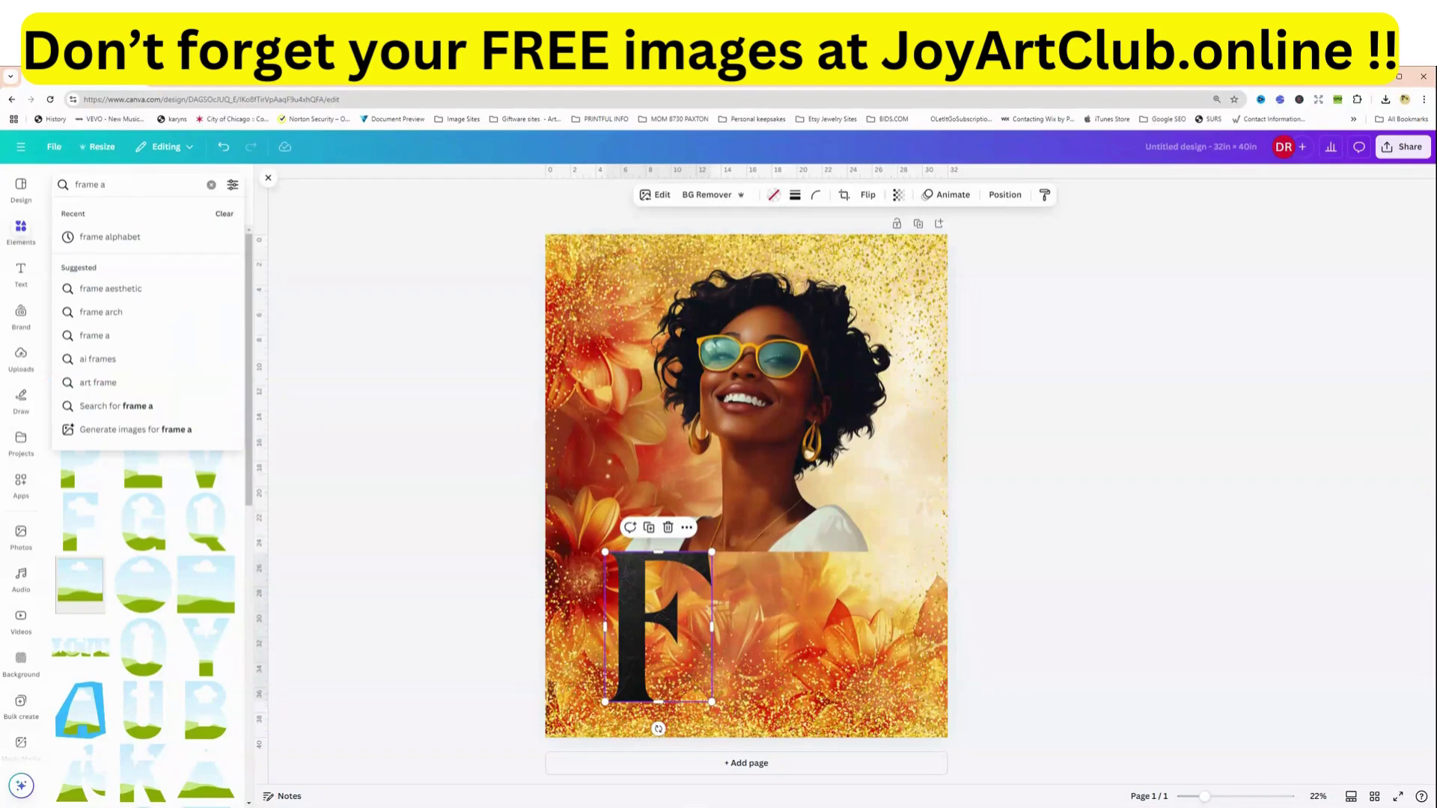
{"action": "type", "text": "lphabe"}
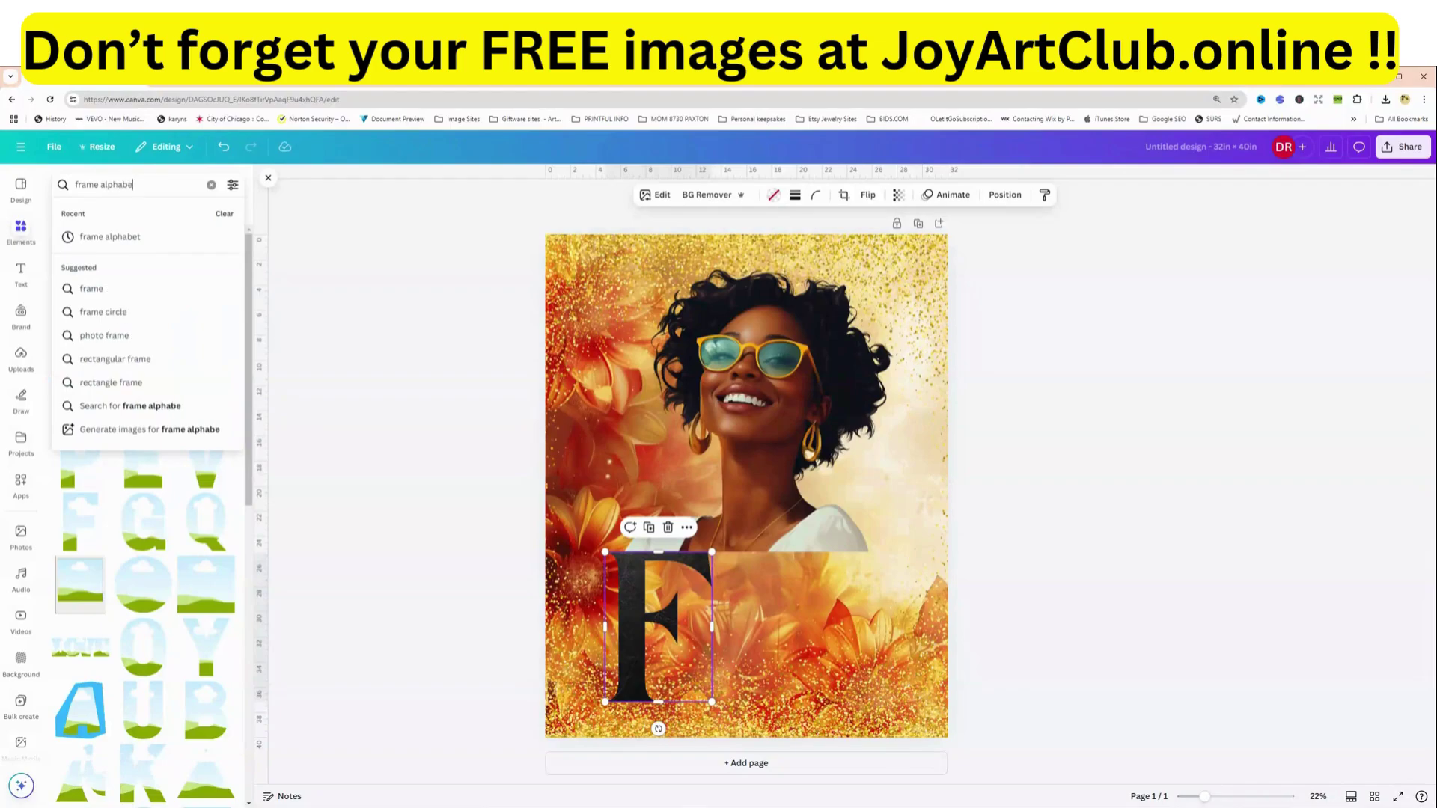
{"action": "type", "text": "t a"}
{"action": "key", "text": "Return"}
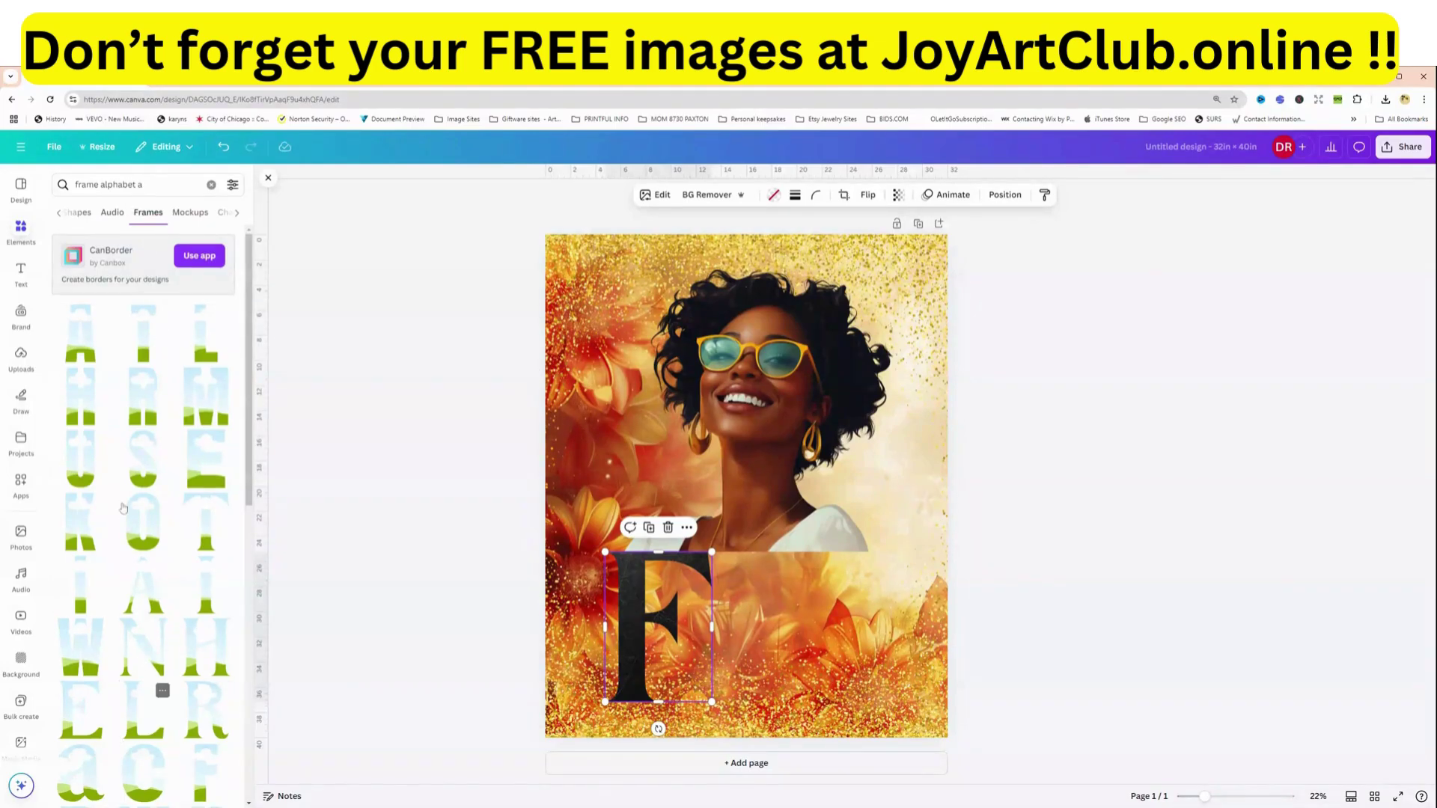
{"action": "scroll", "coordinate": [111, 419], "scroll_direction": "down", "scroll_amount": 3}
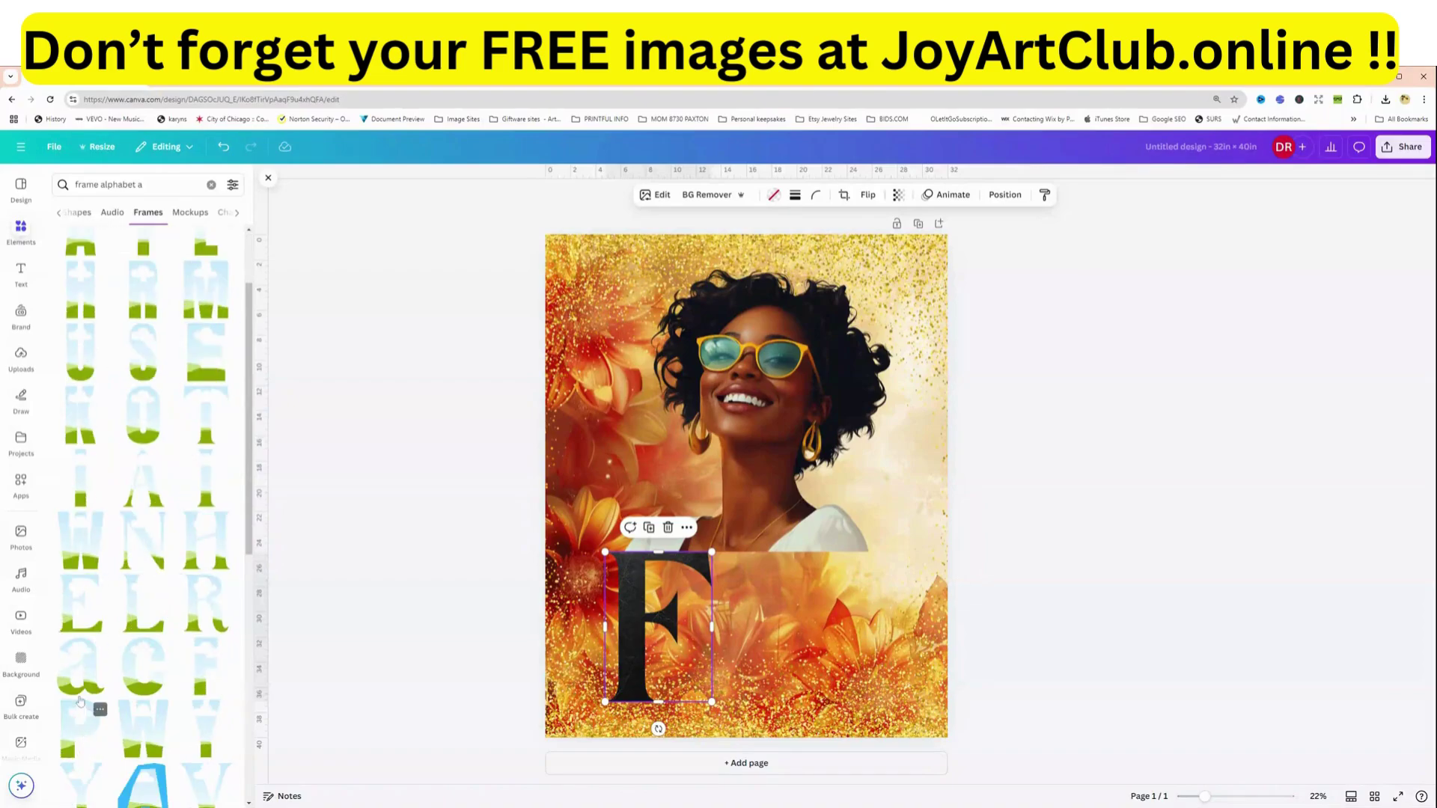
{"action": "scroll", "coordinate": [121, 297], "scroll_direction": "up", "scroll_amount": 3}
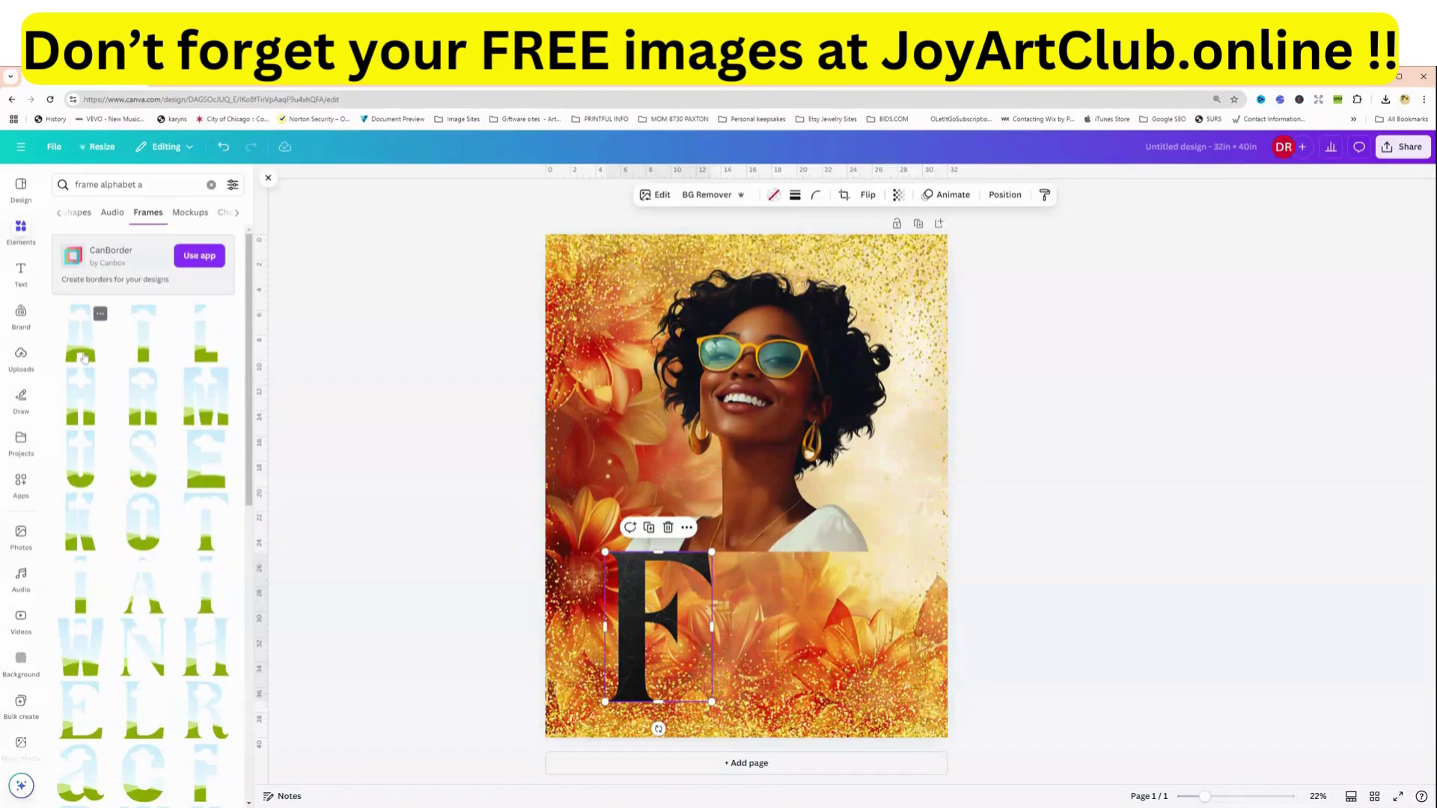
- Add serif letter A and L frames beside the F and scale them to about the F's height
{"action": "left_click_drag", "start_coordinate": [84, 346], "coordinate": [748, 647]}
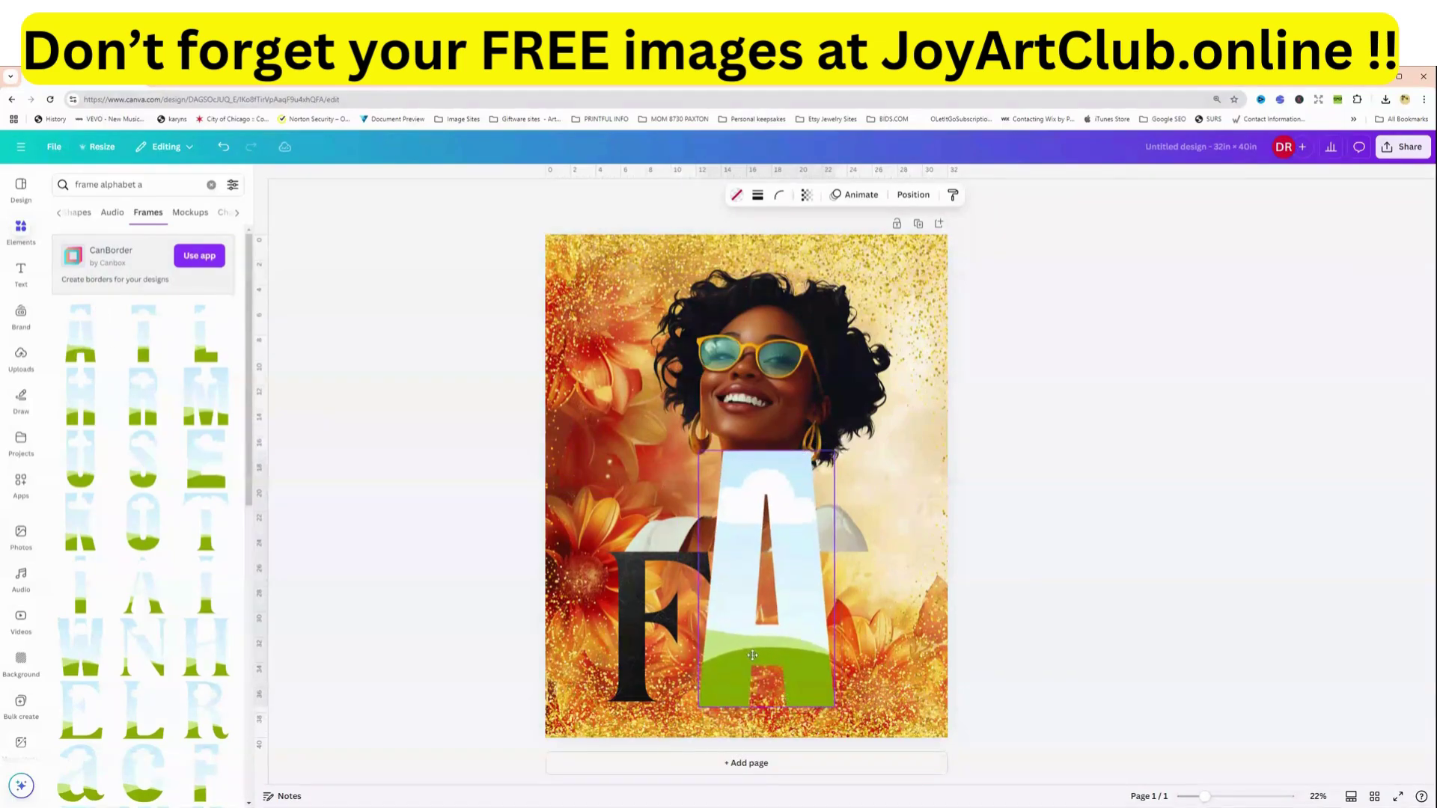
{"action": "left_click_drag", "start_coordinate": [834, 450], "coordinate": [781, 552]}
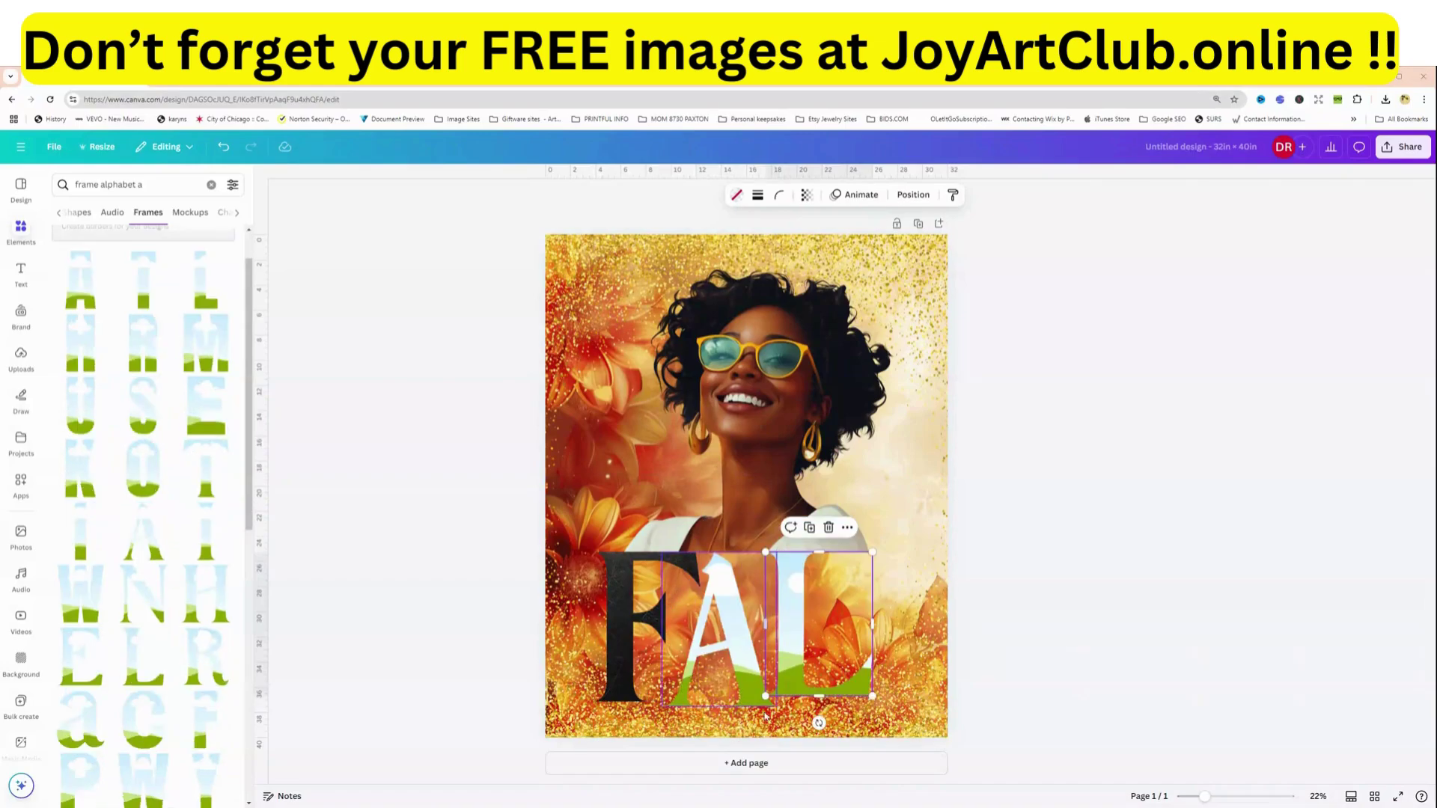
{"action": "left_click_drag", "start_coordinate": [802, 695], "coordinate": [804, 705]}
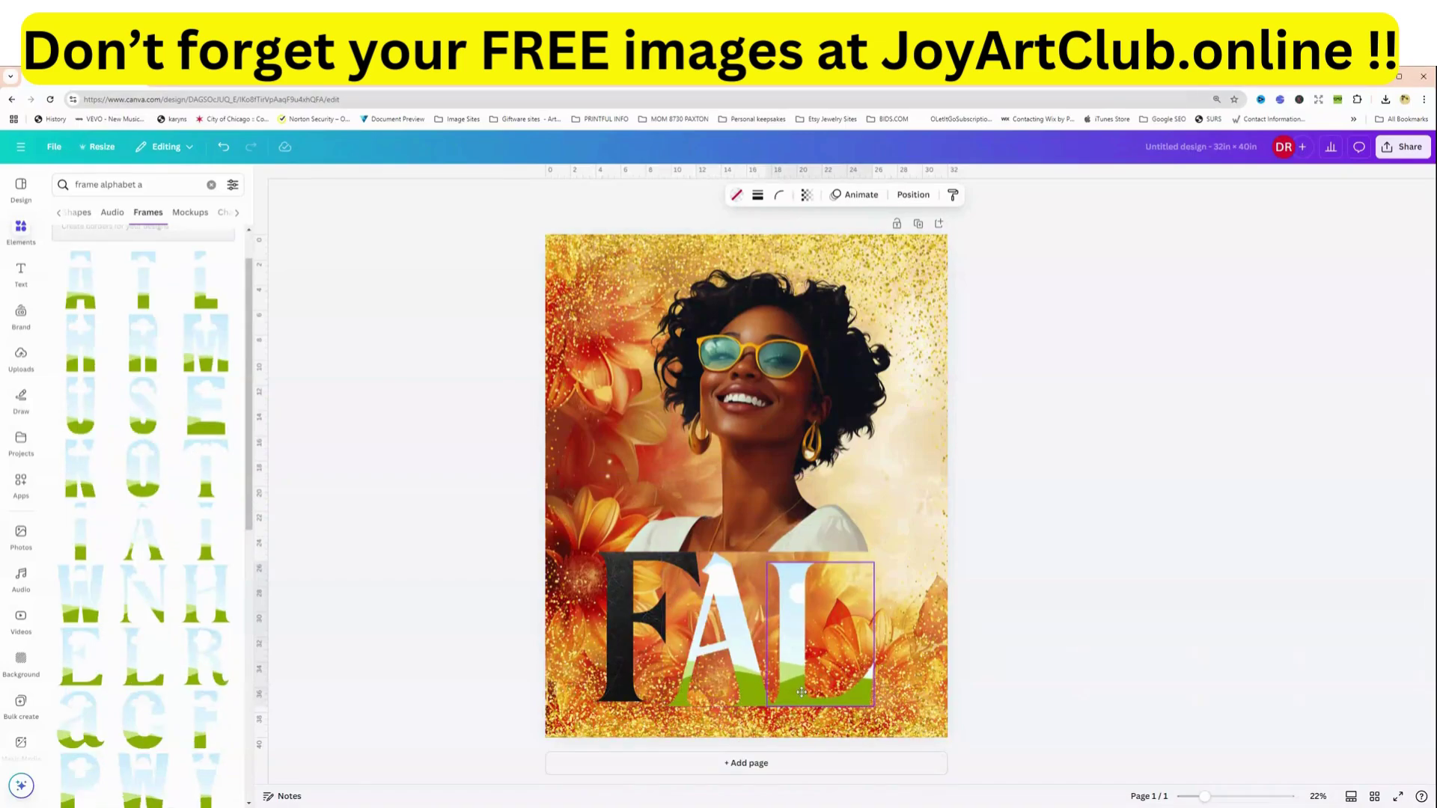
{"action": "left_click_drag", "start_coordinate": [874, 562], "coordinate": [881, 552]}
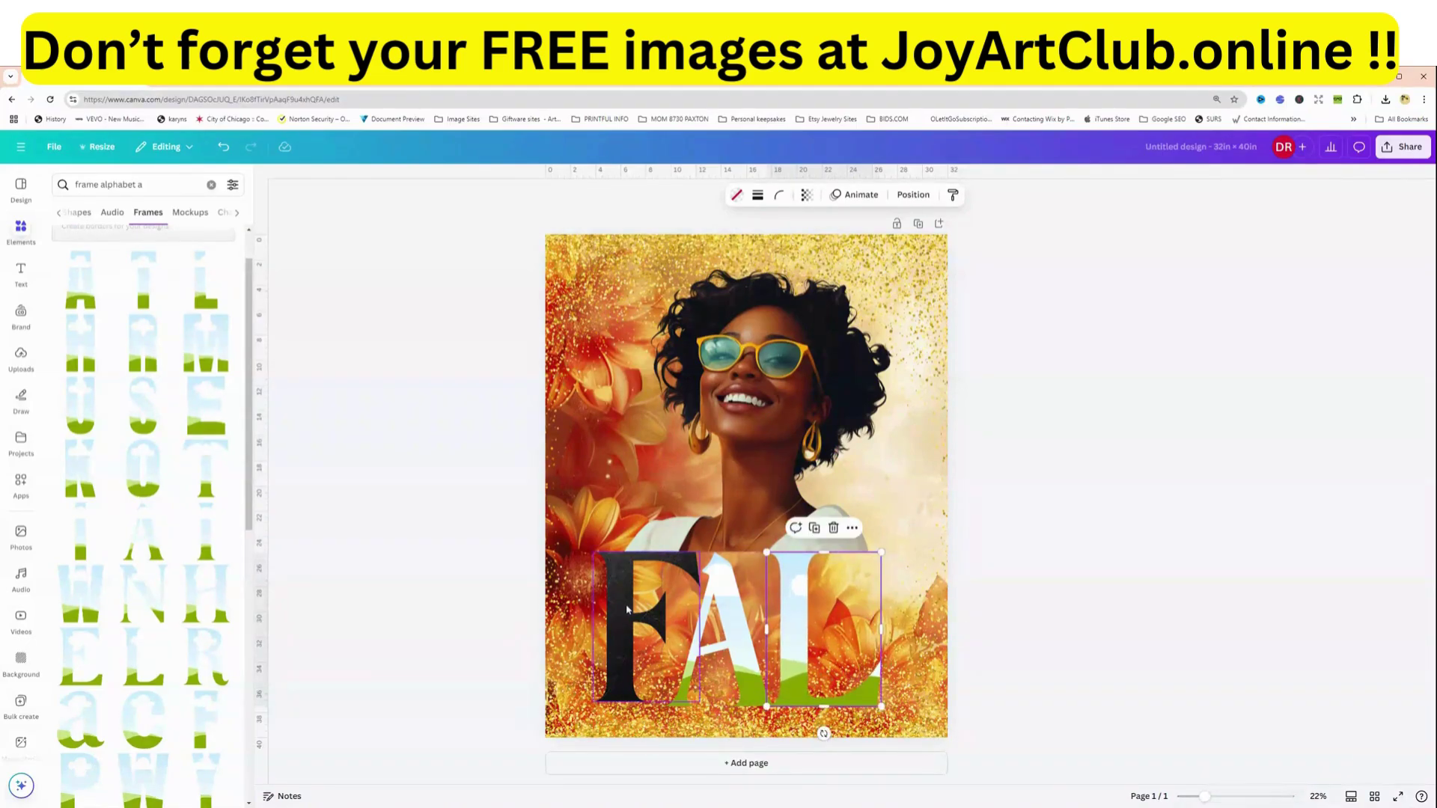
- Shift the F and A outward to tighten the word's spacing and place a copy of the L frame after the first L
{"action": "left_click_drag", "start_coordinate": [628, 610], "coordinate": [617, 604]}
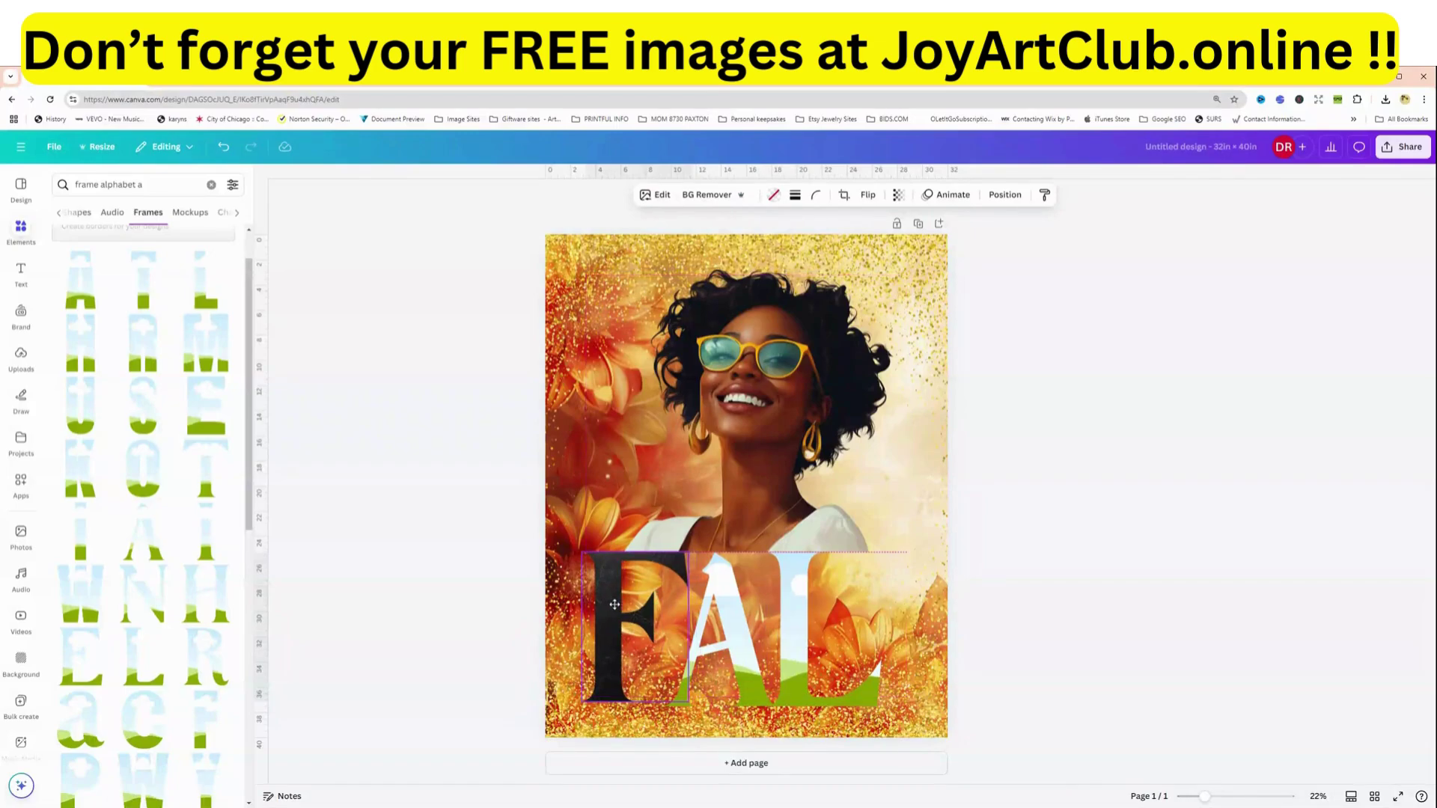
{"action": "left_click", "coordinate": [740, 623]}
{"action": "left_click_drag", "start_coordinate": [739, 621], "coordinate": [767, 627]}
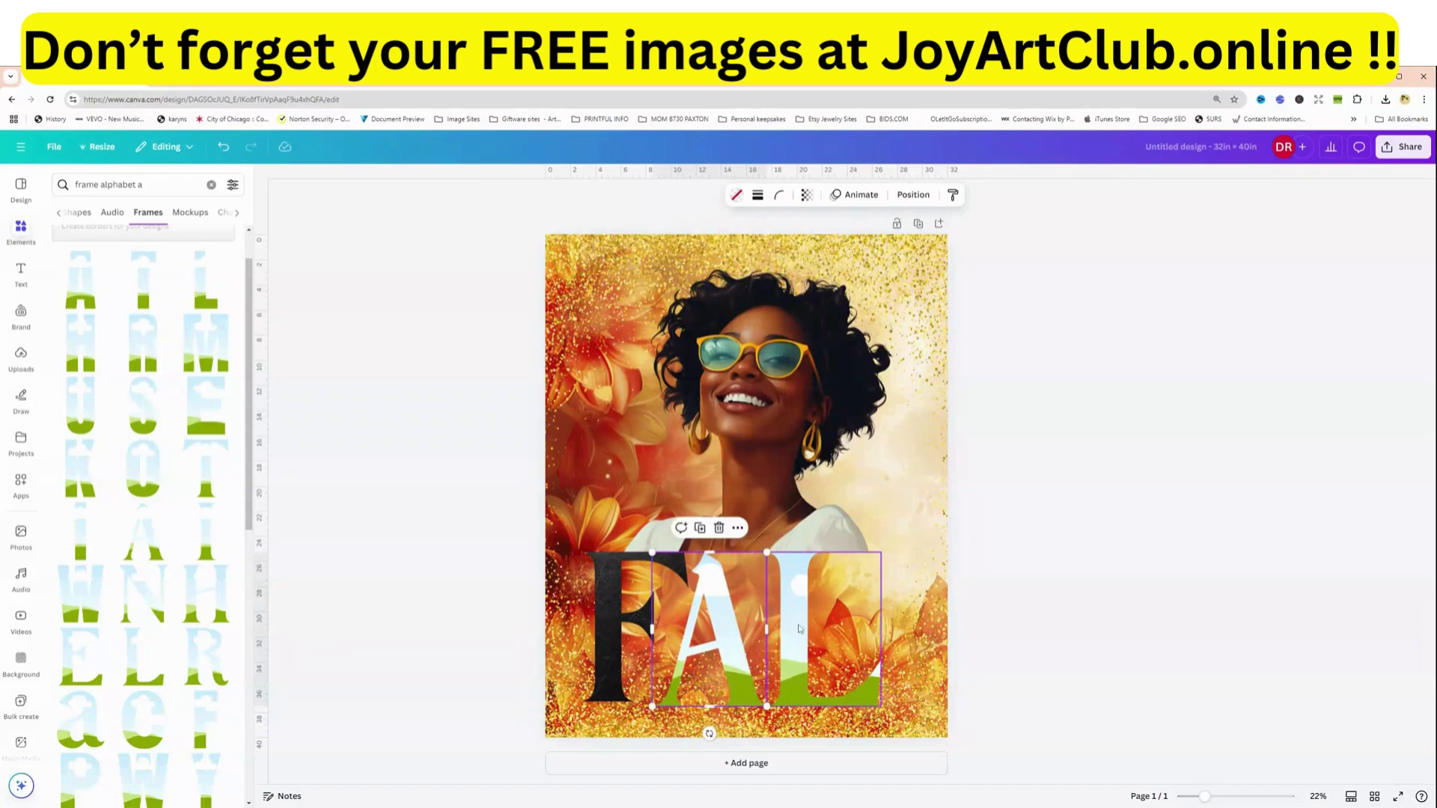
{"action": "left_click", "coordinate": [794, 622]}
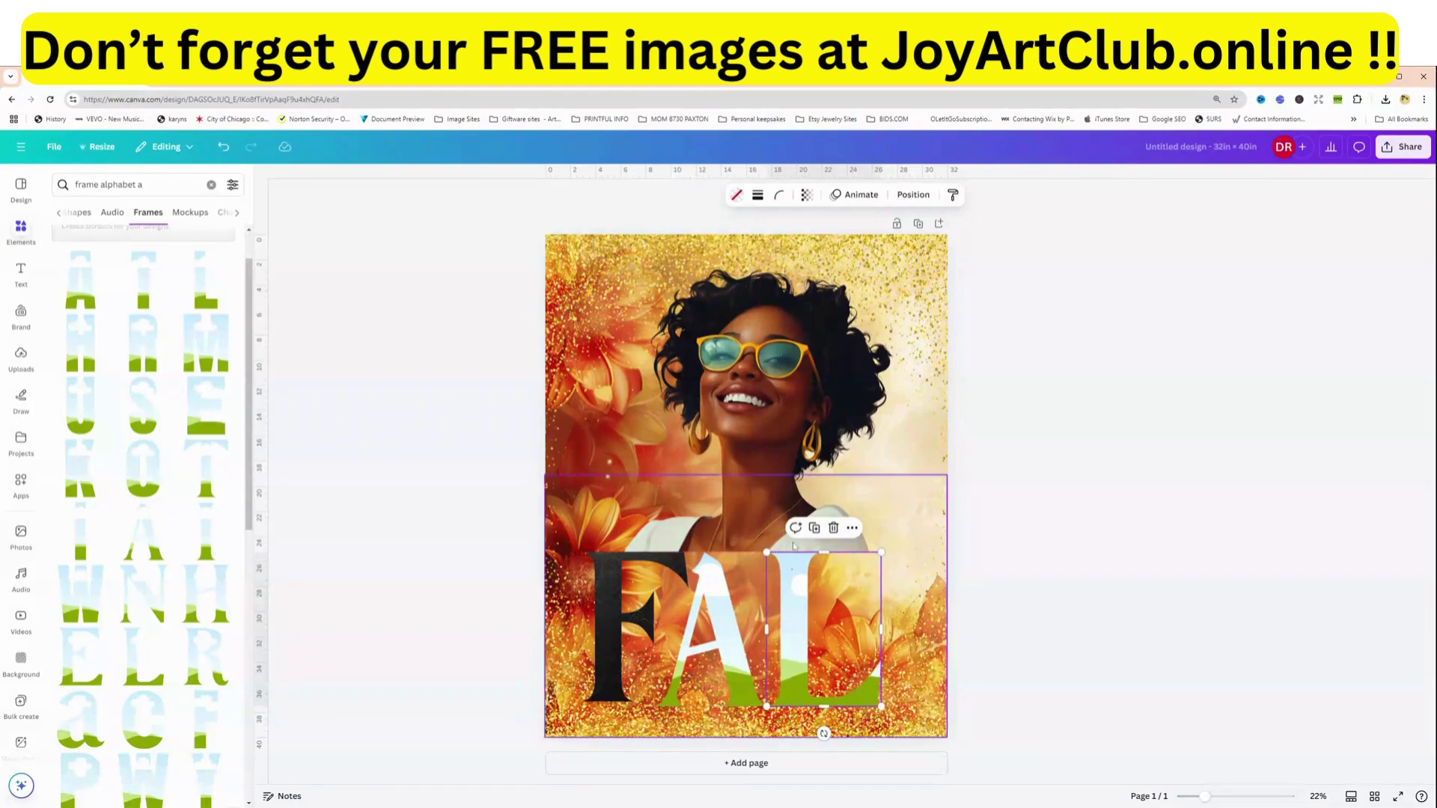
{"action": "left_click_drag", "start_coordinate": [795, 621], "coordinate": [899, 632]}
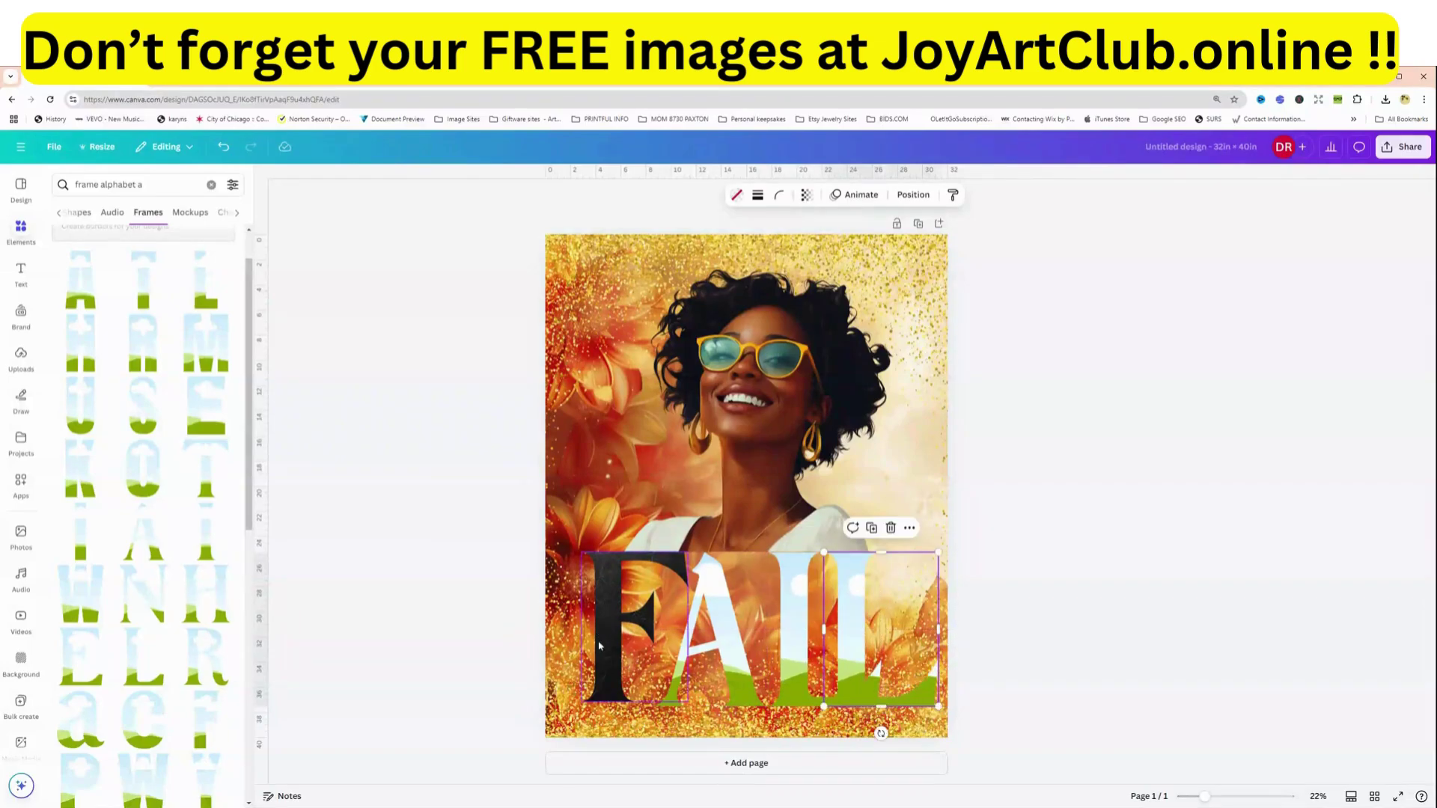
- Select the A and both L frames together and scale them down until their bottoms line up with the F
{"action": "left_click", "coordinate": [599, 645]}
{"action": "left_click", "coordinate": [722, 678]}
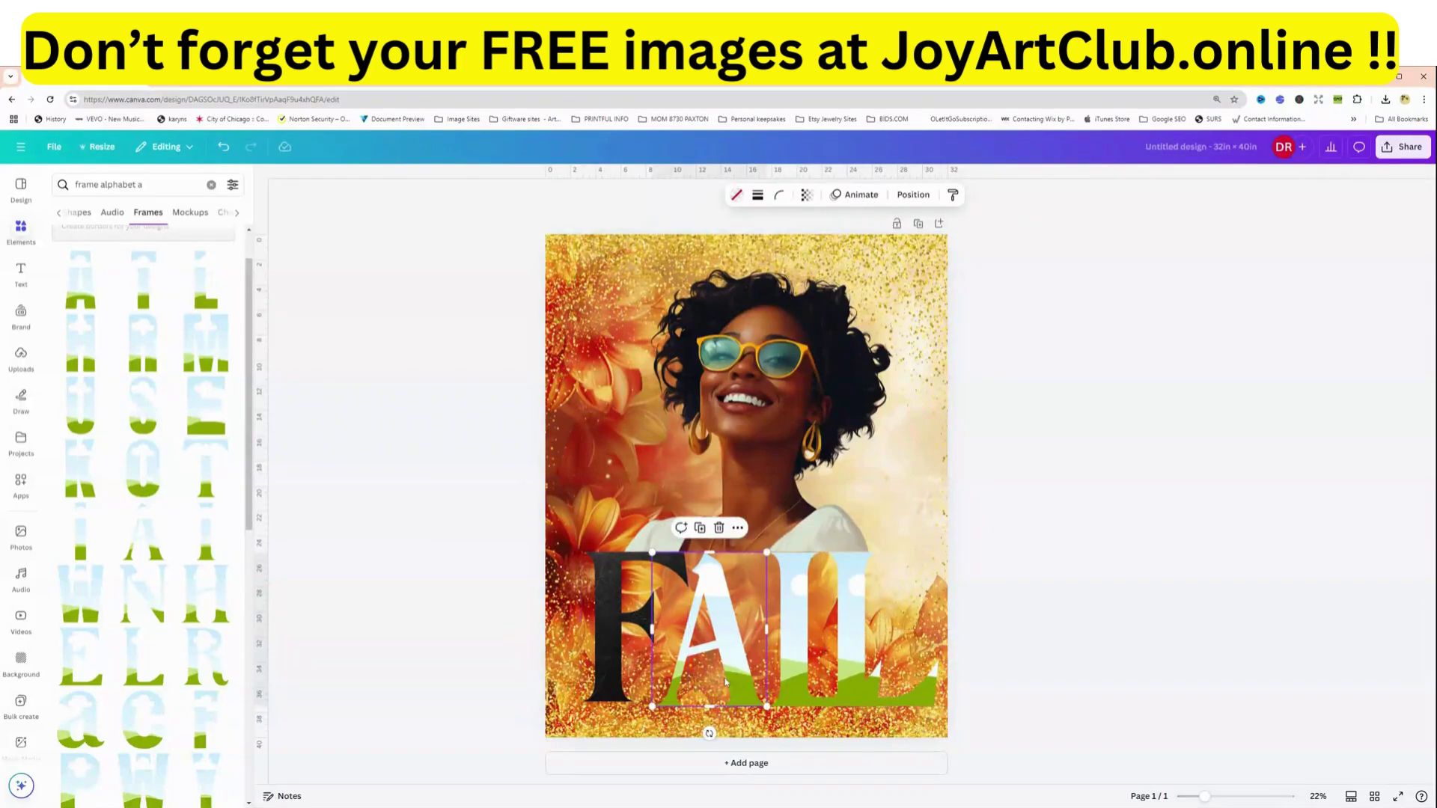
{"action": "left_click", "coordinate": [796, 678], "text": "shift"}
{"action": "left_click", "coordinate": [860, 679], "text": "shift"}
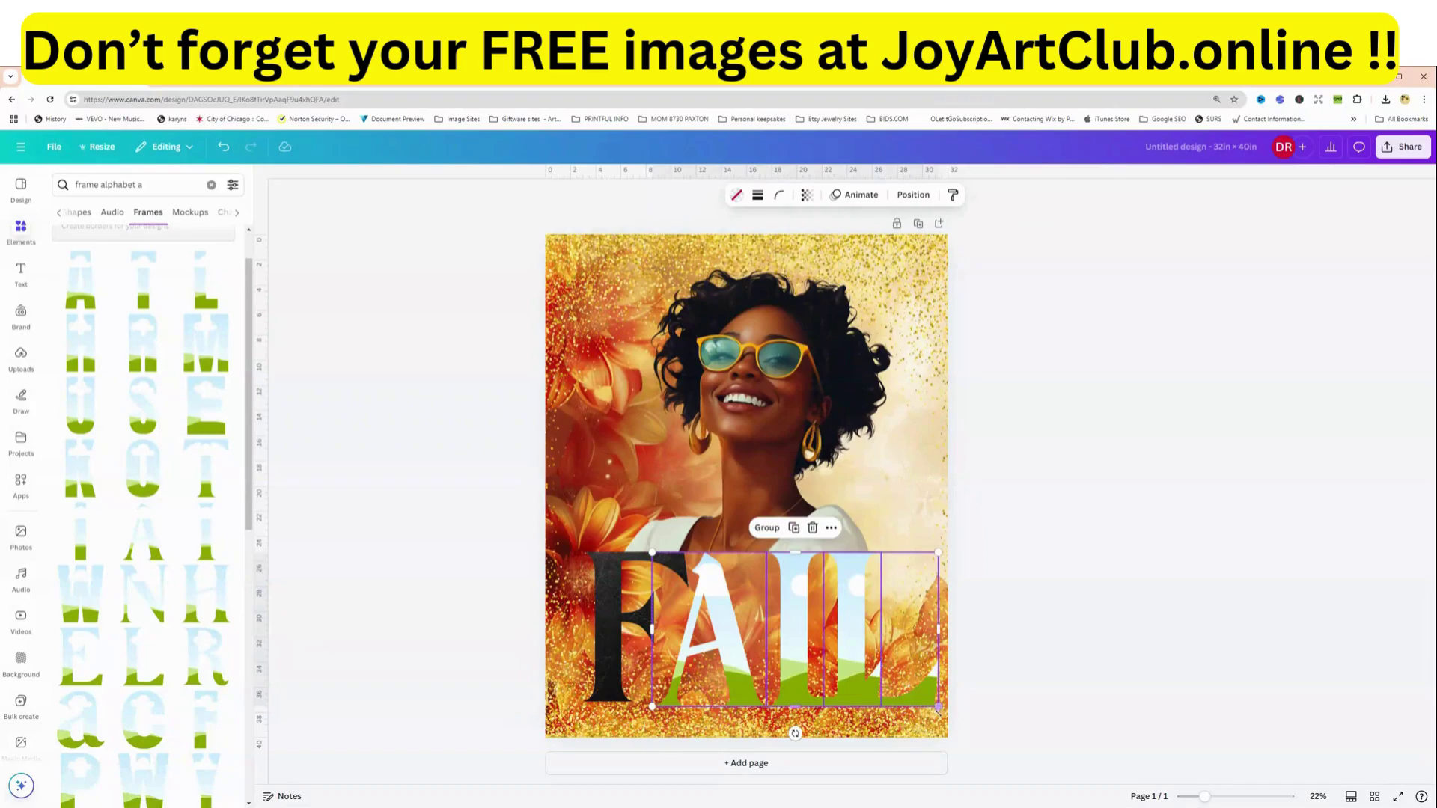
{"action": "mouse_move", "coordinate": [939, 705]}
{"action": "left_mouse_down"}
{"action": "mouse_move", "coordinate": [869, 678]}
{"action": "mouse_move", "coordinate": [925, 711]}
{"action": "left_mouse_up"}
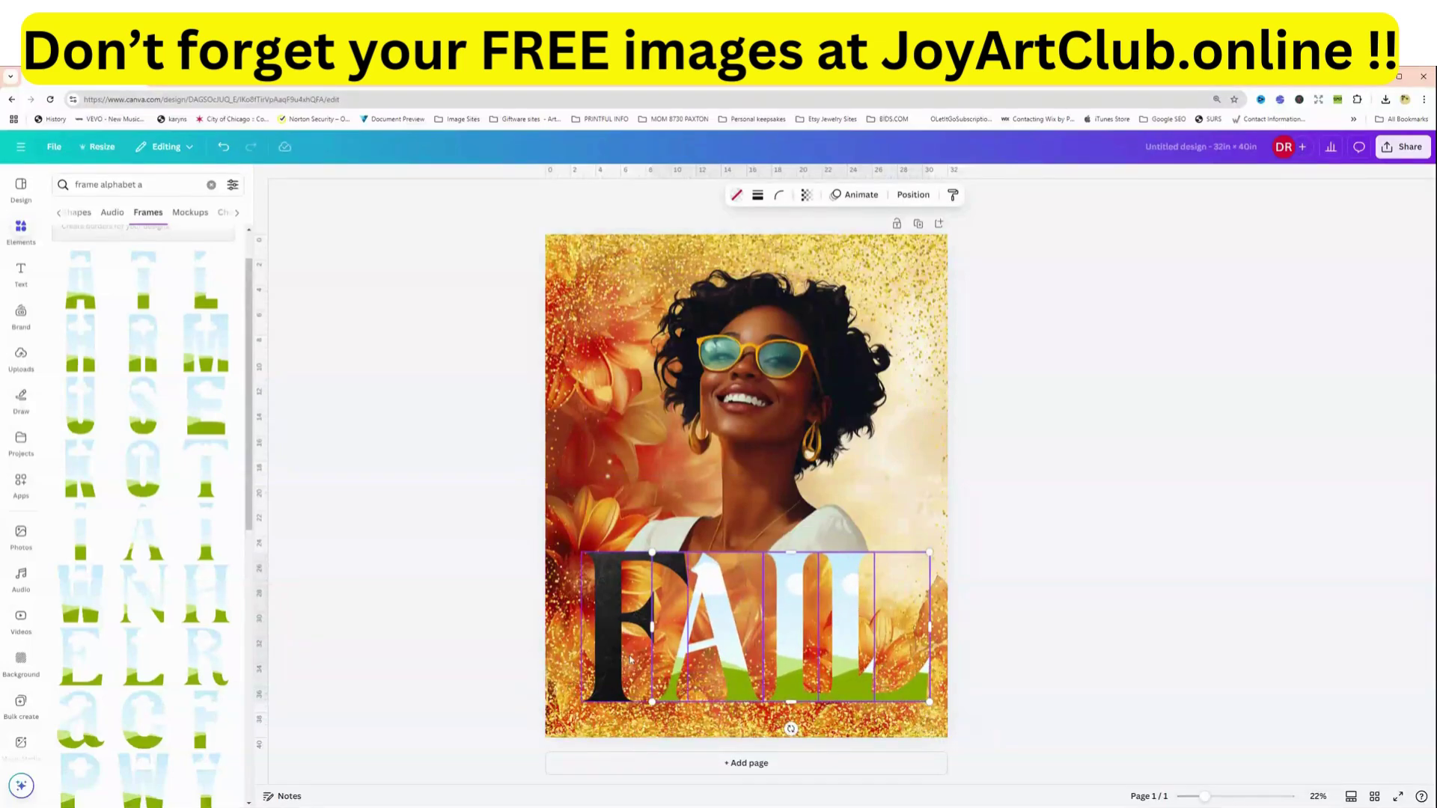
- Add the F to the selected letters, scale all four down slightly and move them toward the page's left edge
{"action": "left_click", "coordinate": [603, 657], "text": "shift"}
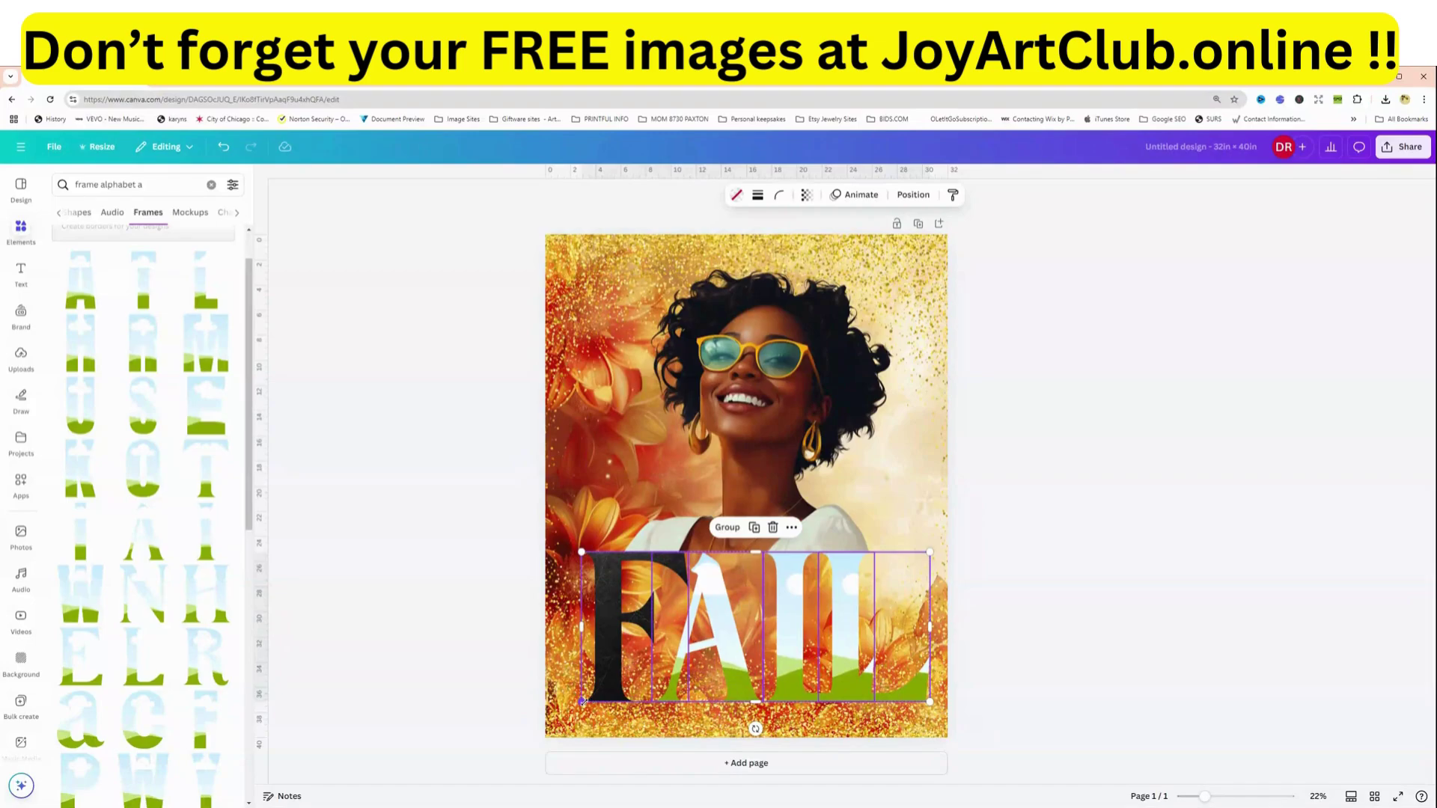
{"action": "left_click", "coordinate": [583, 703]}
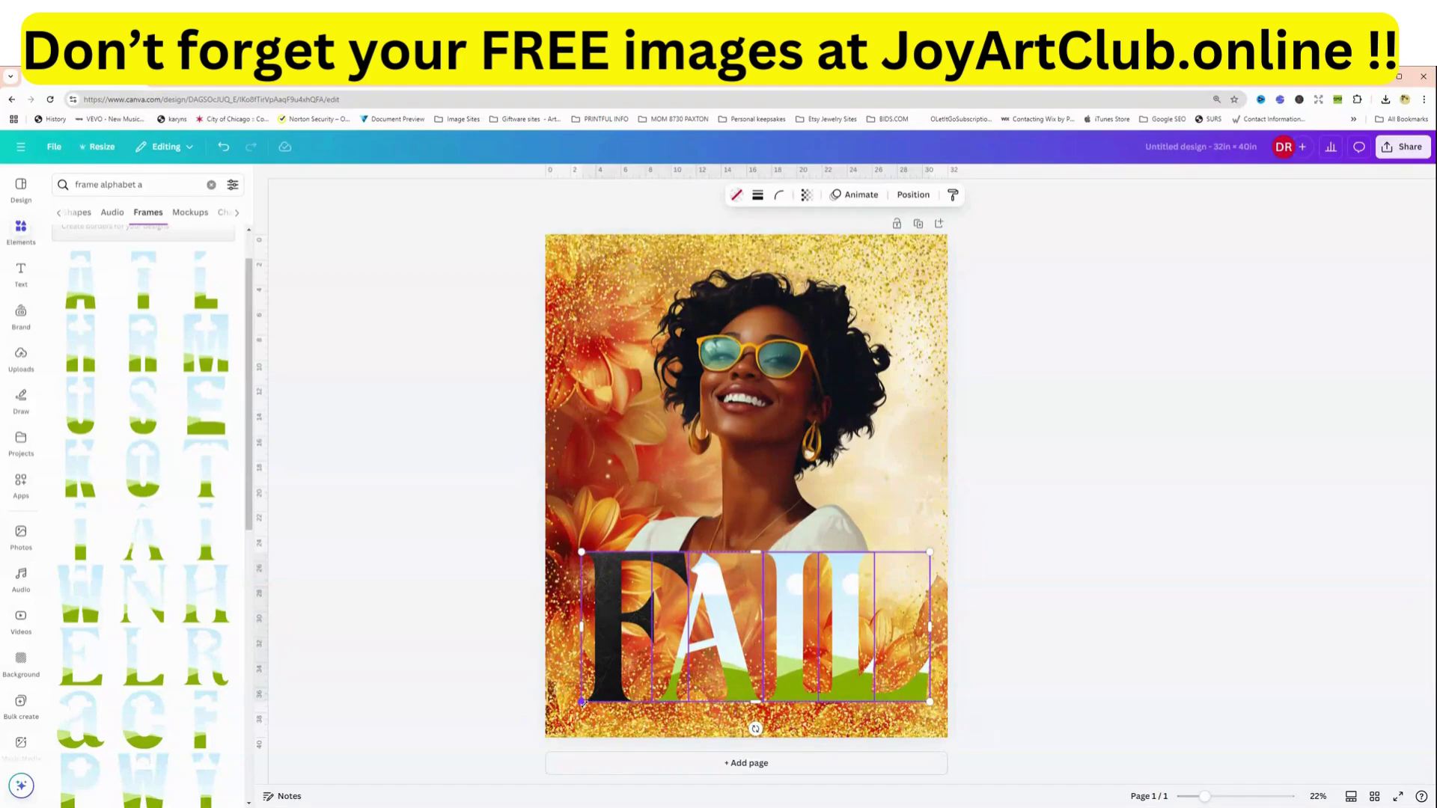
{"action": "left_click_drag", "start_coordinate": [581, 702], "coordinate": [614, 689]}
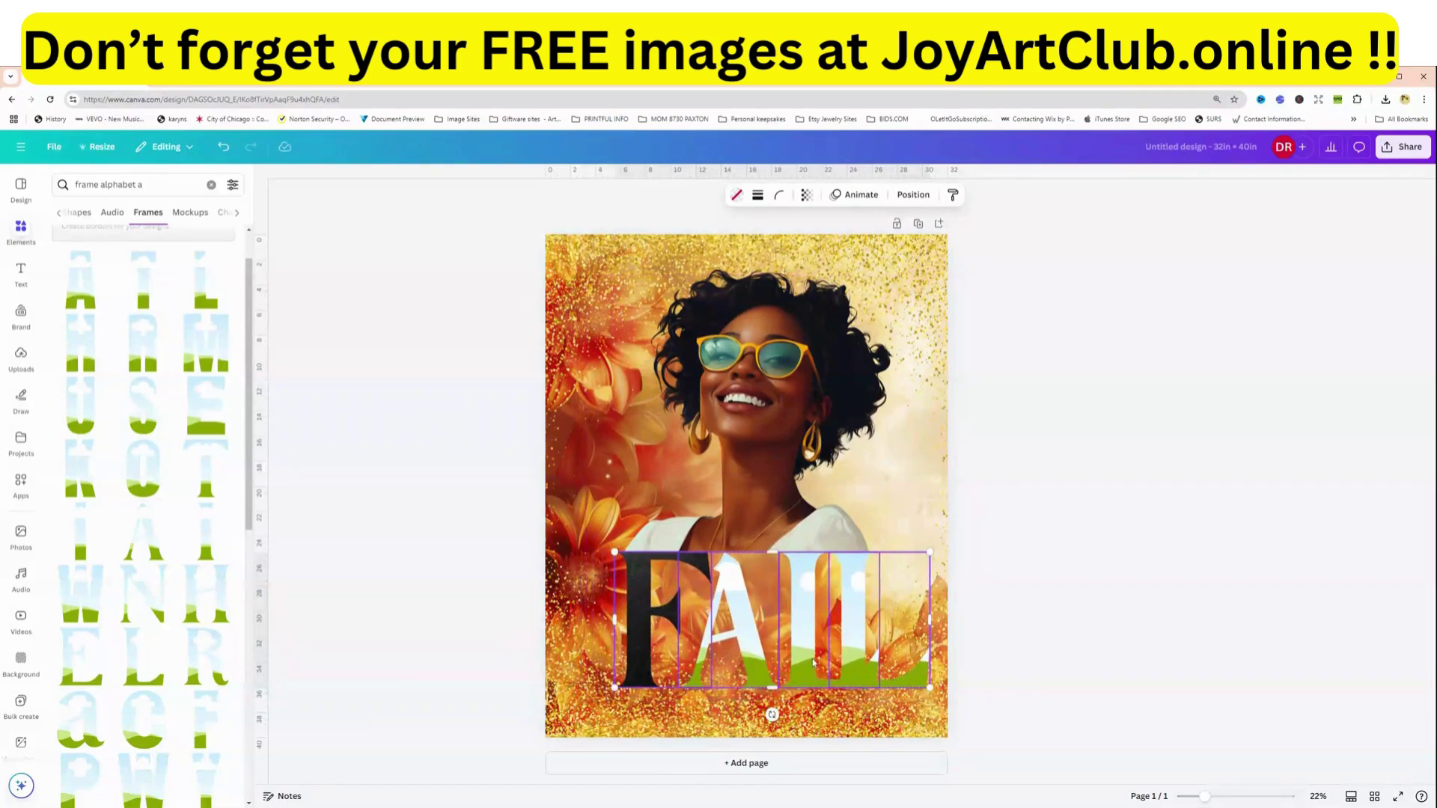
{"action": "left_click_drag", "start_coordinate": [814, 662], "coordinate": [767, 657]}
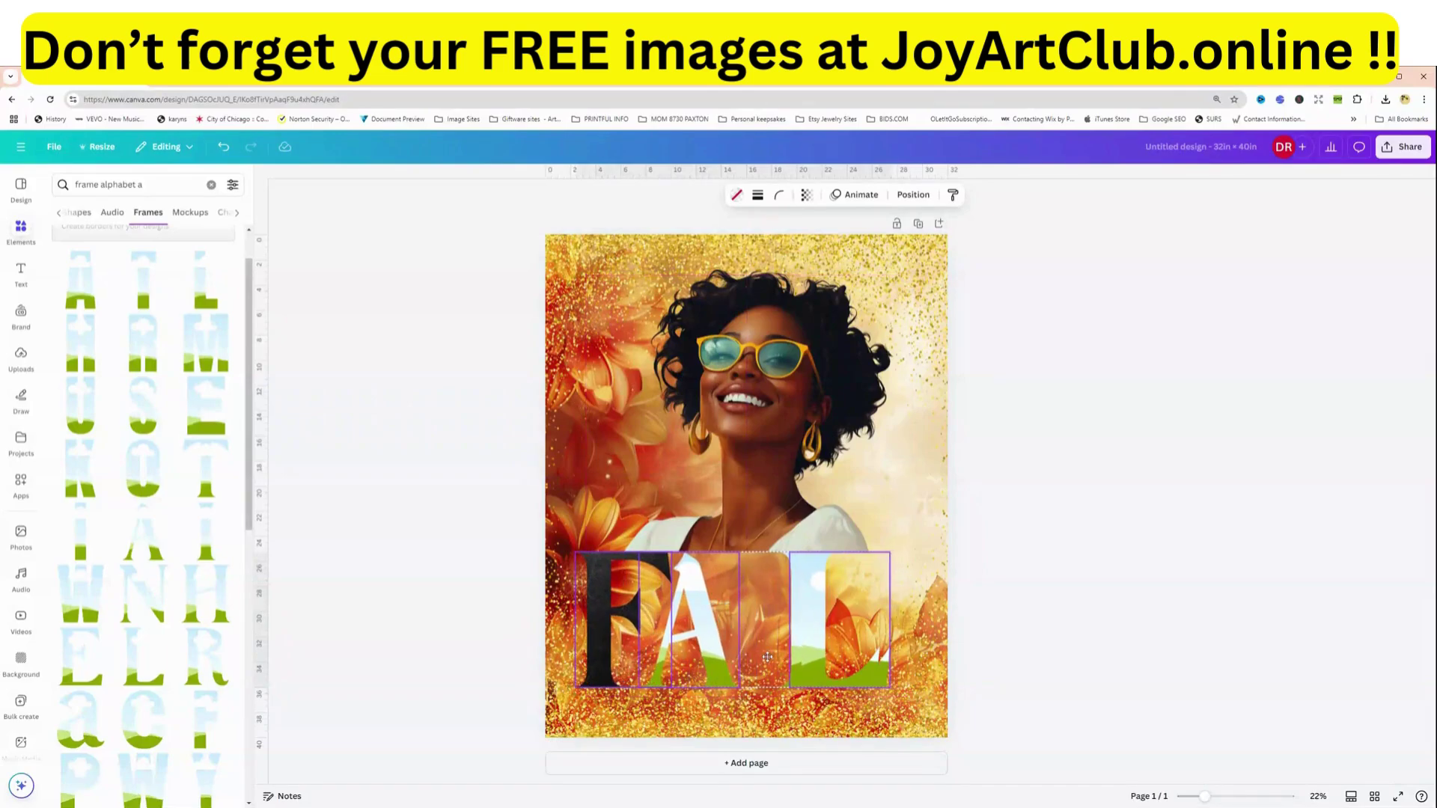
- Move the last L farther from the first so the frames spell FALL with even spacing
{"action": "left_click", "coordinate": [819, 660]}
{"action": "left_click_drag", "start_coordinate": [818, 660], "coordinate": [864, 627]}
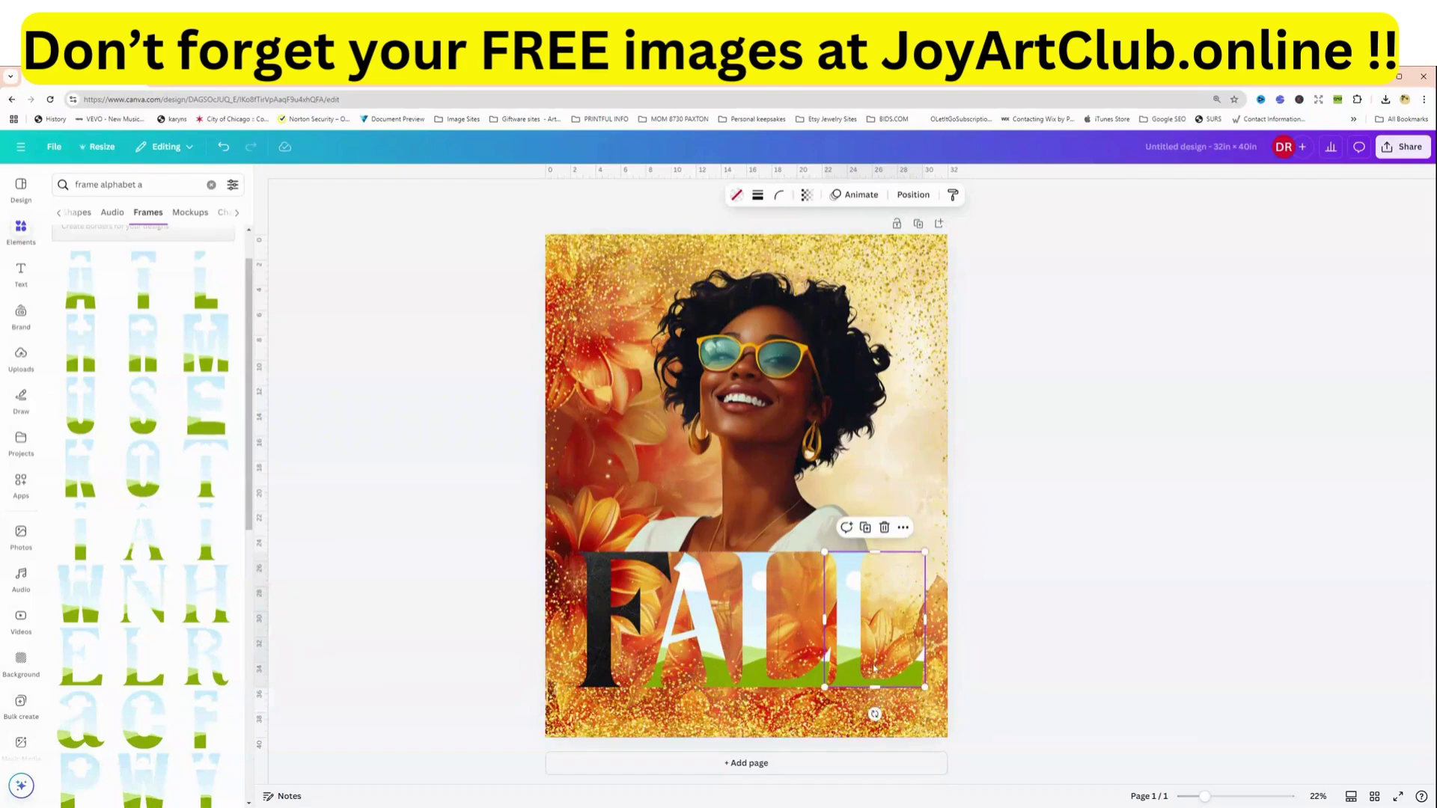
{"action": "left_click", "coordinate": [778, 683]}
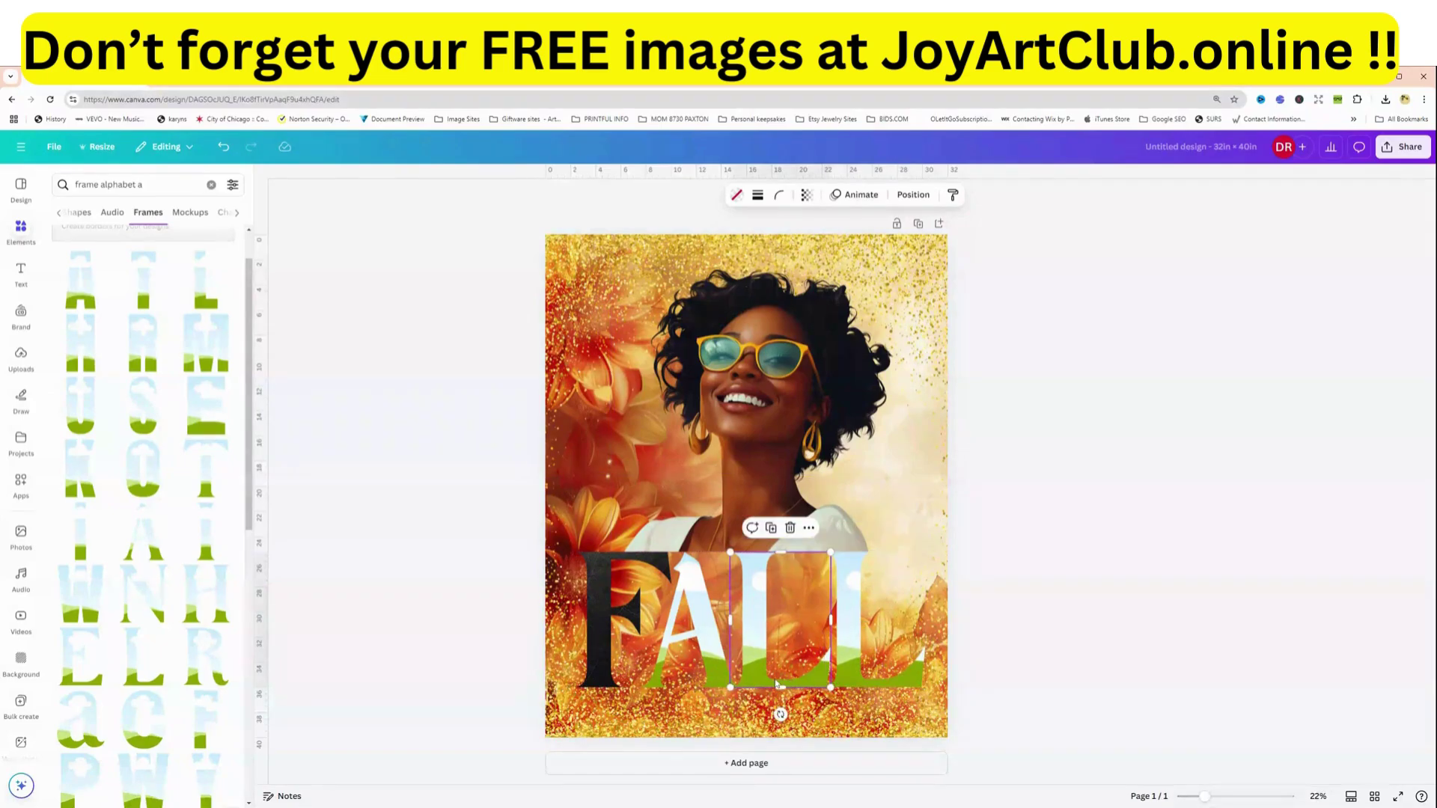
{"action": "left_click", "coordinate": [700, 658]}
{"action": "left_click", "coordinate": [599, 648]}
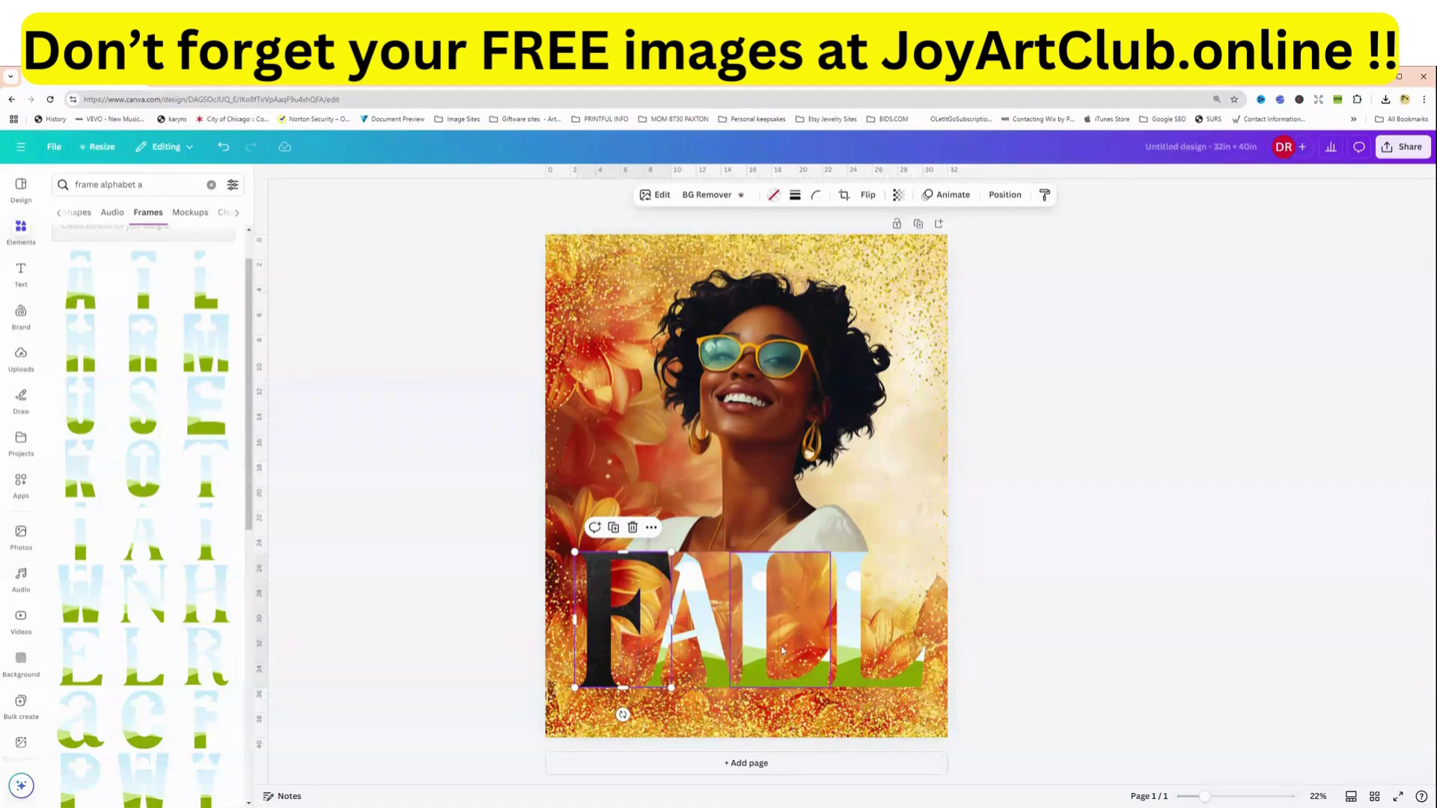
- Detach the black leather image from the F frame and duplicate it three times
{"action": "left_click", "coordinate": [21, 537]}
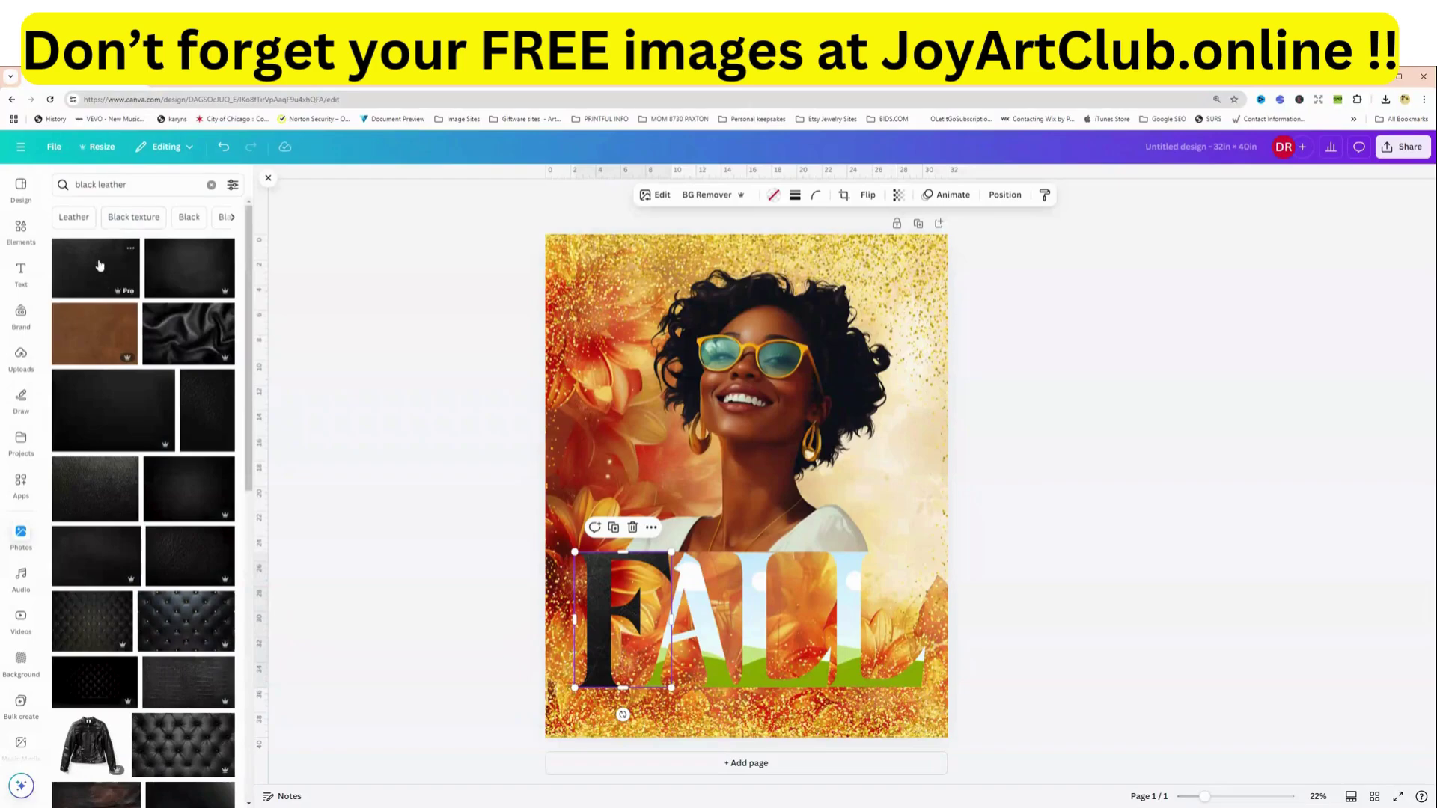
{"action": "right_click", "coordinate": [597, 634]}
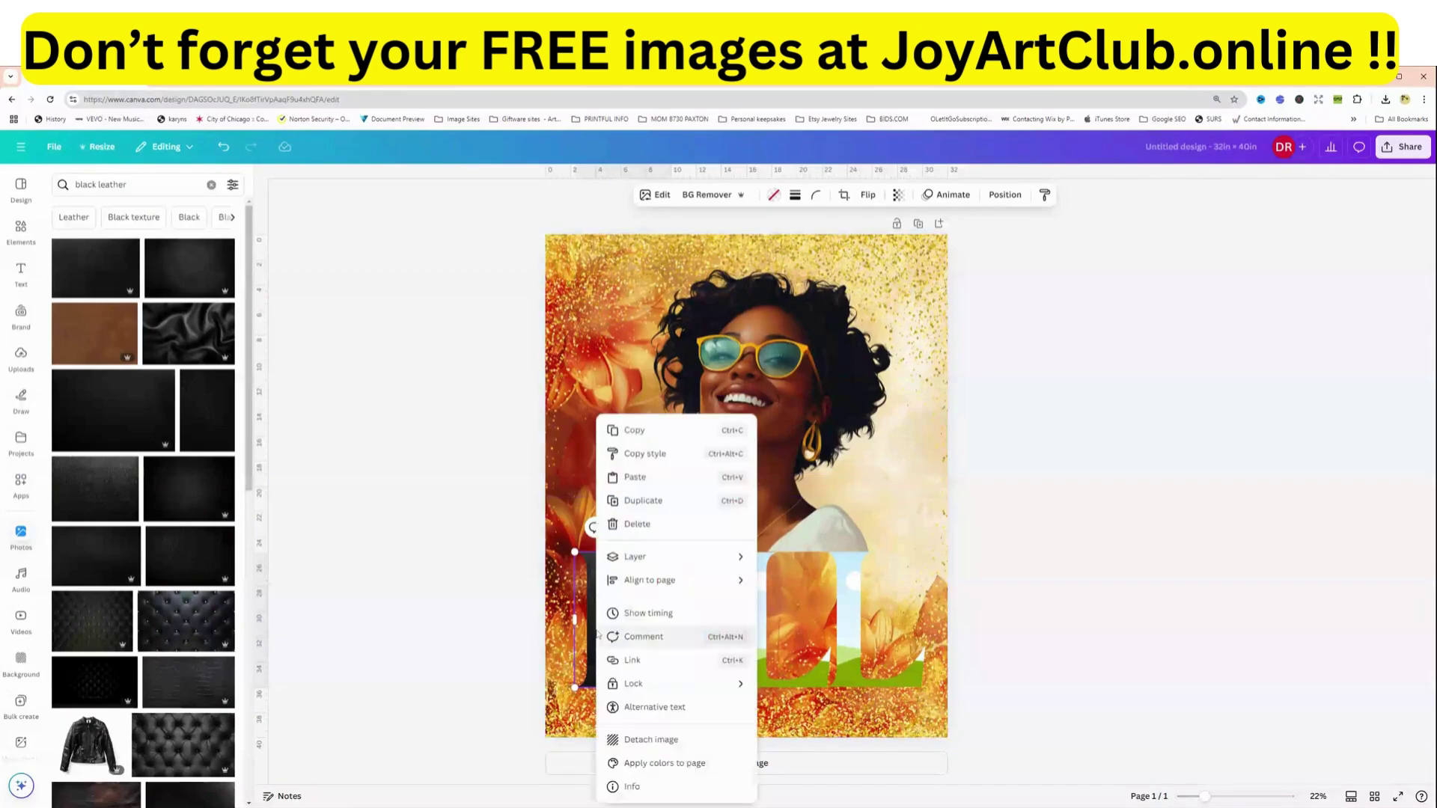
{"action": "left_click", "coordinate": [655, 740]}
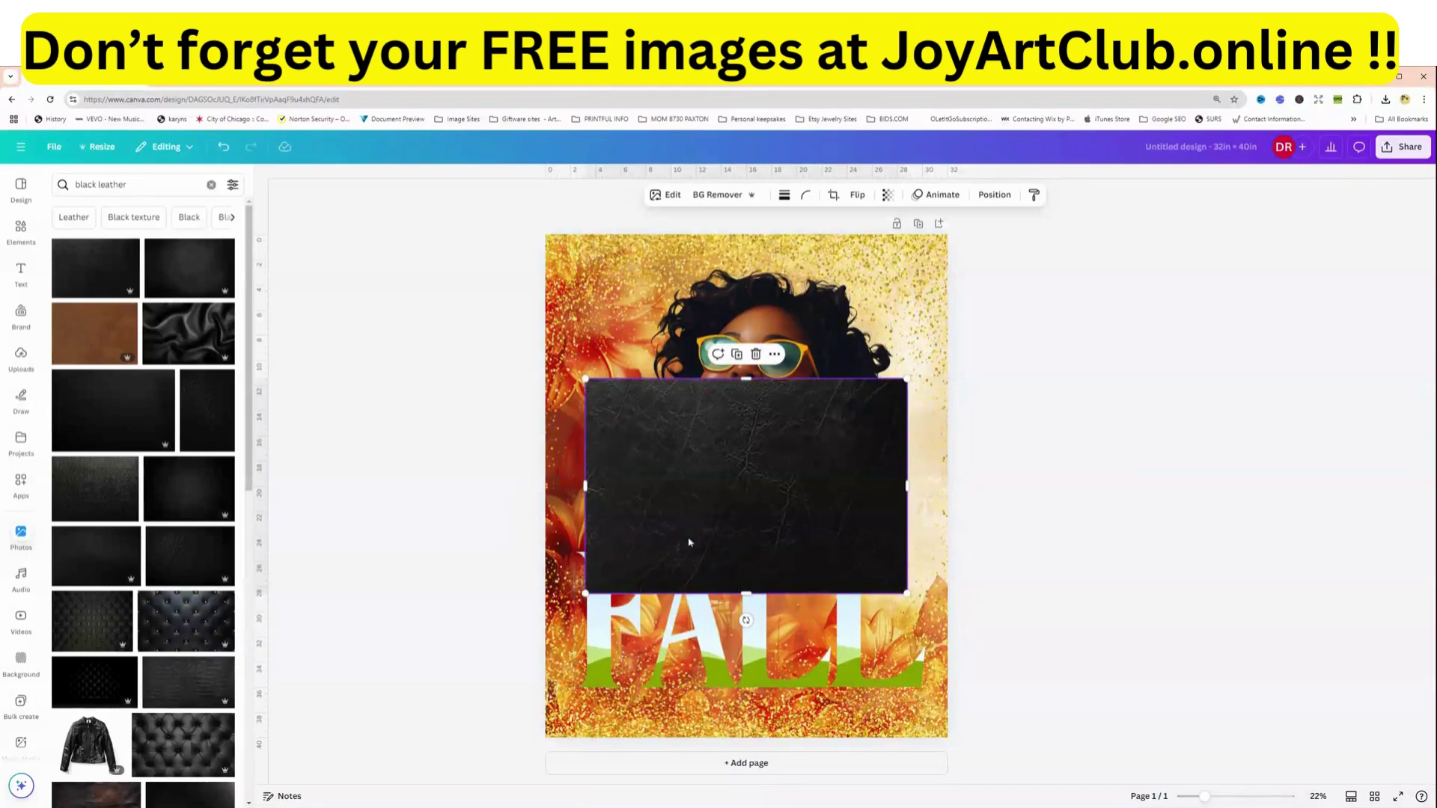
{"action": "left_click", "coordinate": [738, 356]}
{"action": "left_click", "coordinate": [739, 357]}
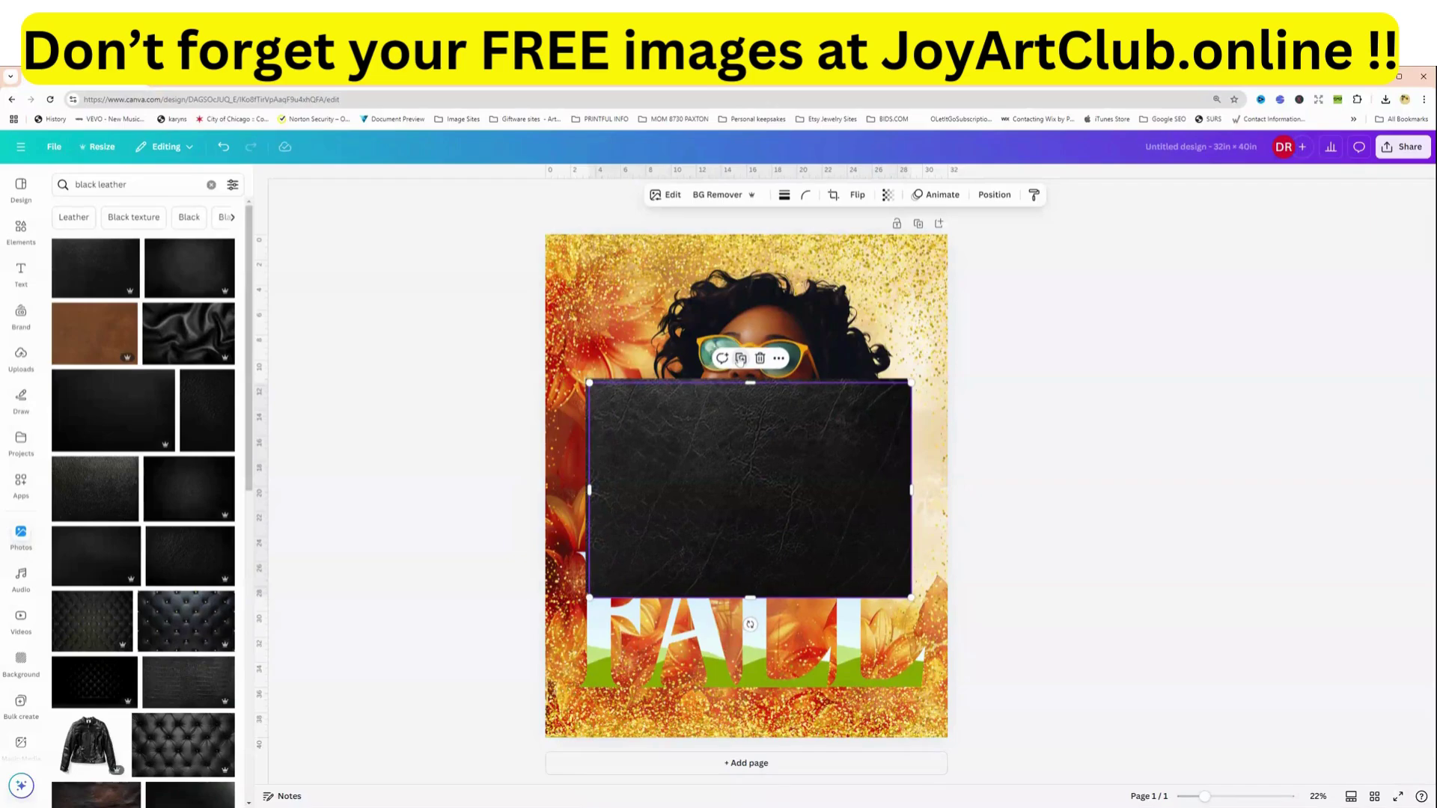
{"action": "left_click", "coordinate": [740, 358]}
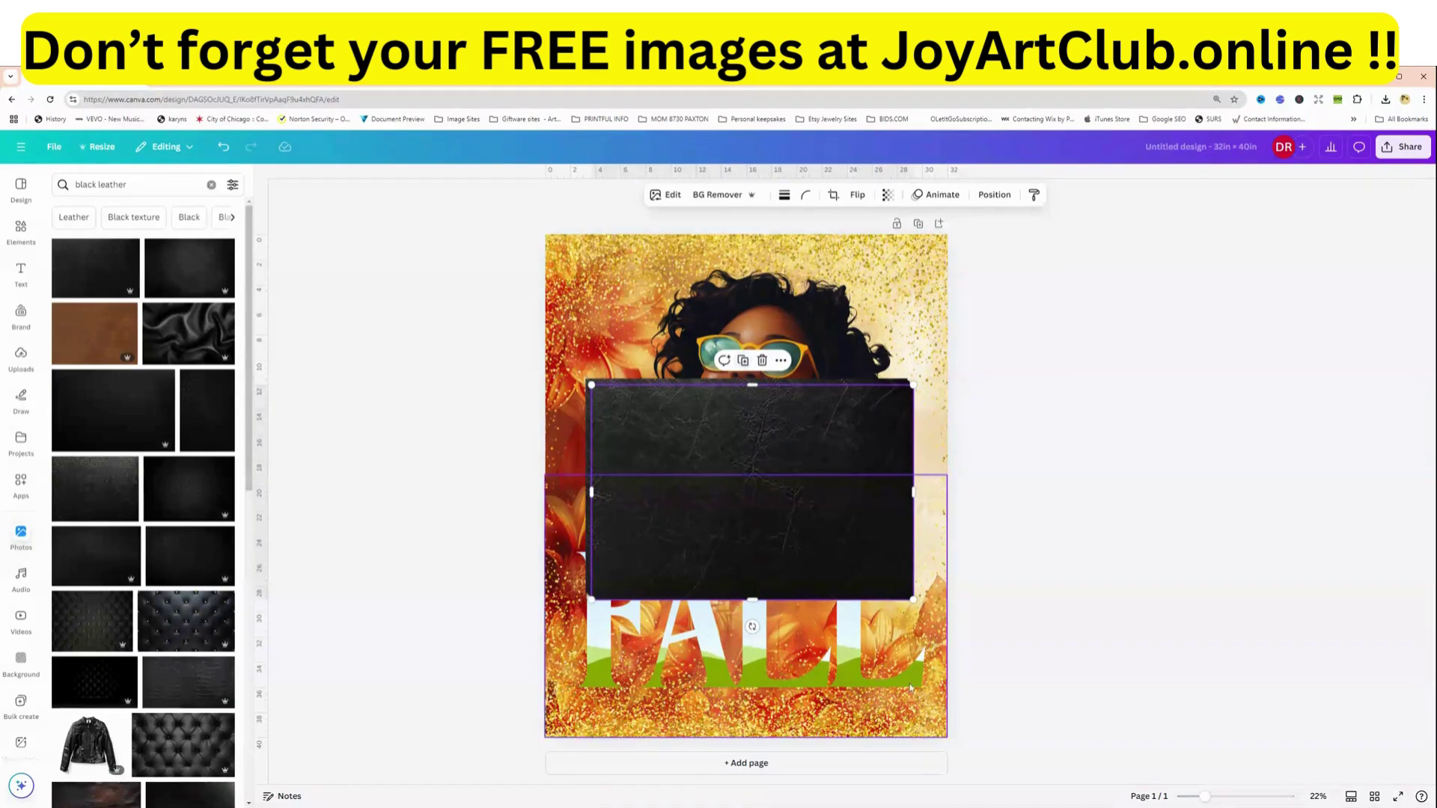
- Fill each of the F, A, L and L frames with one of the black leather images
{"action": "left_click_drag", "start_coordinate": [714, 536], "coordinate": [597, 648]}
{"action": "left_click_drag", "start_coordinate": [797, 505], "coordinate": [705, 651]}
{"action": "left_click_drag", "start_coordinate": [789, 576], "coordinate": [762, 633]}
{"action": "left_click_drag", "start_coordinate": [855, 473], "coordinate": [868, 629]}
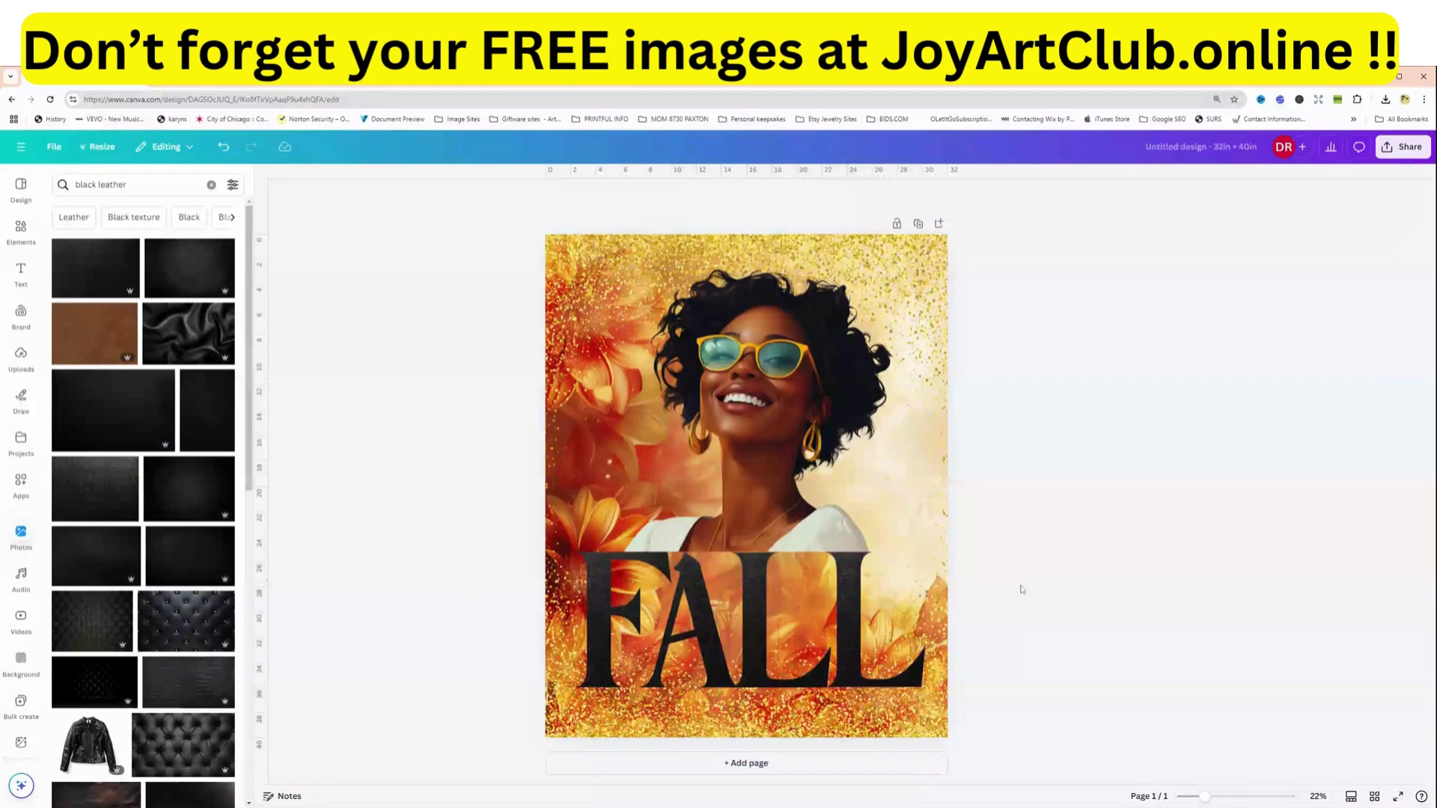
- Move the woman's portrait up slightly so its lower edge sits just above the word FALL
{"action": "left_click", "coordinate": [778, 421]}
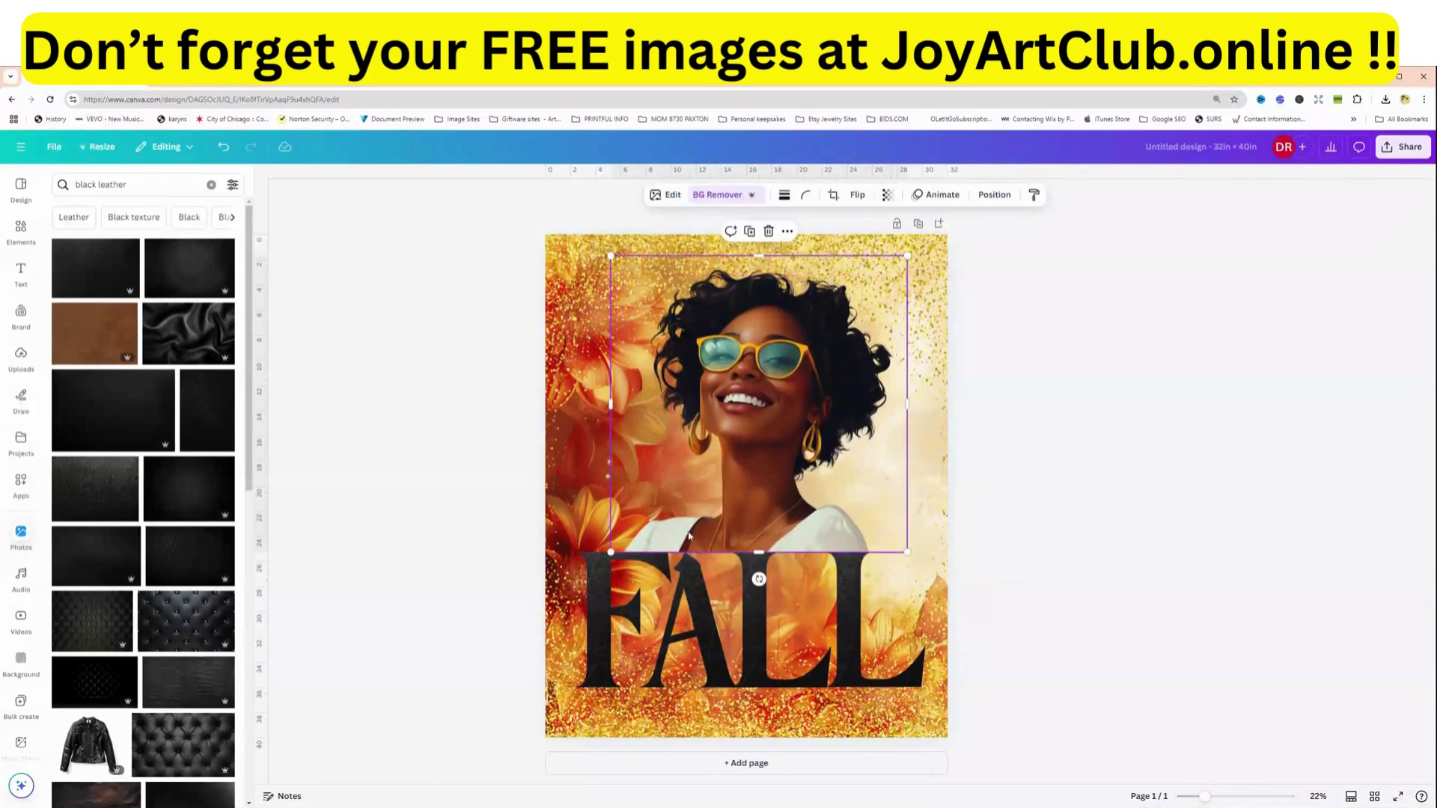
{"action": "left_click_drag", "start_coordinate": [779, 497], "coordinate": [778, 493]}
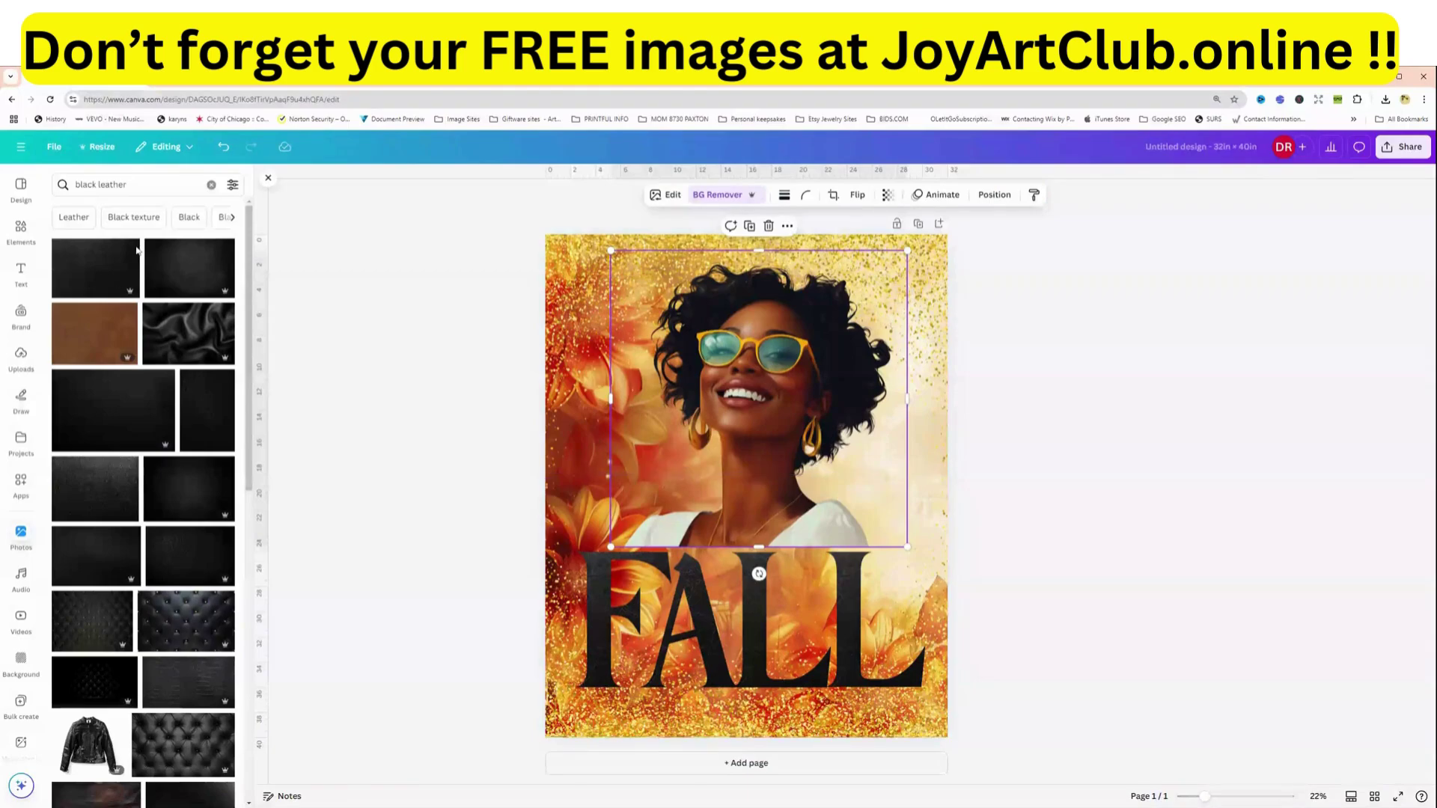
- Search the graphics elements for "gold slash" and add the diagonal gold glitter stroke to the page
{"action": "left_click", "coordinate": [21, 229]}
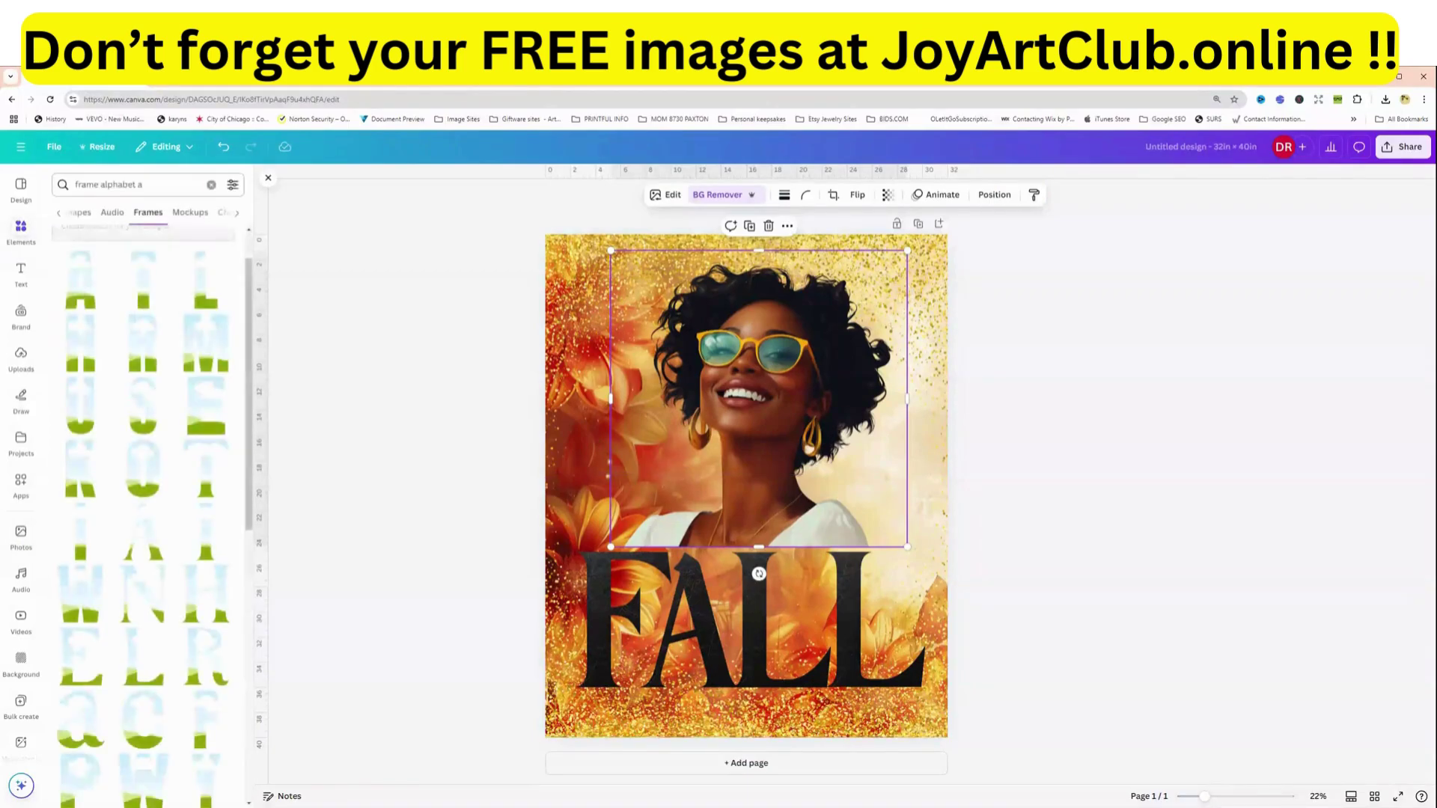
{"action": "key", "text": "ctrl+a"}
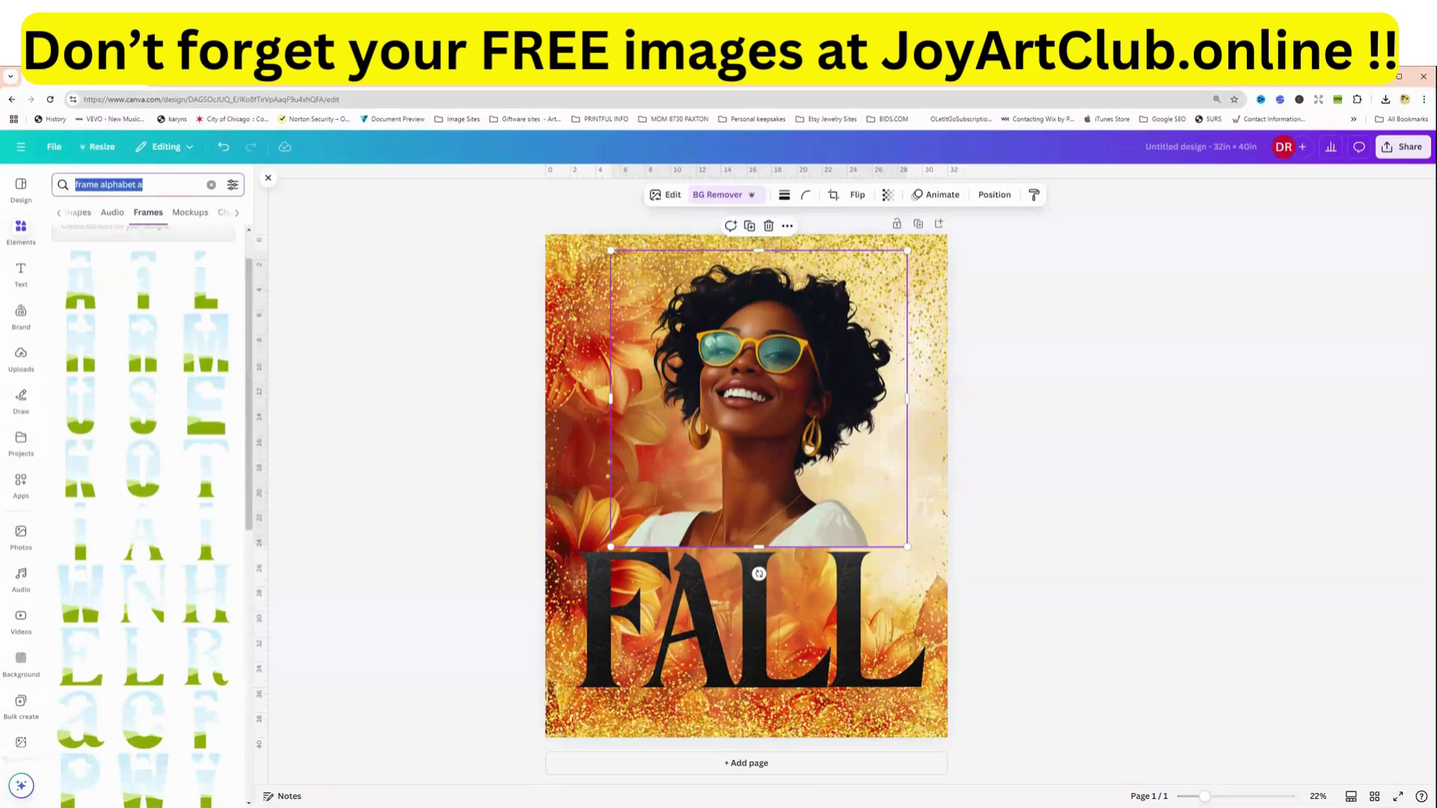
{"action": "type", "text": "gold "}
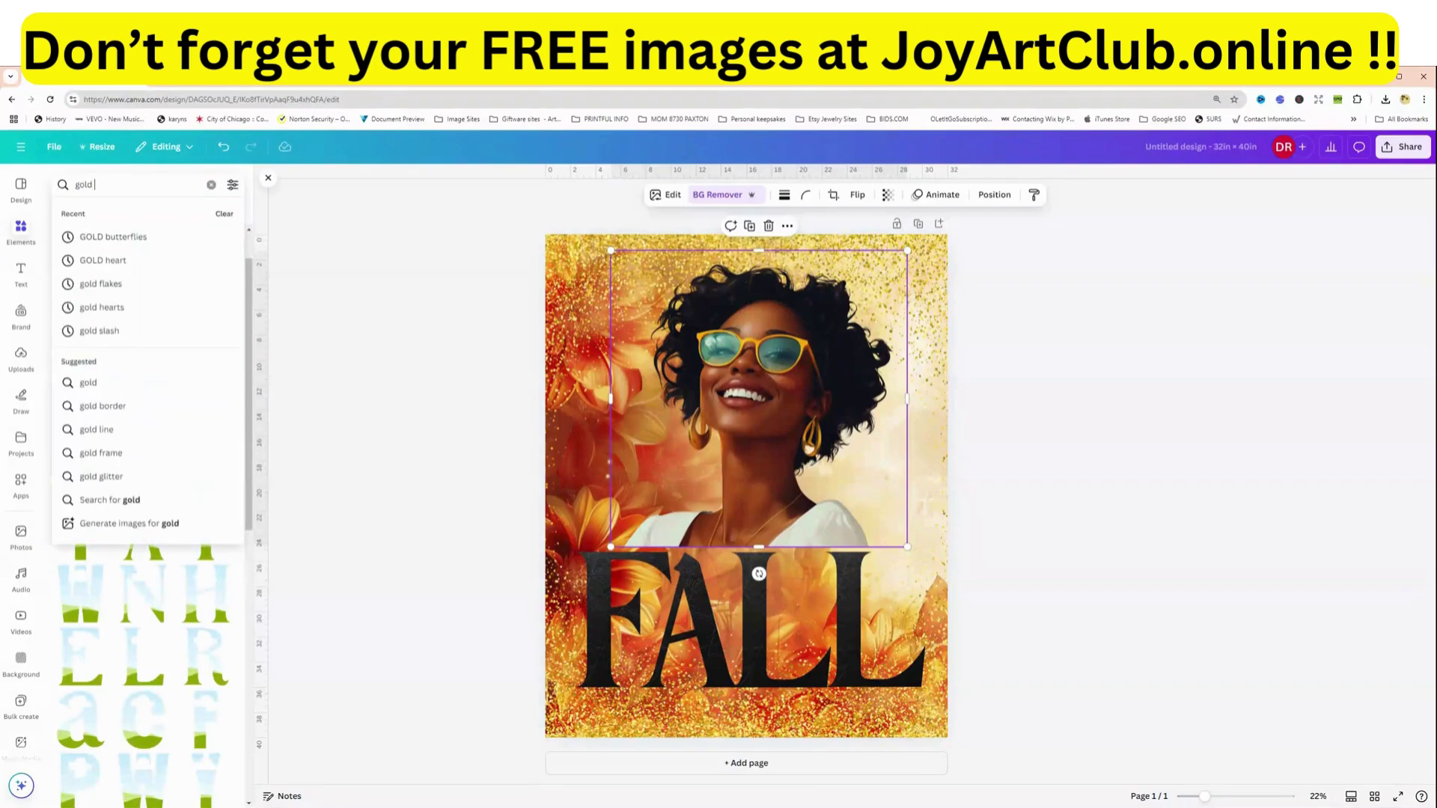
{"action": "type", "text": "slash"}
{"action": "key", "text": "Return"}
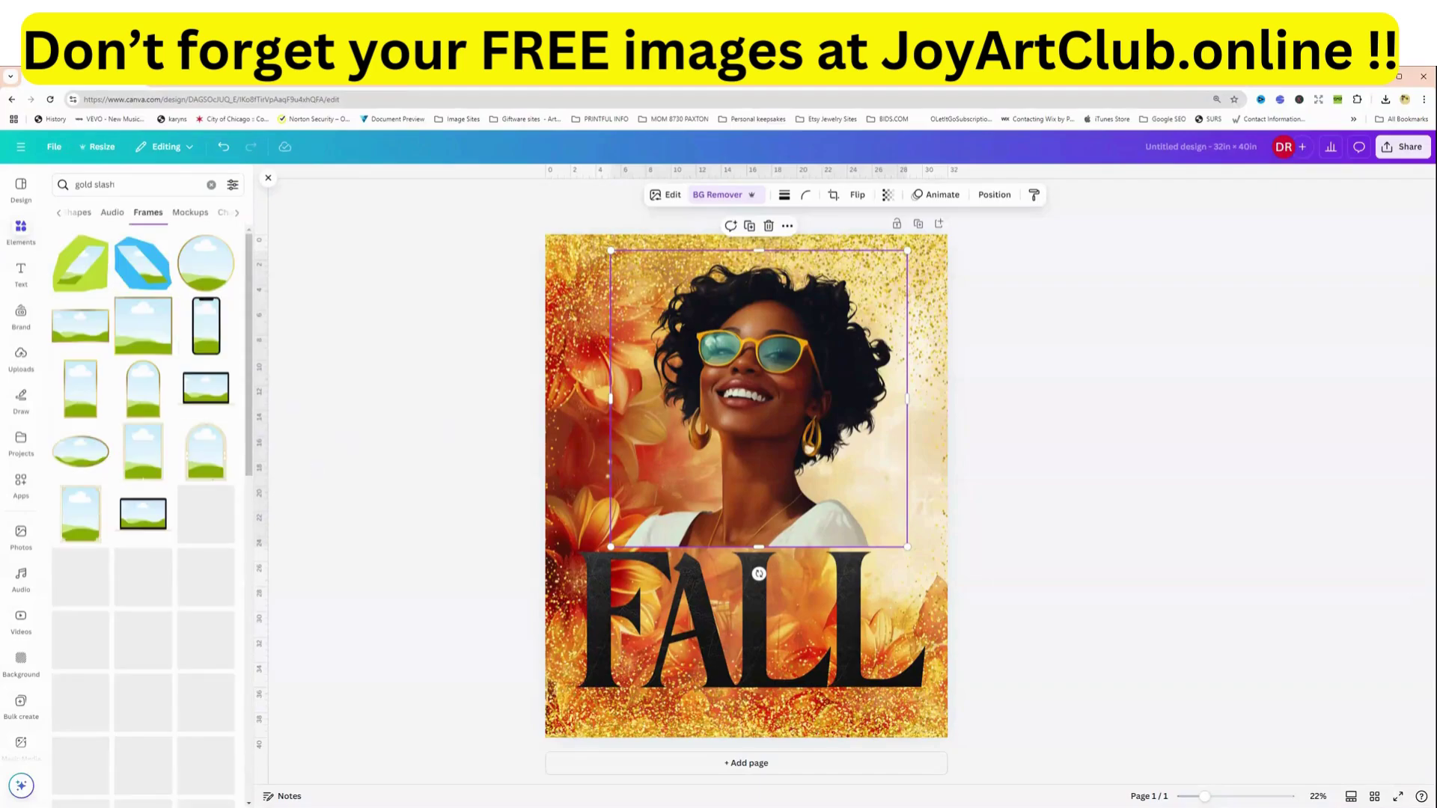
{"action": "left_click", "coordinate": [83, 214]}
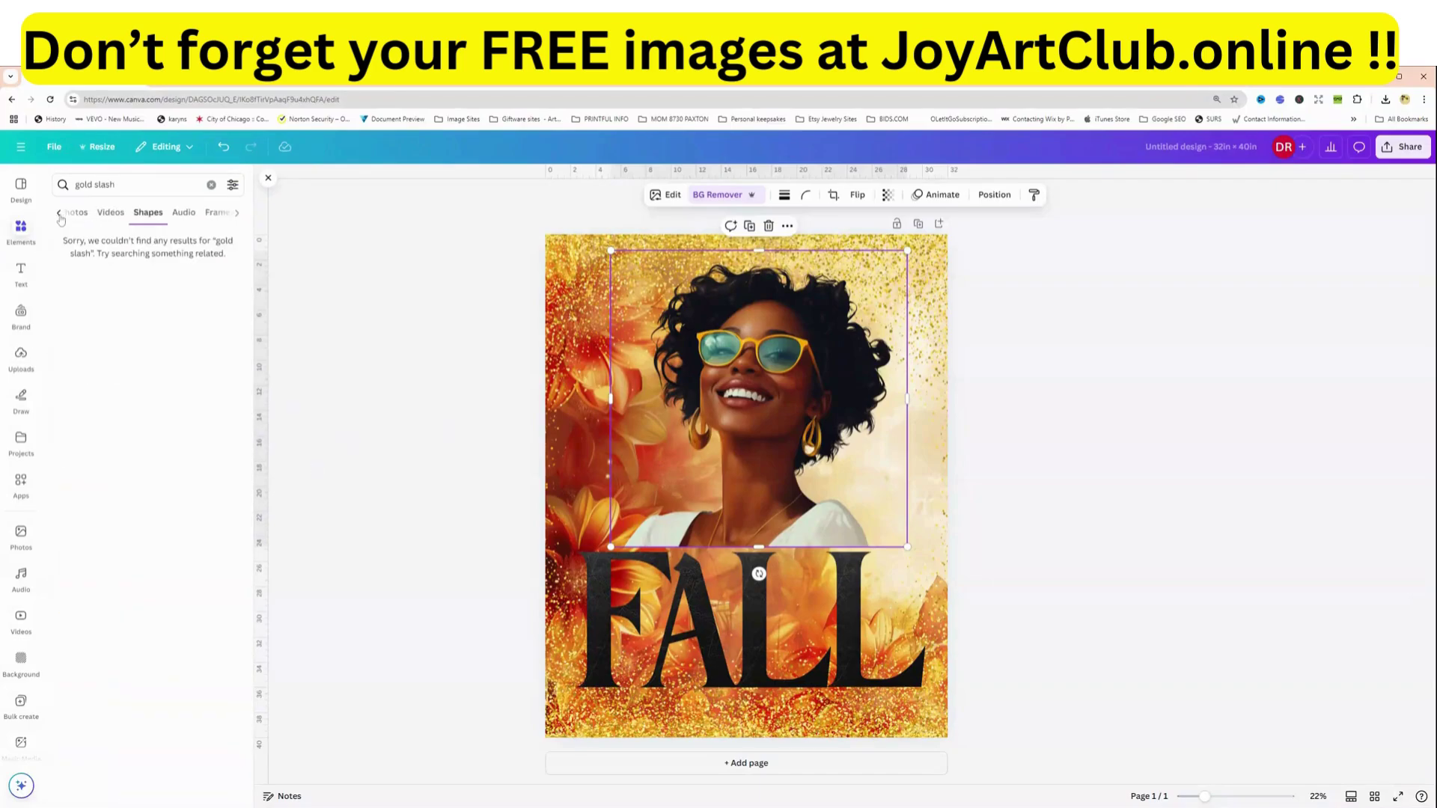
{"action": "left_click", "coordinate": [60, 215]}
{"action": "left_click", "coordinate": [94, 212]}
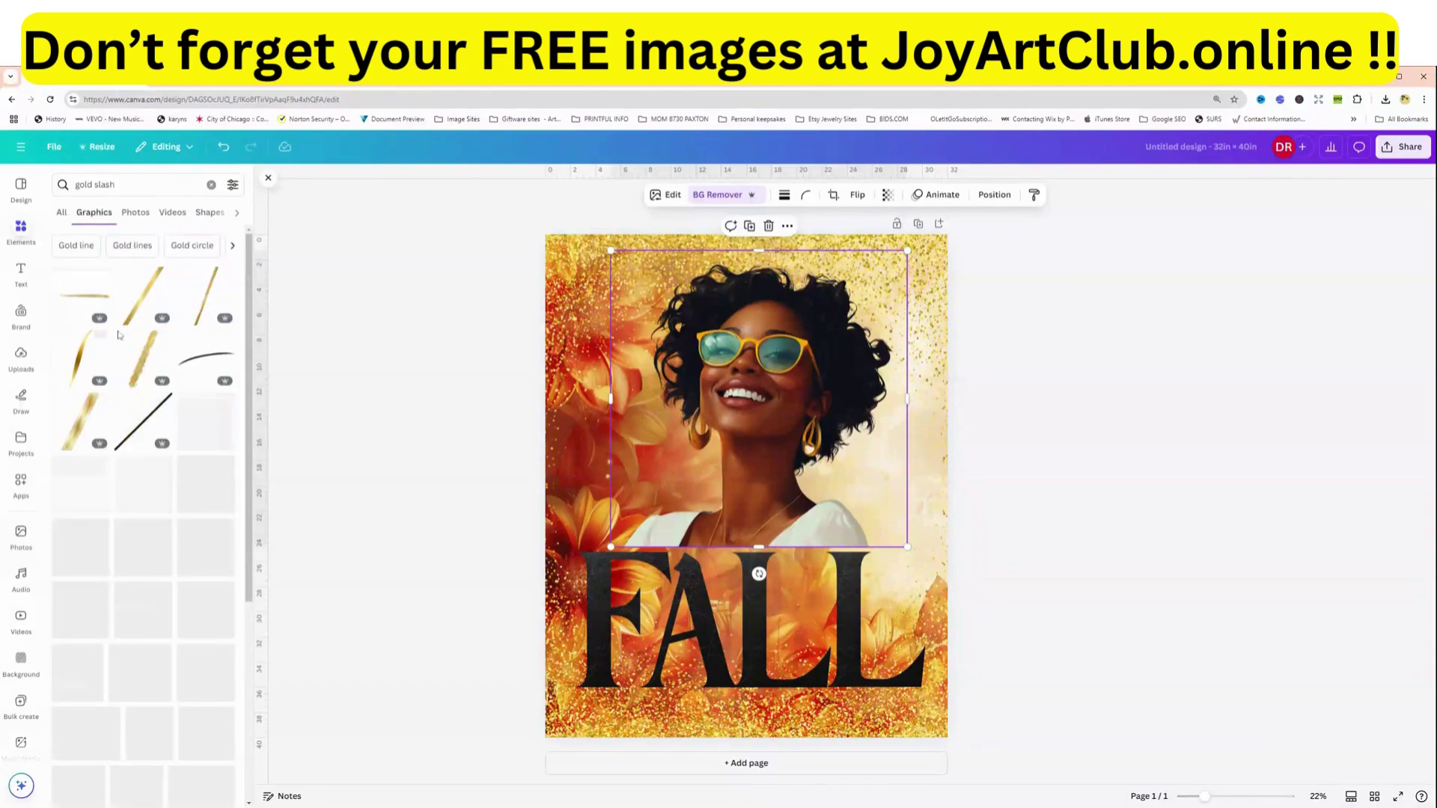
{"action": "left_click", "coordinate": [139, 376]}
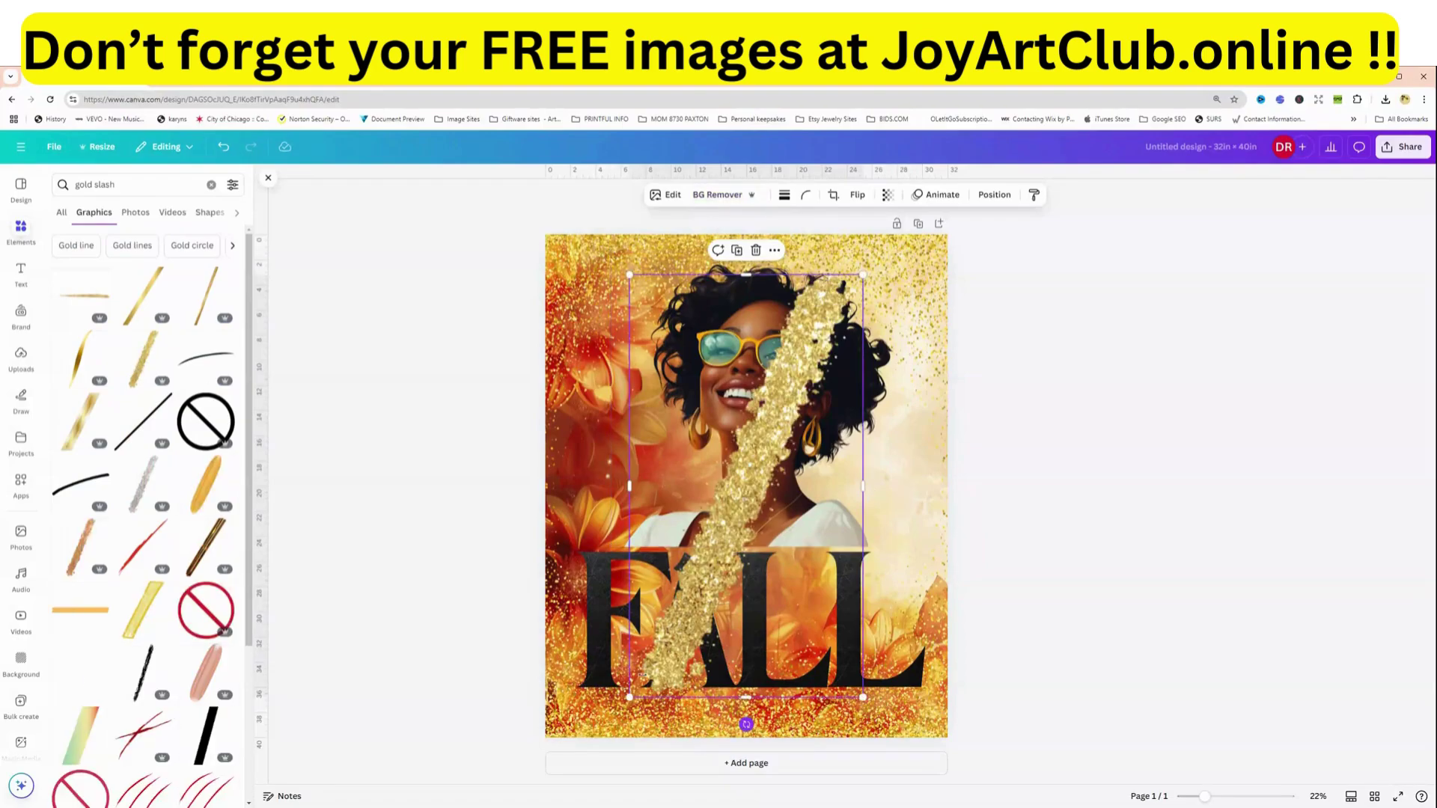
- Rotate the gold glitter stroke to horizontal, scale it down and place it across the portrait's lower edge above the letters
{"action": "left_click_drag", "start_coordinate": [746, 725], "coordinate": [524, 569]}
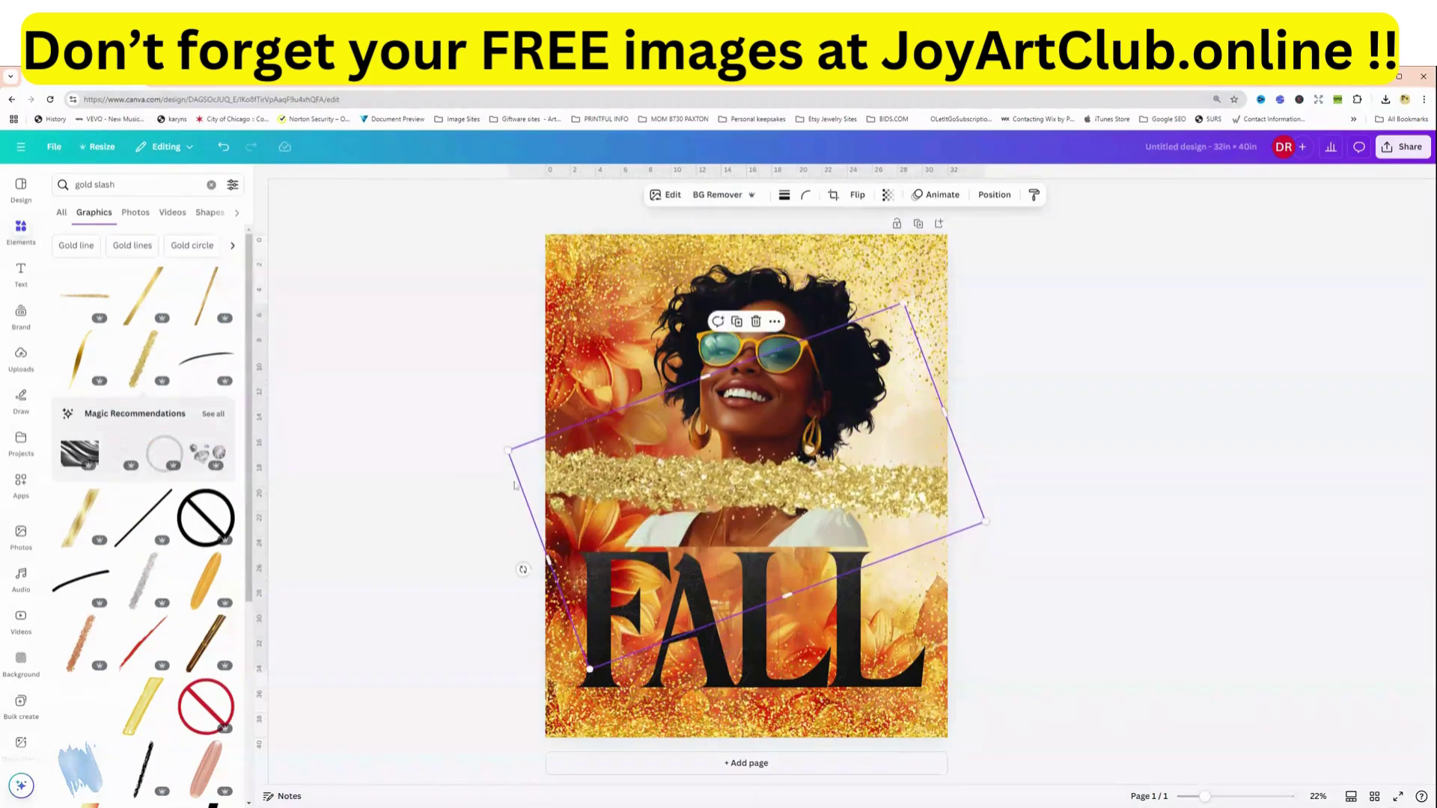
{"action": "left_click_drag", "start_coordinate": [510, 451], "coordinate": [596, 476]}
{"action": "left_click_drag", "start_coordinate": [785, 496], "coordinate": [760, 552]}
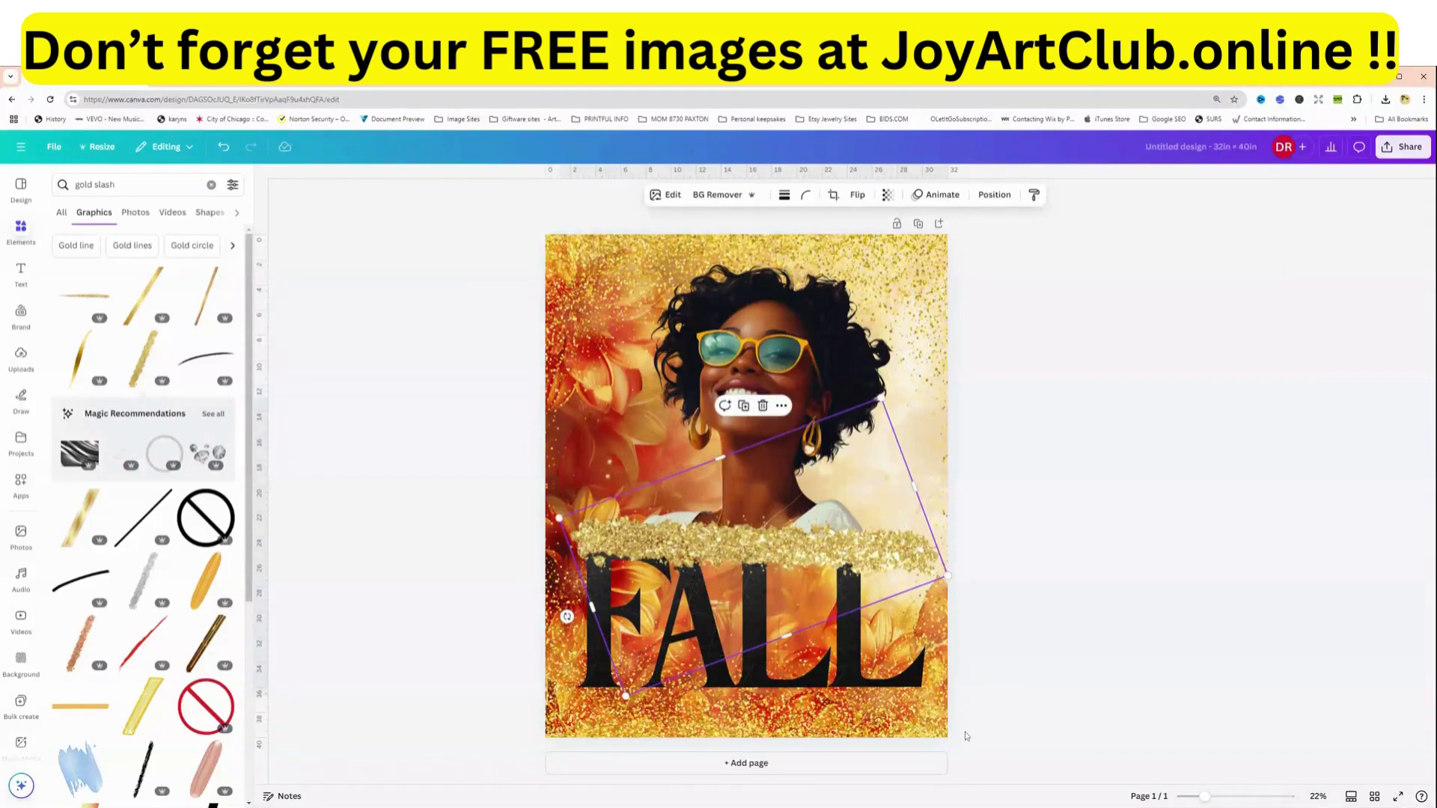
- Bring the last L of FALL to the front, over the gold glitter stroke
{"action": "left_click", "coordinate": [860, 661]}
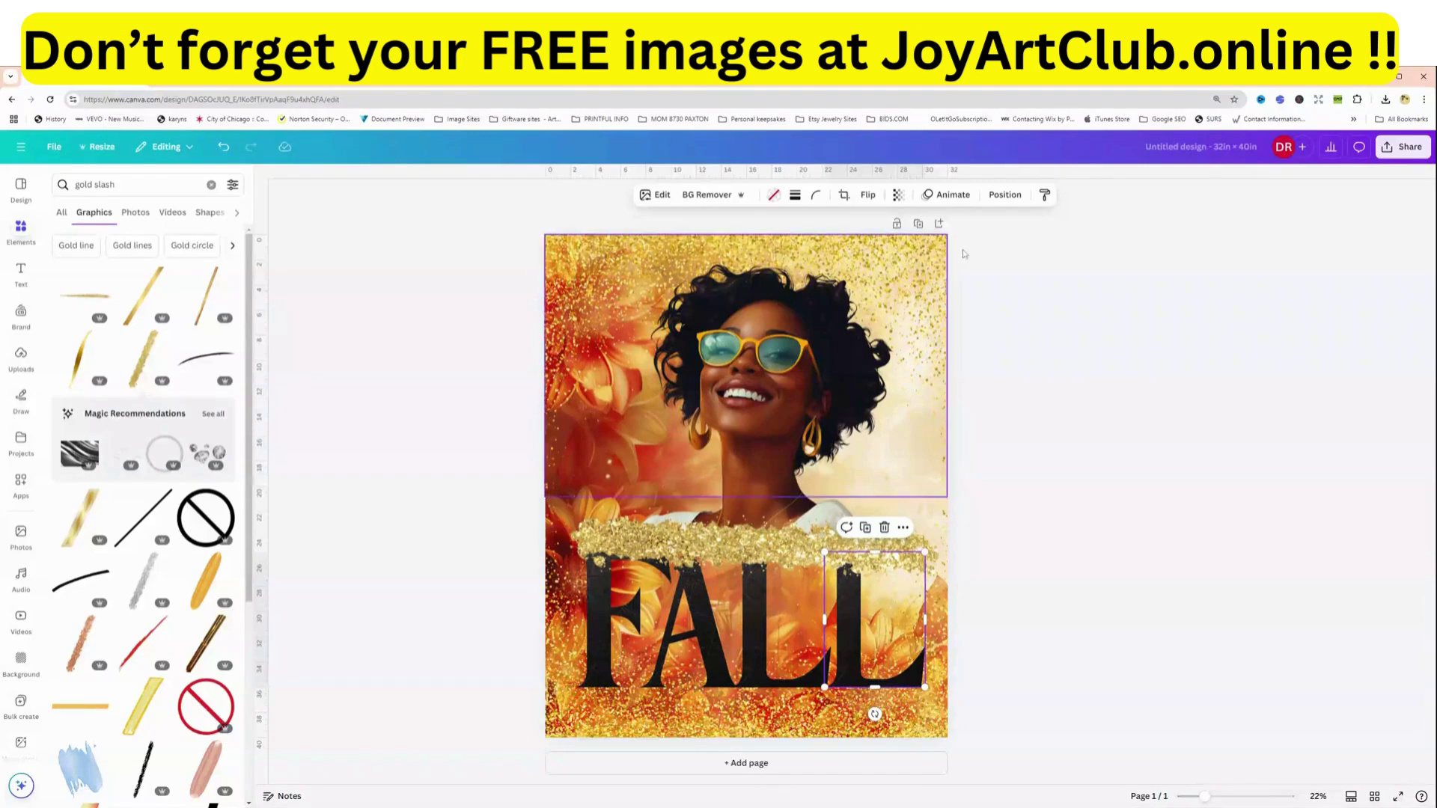
{"action": "left_click", "coordinate": [1005, 199]}
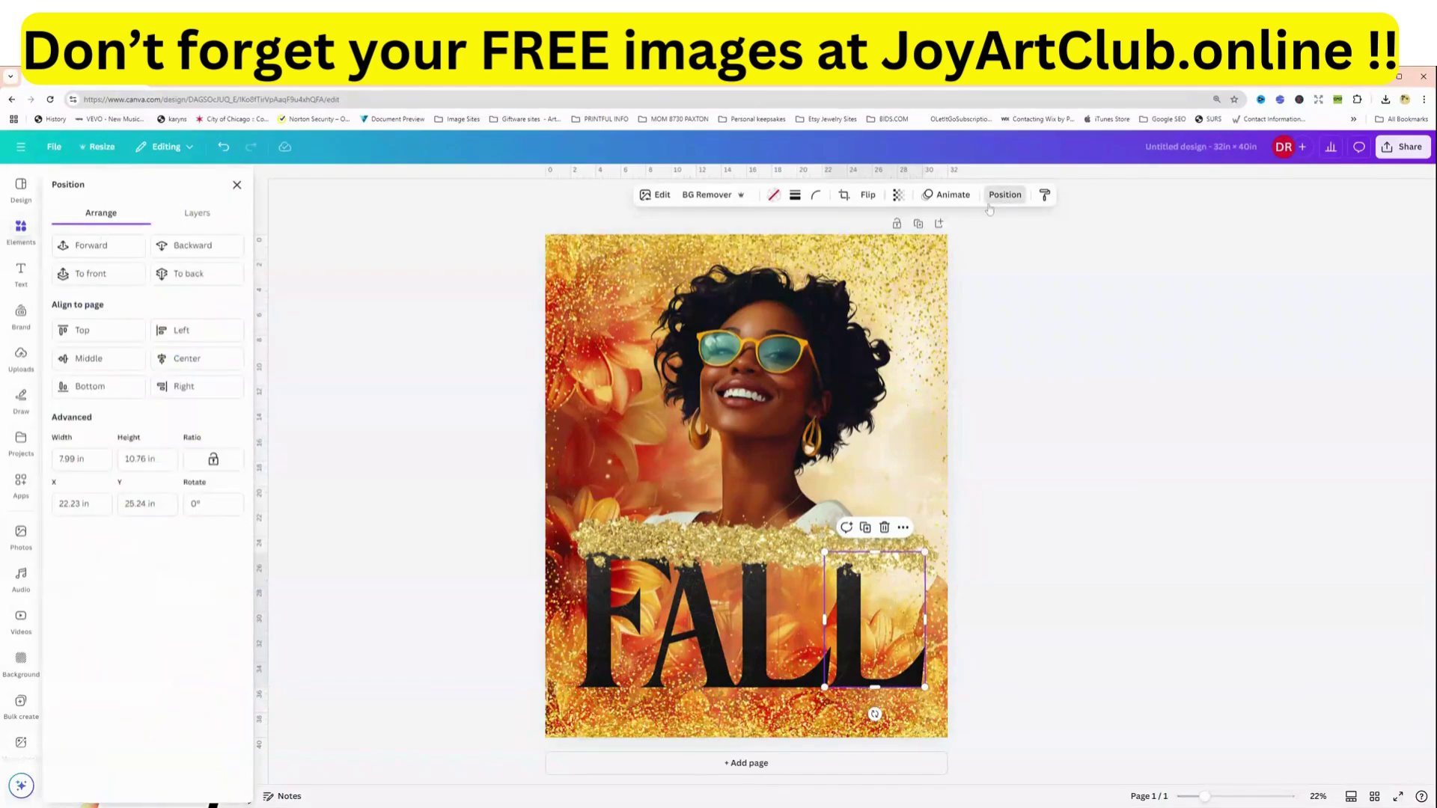
{"action": "left_click", "coordinate": [97, 275]}
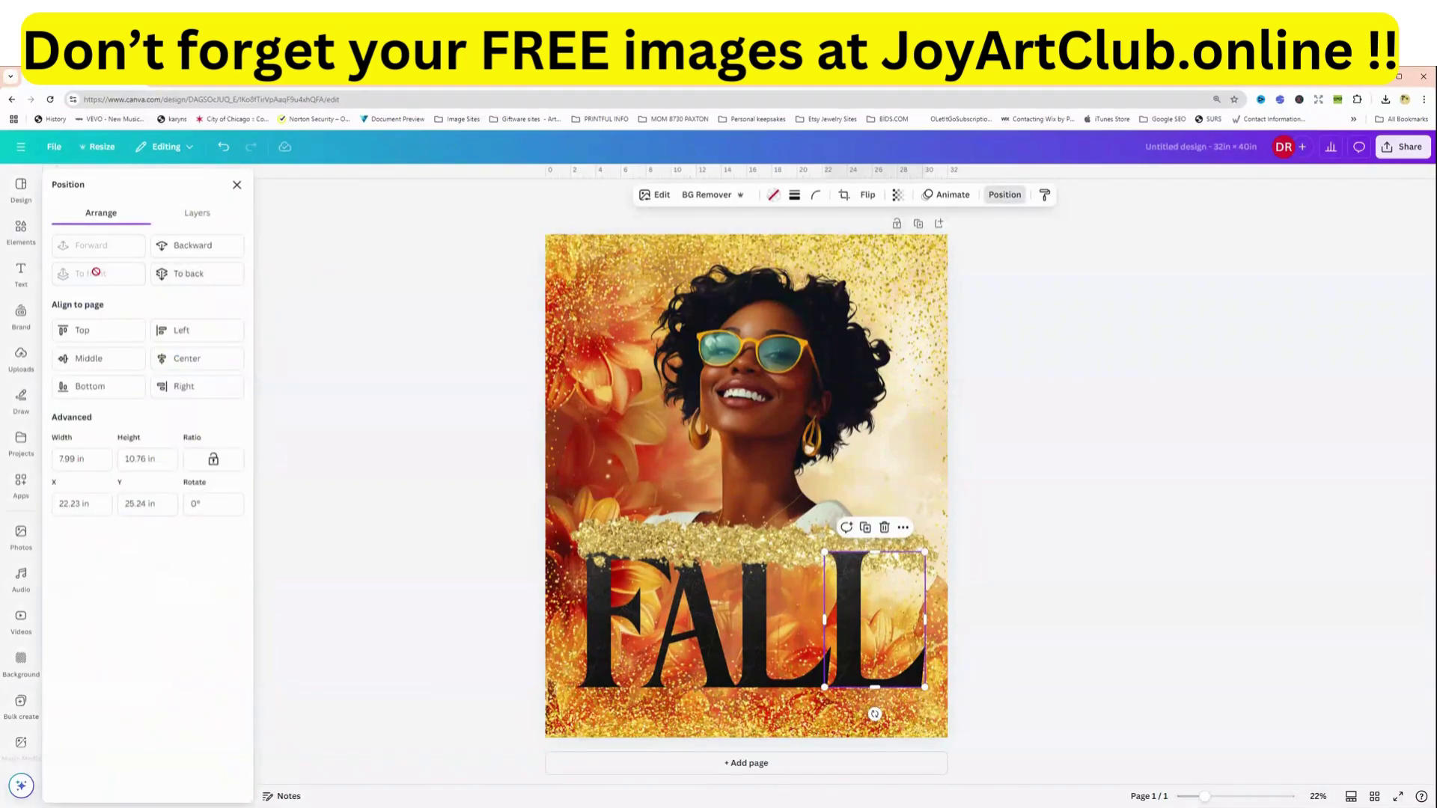
{"action": "left_click", "coordinate": [768, 645]}
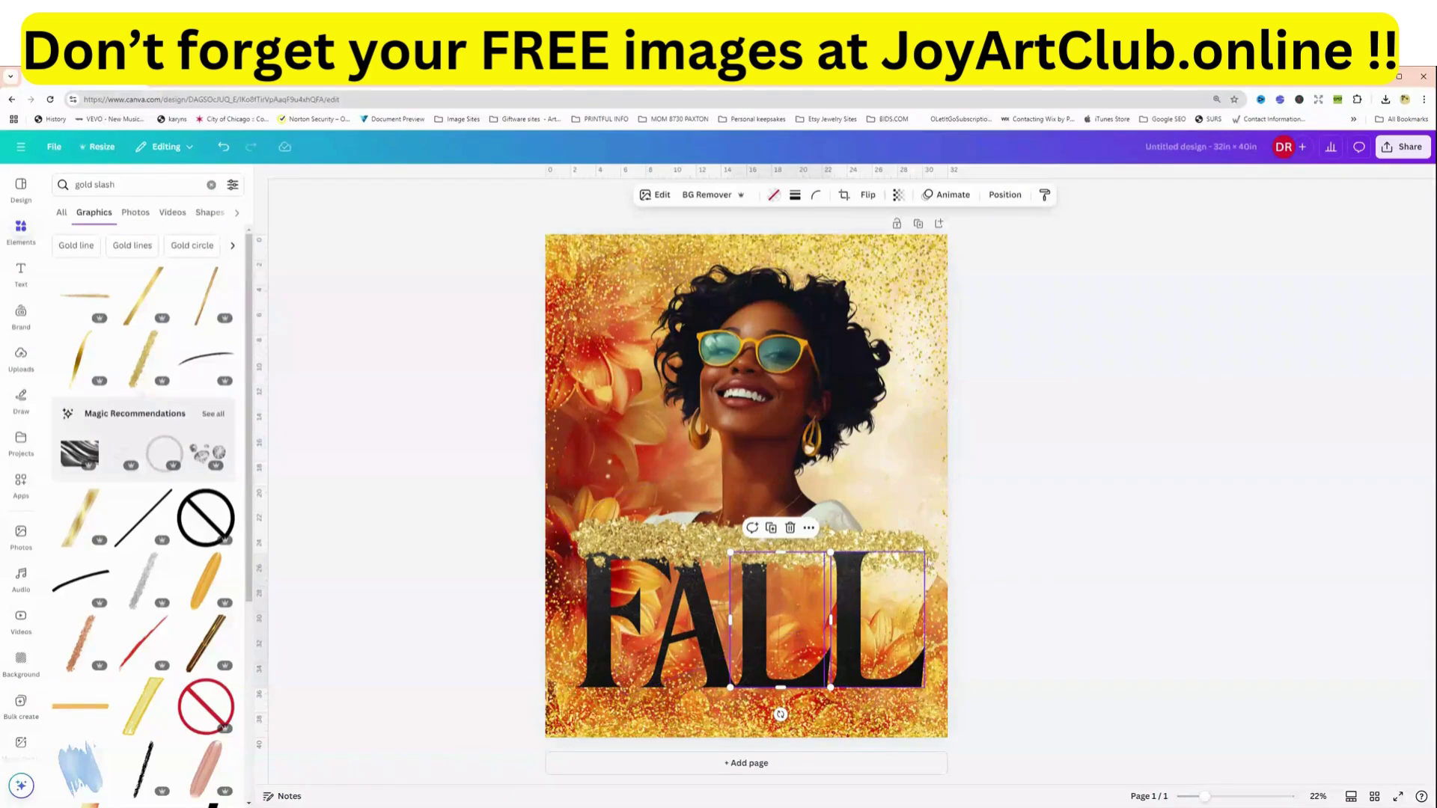
{"action": "left_click", "coordinate": [886, 536]}
{"action": "left_click_drag", "start_coordinate": [886, 535], "coordinate": [885, 539]}
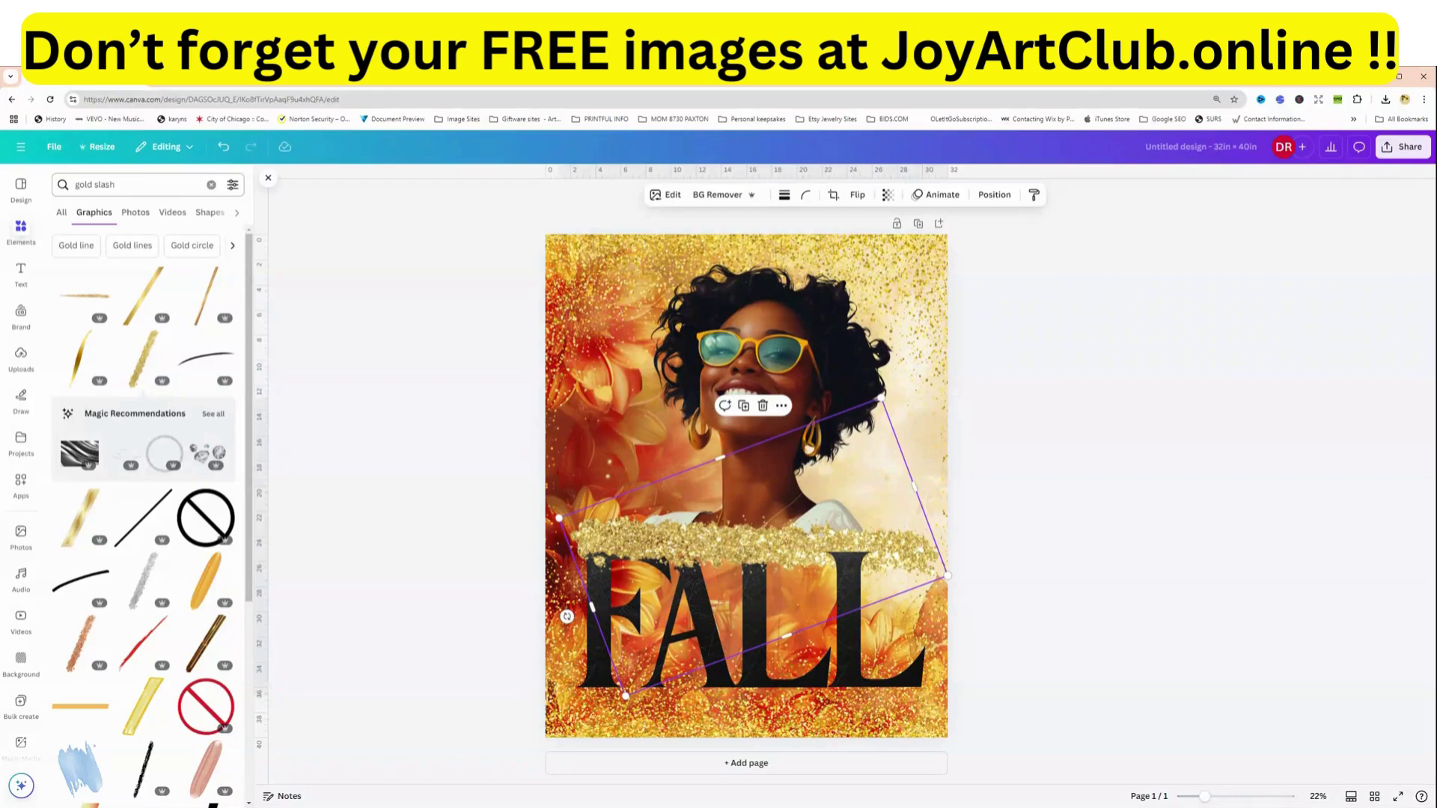
- Search the graphics for "gold specks" and place the gold dots graphic over the portrait
{"action": "double_click", "coordinate": [105, 184]}
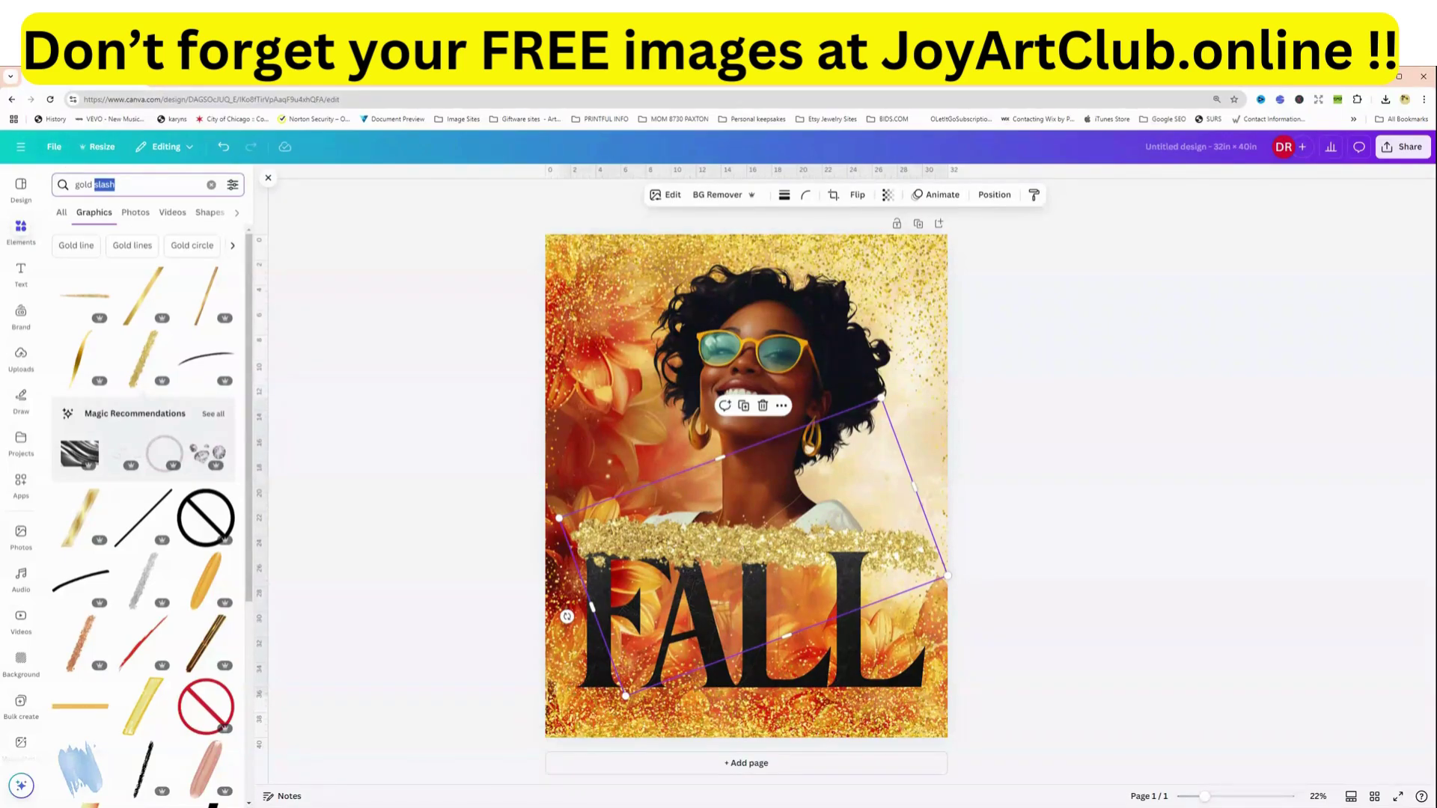
{"action": "type", "text": "speck"}
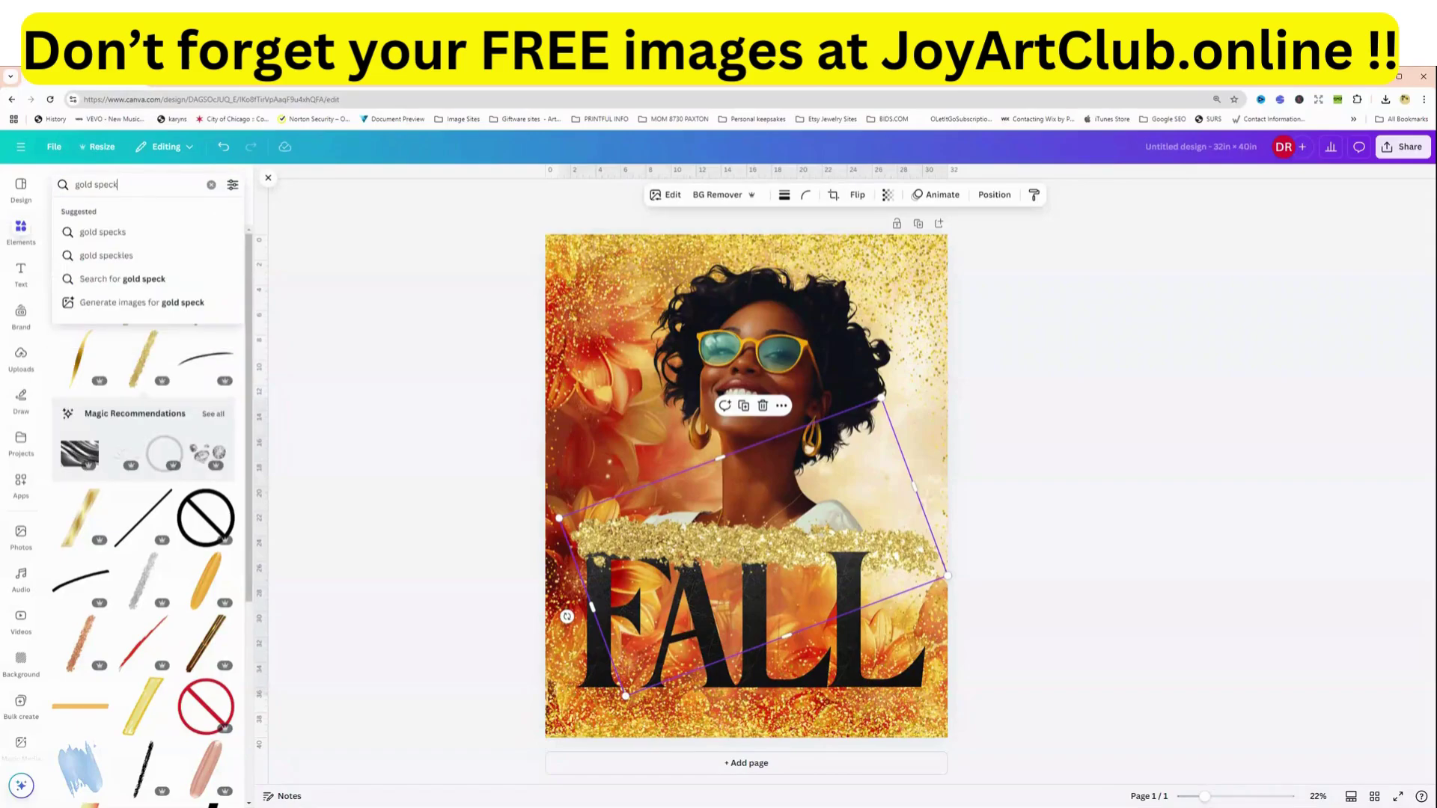
{"action": "type", "text": "s"}
{"action": "key", "text": "Return"}
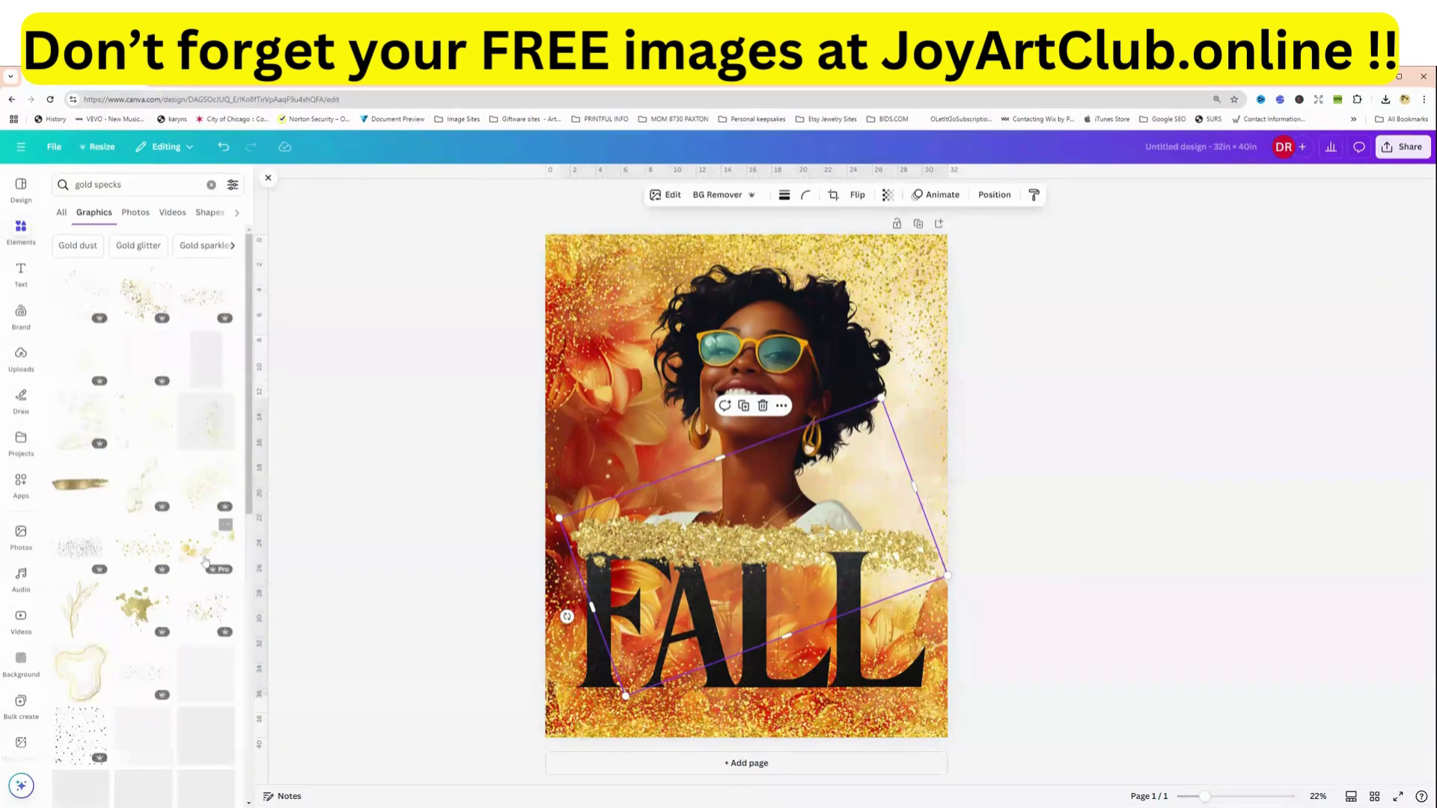
{"action": "left_click_drag", "start_coordinate": [193, 549], "coordinate": [695, 388]}
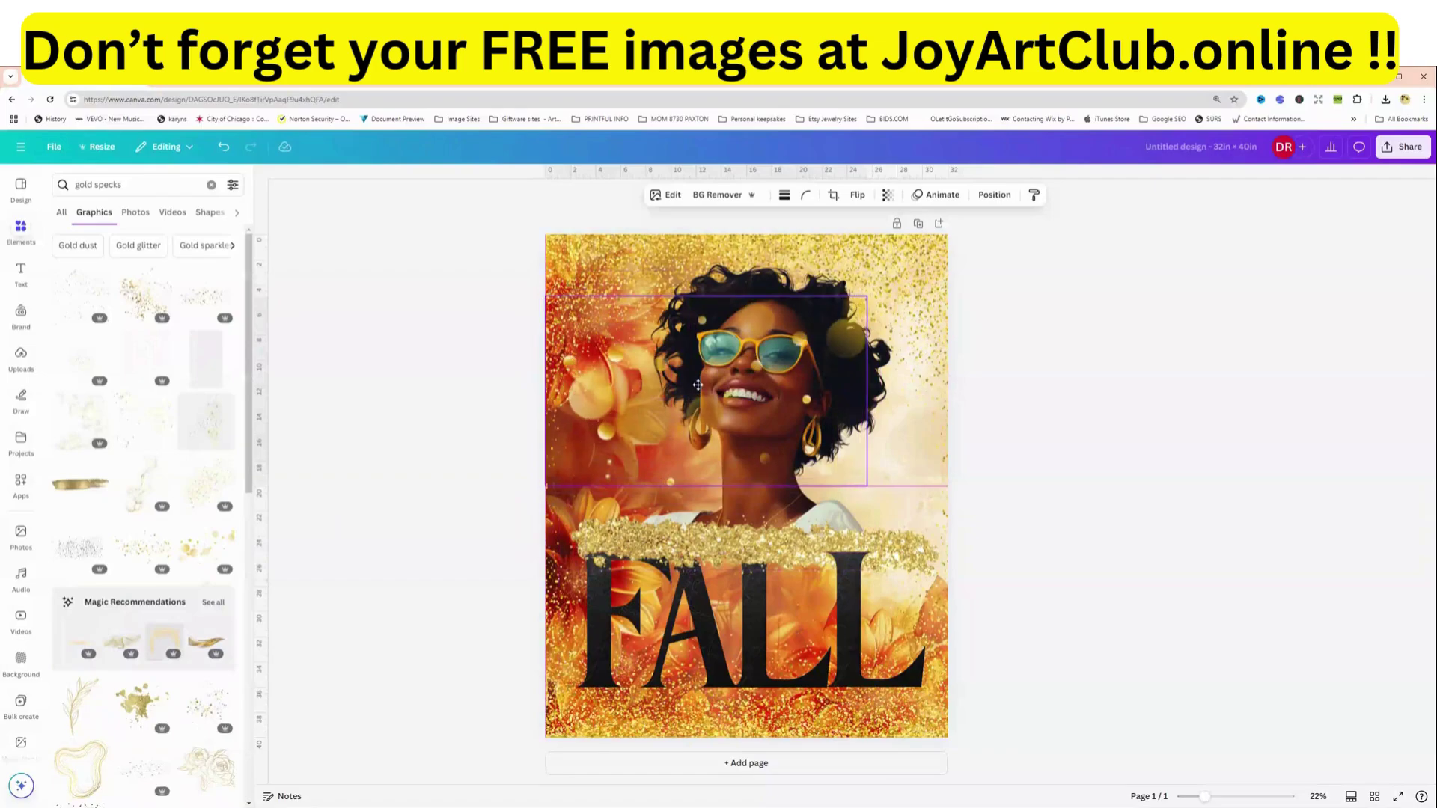
- Enlarge the gold dots graphic to the full page width, about 32 x 18.9 in, and move it down to overlap the letters' upper half
{"action": "left_click_drag", "start_coordinate": [866, 487], "coordinate": [953, 523]}
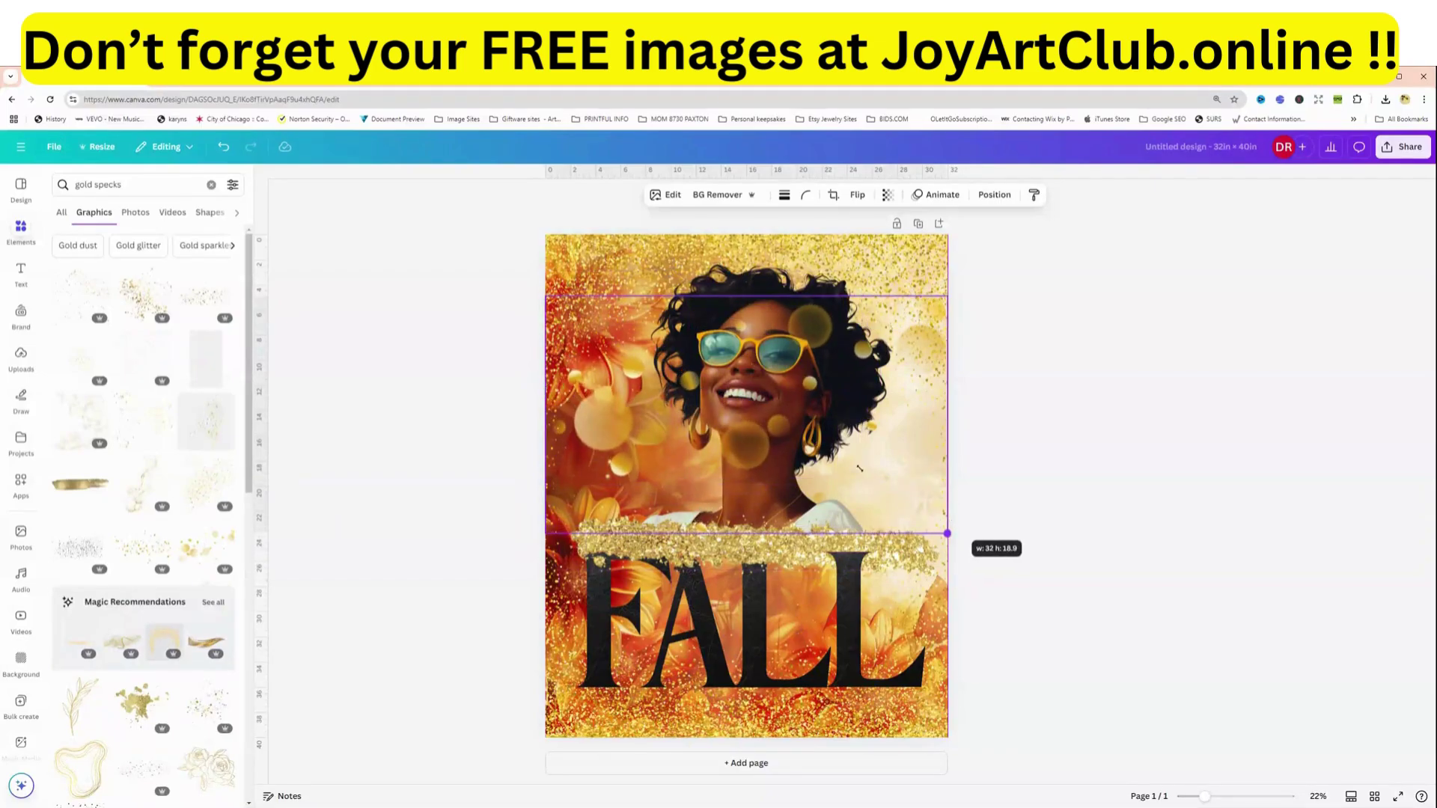
{"action": "left_click_drag", "start_coordinate": [859, 468], "coordinate": [830, 508]}
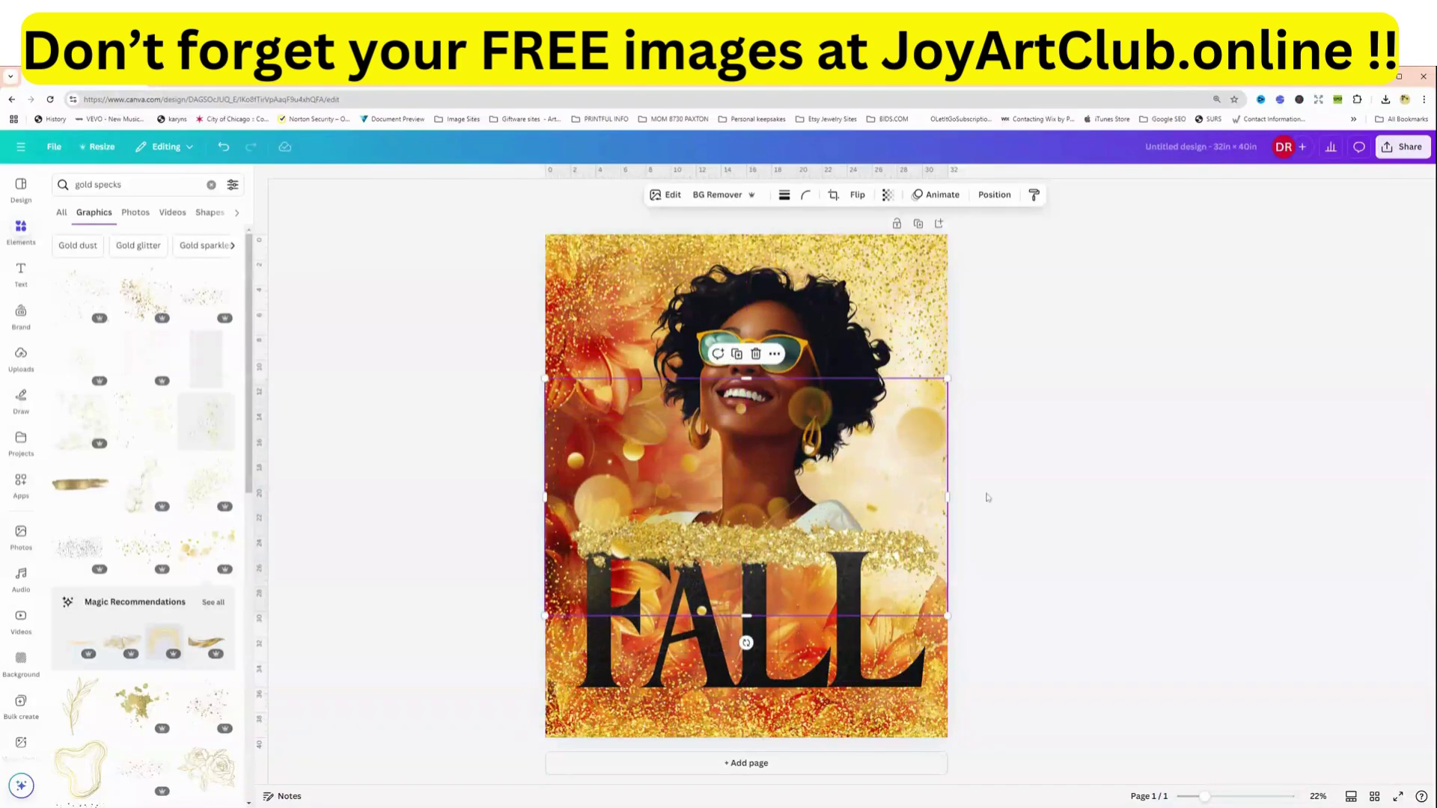
{"action": "left_click", "coordinate": [1066, 491]}
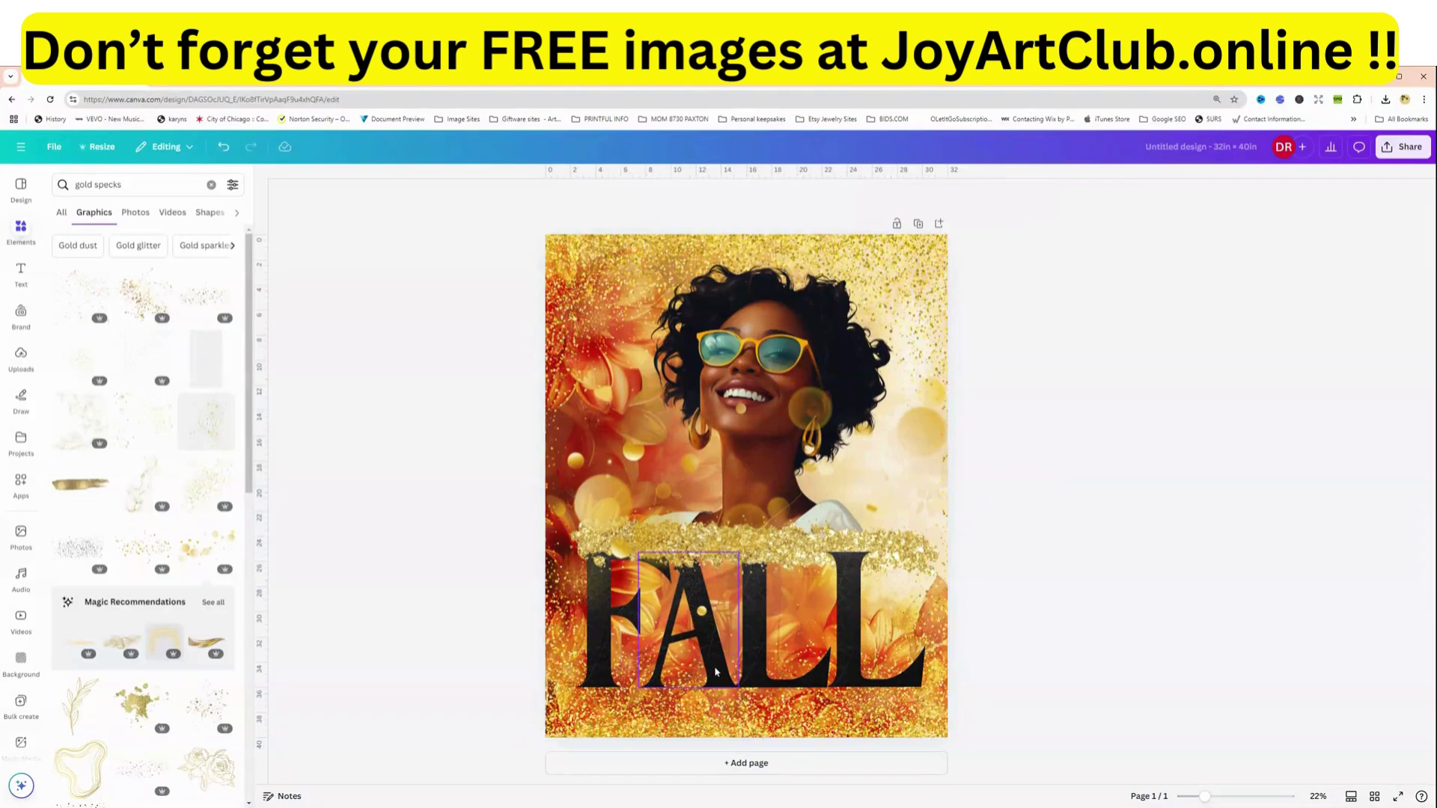
- Fully lock the F letter frame in place
{"action": "left_click", "coordinate": [716, 674]}
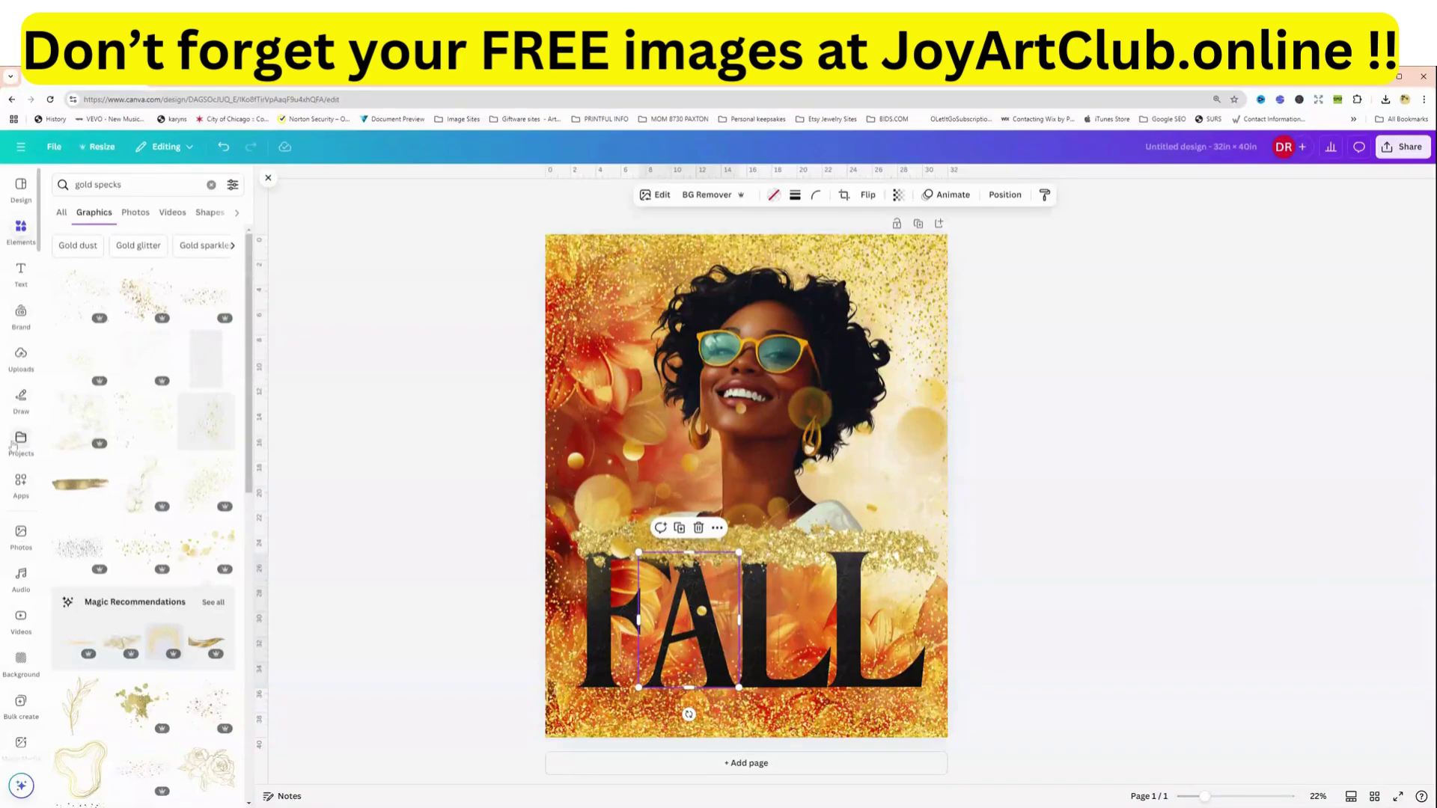
{"action": "left_click", "coordinate": [20, 230]}
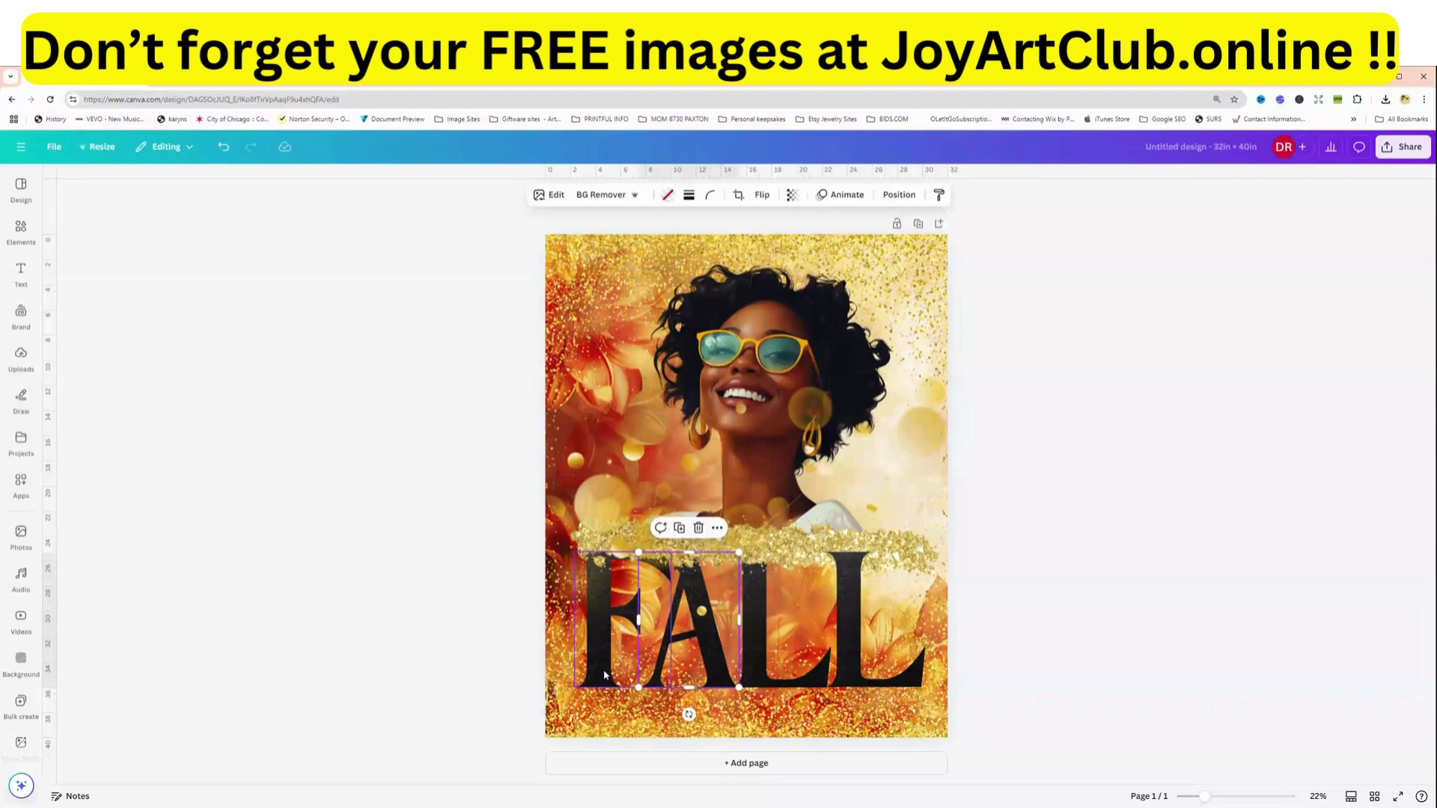
{"action": "left_click", "coordinate": [603, 669]}
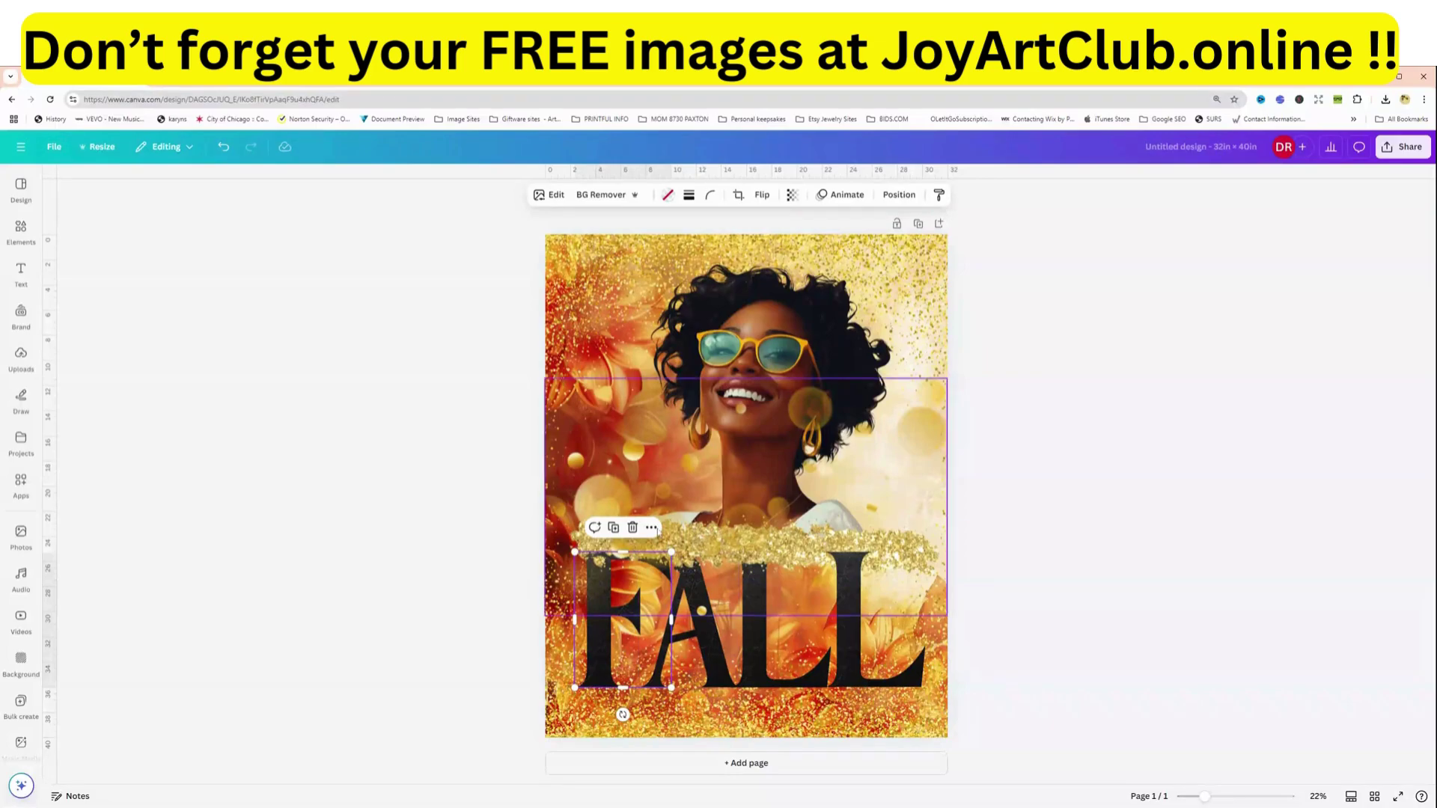
{"action": "left_click", "coordinate": [651, 528]}
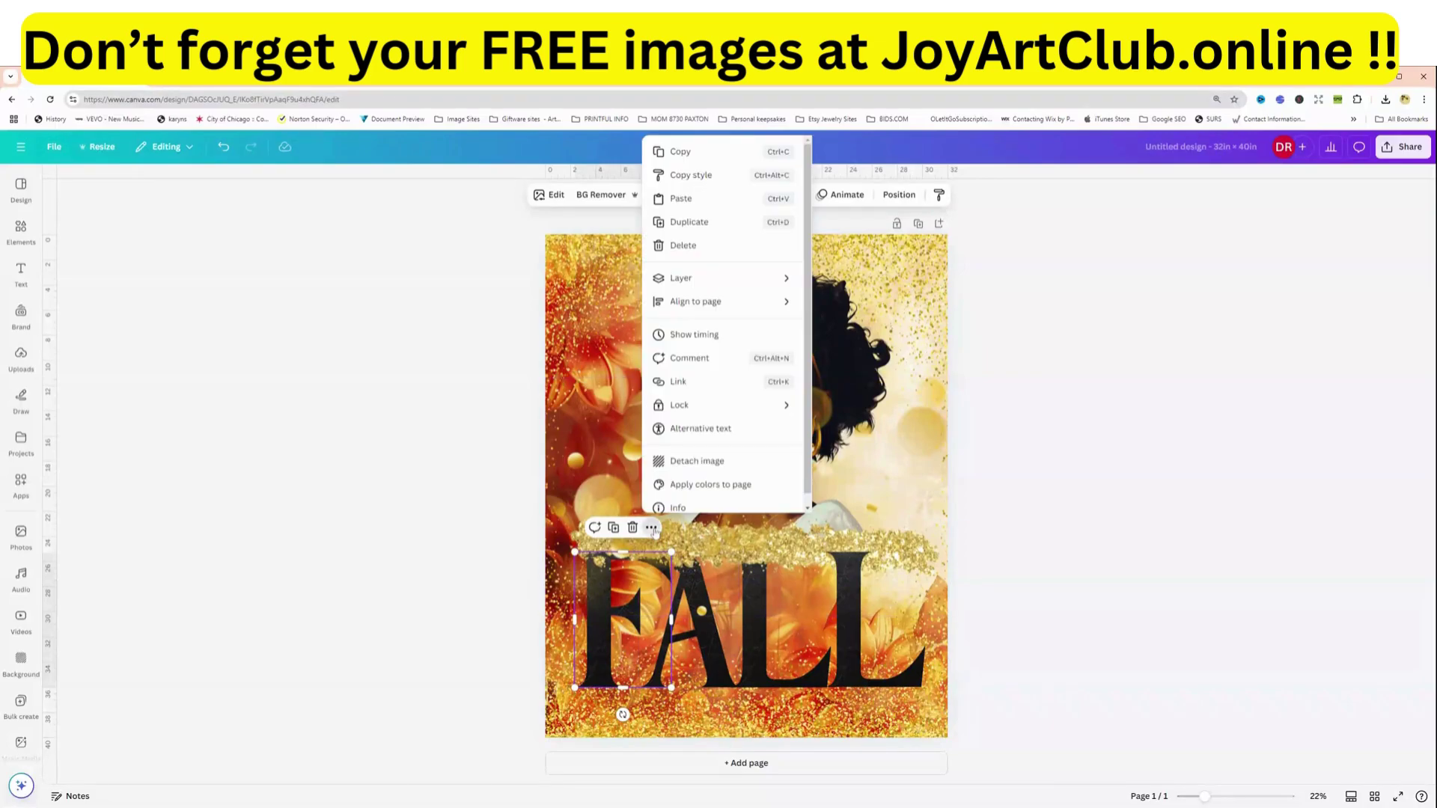
{"action": "mouse_move", "coordinate": [683, 408]}
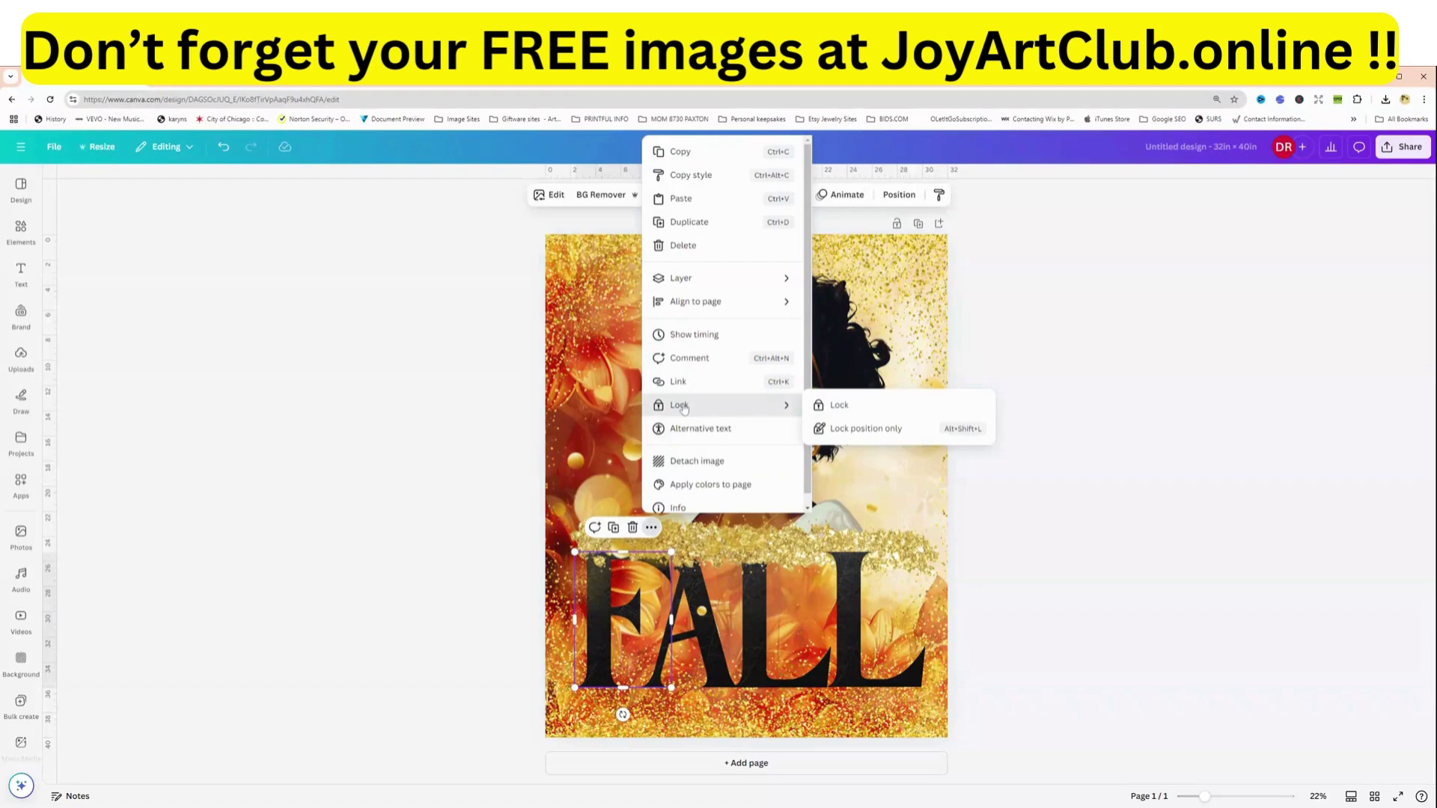
{"action": "left_click", "coordinate": [839, 405]}
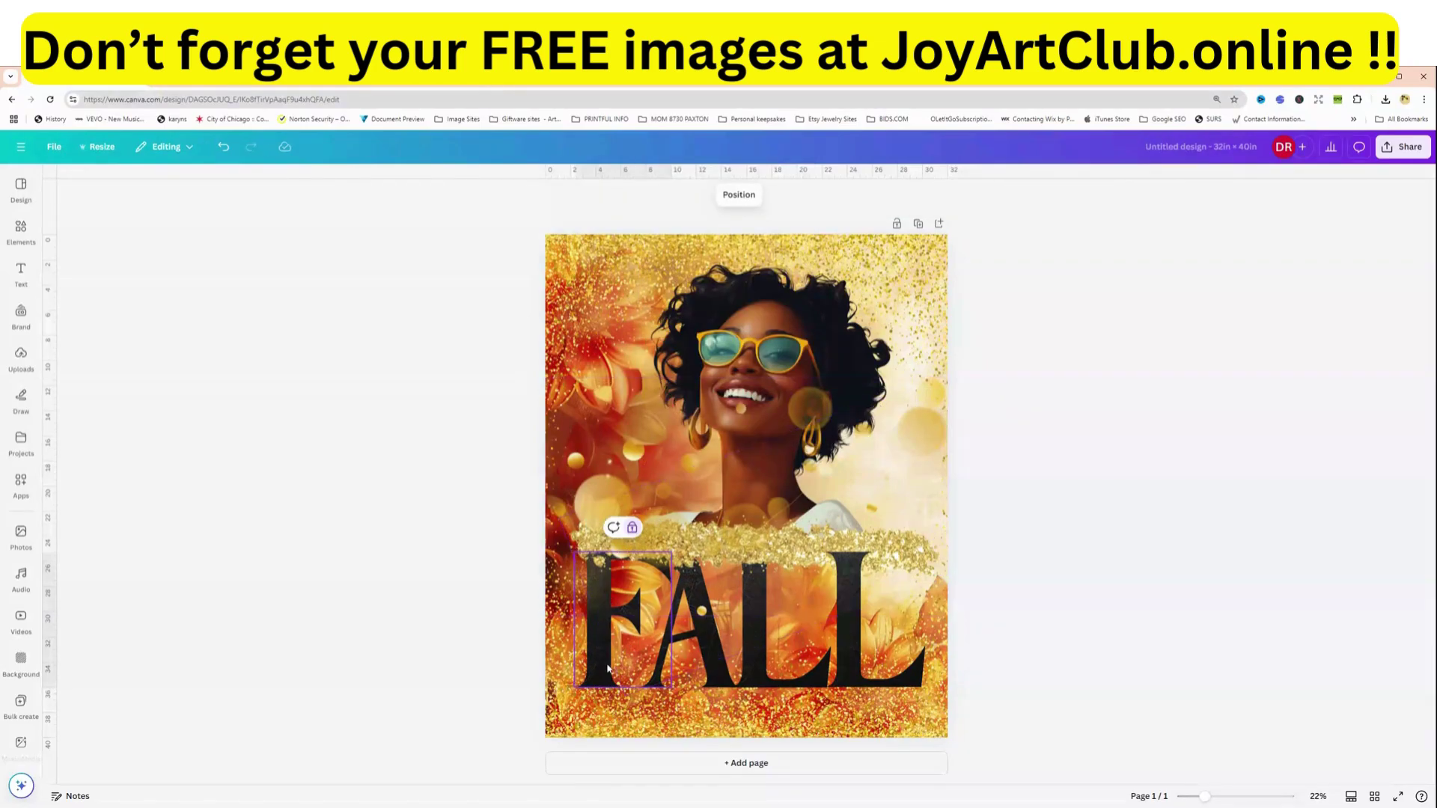
- Fully lock the A and the first L letter frames in place
{"action": "left_click", "coordinate": [704, 615]}
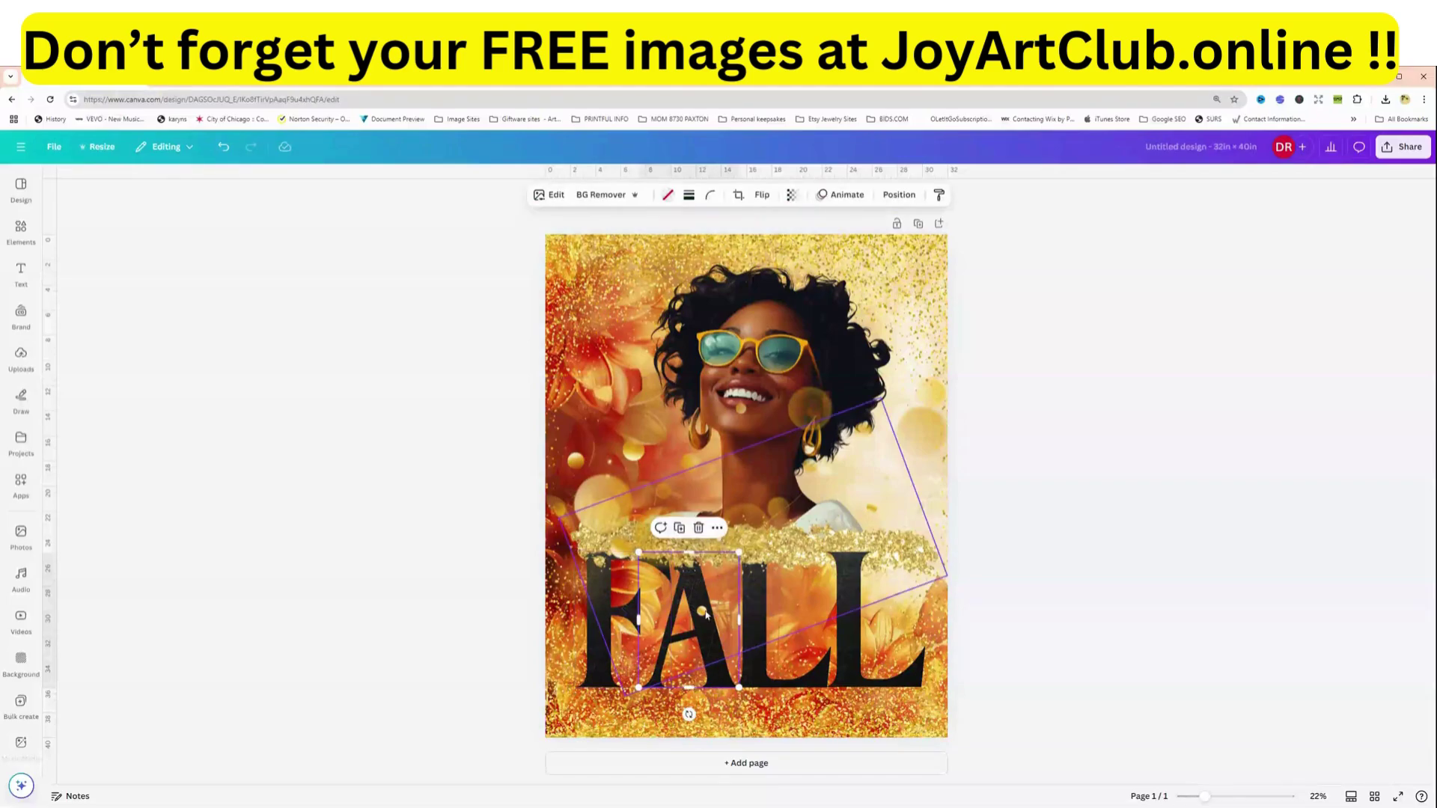
{"action": "left_click", "coordinate": [717, 527]}
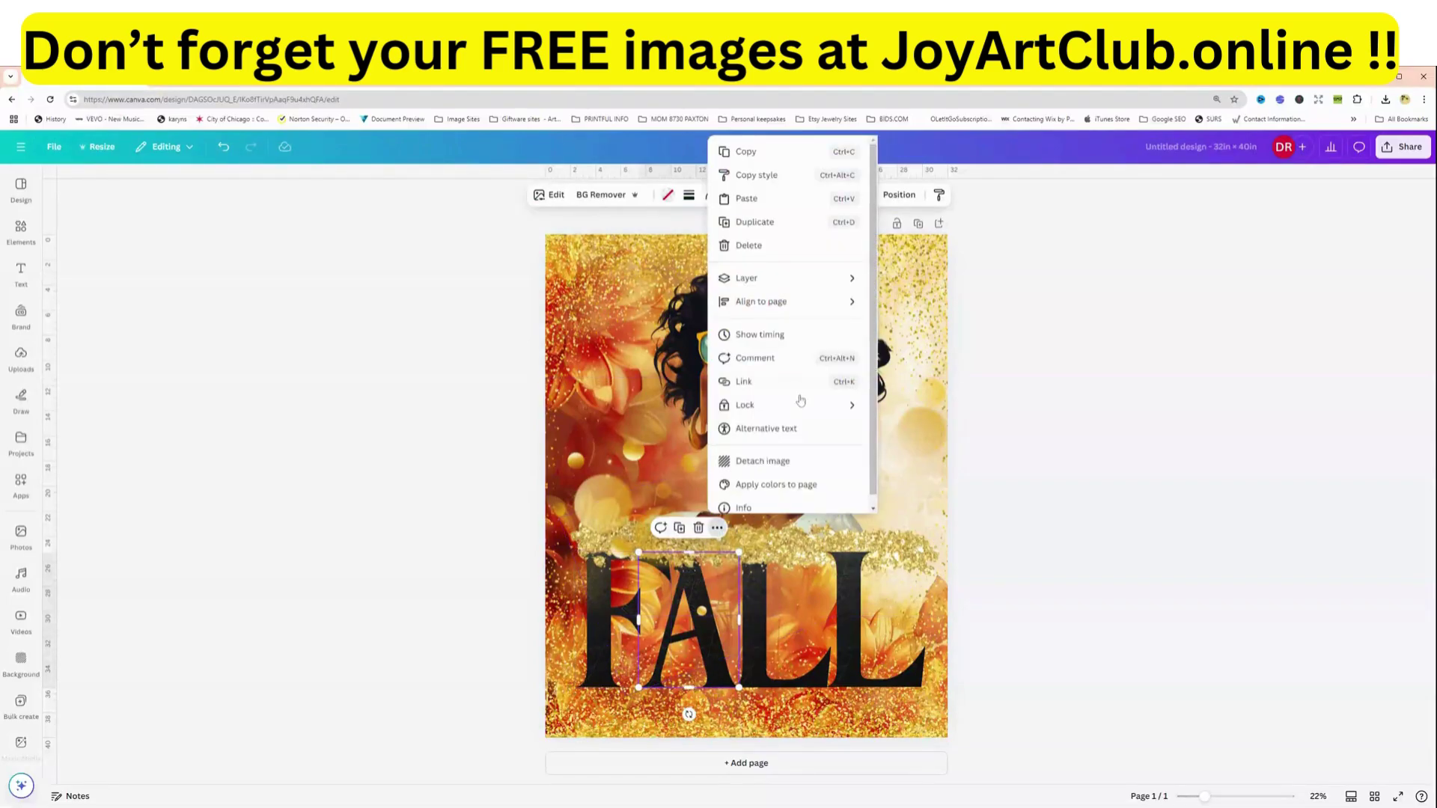
{"action": "mouse_move", "coordinate": [801, 402]}
{"action": "left_click", "coordinate": [894, 406]}
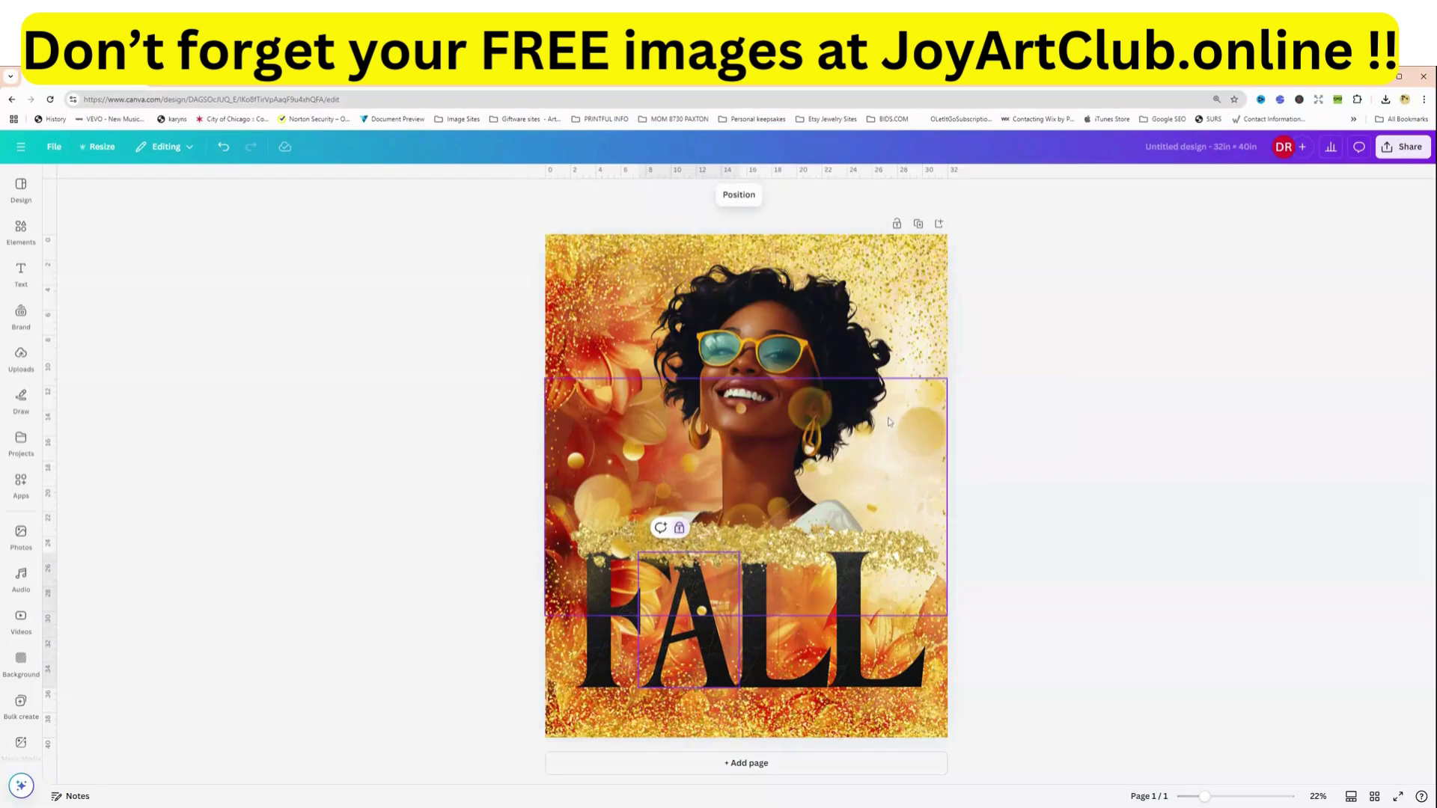
{"action": "left_click", "coordinate": [800, 568]}
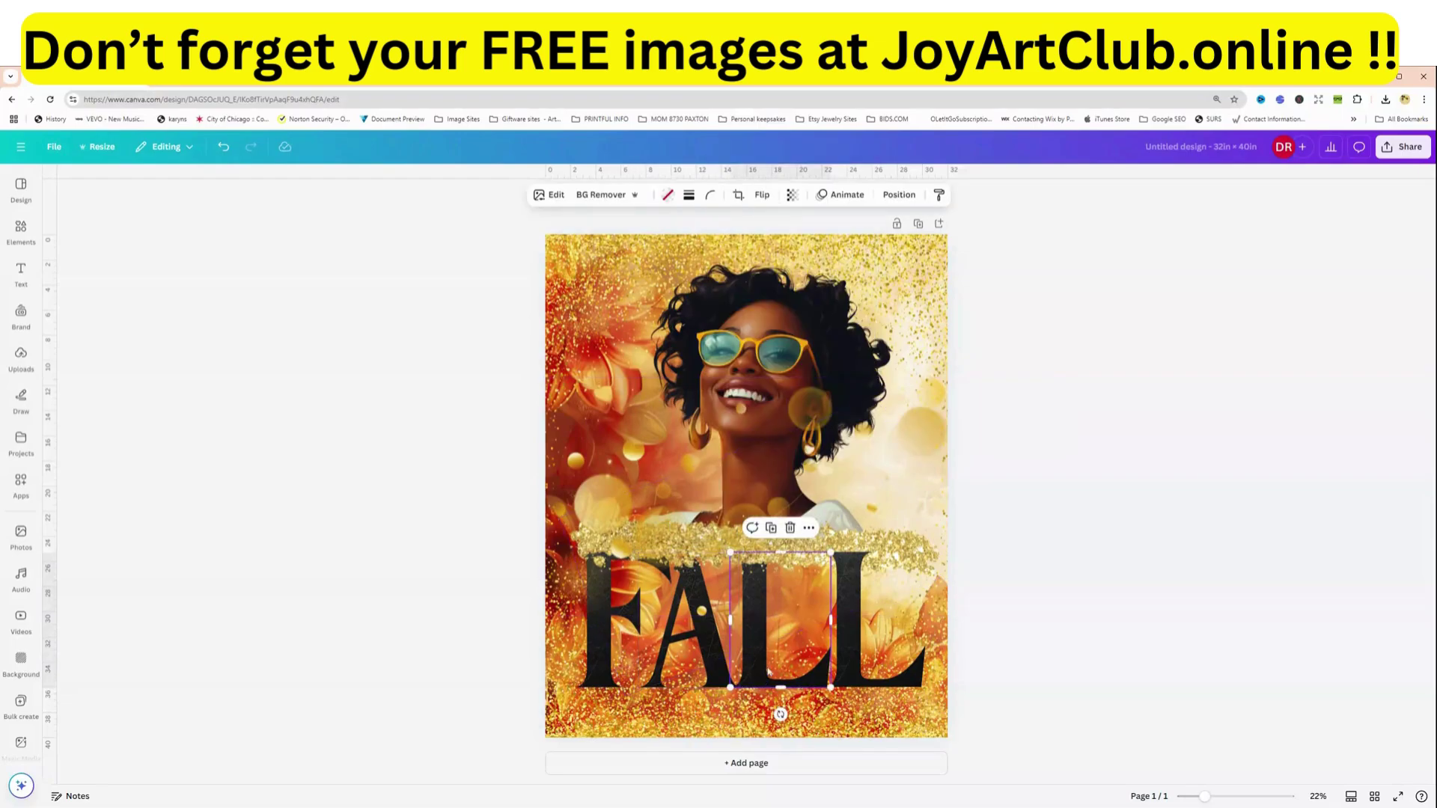
{"action": "left_click", "coordinate": [808, 527]}
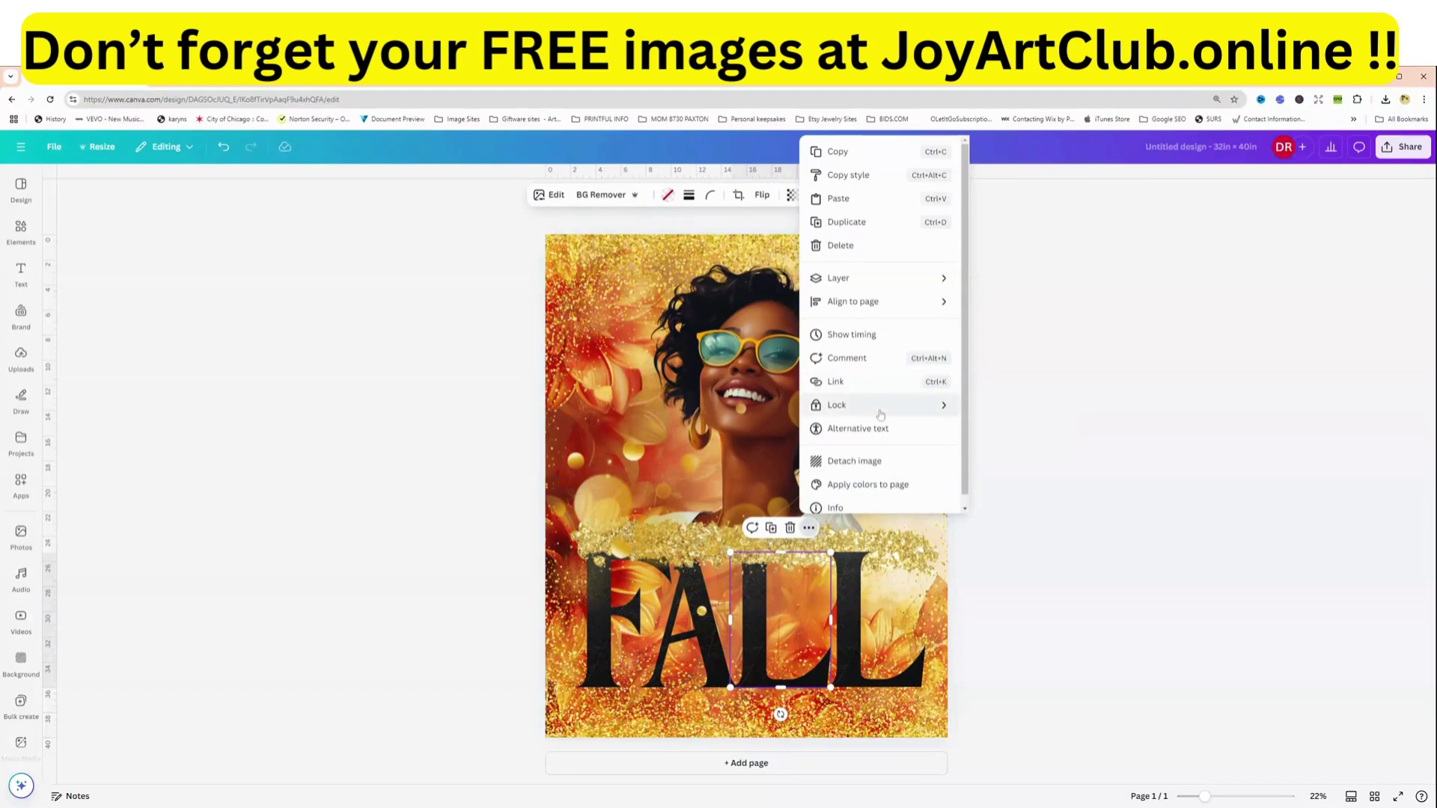
{"action": "mouse_move", "coordinate": [880, 414]}
{"action": "left_click", "coordinate": [996, 405]}
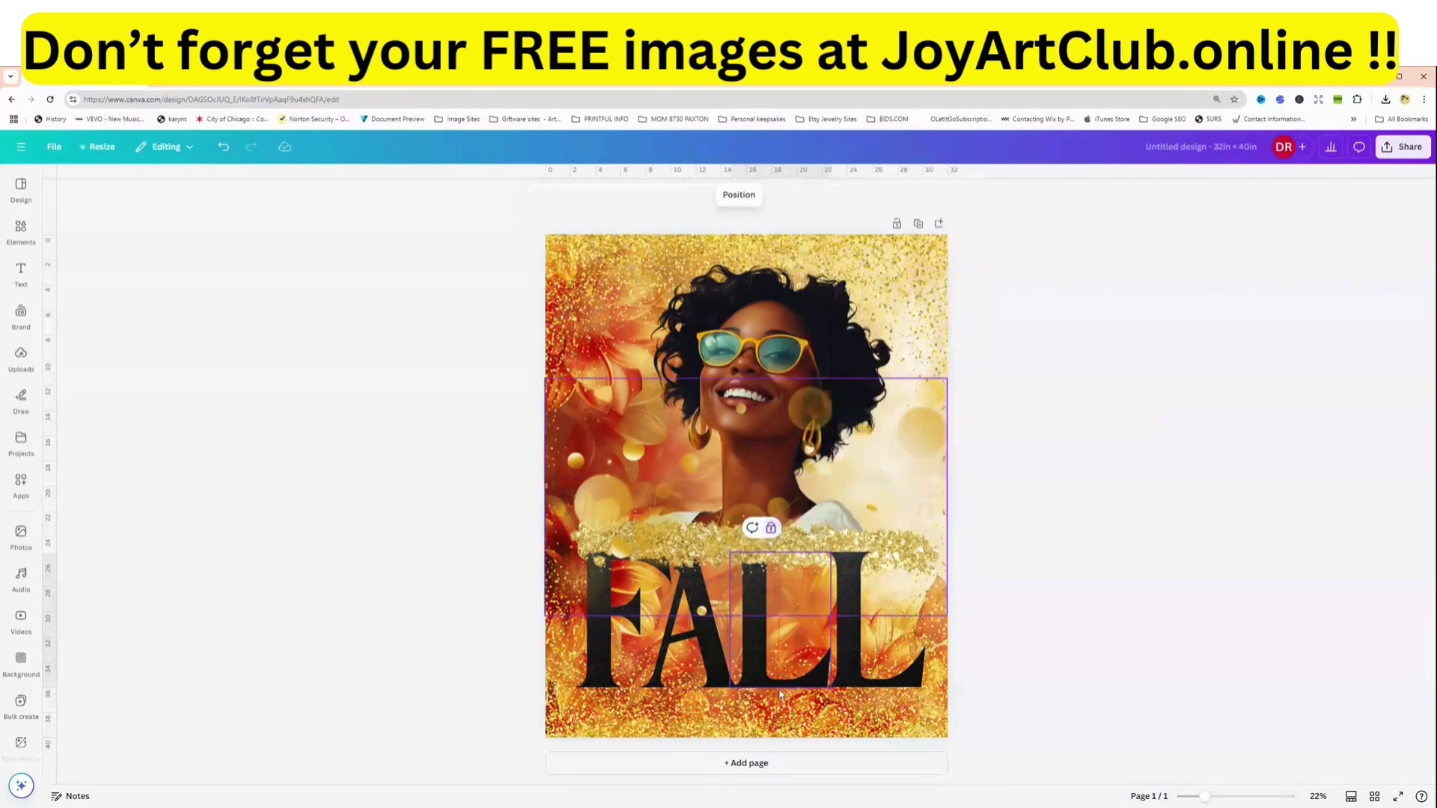
- Fully lock the last L letter frame in place and deselect it
{"action": "left_click", "coordinate": [856, 682]}
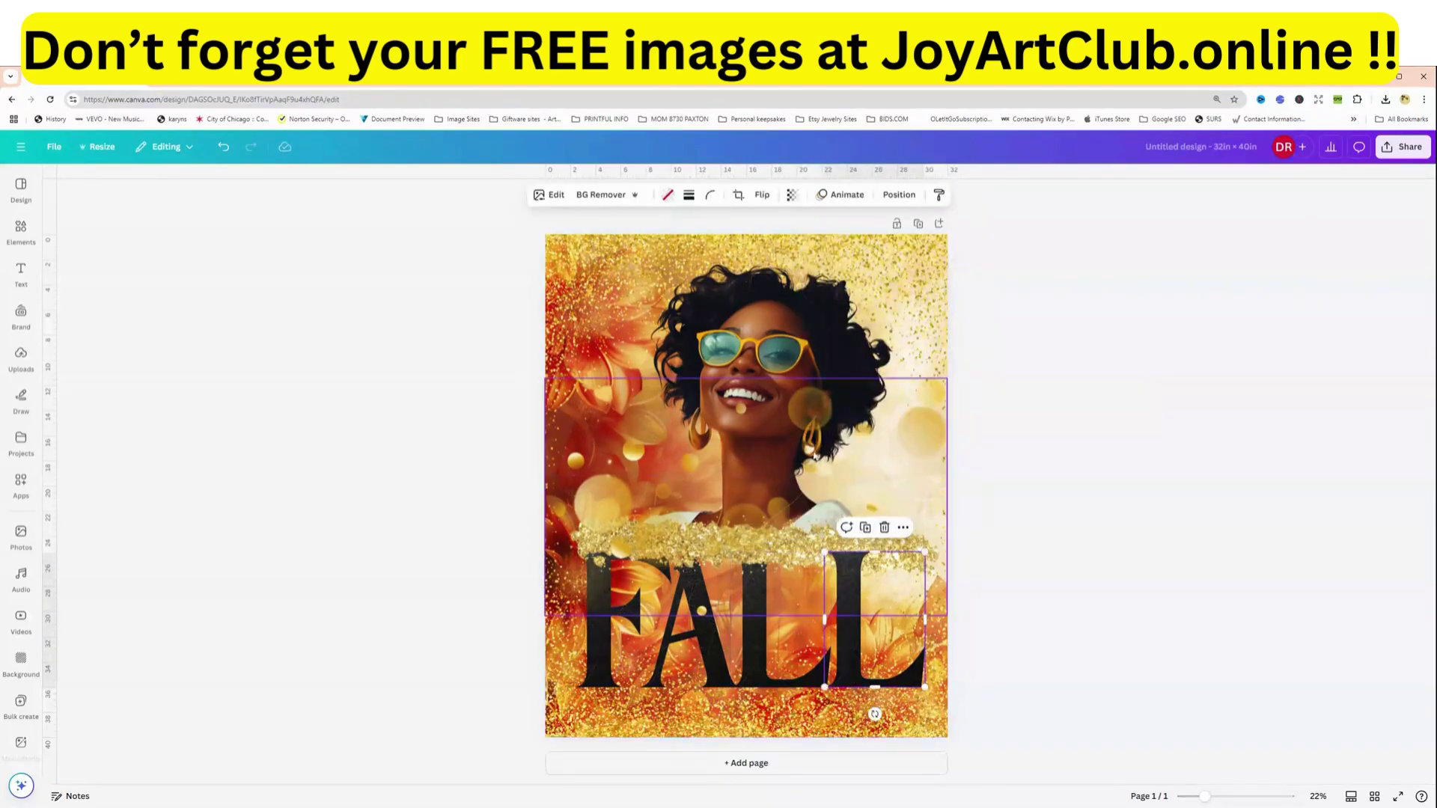
{"action": "left_click", "coordinate": [903, 528]}
{"action": "mouse_move", "coordinate": [959, 410]}
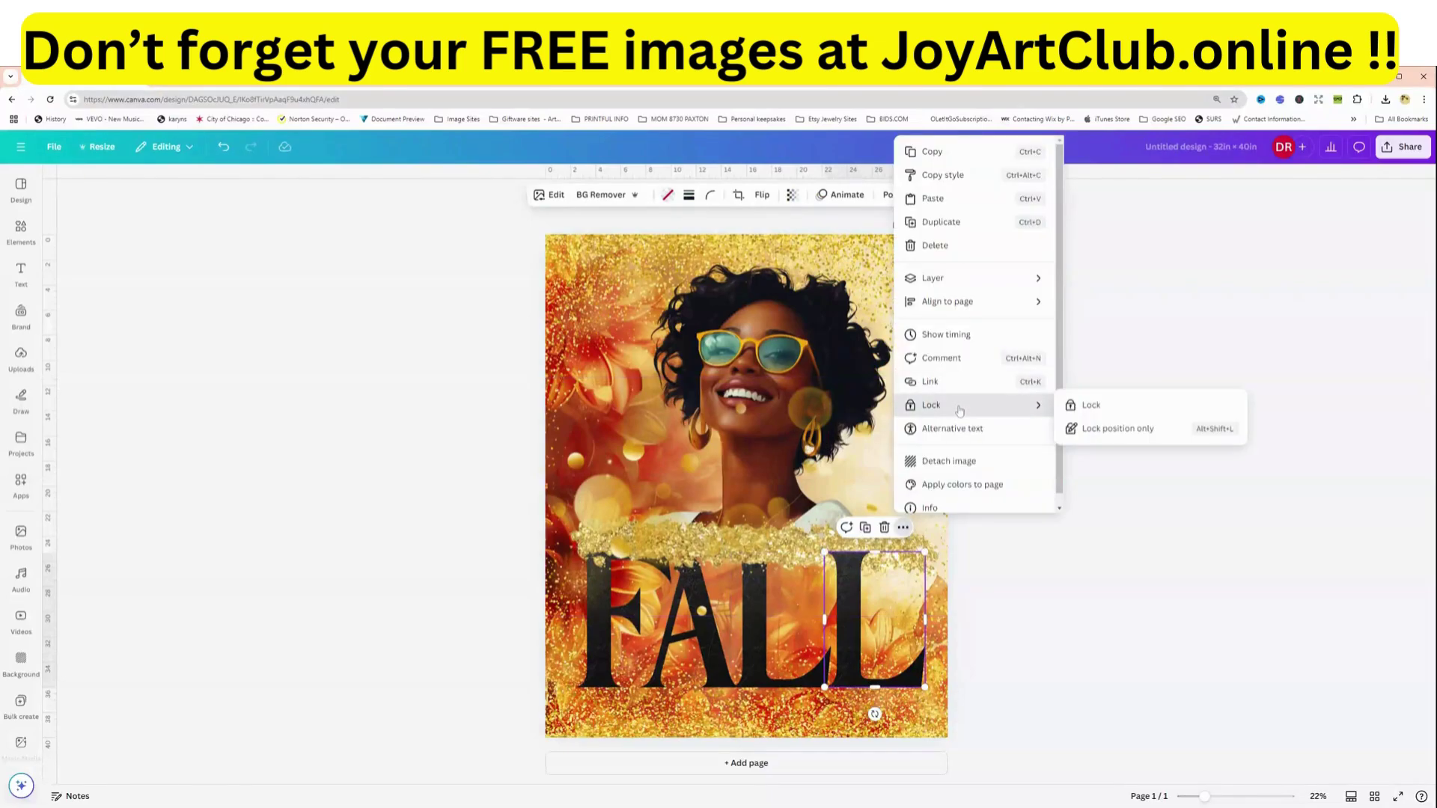
{"action": "left_click", "coordinate": [1088, 408]}
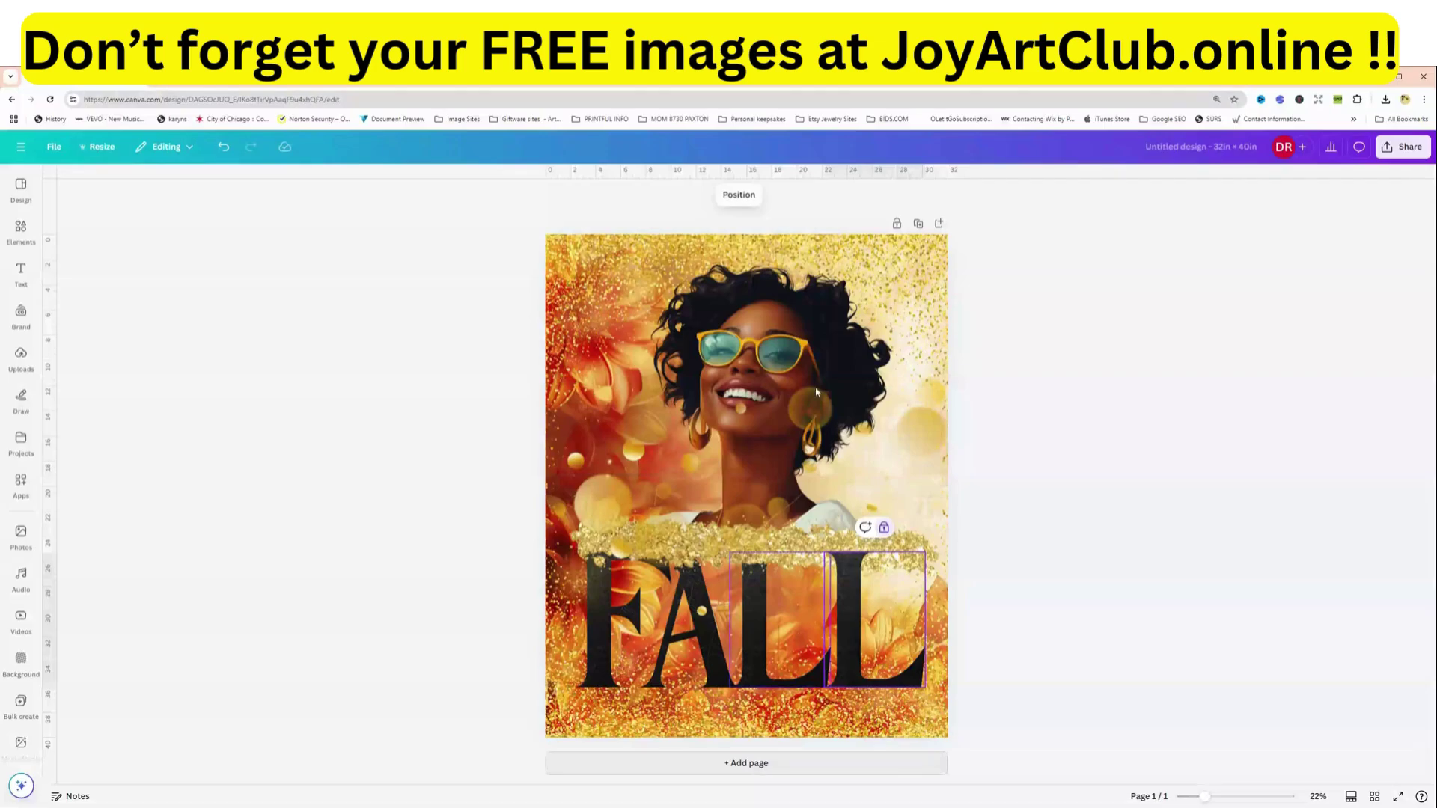
{"action": "left_click", "coordinate": [1333, 183]}
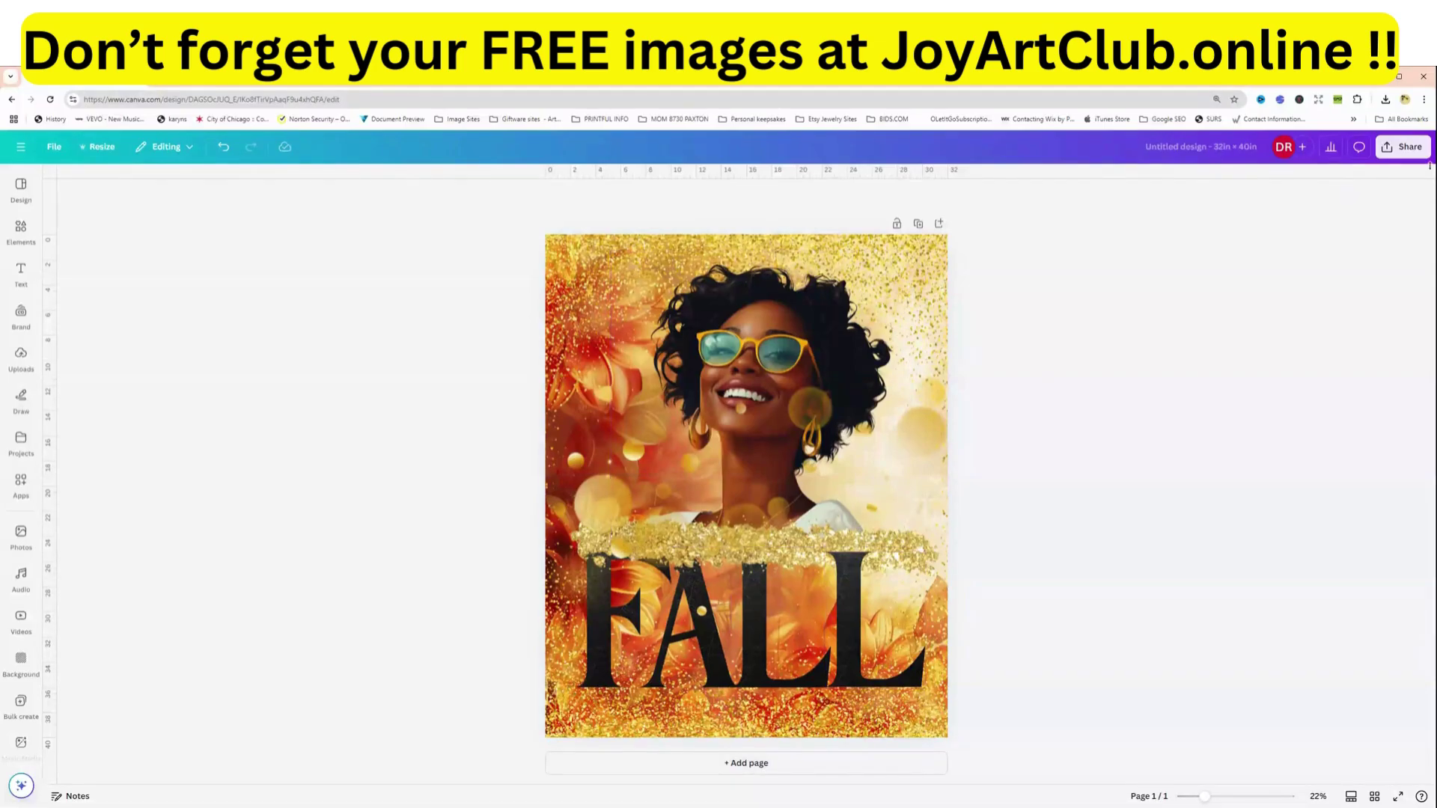
- Download the finished wall art design as a JPG at size 1 and quality 80
{"action": "left_click", "coordinate": [1402, 147]}
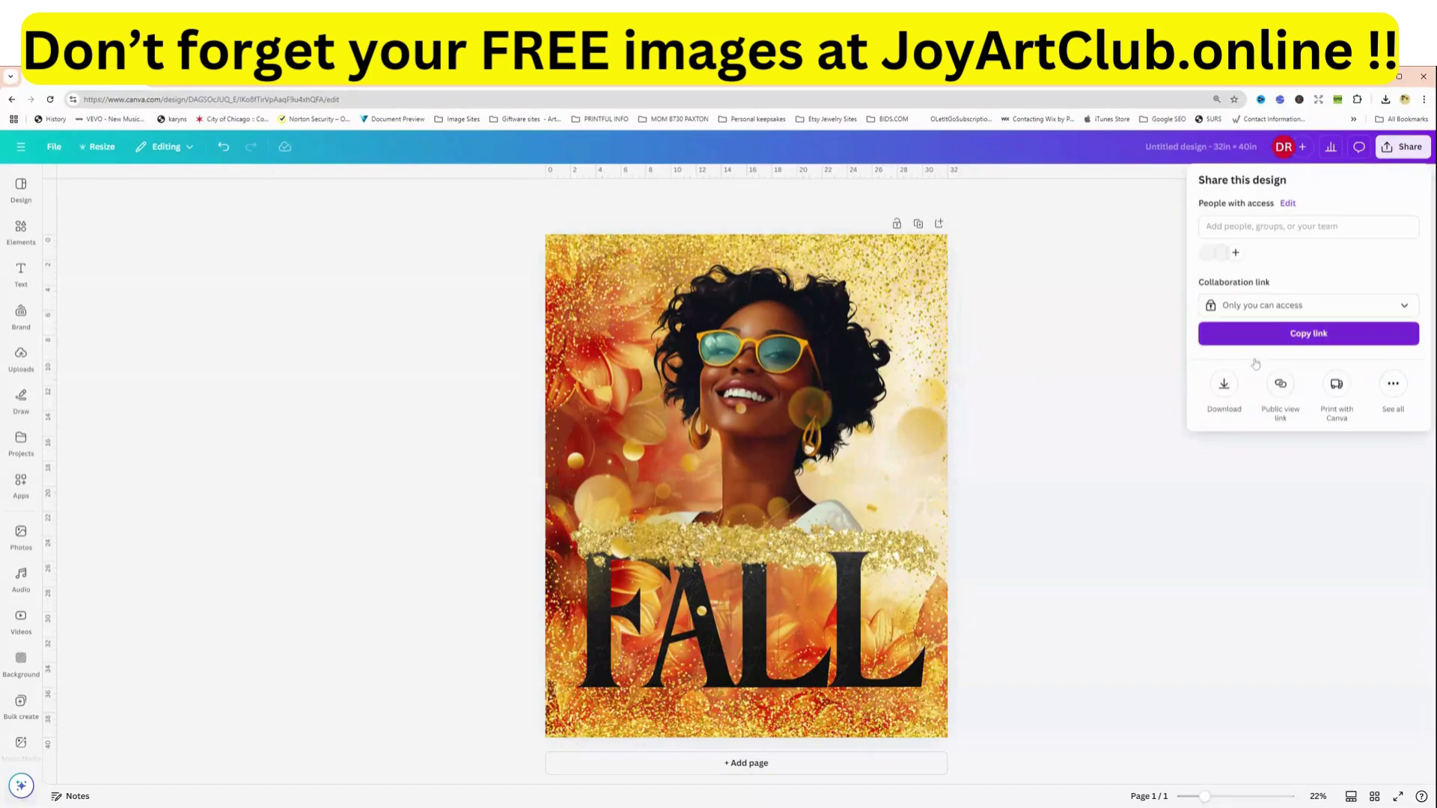
{"action": "left_click", "coordinate": [1224, 385]}
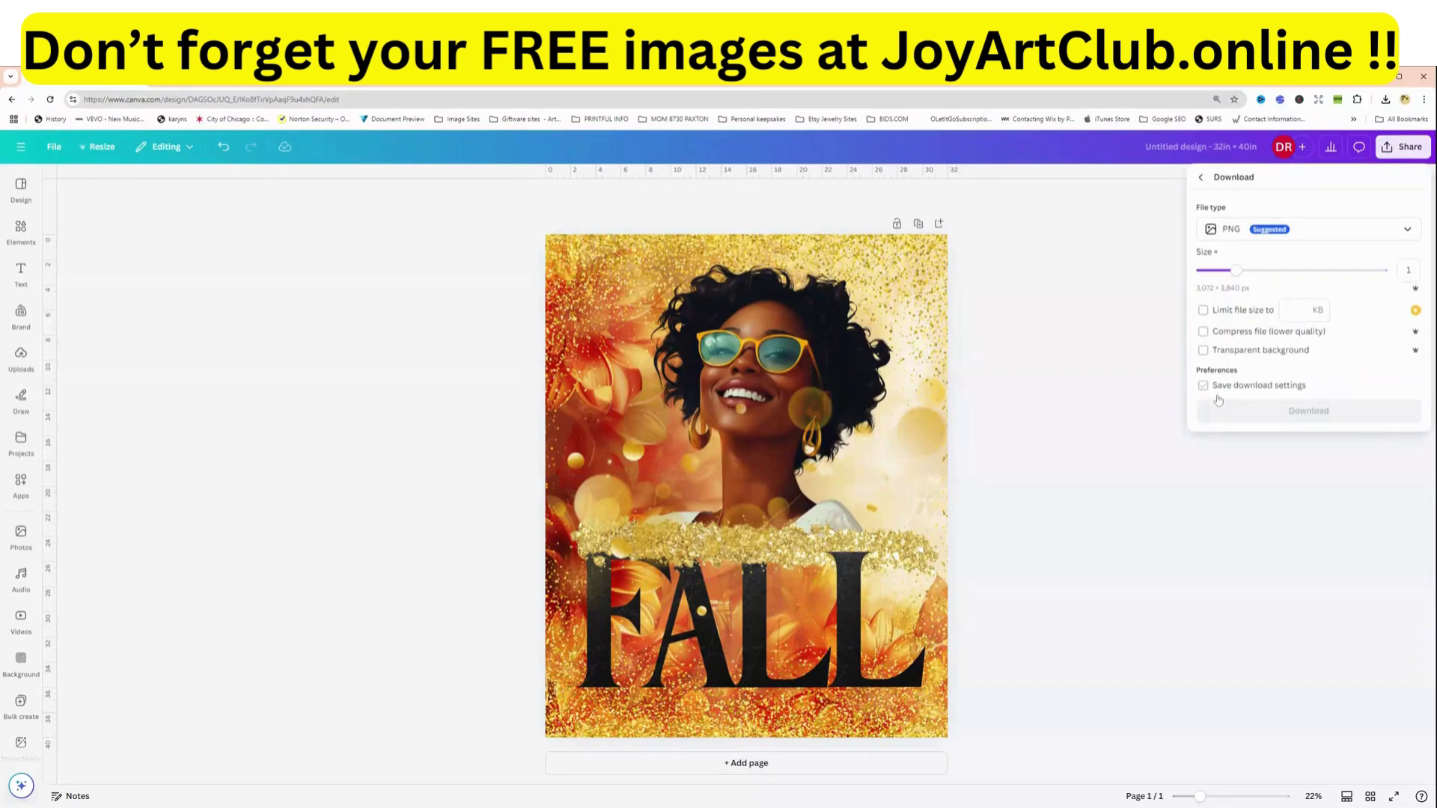
{"action": "left_click", "coordinate": [1251, 231]}
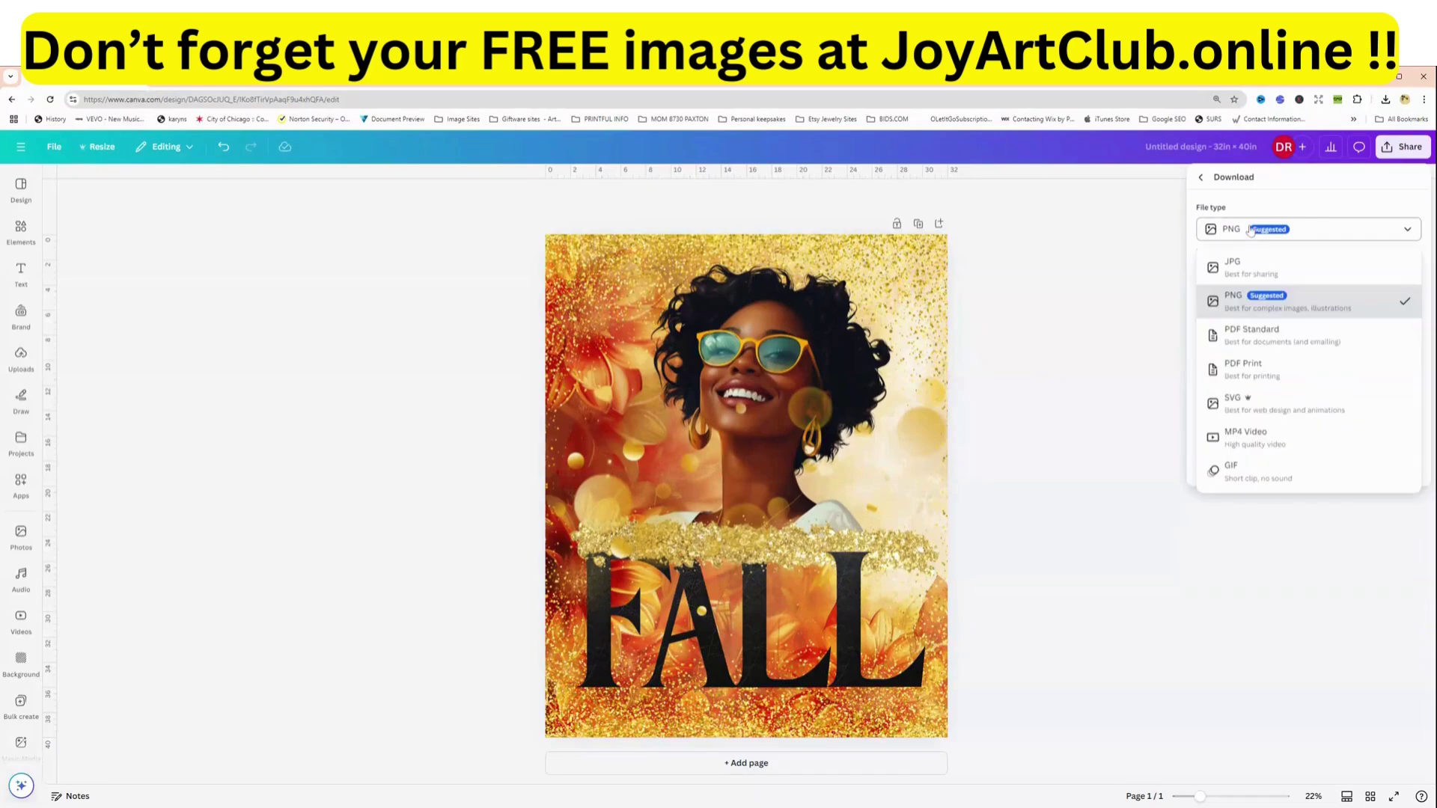
{"action": "left_click", "coordinate": [1241, 266]}
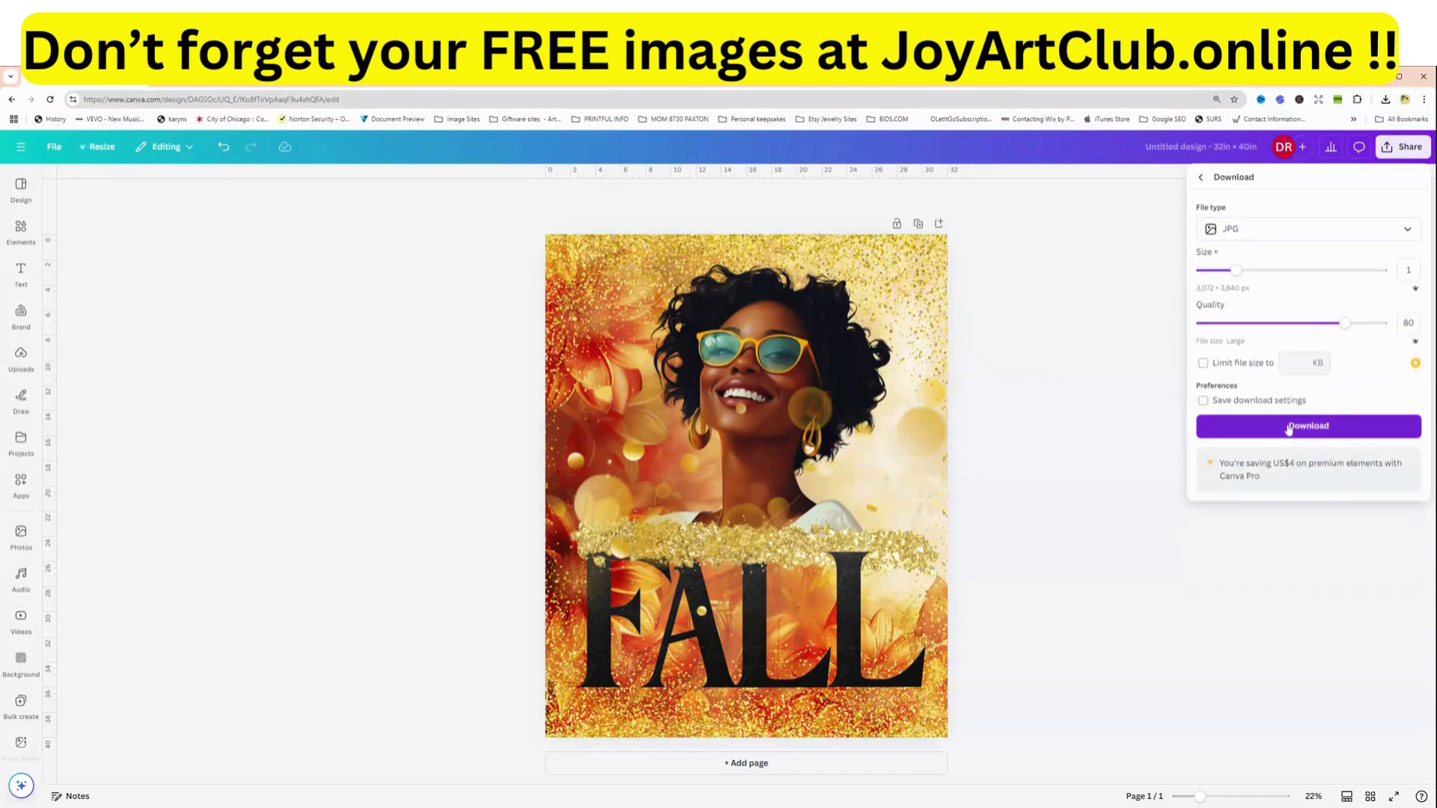
{"action": "left_click", "coordinate": [1308, 425]}
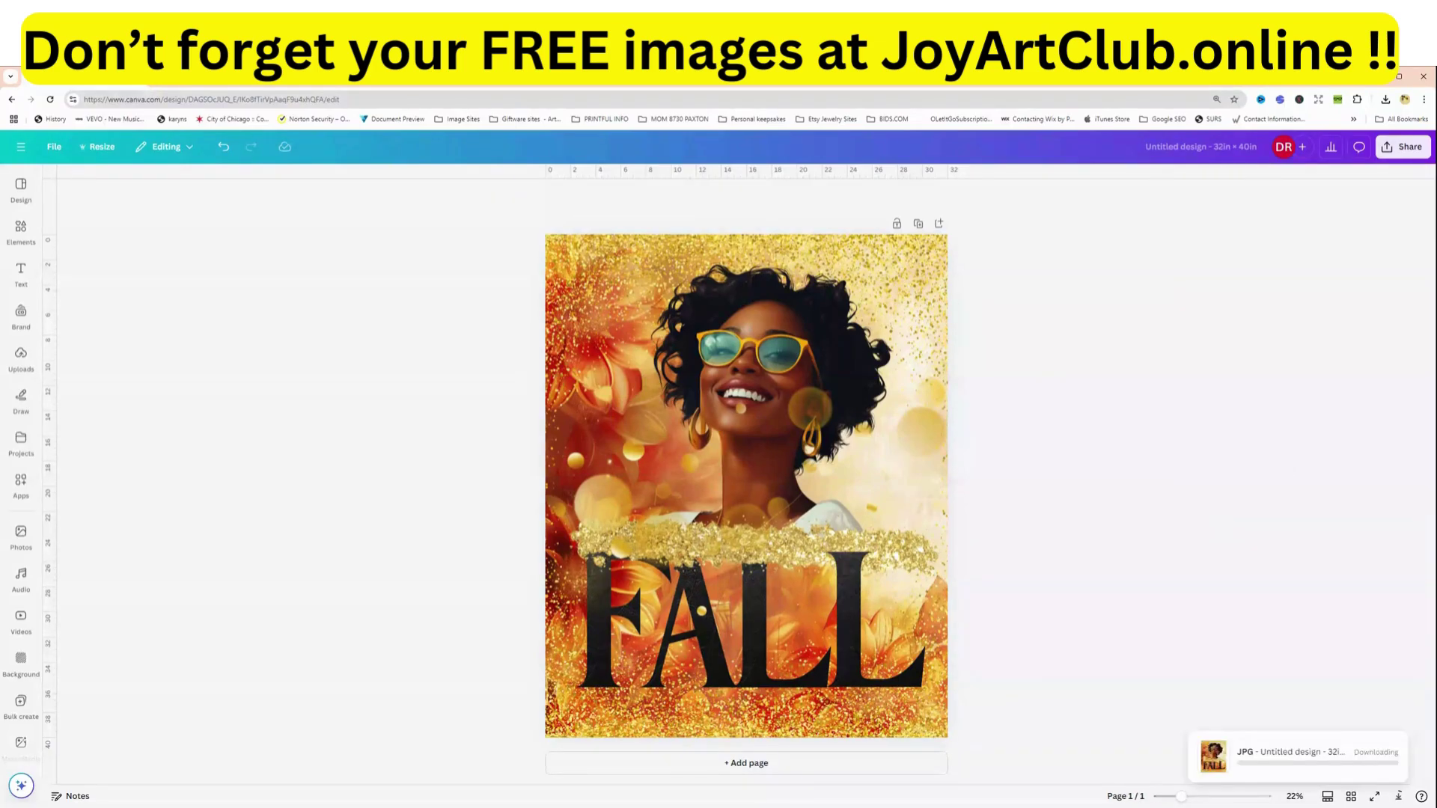
- Add a blank second page after the artwork page
{"action": "key", "text": "ctrl+Return"}
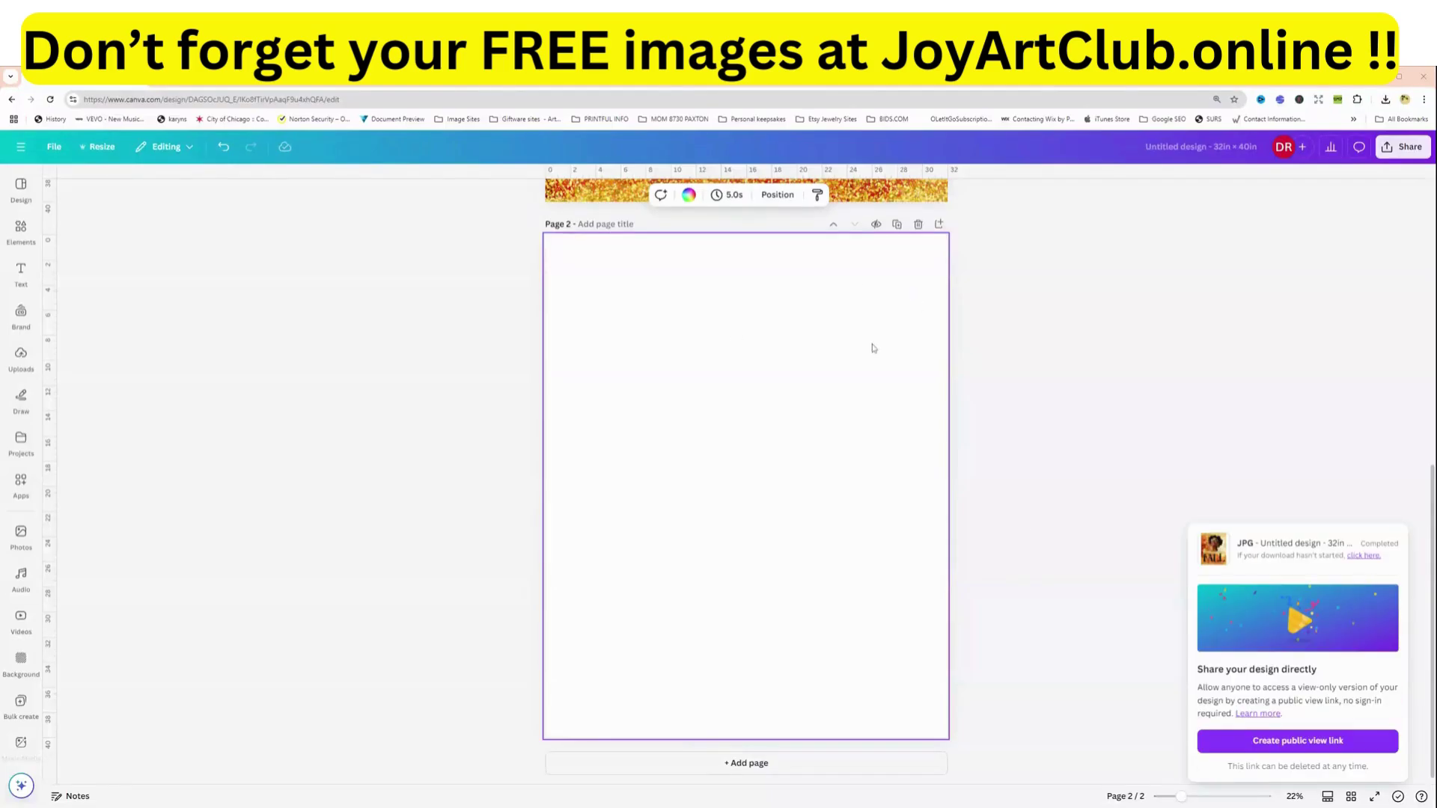
{"action": "scroll", "coordinate": [871, 344], "scroll_direction": "up", "scroll_amount": 4}
{"action": "scroll", "coordinate": [868, 342], "scroll_direction": "up", "scroll_amount": 4}
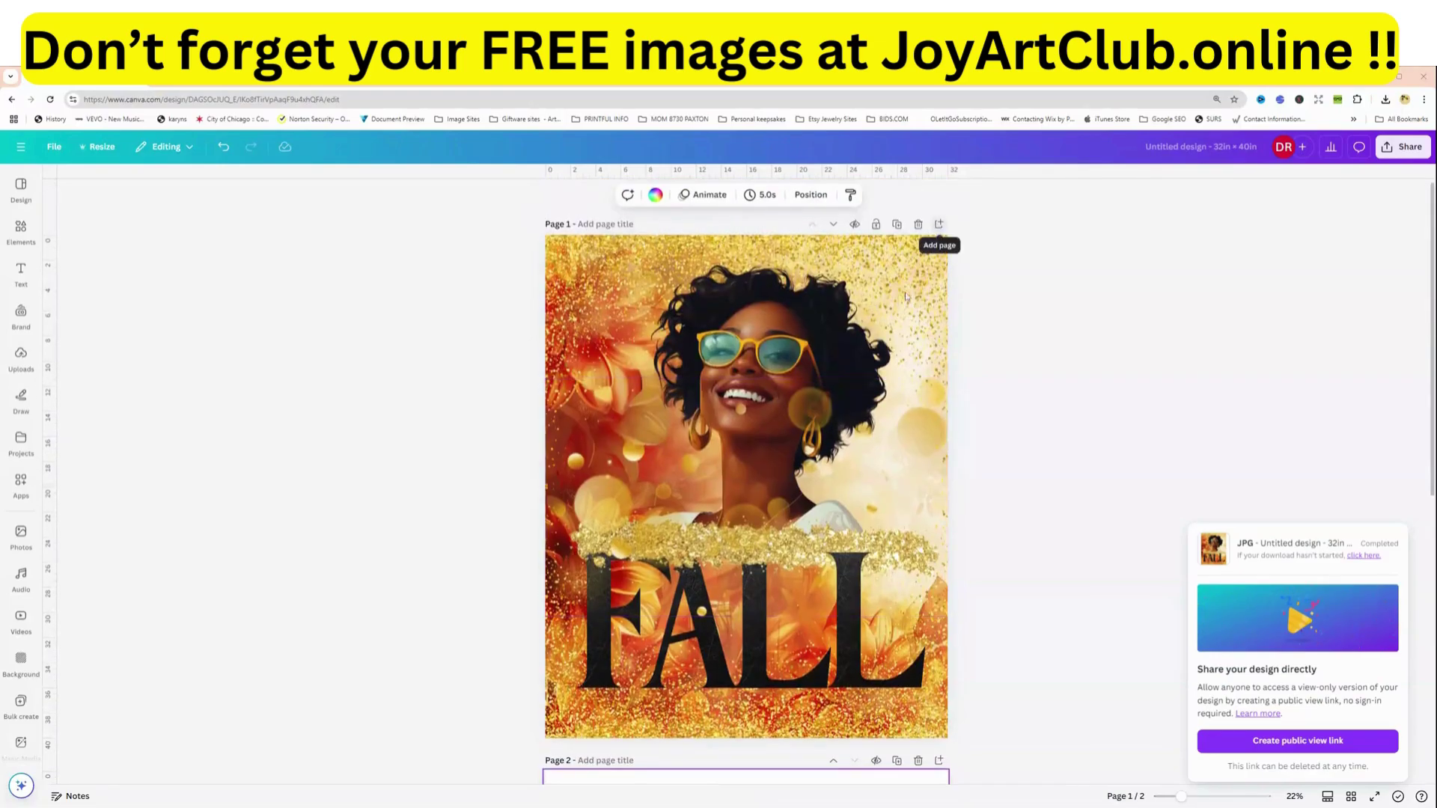
{"action": "scroll", "coordinate": [770, 513], "scroll_direction": "down", "scroll_amount": 7}
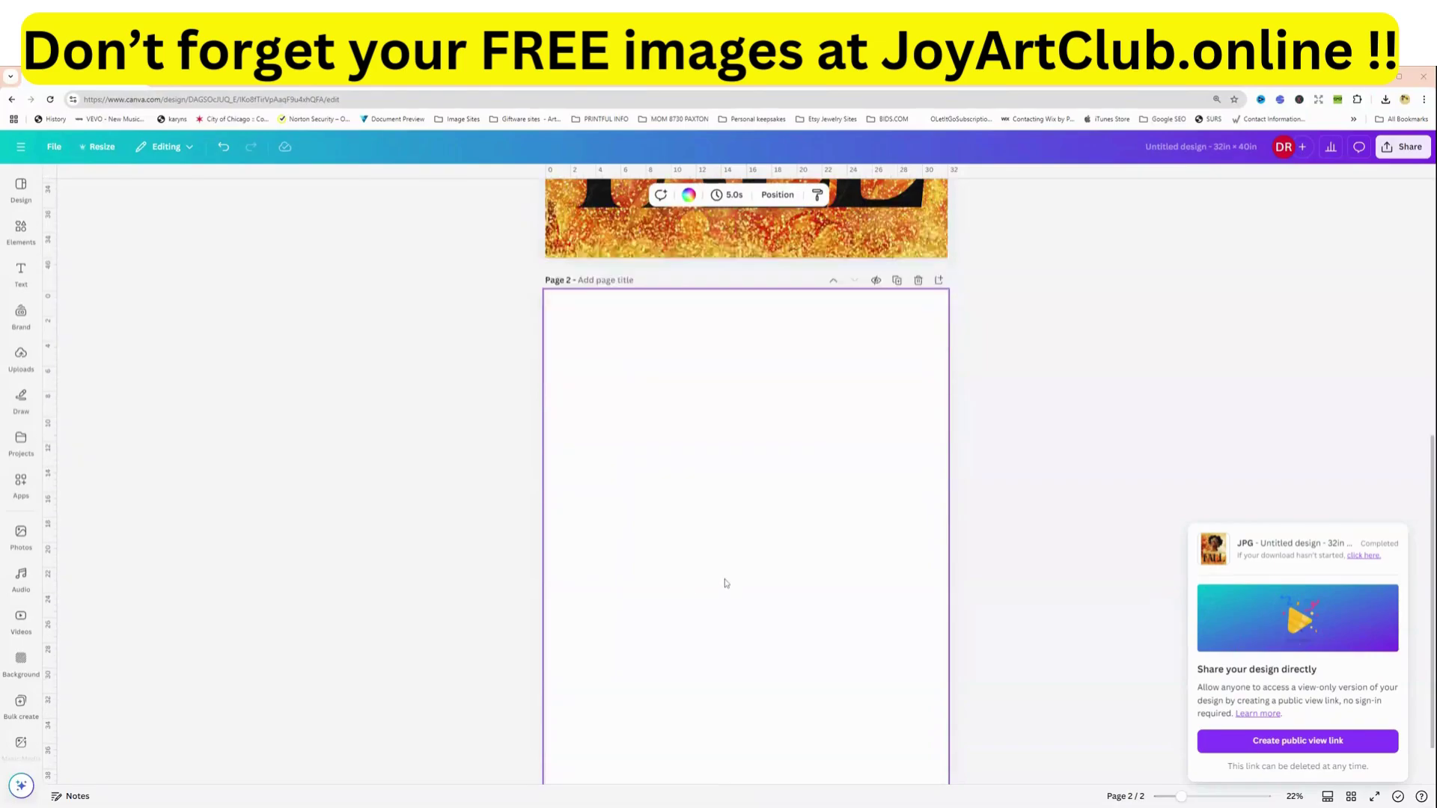
{"action": "scroll", "coordinate": [727, 566], "scroll_direction": "down", "scroll_amount": 1}
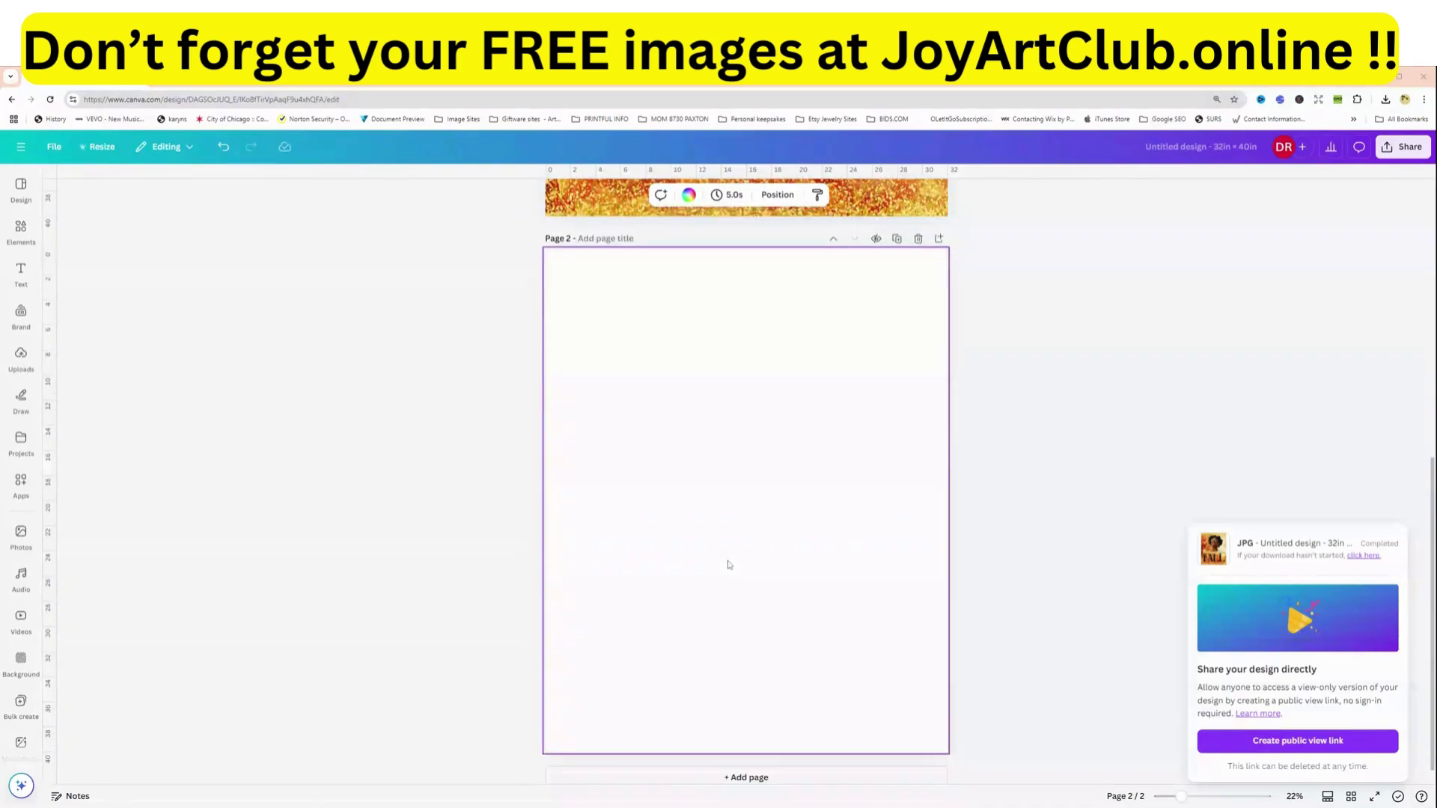
- Search the photos for "art mock up on wall"
{"action": "left_click", "coordinate": [21, 315]}
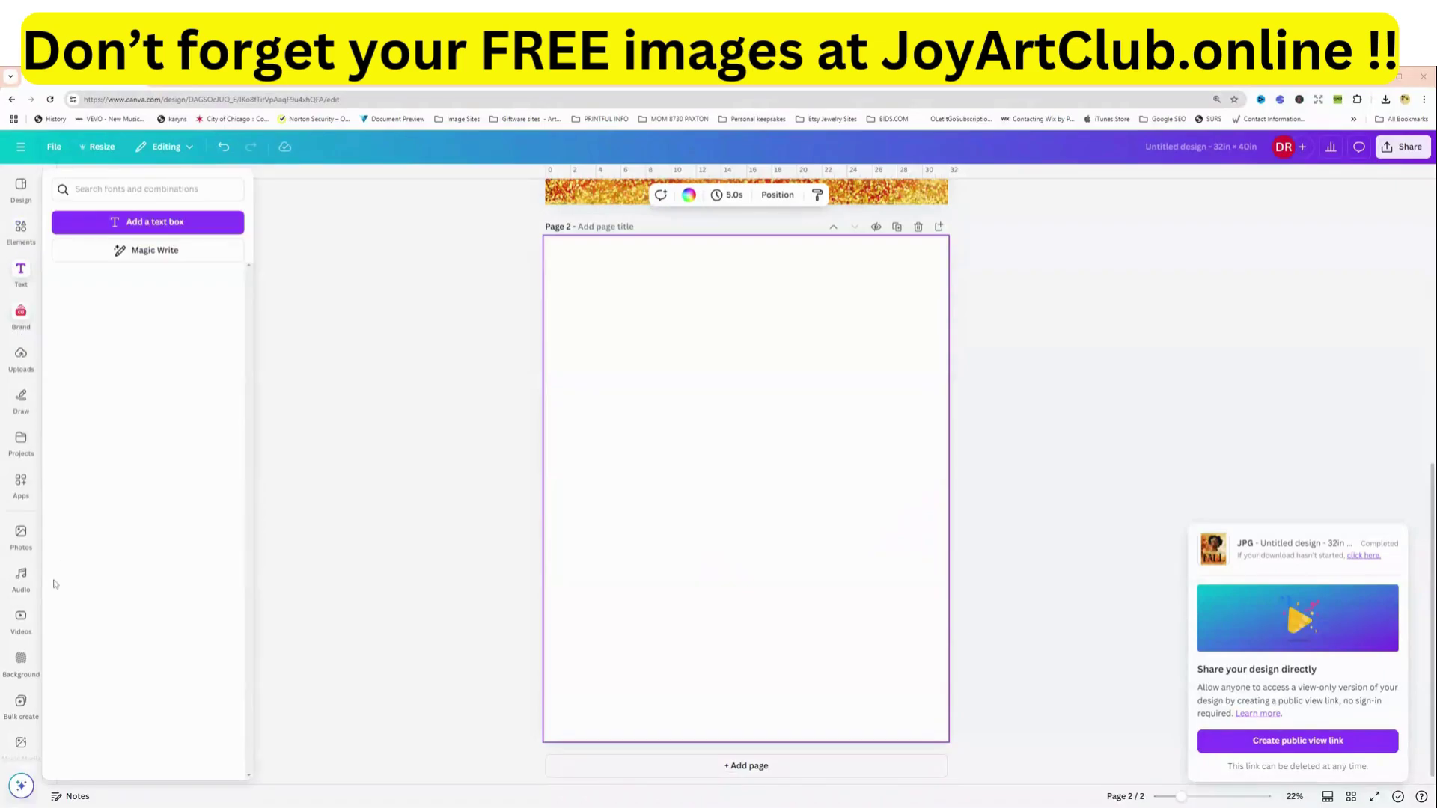
{"action": "left_click", "coordinate": [18, 542]}
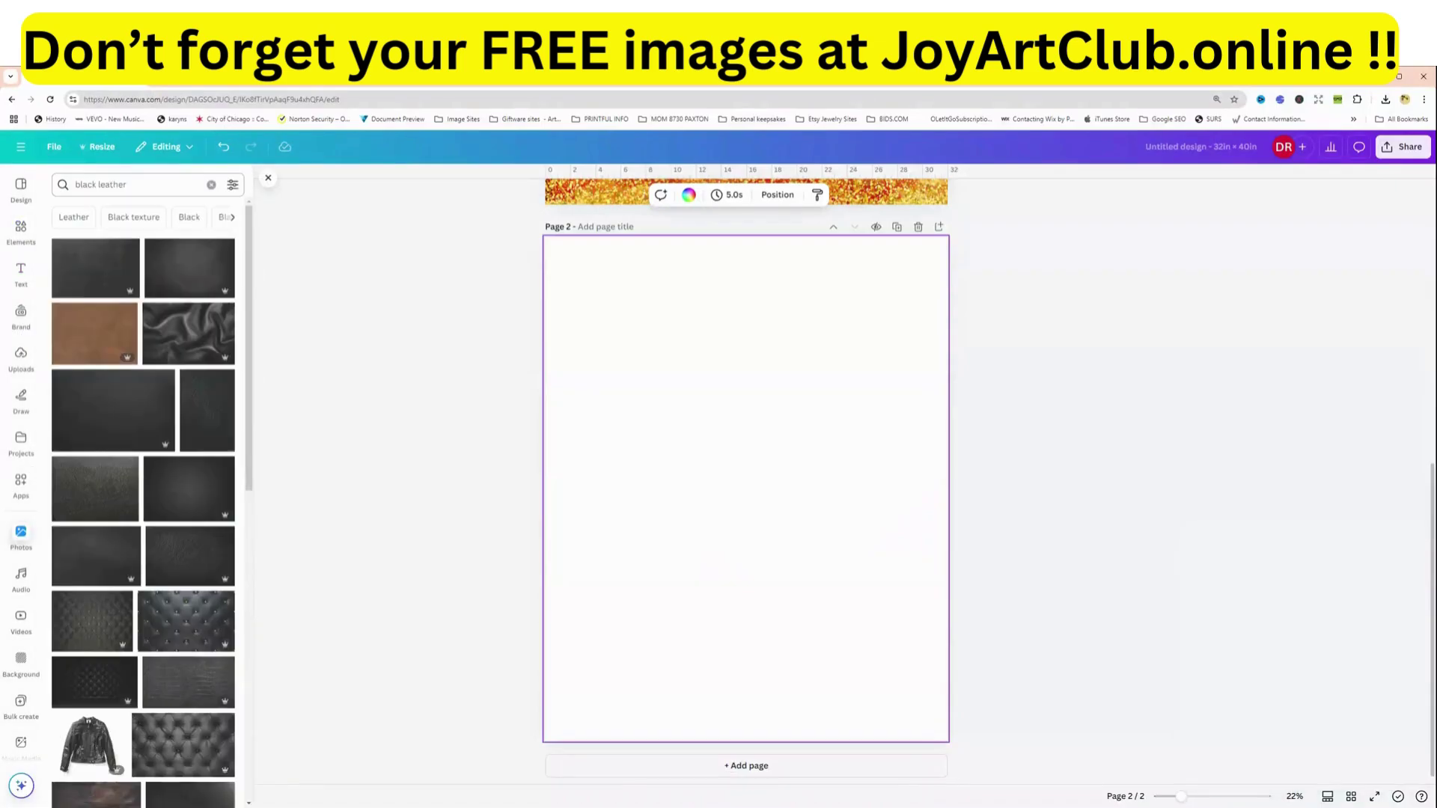
{"action": "left_click", "coordinate": [134, 184]}
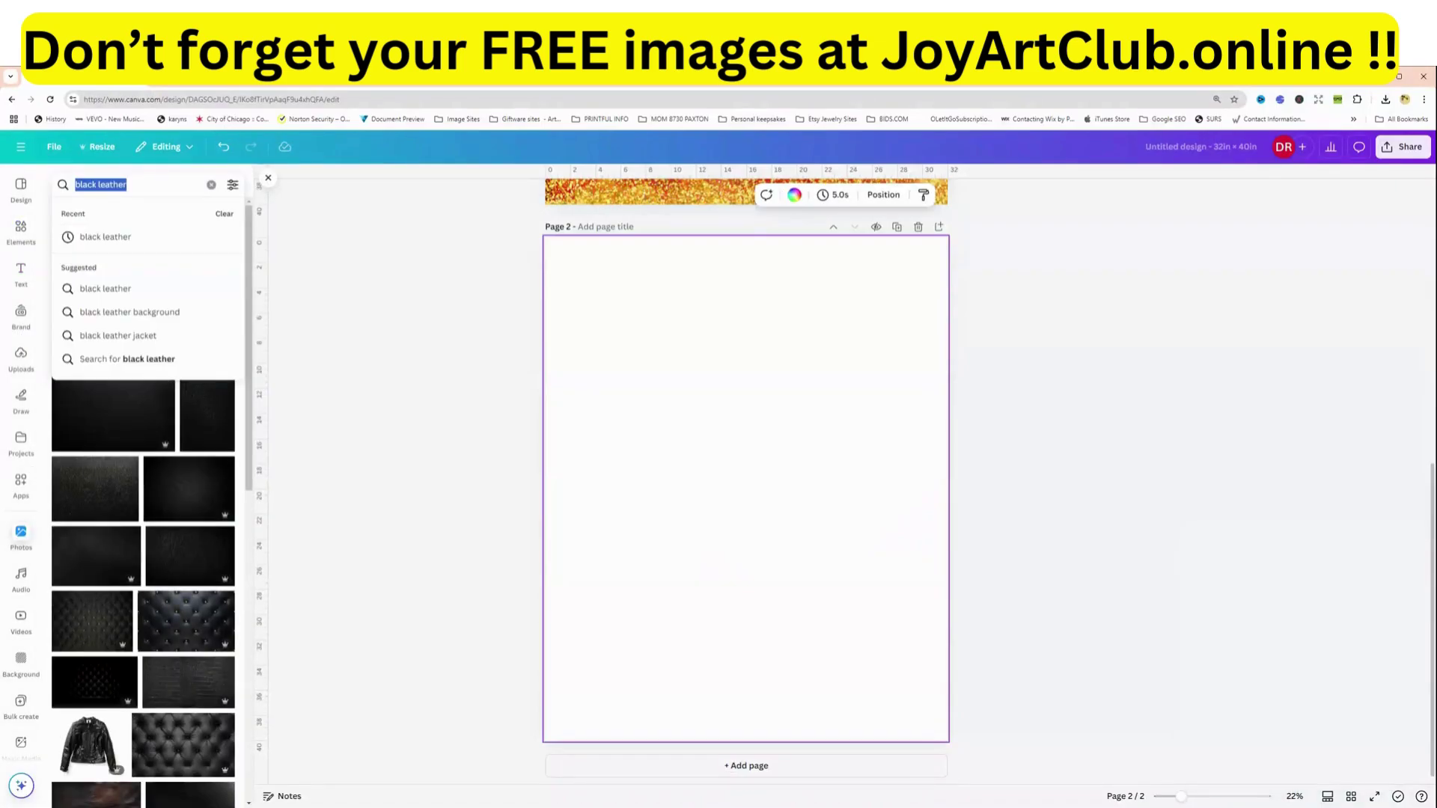
{"action": "type", "text": "art "}
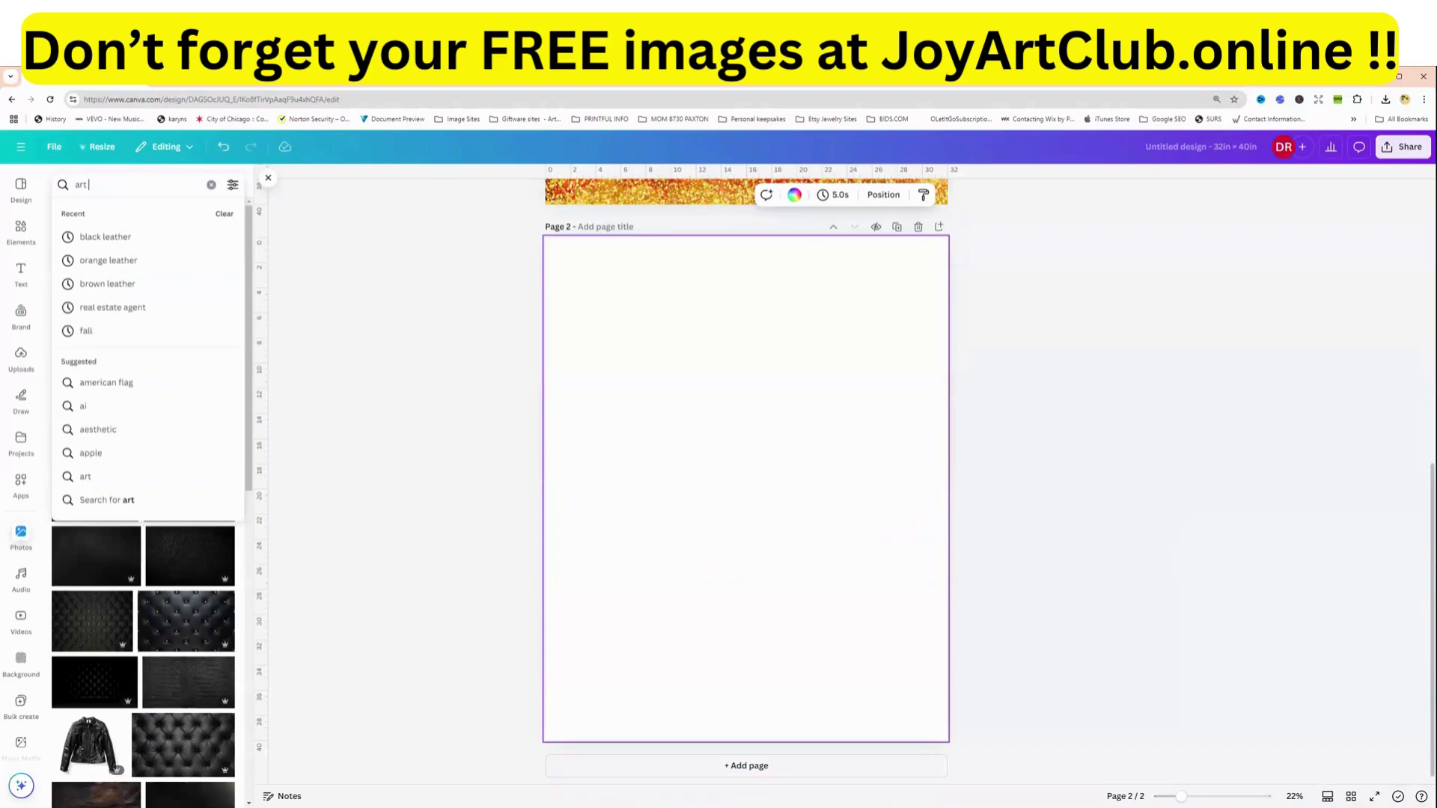
{"action": "type", "text": "mock"}
{"action": "key", "text": "BackSpace"}
{"action": "type", "text": "ck"}
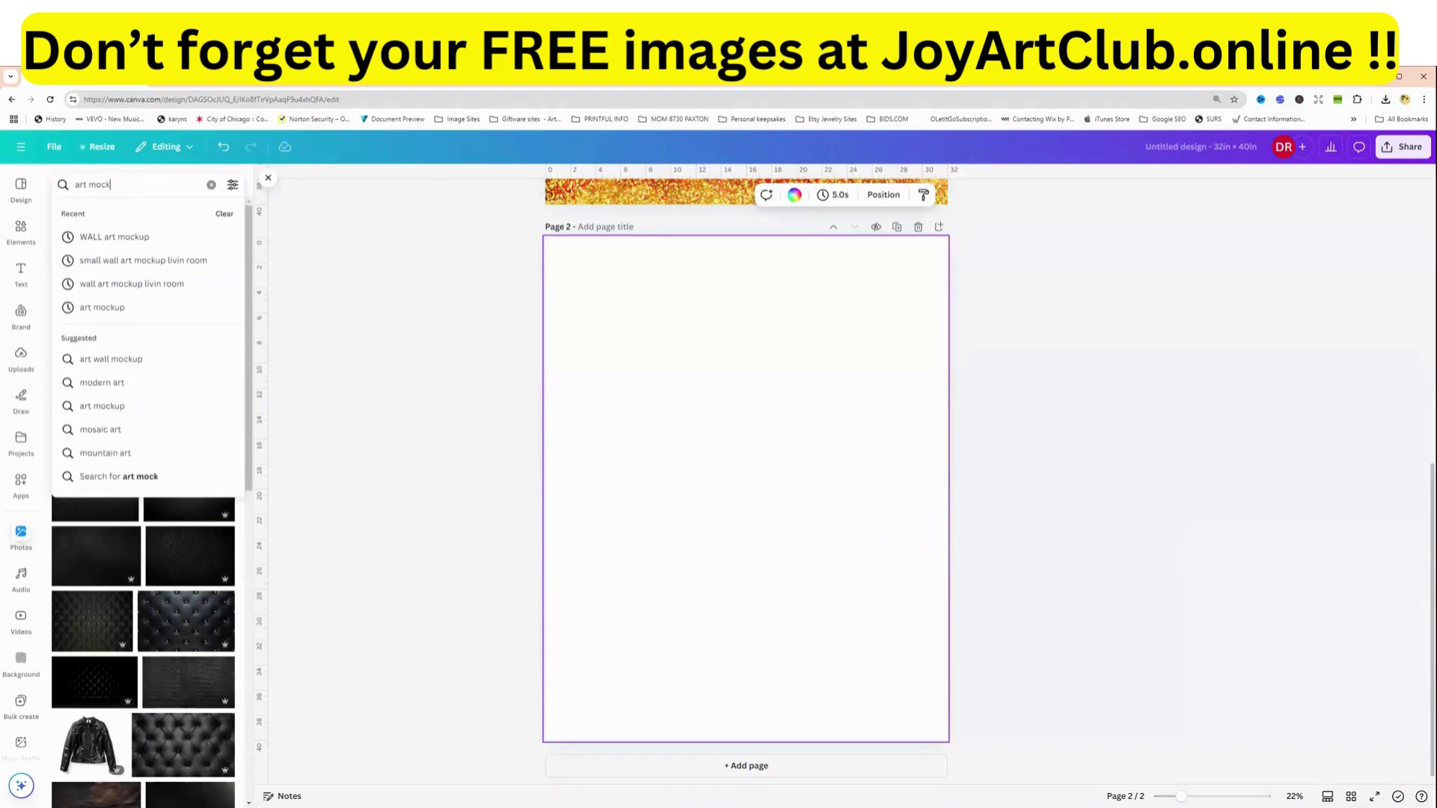
{"action": "type", "text": " up on esll"}
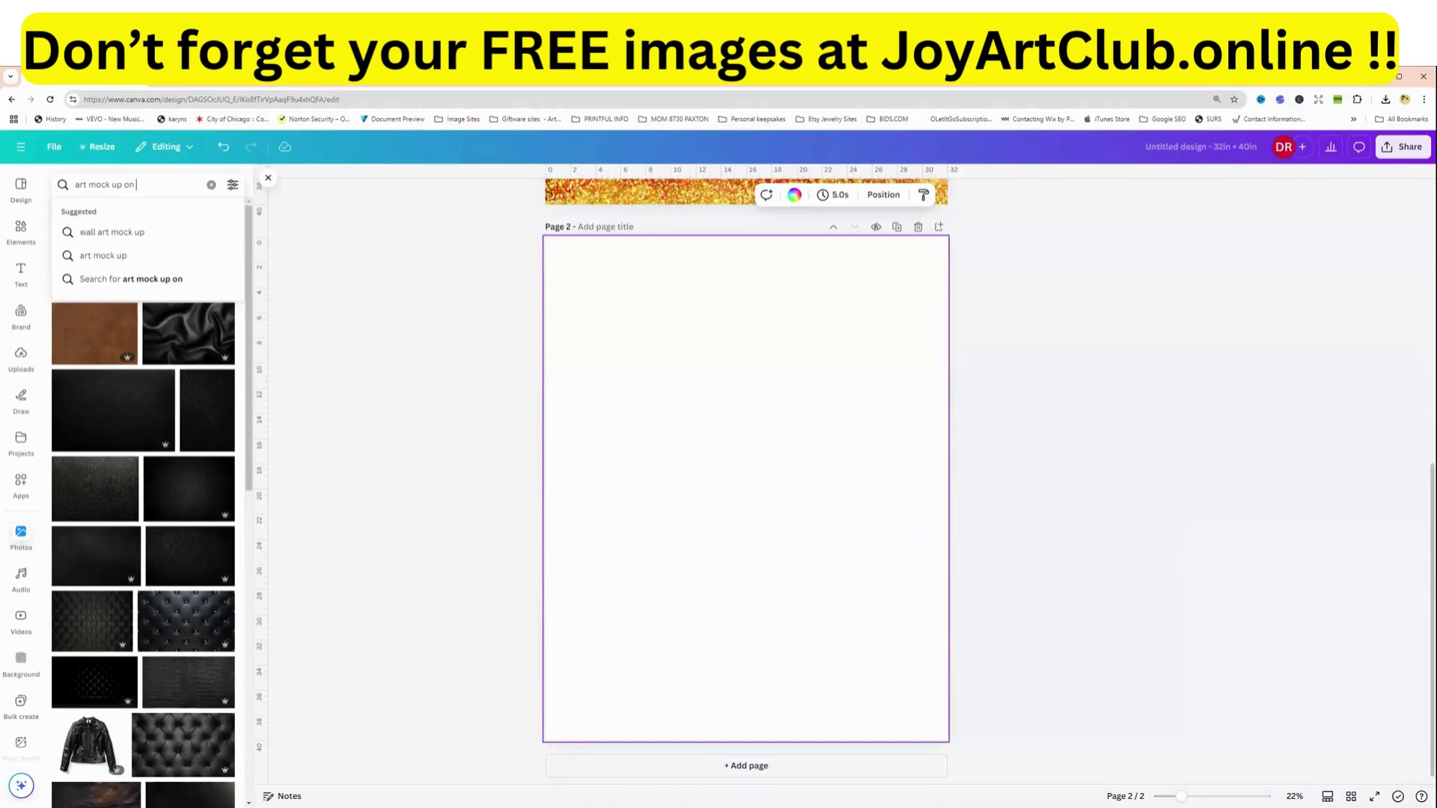
{"action": "key", "text": "BackSpace"}
{"action": "key", "text": "BackSpace"}
{"action": "key", "text": "BackSpace"}
{"action": "key", "text": "BackSpace"}
{"action": "type", "text": "wall"}
{"action": "key", "text": "Return"}
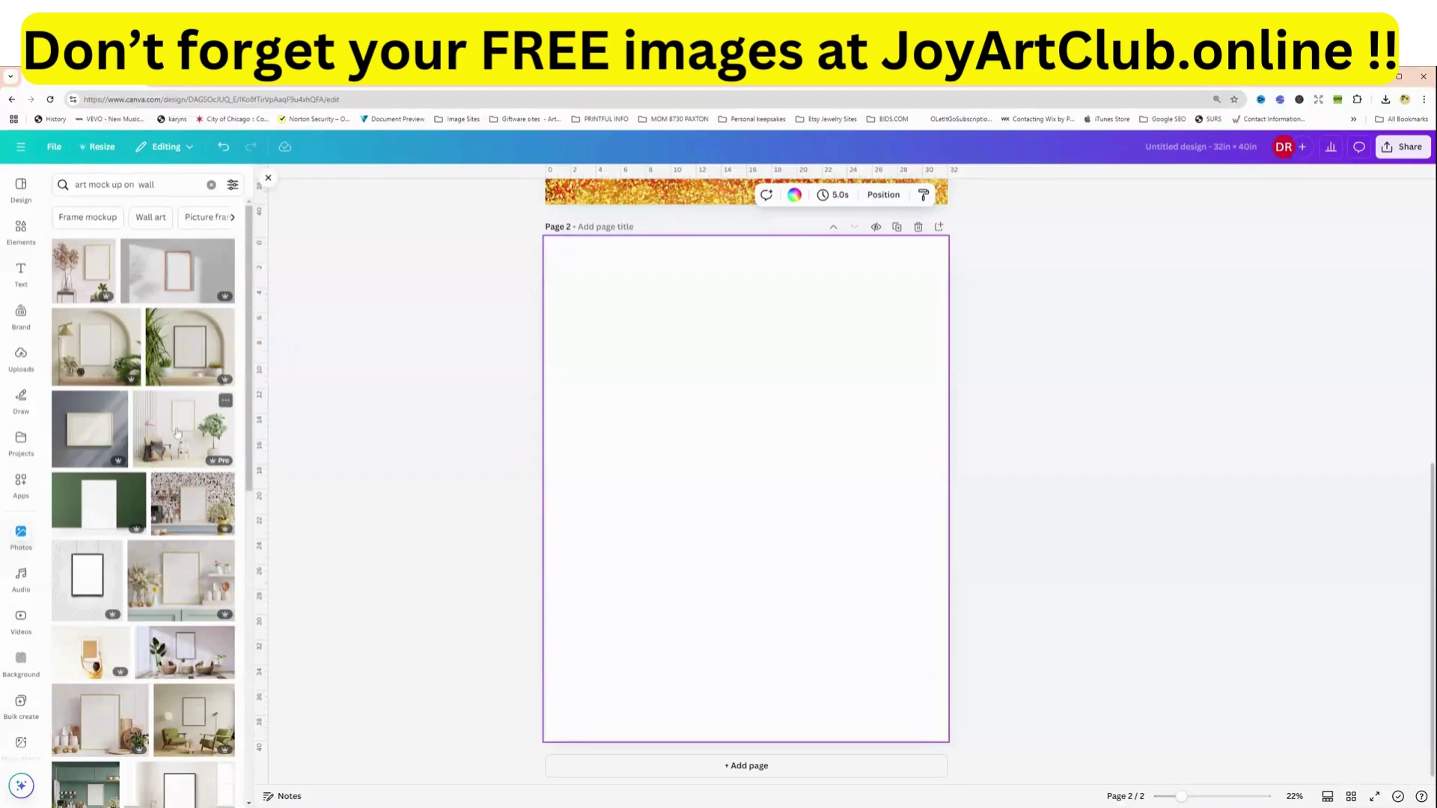
- Add the gold-framed picture mockup above the green cabinets to page 2 and set it as the page background
{"action": "left_click", "coordinate": [179, 593]}
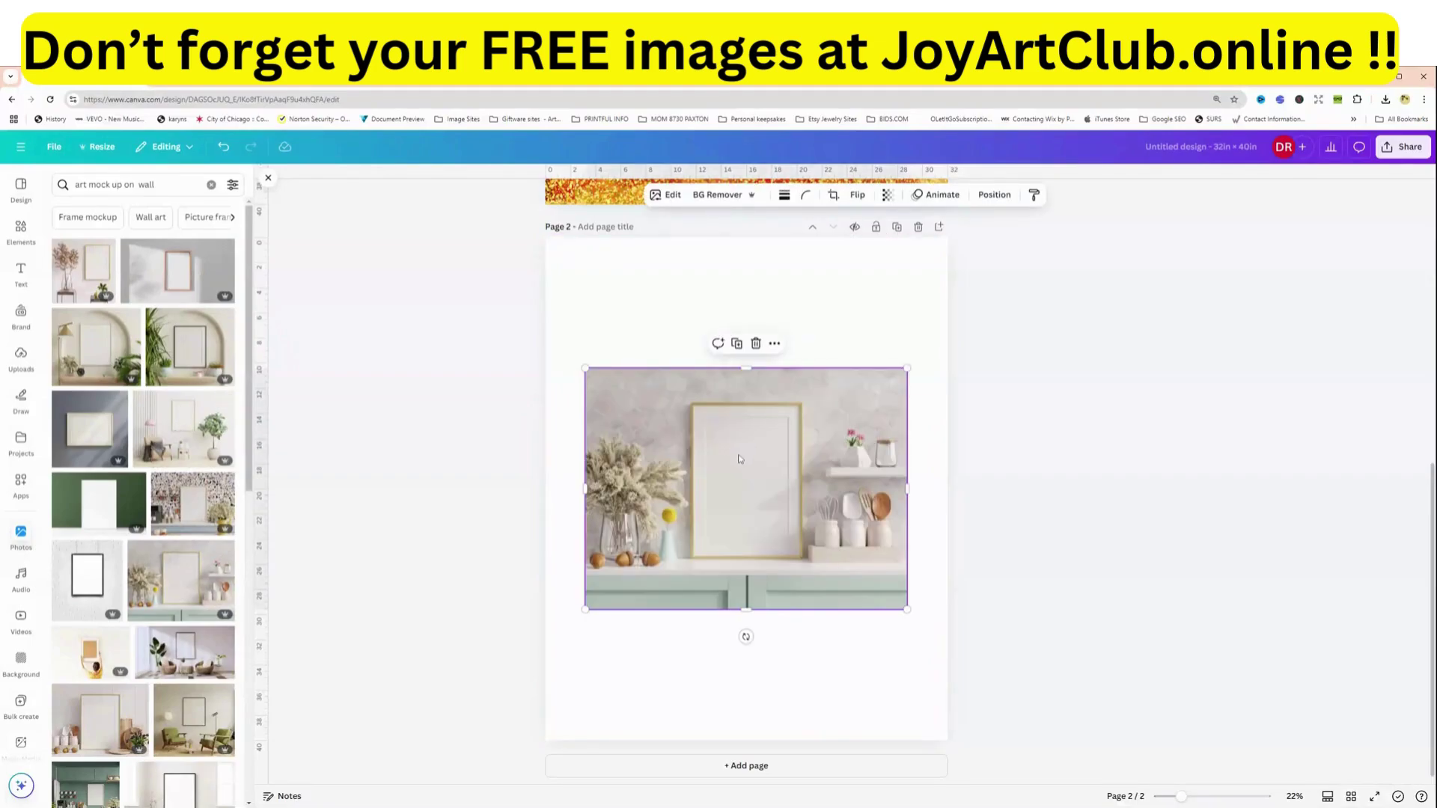
{"action": "left_click_drag", "start_coordinate": [739, 459], "coordinate": [687, 443]}
{"action": "right_click", "coordinate": [688, 441]}
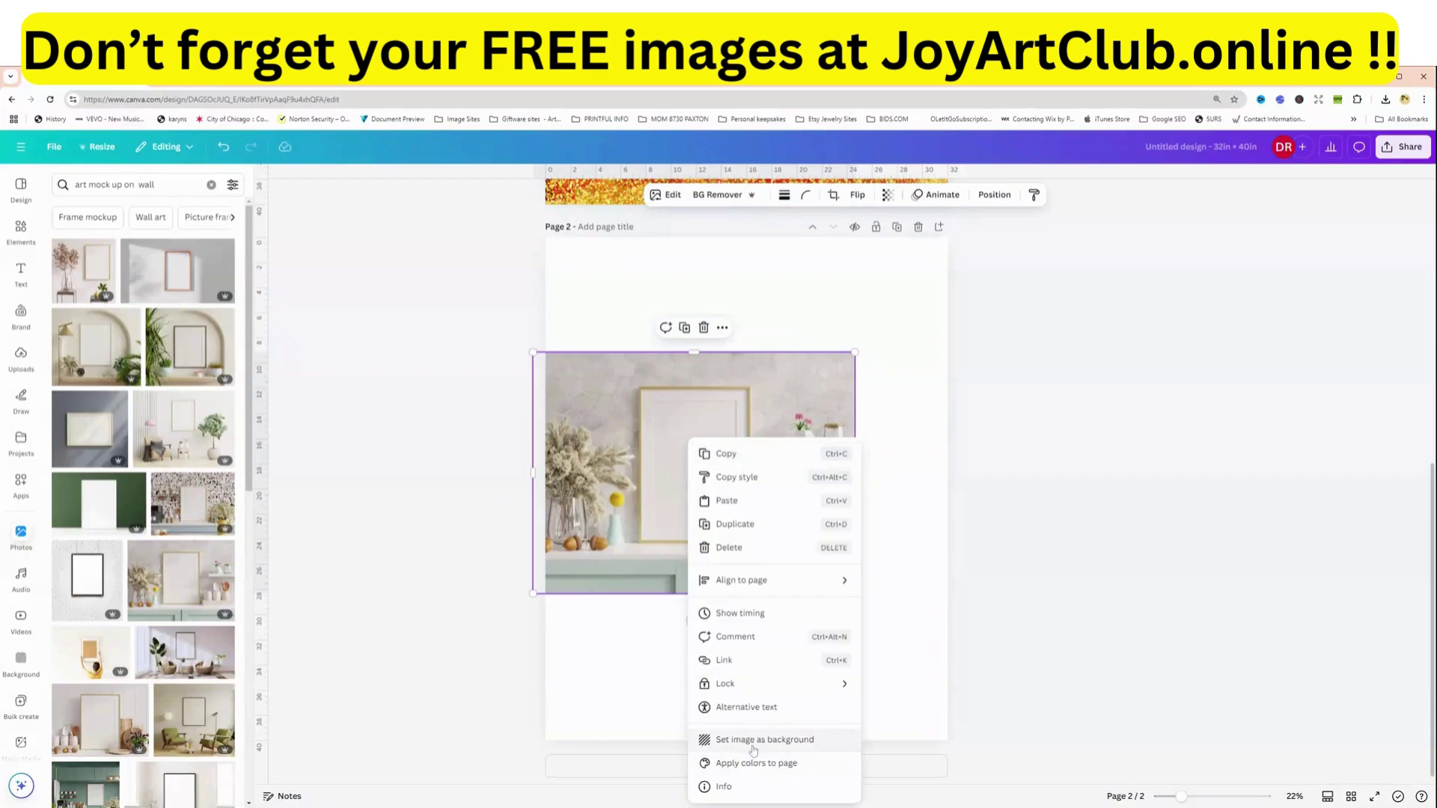
{"action": "left_click", "coordinate": [753, 746]}
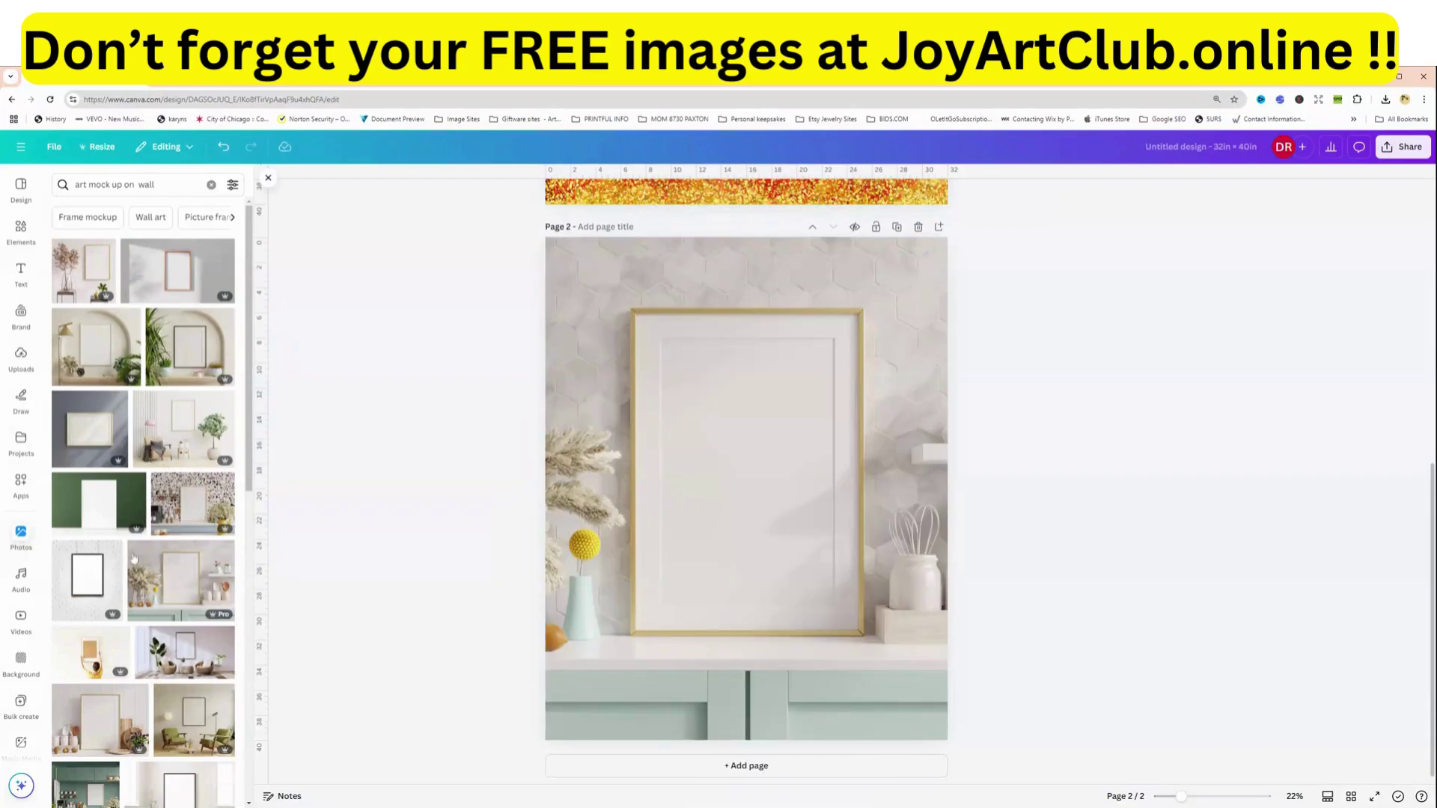
- Search the elements for "frame" and add the square placeholder frame to page 2
{"action": "left_click", "coordinate": [25, 361]}
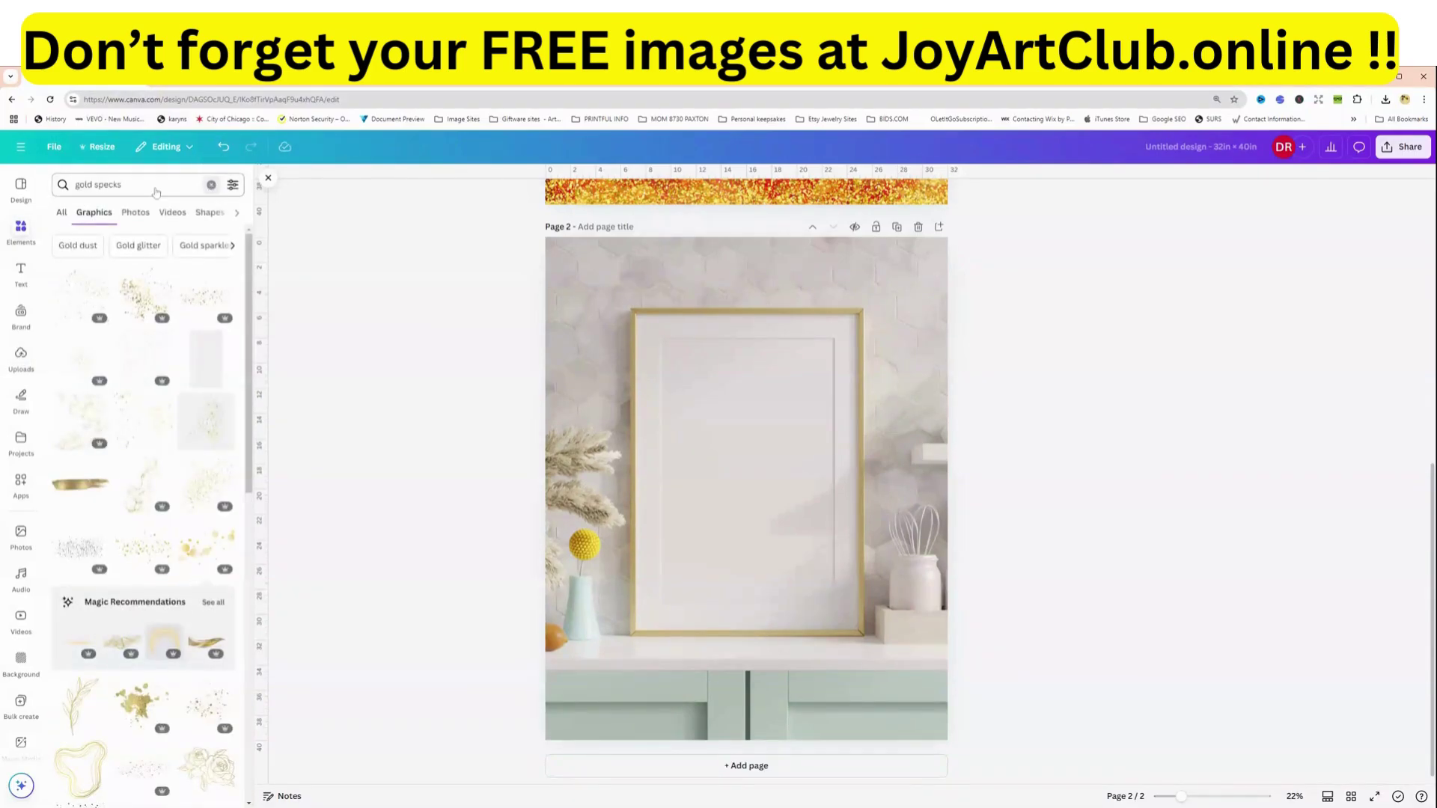
{"action": "key", "text": "ctrl+a"}
{"action": "key", "text": "BackSpace"}
{"action": "type", "text": "frame"}
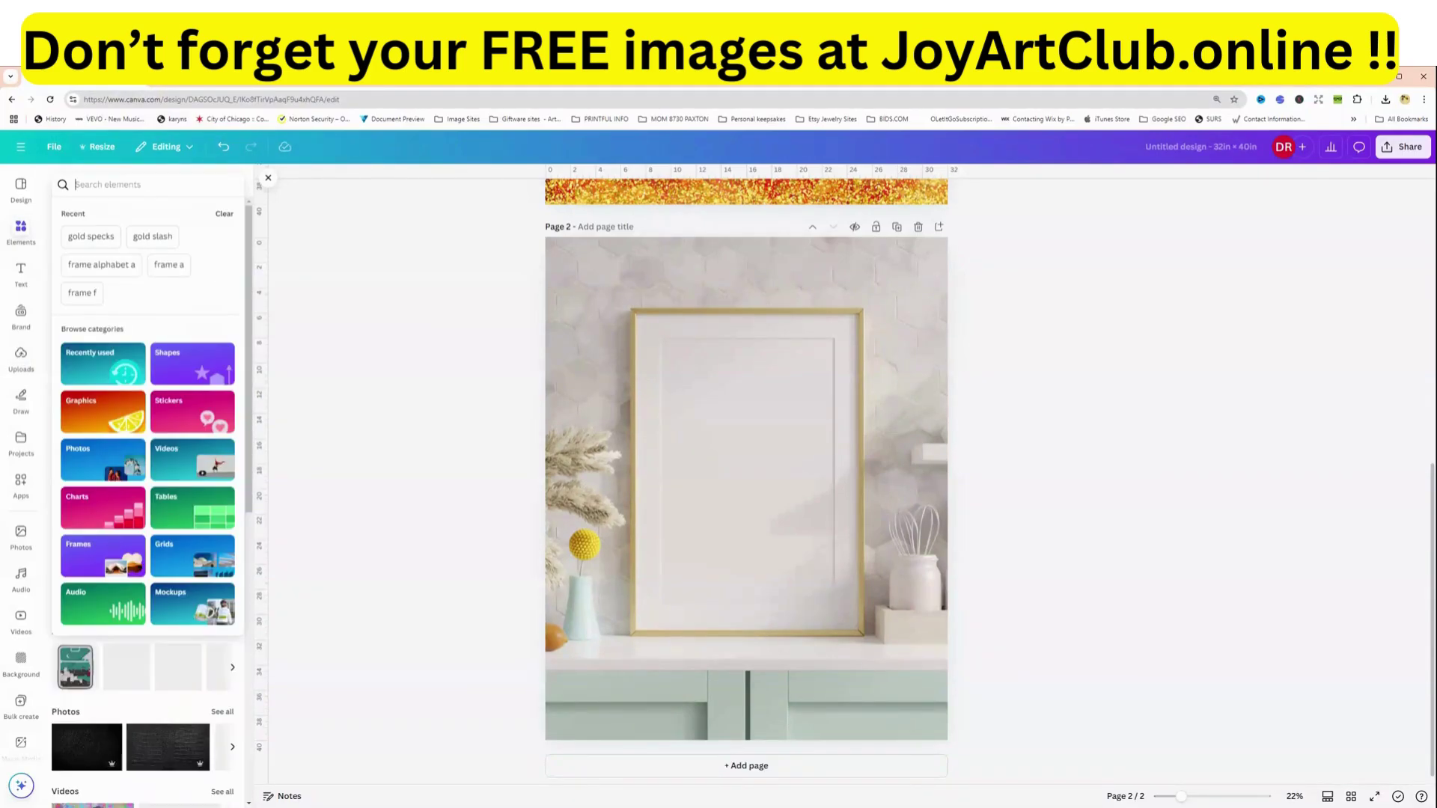
{"action": "key", "text": "Return"}
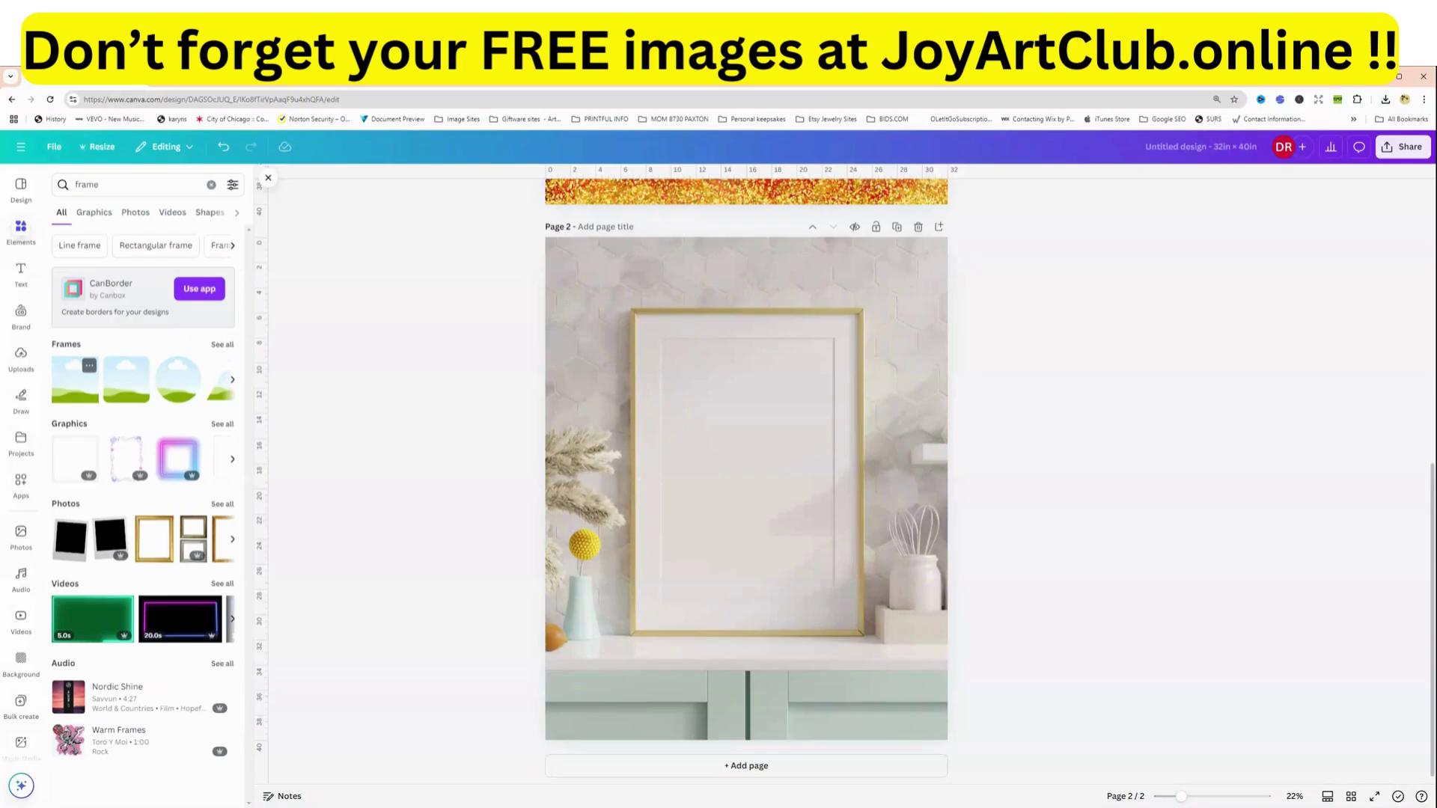
{"action": "left_click", "coordinate": [73, 386]}
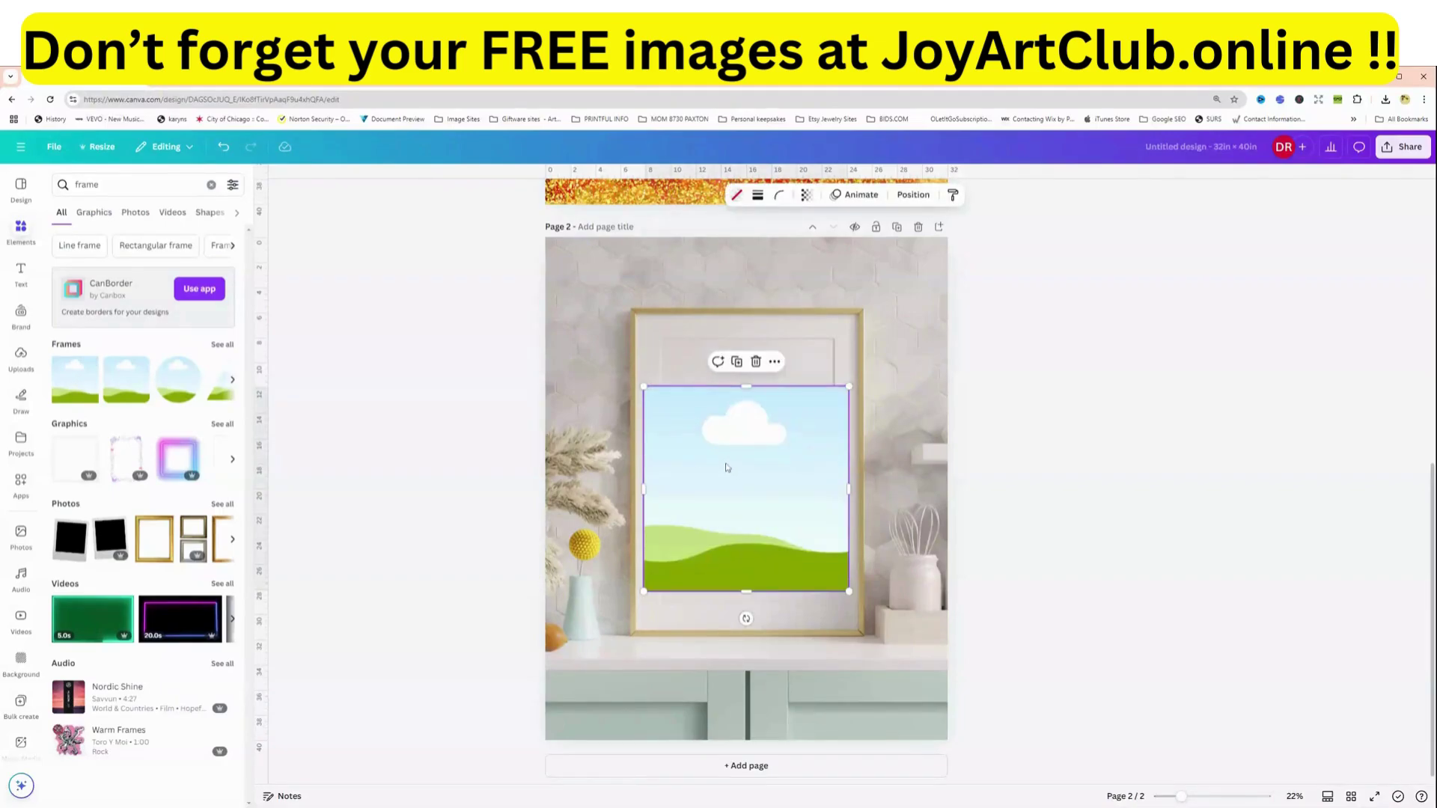
- Move and resize the placeholder frame to cover the inner mat opening of the gold picture frame
{"action": "left_click_drag", "start_coordinate": [730, 467], "coordinate": [744, 413]}
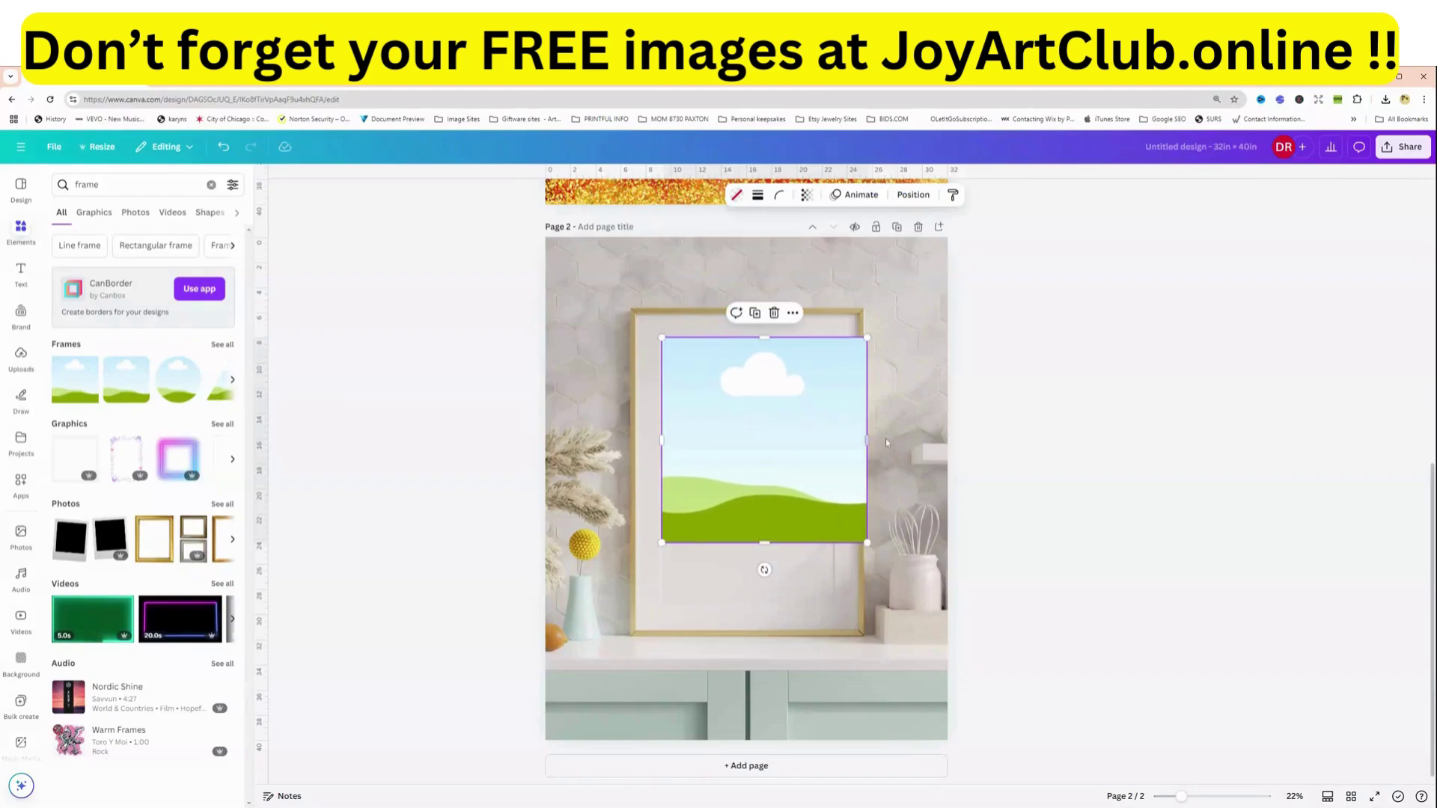
{"action": "left_click_drag", "start_coordinate": [837, 437], "coordinate": [833, 440]}
{"action": "left_click_drag", "start_coordinate": [747, 544], "coordinate": [758, 595]}
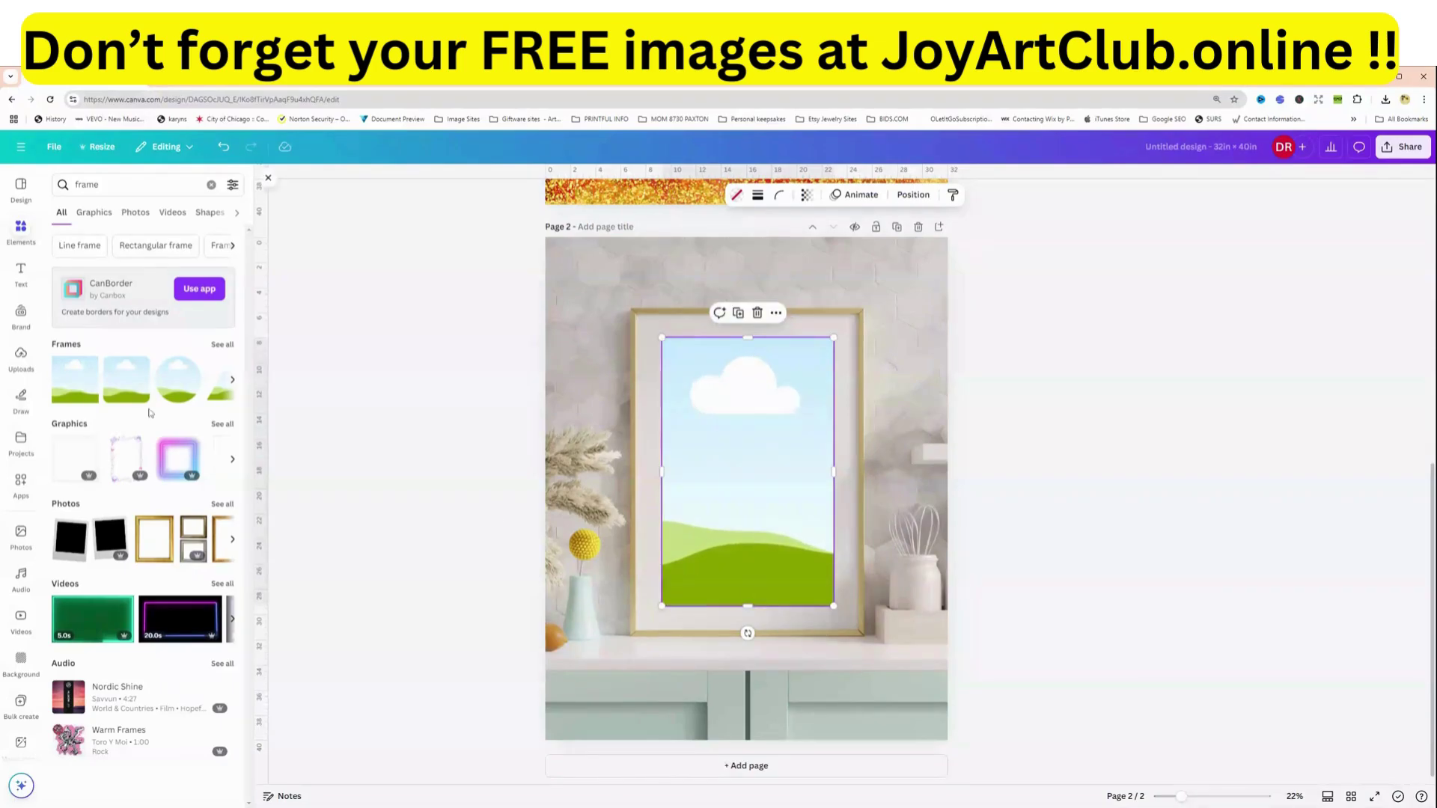
- Fill the placeholder frame with the uploaded FALL artwork and widen it on both sides within the gold picture frame
{"action": "left_click", "coordinate": [20, 361]}
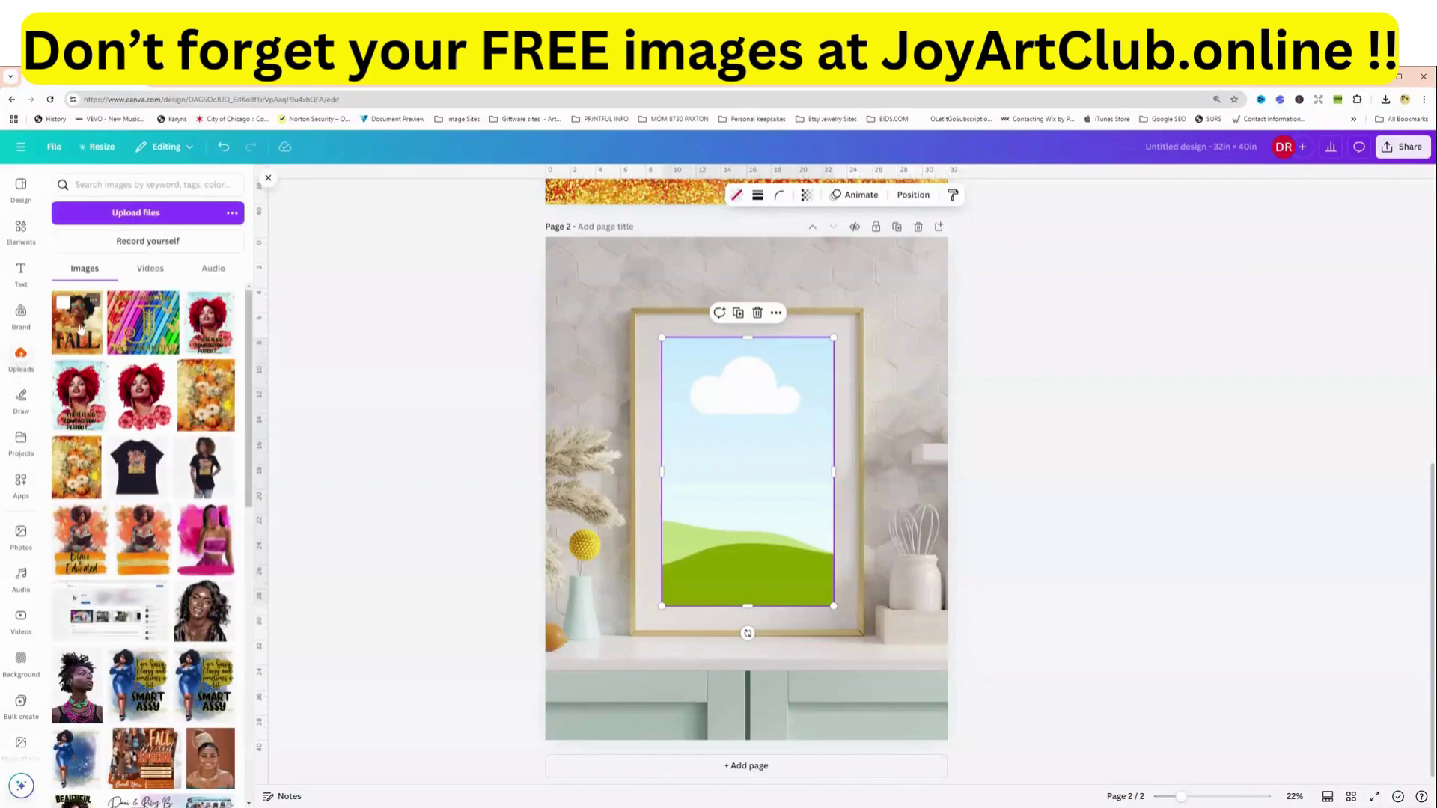
{"action": "left_click_drag", "start_coordinate": [80, 328], "coordinate": [693, 463]}
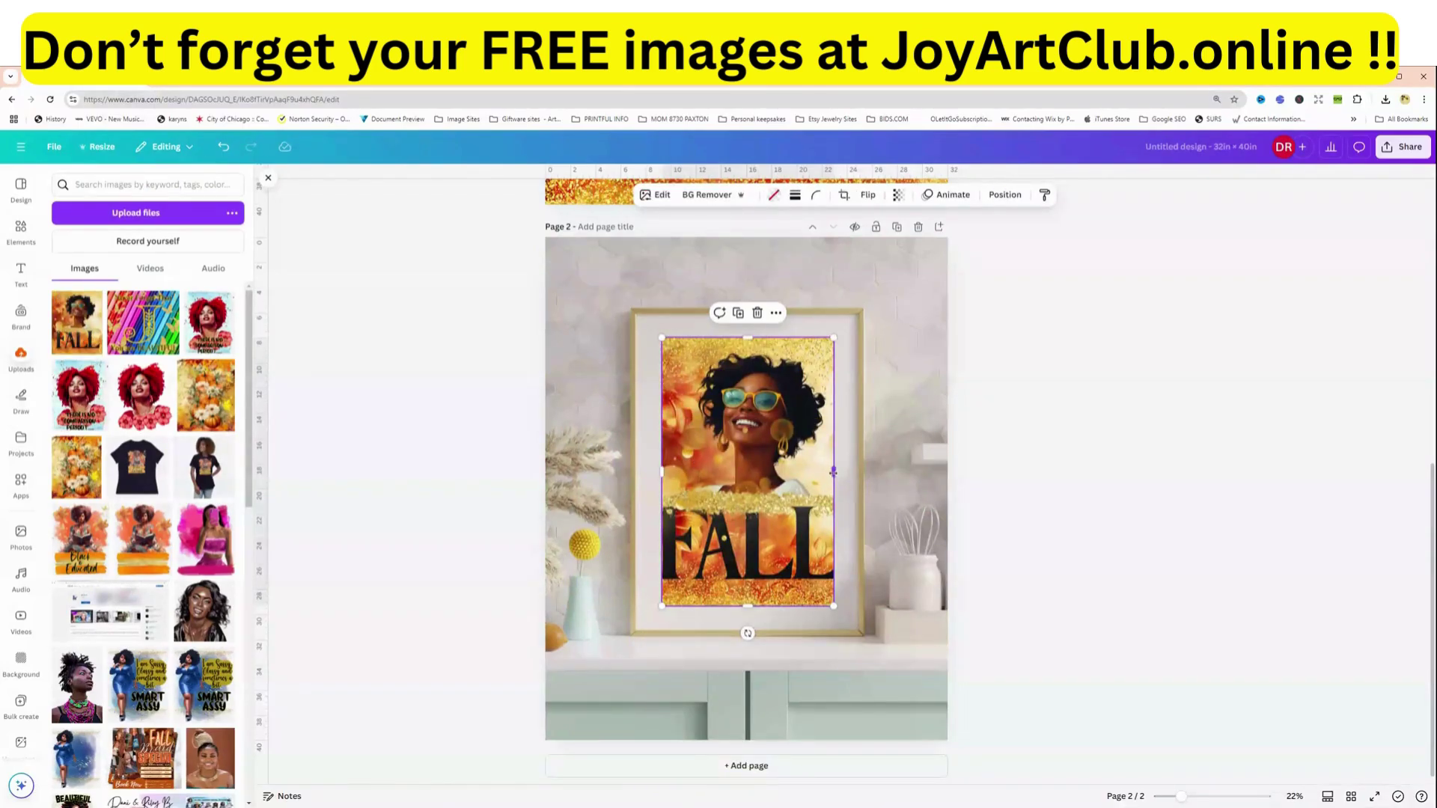
{"action": "left_click_drag", "start_coordinate": [833, 472], "coordinate": [842, 472]}
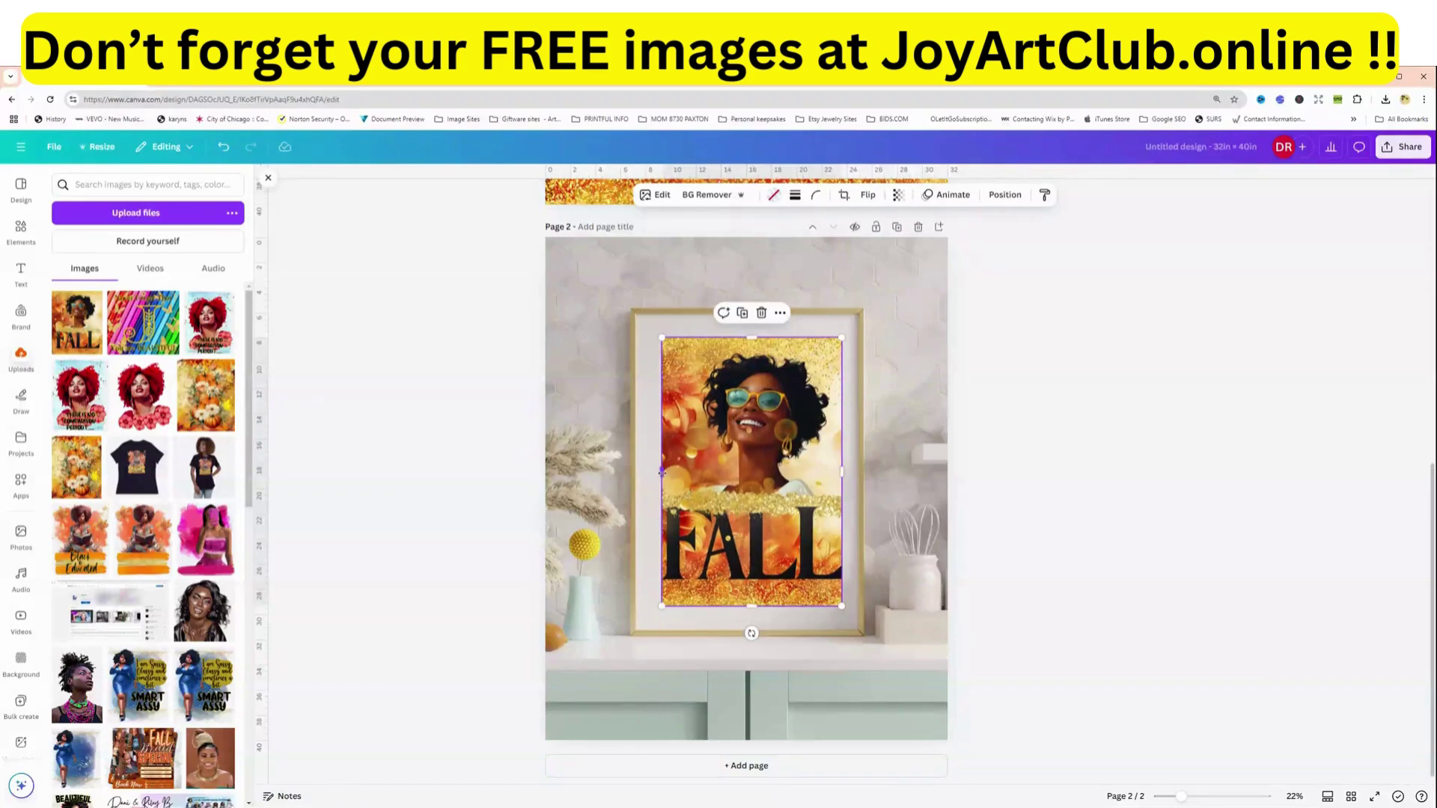
{"action": "left_click_drag", "start_coordinate": [662, 471], "coordinate": [653, 471]}
{"action": "left_click_drag", "start_coordinate": [842, 472], "coordinate": [854, 473]}
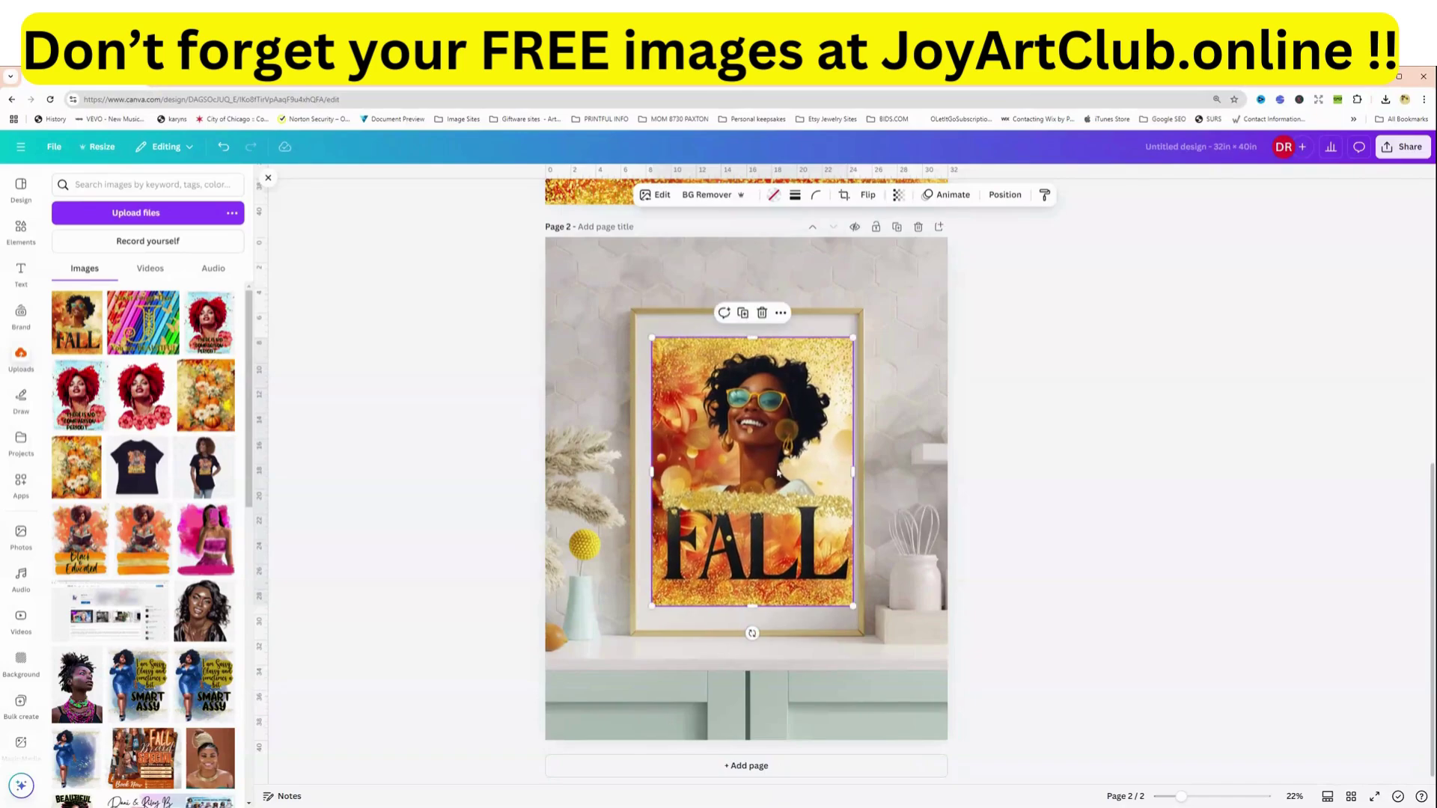
- Shift the FALL artwork slightly left inside its placeholder crop on page 2 and preview the mockup page in full screen
{"action": "double_click", "coordinate": [778, 470]}
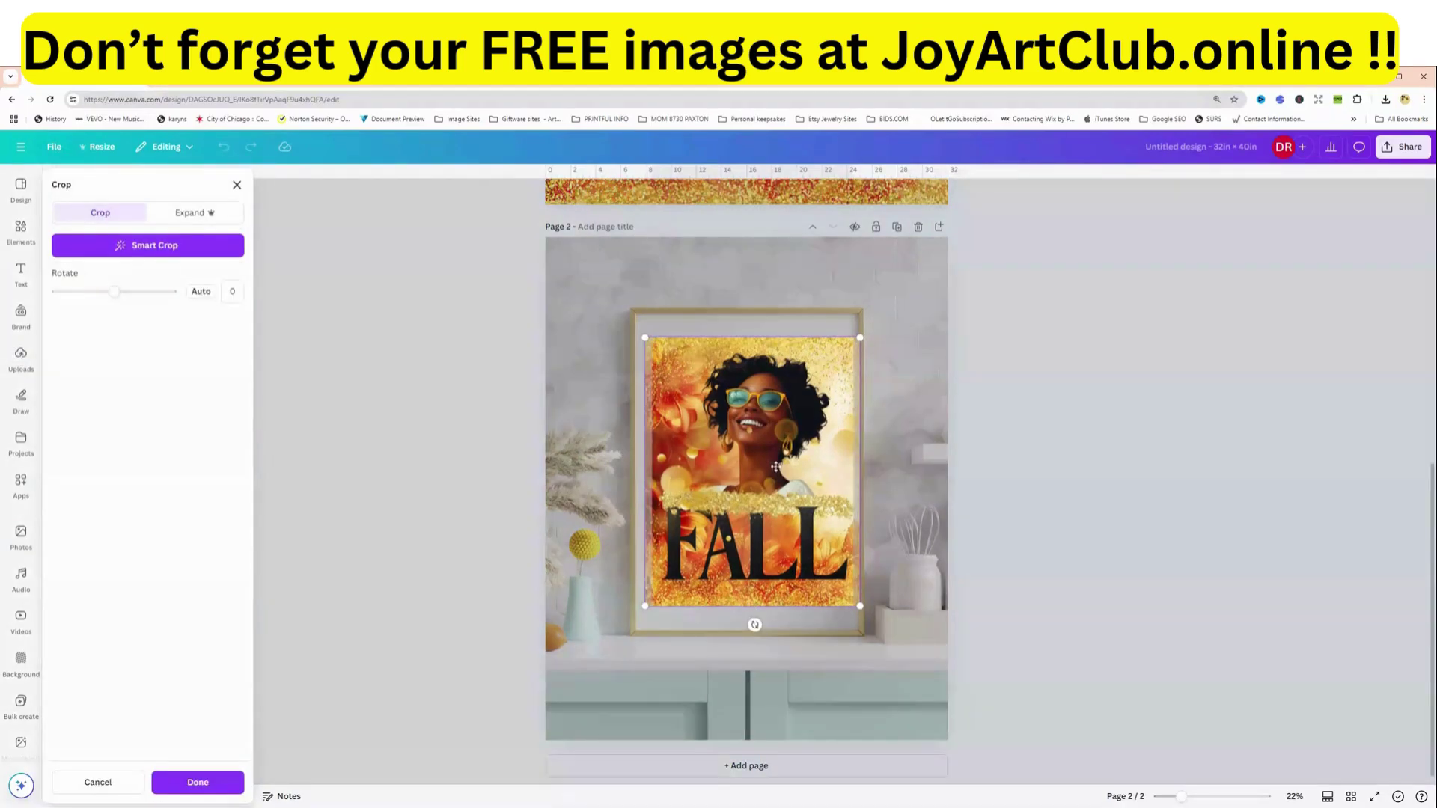
{"action": "left_click_drag", "start_coordinate": [776, 467], "coordinate": [758, 468]}
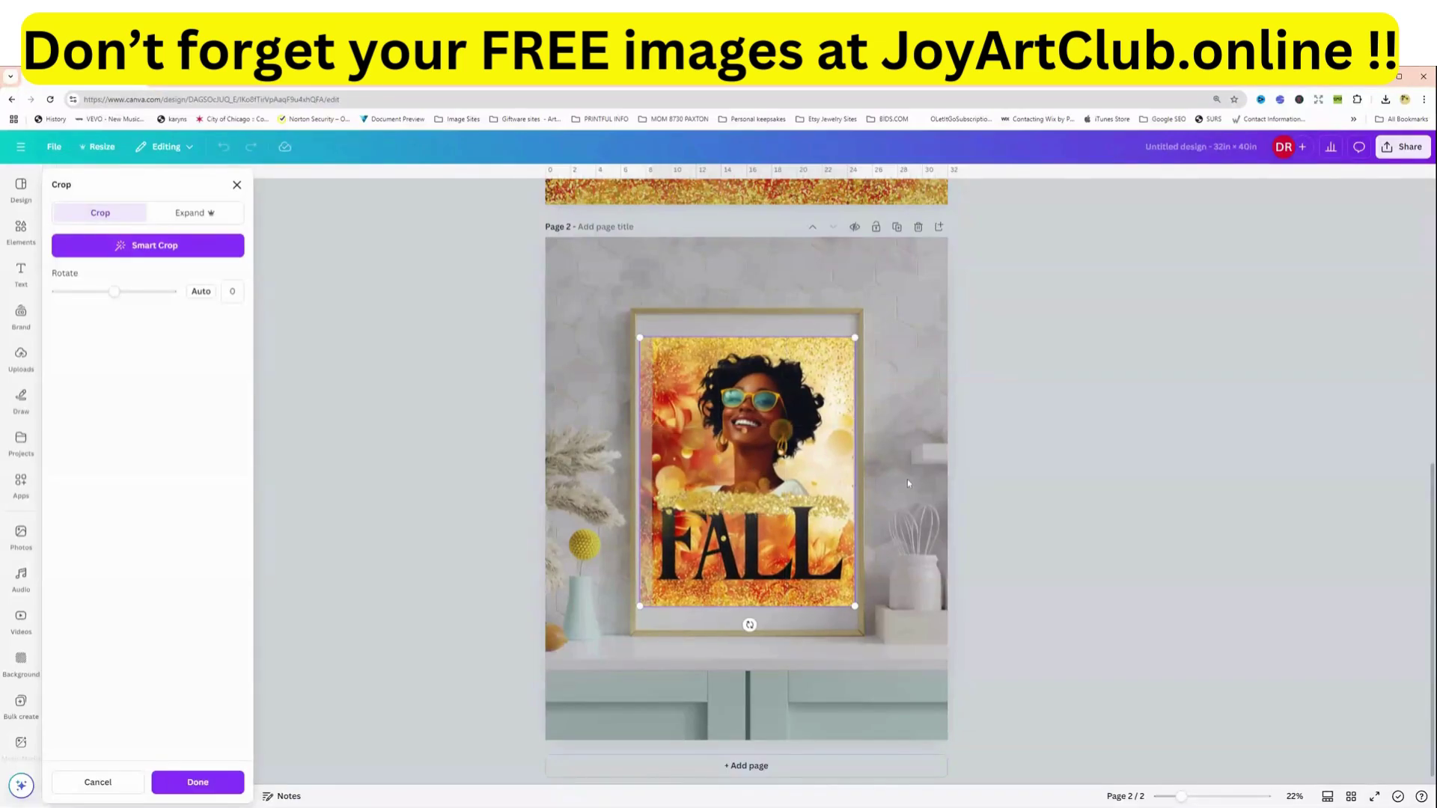
{"action": "left_click", "coordinate": [906, 477]}
{"action": "left_click", "coordinate": [900, 405]}
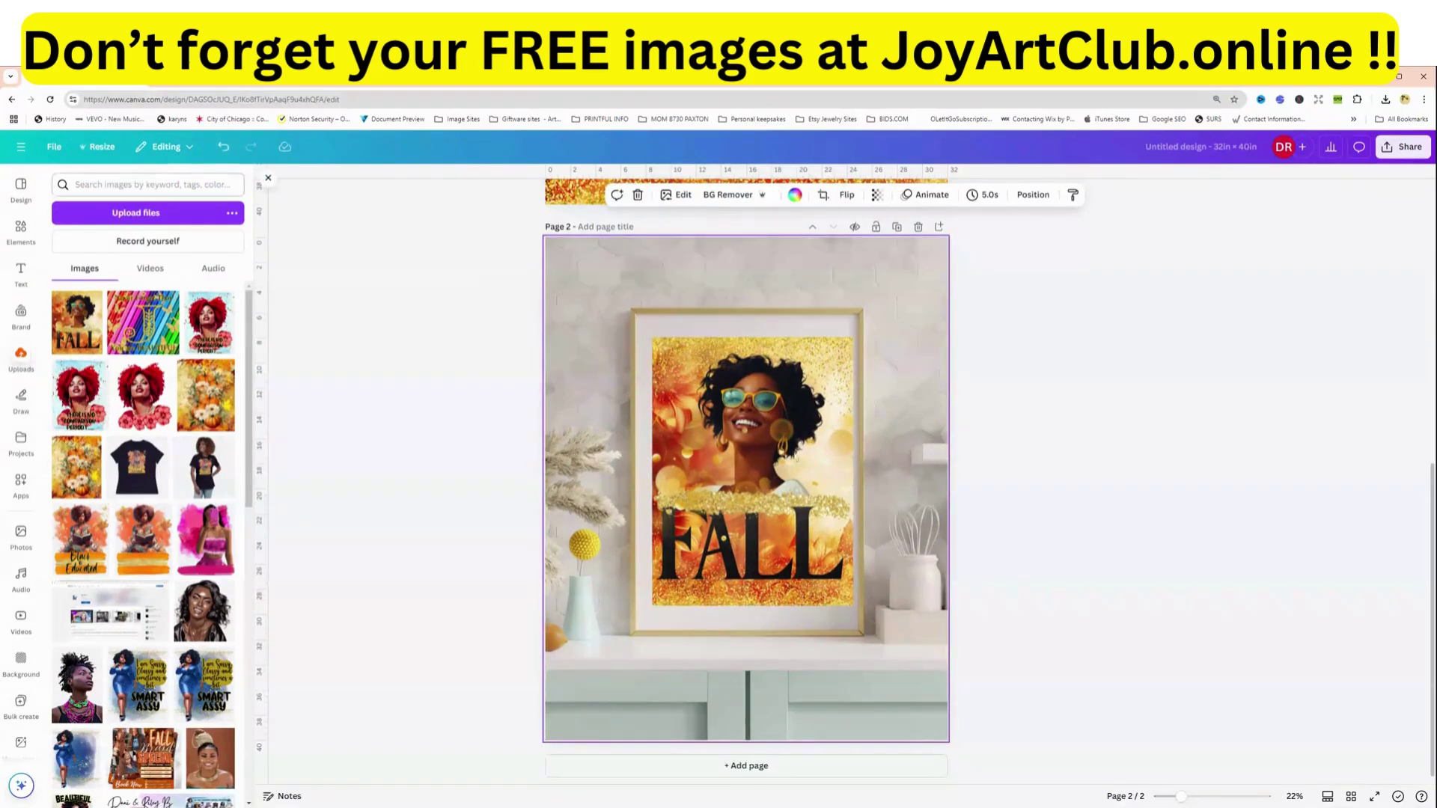
{"action": "left_click", "coordinate": [1374, 796]}
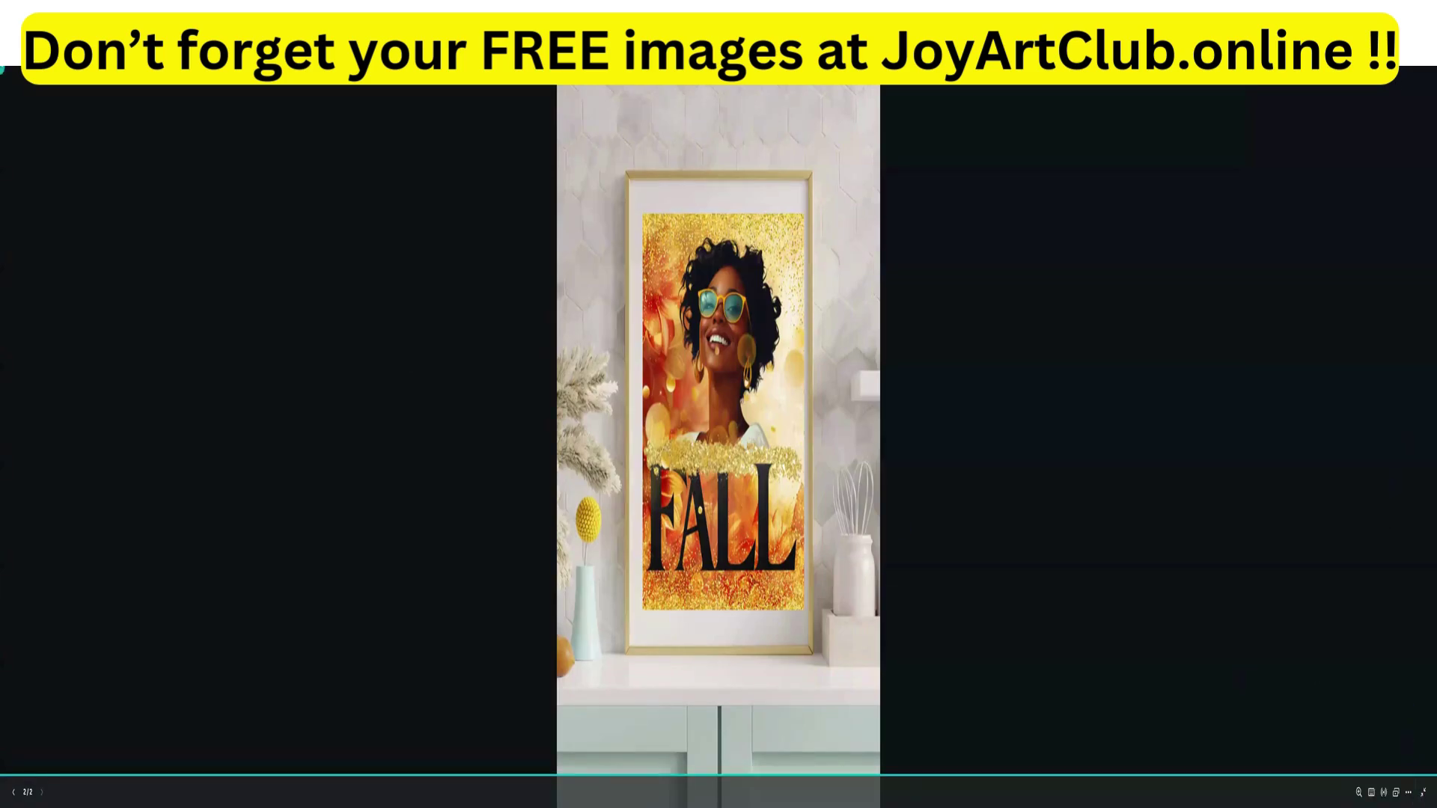
{"action": "left_click", "coordinate": [1422, 792]}
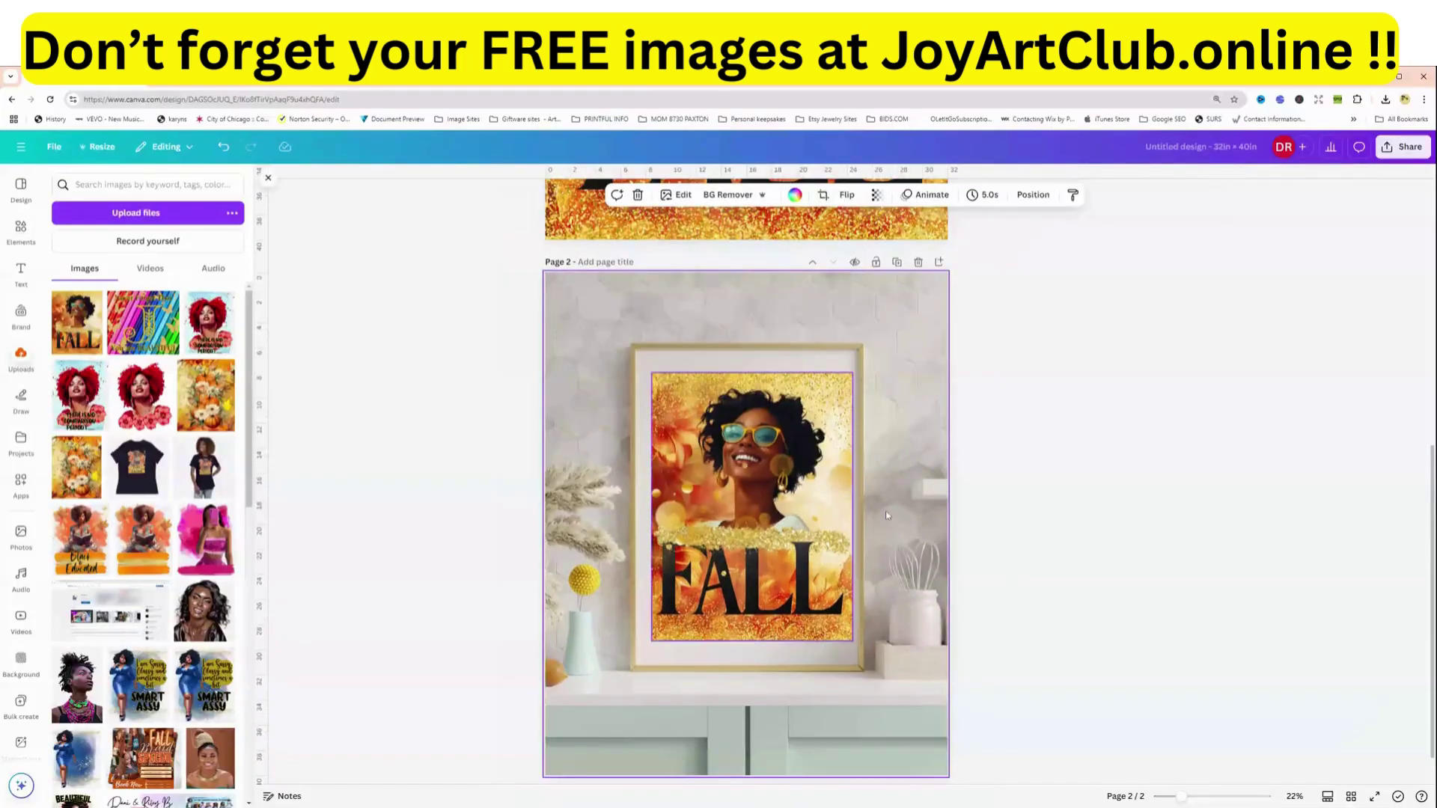
- Examine the individual letters of FALL in the page 1 artwork and compare the design with its framed version on page 2
{"action": "scroll", "coordinate": [679, 503], "scroll_direction": "up", "scroll_amount": 6}
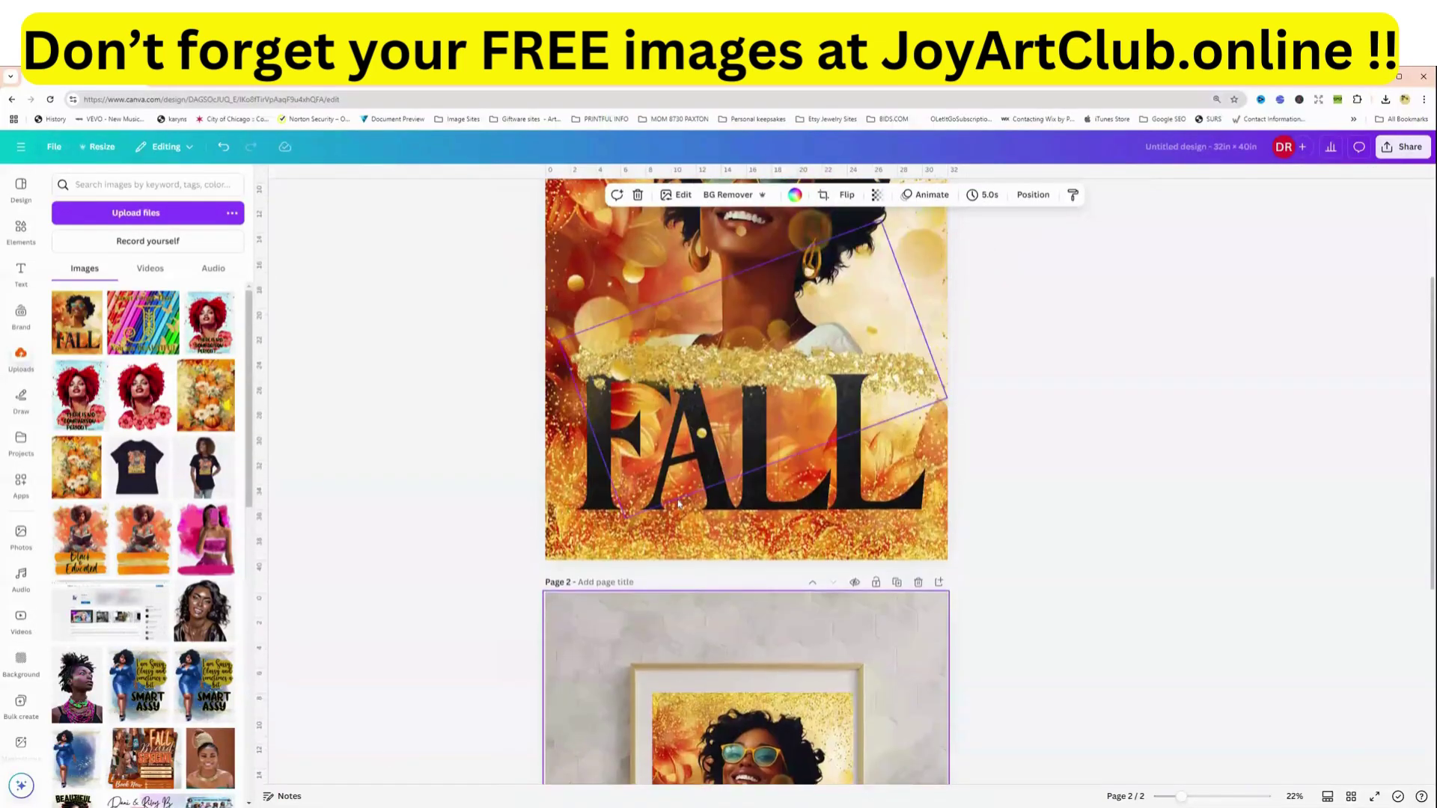
{"action": "scroll", "coordinate": [678, 503], "scroll_direction": "down", "scroll_amount": 3}
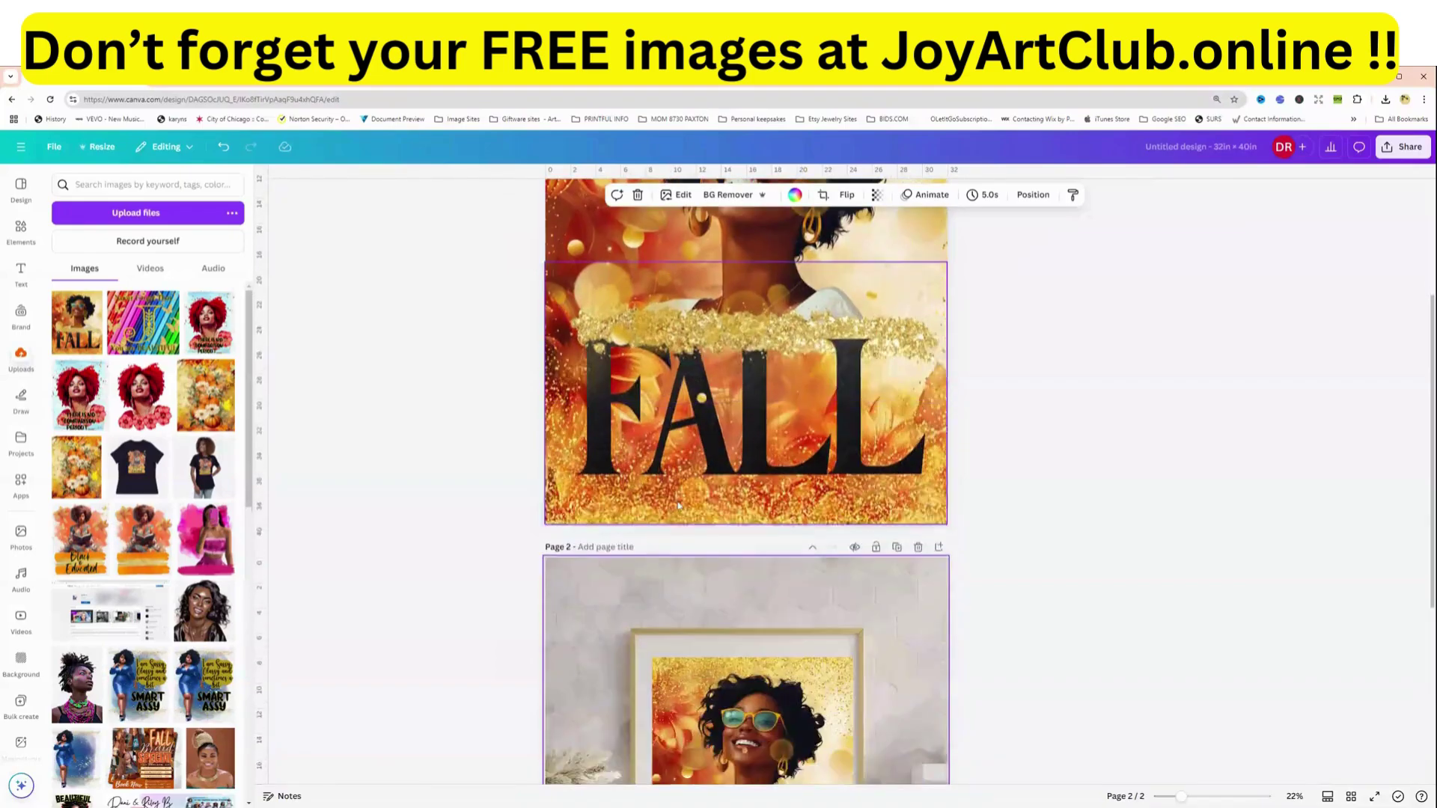
{"action": "scroll", "coordinate": [681, 503], "scroll_direction": "up", "scroll_amount": 2}
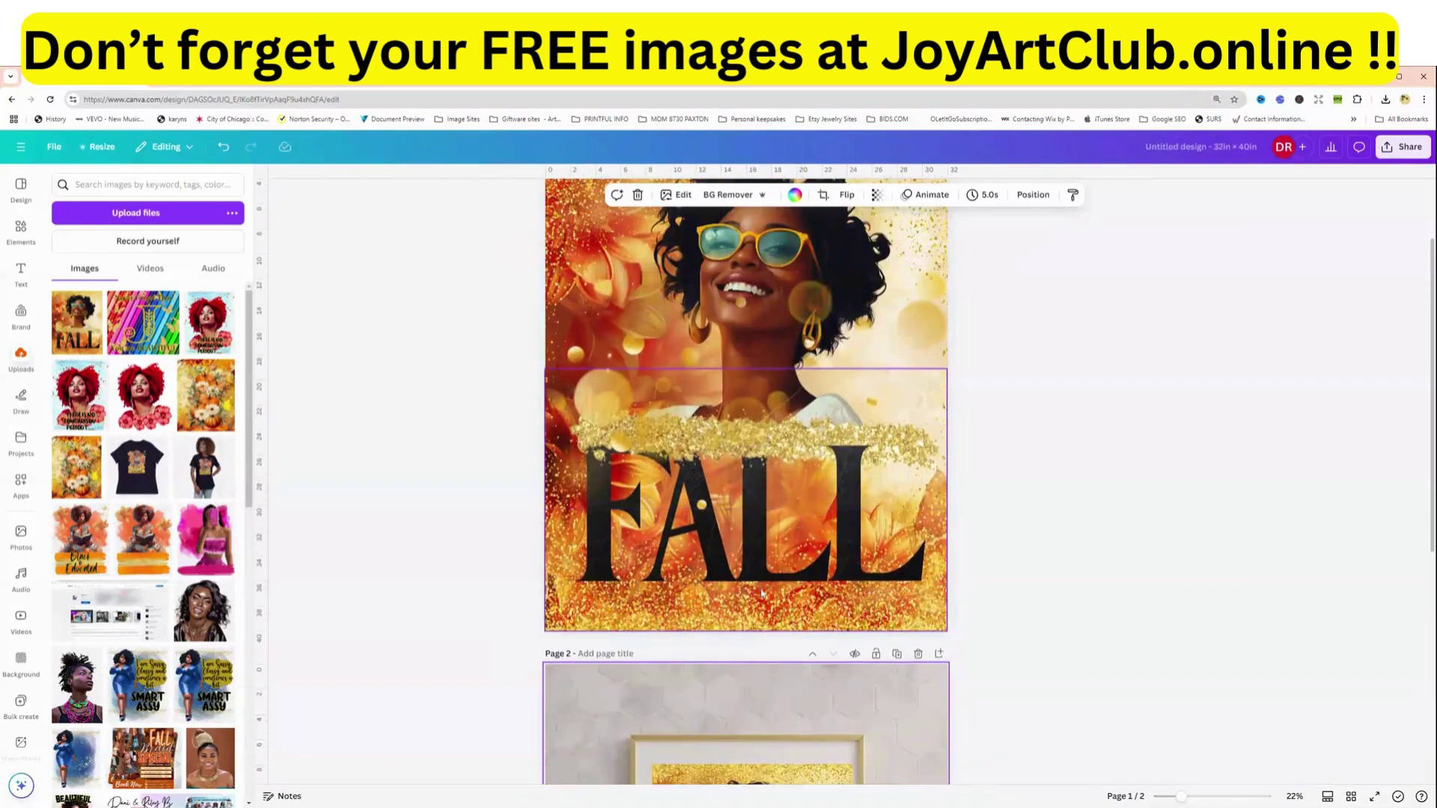
{"action": "left_click", "coordinate": [590, 551]}
{"action": "left_click", "coordinate": [696, 546]}
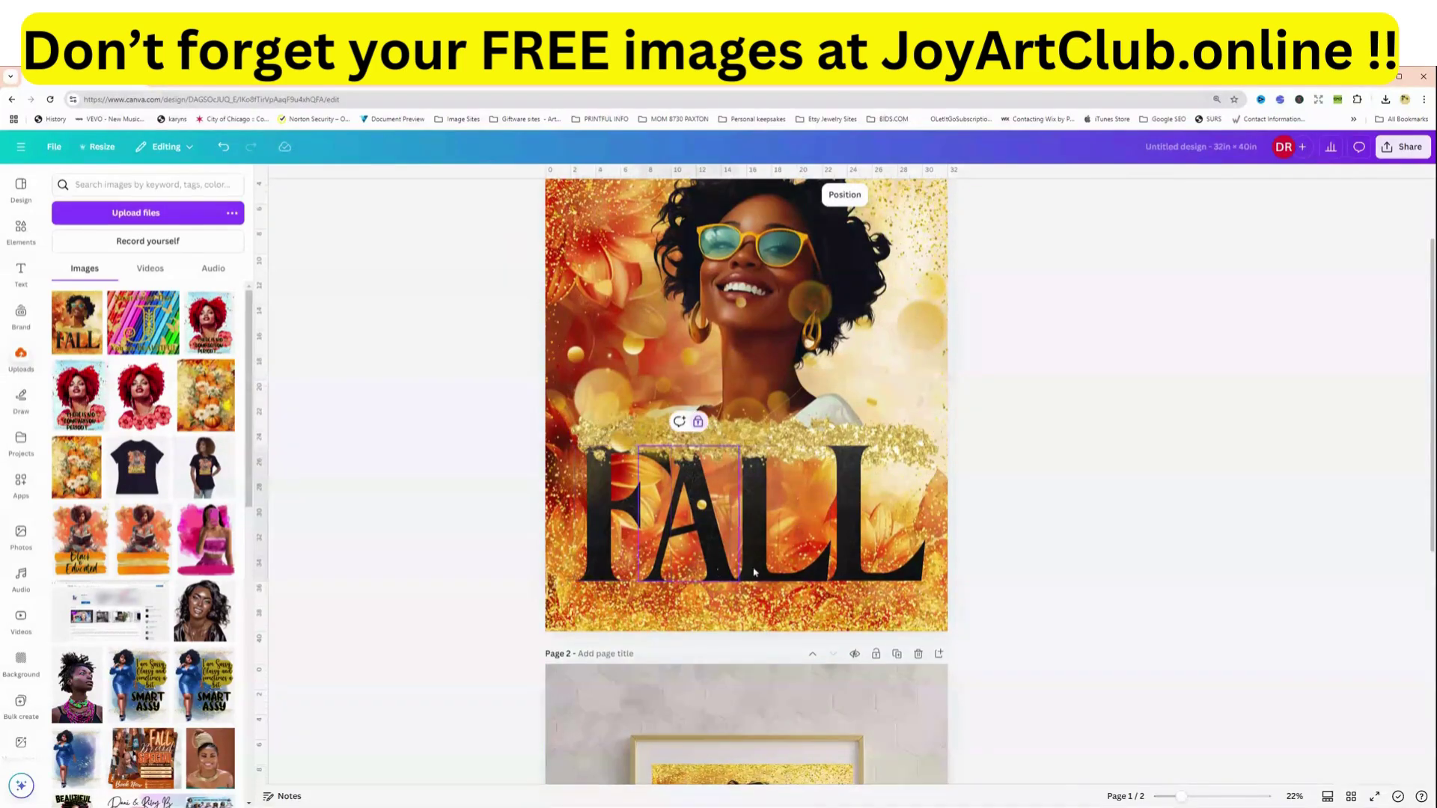
{"action": "left_click", "coordinate": [778, 546]}
{"action": "left_click", "coordinate": [881, 576]}
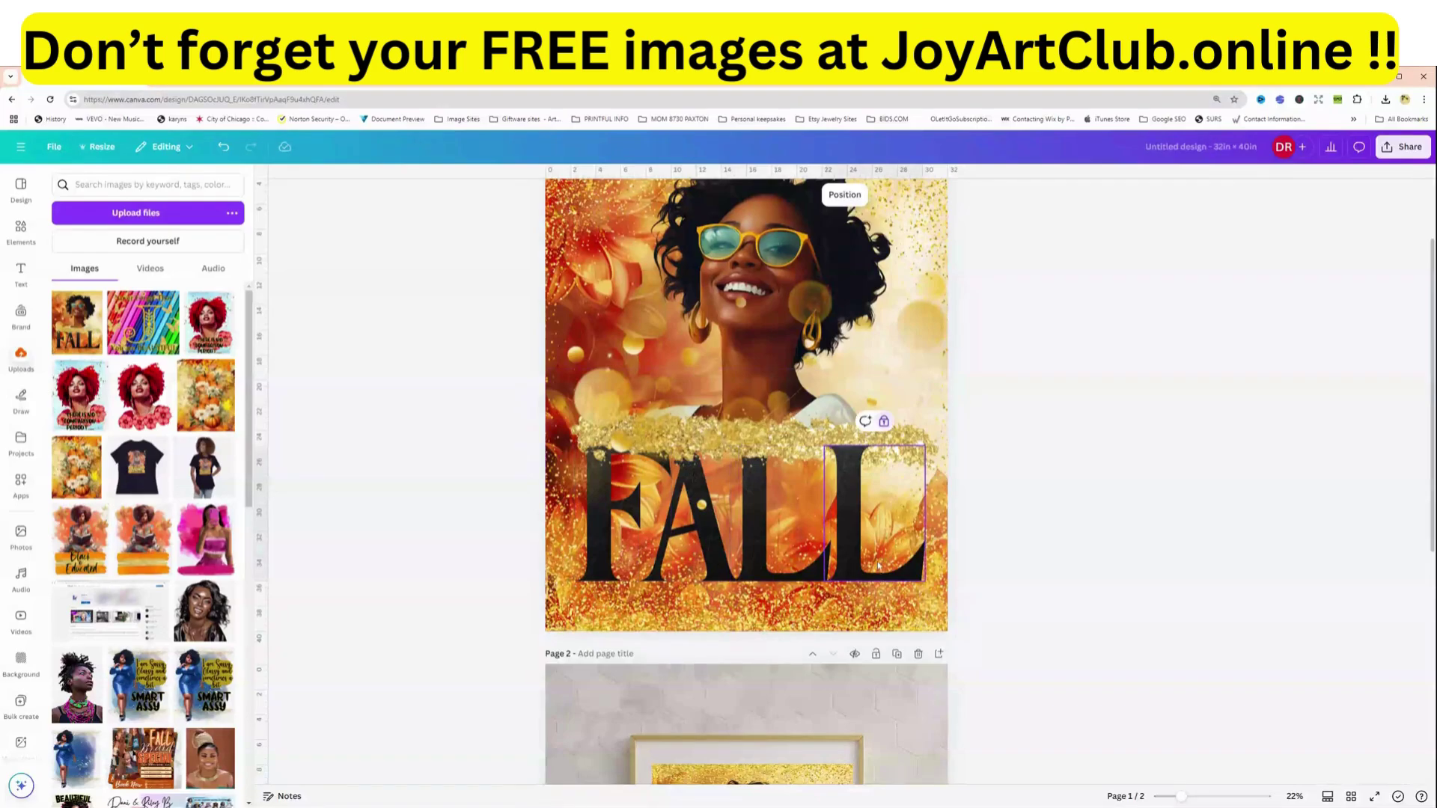
{"action": "scroll", "coordinate": [756, 580], "scroll_direction": "up", "scroll_amount": 2}
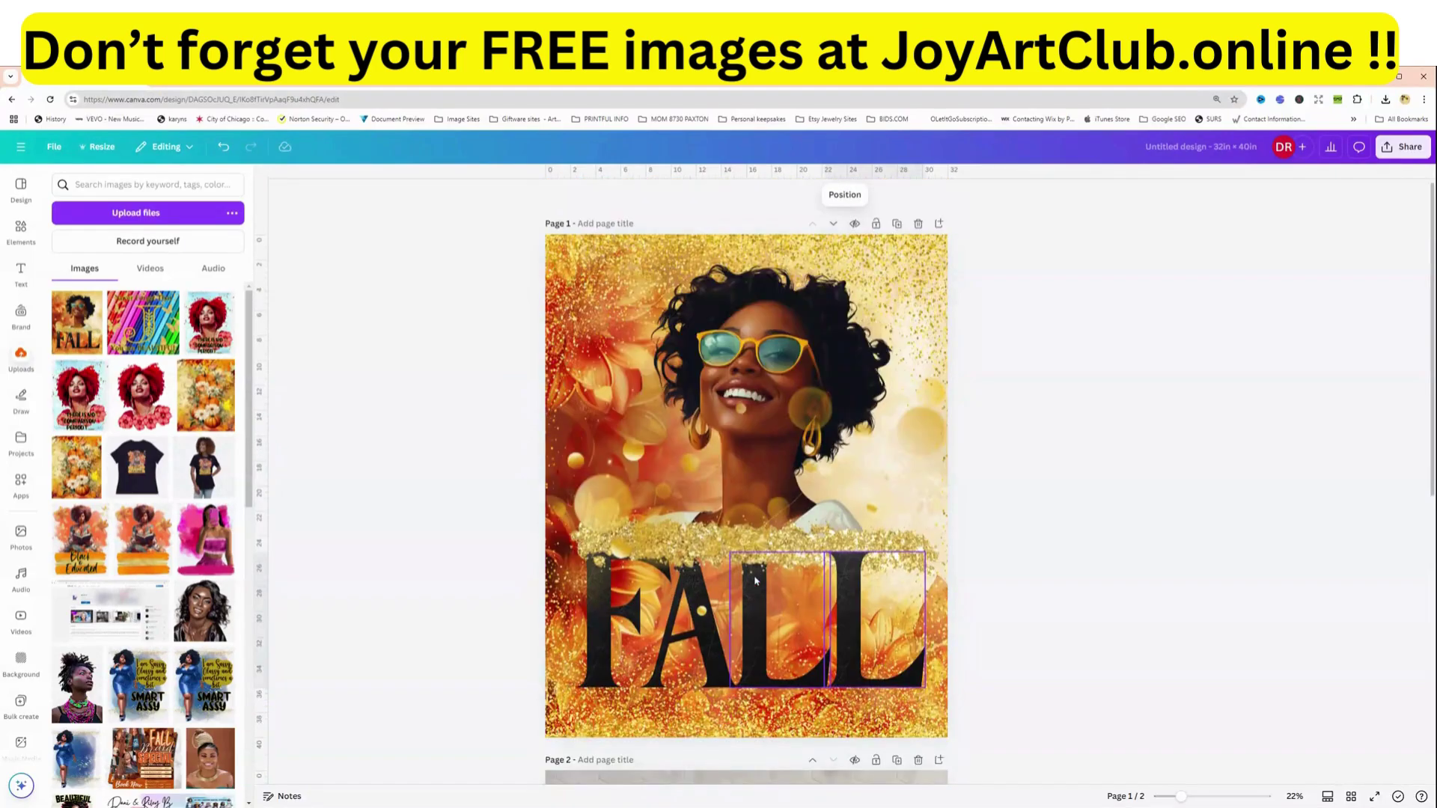
{"action": "scroll", "coordinate": [752, 576], "scroll_direction": "down", "scroll_amount": 5}
{"action": "scroll", "coordinate": [752, 576], "scroll_direction": "down", "scroll_amount": 3}
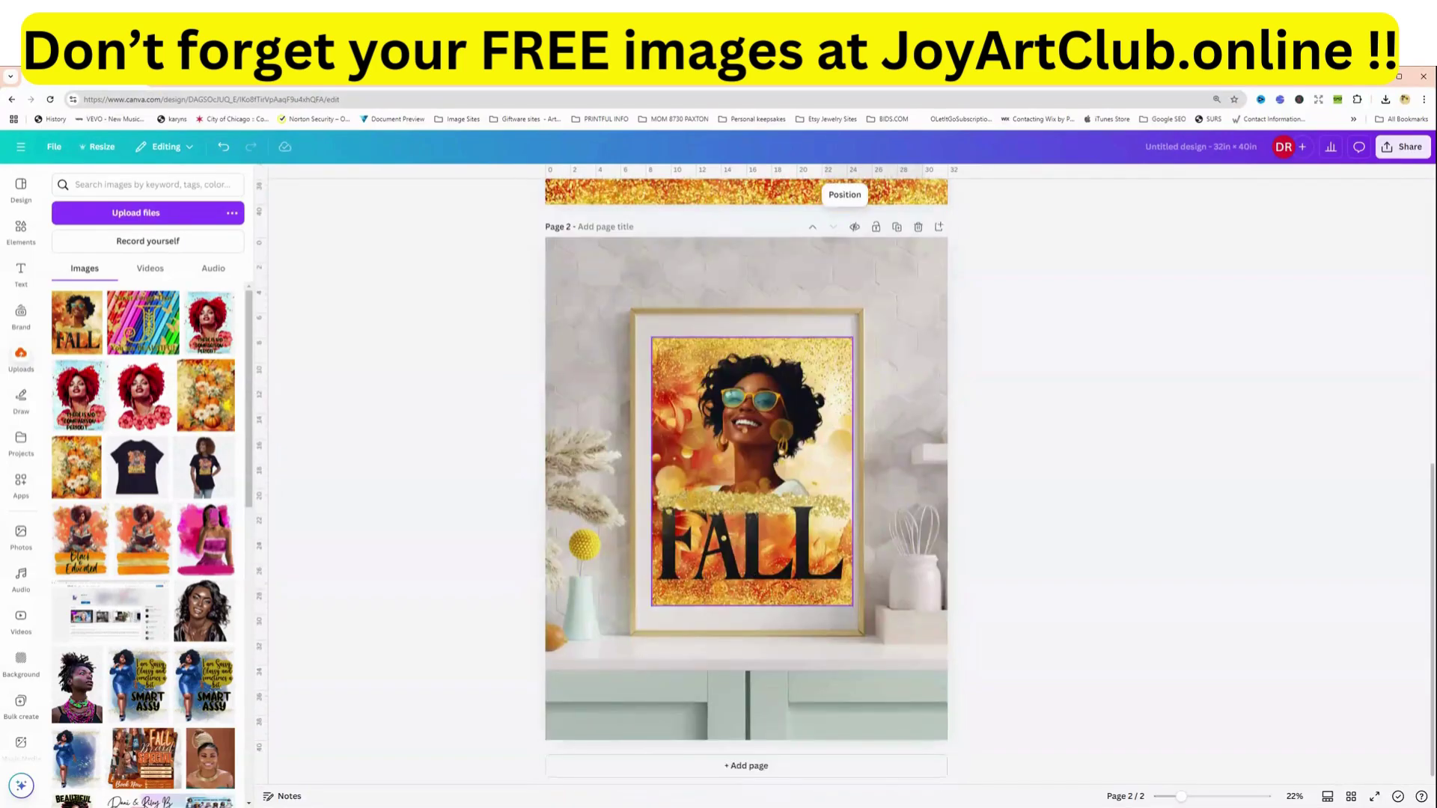
- Move the FALL artwork slightly left on page 2 to centre it horizontally inside the gold picture frame
{"action": "left_click_drag", "start_coordinate": [781, 469], "coordinate": [771, 471]}
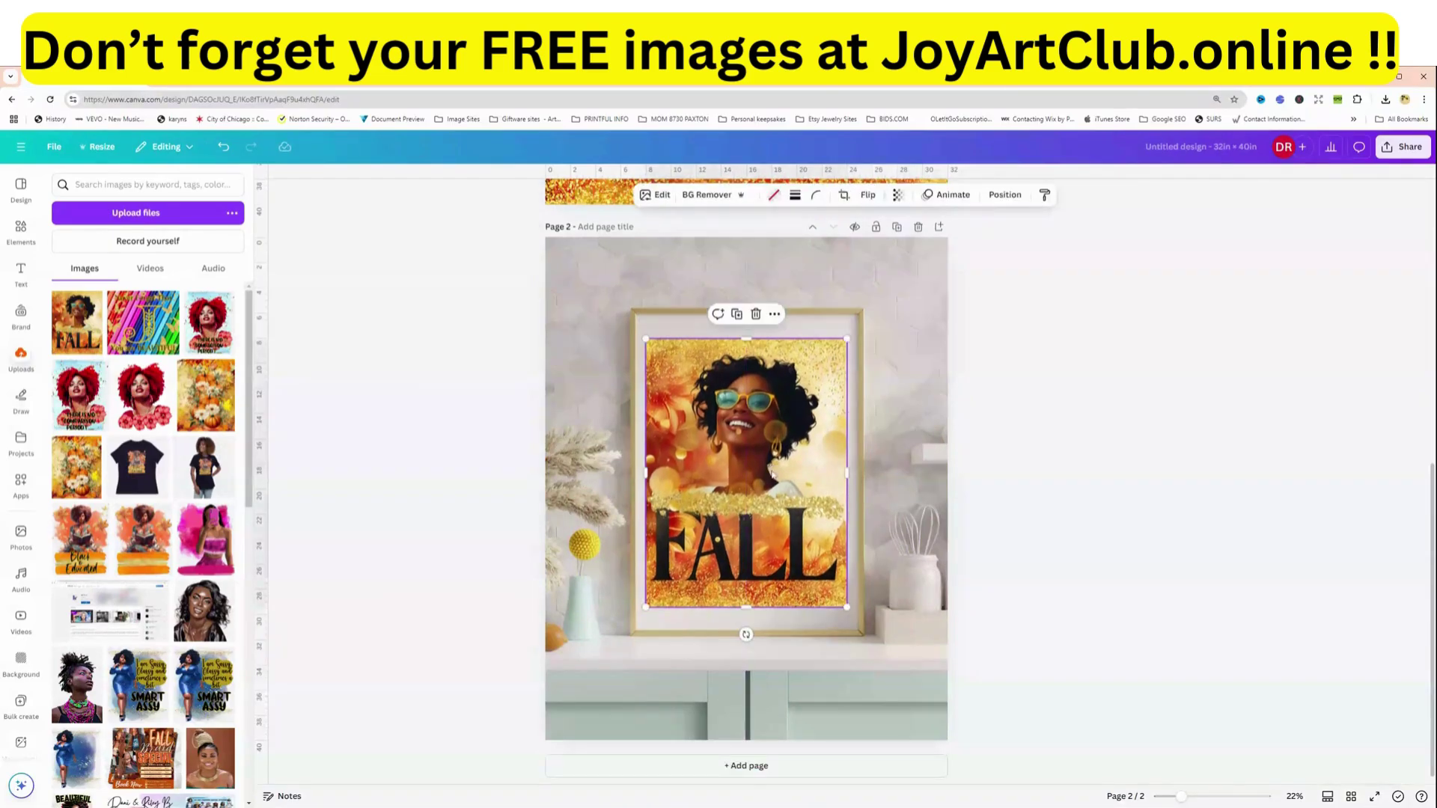